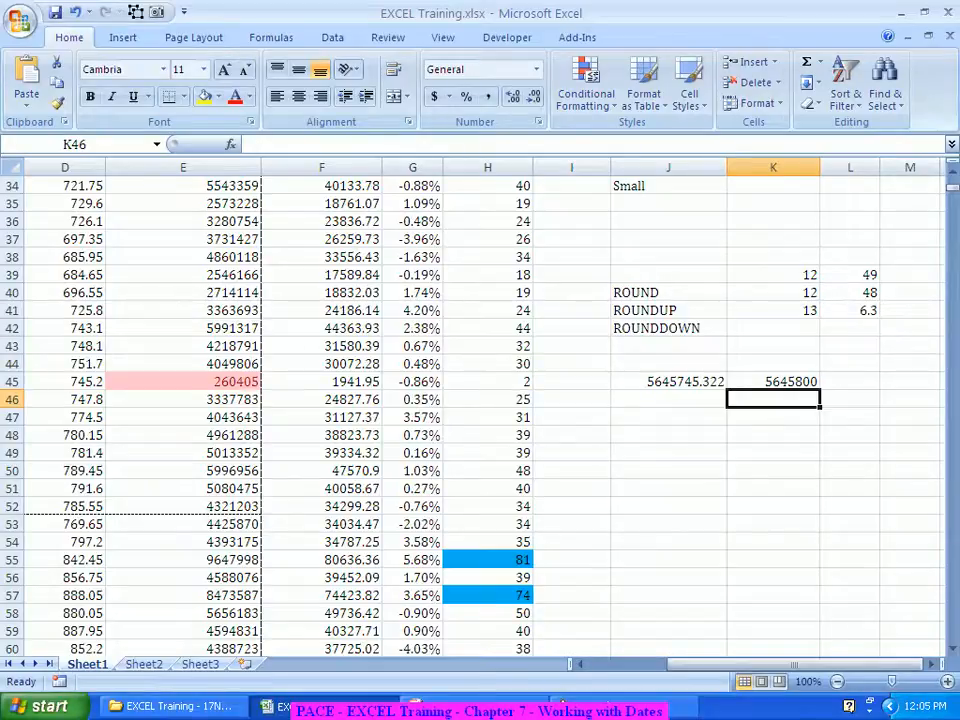
Step: Examine the entries of the Date column B, up to the first rows of the data
{"action": "key", "text": "Left"}
{"action": "key", "text": "Left"}
{"action": "key", "text": "Left"}
{"action": "key", "text": "Left"}
{"action": "key", "text": "Left"}
{"action": "key", "text": "Left"}
{"action": "key", "text": "Left"}
{"action": "key", "text": "Left"}
{"action": "key", "text": "Left"}
{"action": "key", "text": "Left"}
{"action": "key", "text": "Right"}
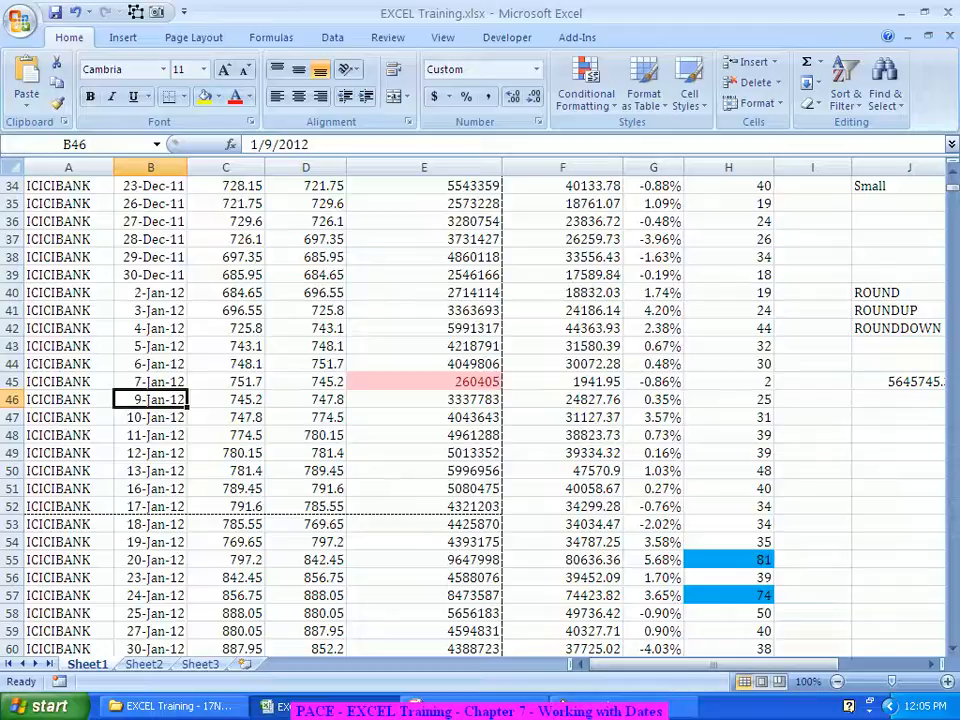
{"action": "scroll", "coordinate": [470, 420], "scroll_direction": "up", "scroll_amount": 11}
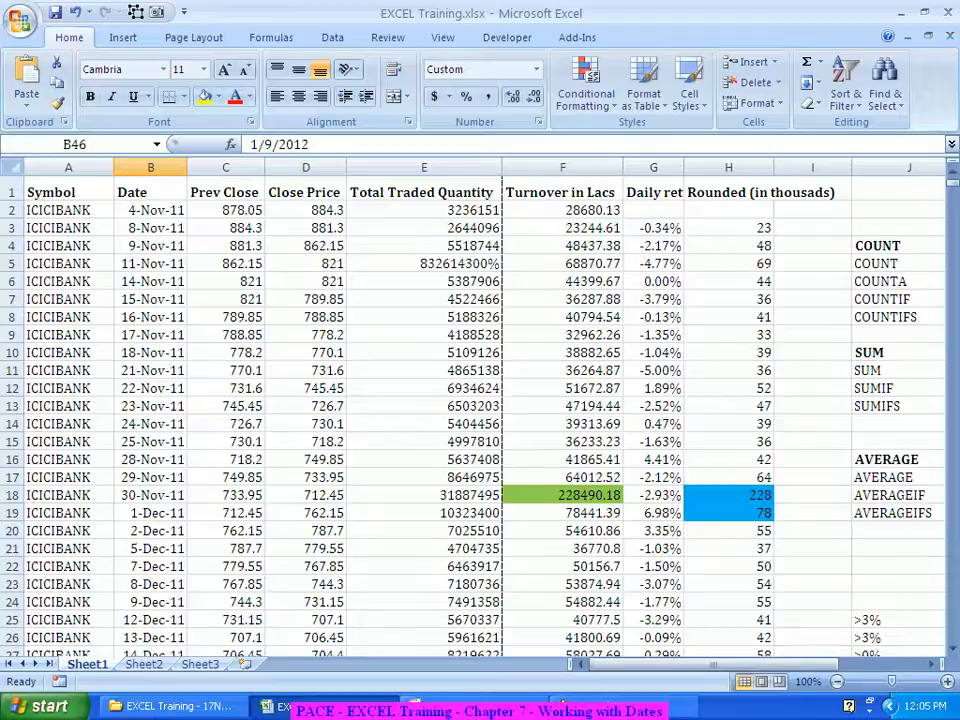
Step: Browse the Date number formats for cell B3, previewing 14-Mar-01 and *3/14/2001, without applying a format
{"action": "left_click", "coordinate": [150, 228]}
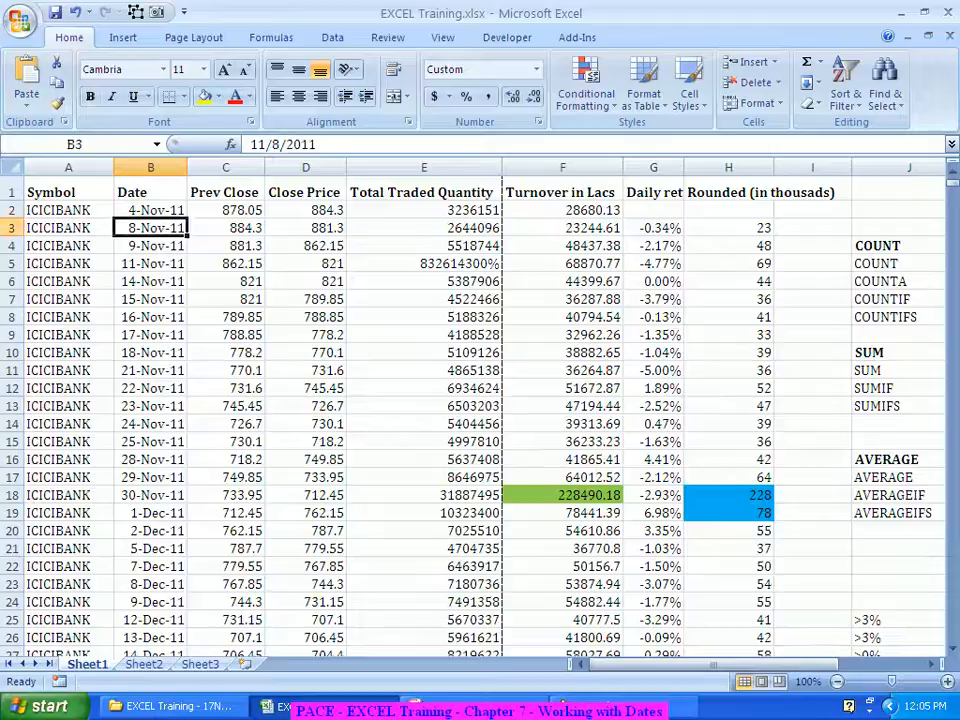
{"action": "right_click", "coordinate": [150, 228]}
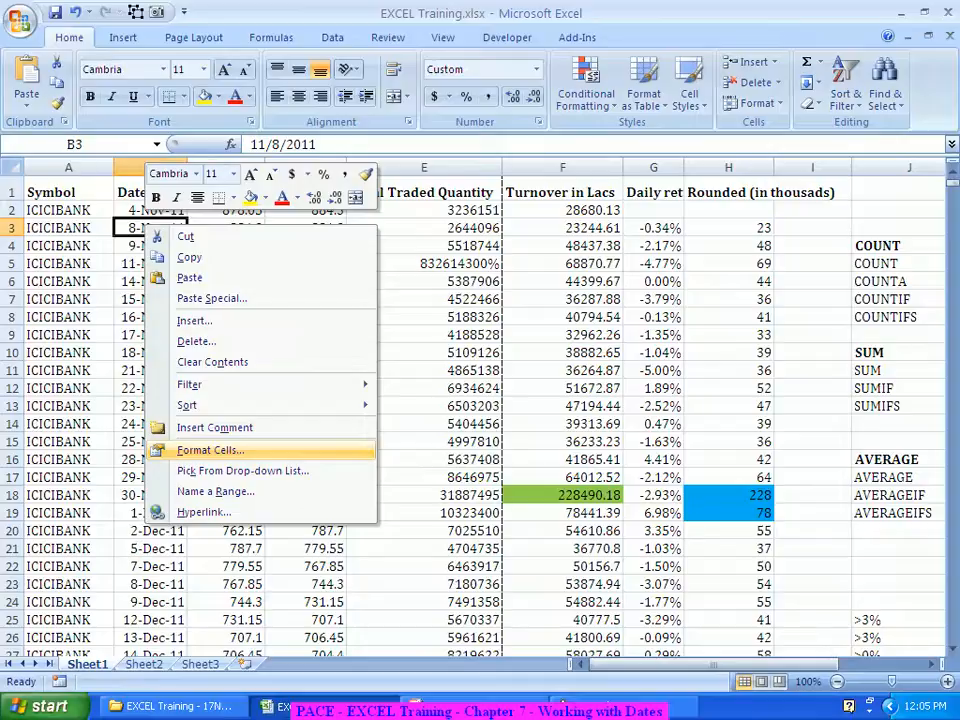
{"action": "left_click", "coordinate": [210, 450]}
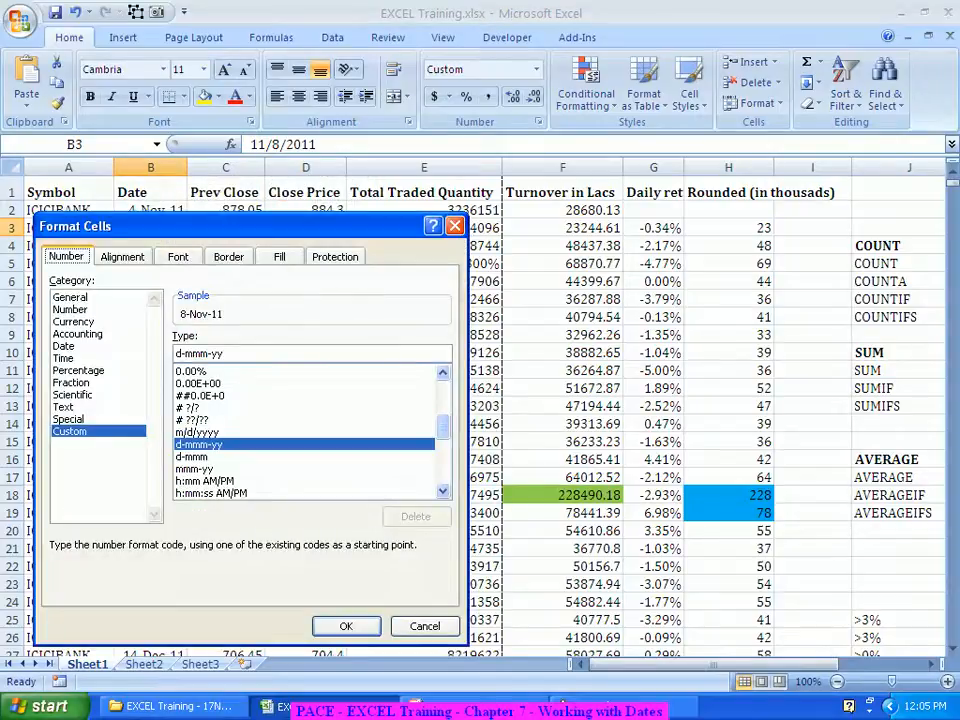
{"action": "left_click", "coordinate": [64, 346]}
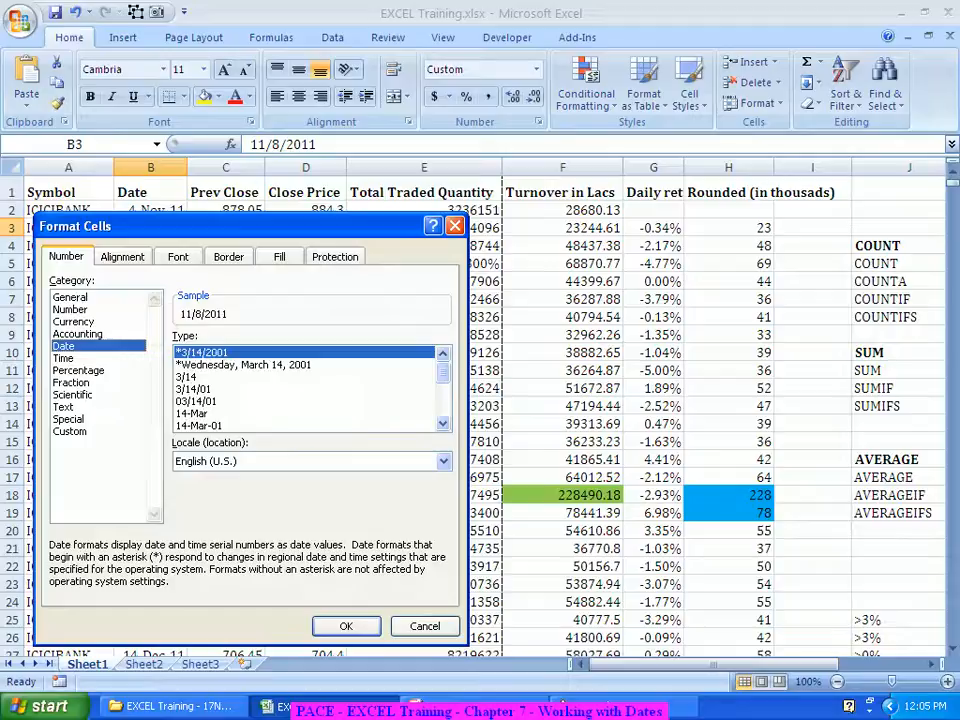
{"action": "scroll", "coordinate": [305, 390], "scroll_direction": "down", "scroll_amount": 2}
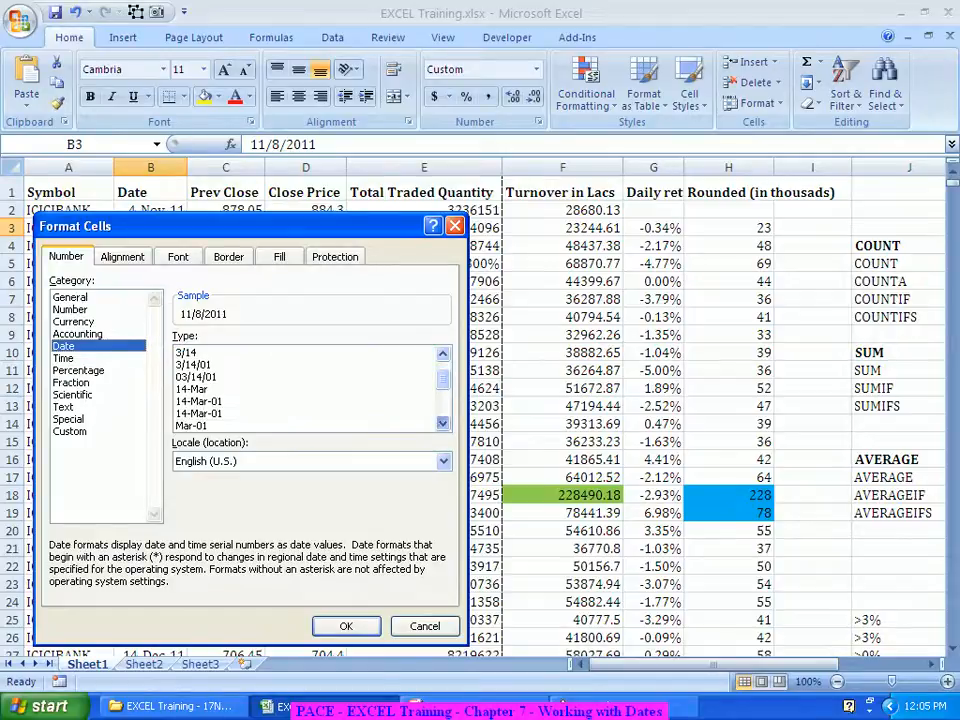
{"action": "scroll", "coordinate": [305, 388], "scroll_direction": "down", "scroll_amount": 4}
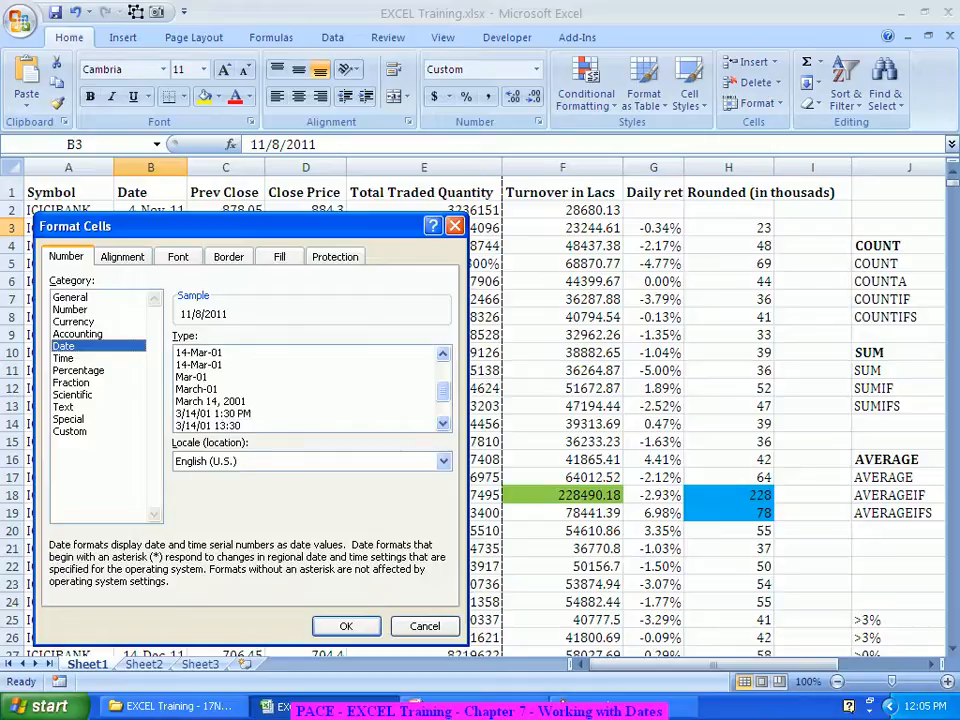
{"action": "scroll", "coordinate": [305, 388], "scroll_direction": "down", "scroll_amount": 4}
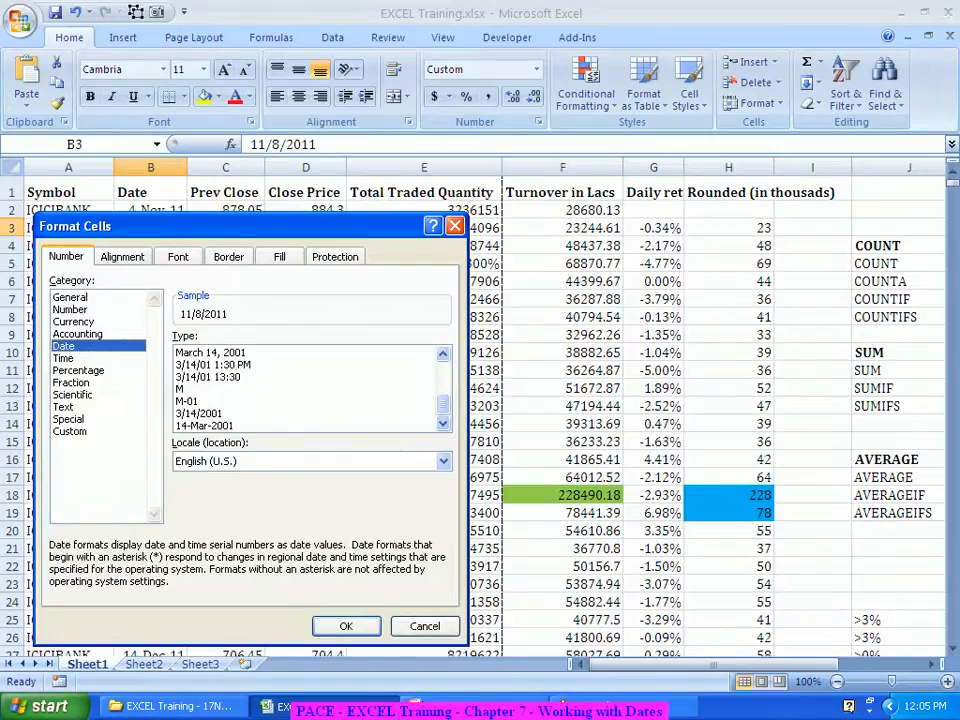
{"action": "scroll", "coordinate": [305, 388], "scroll_direction": "up", "scroll_amount": 10}
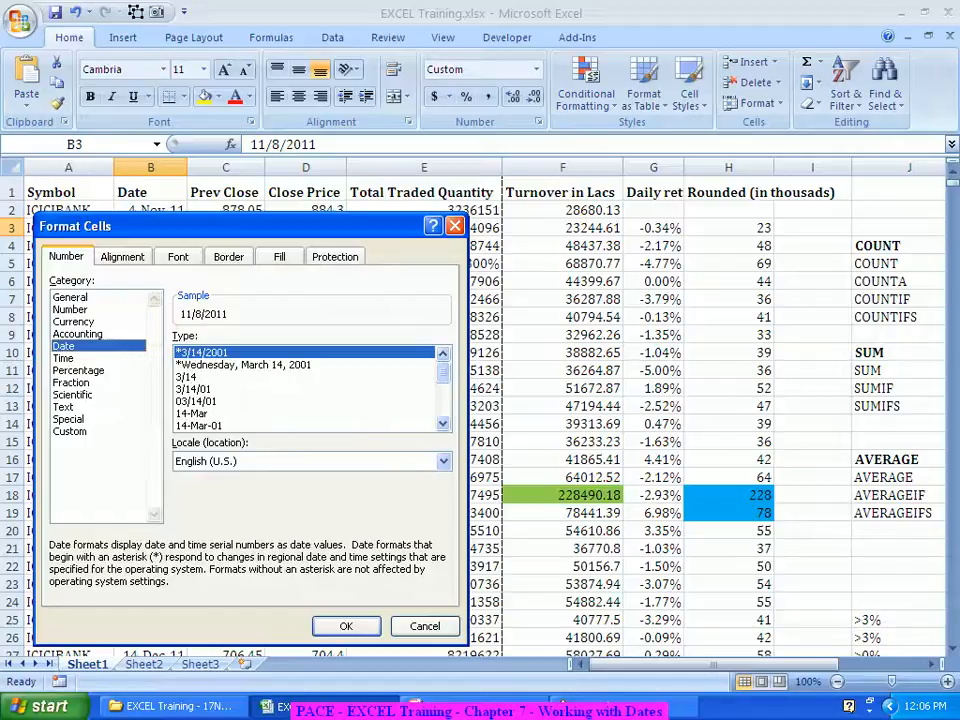
{"action": "left_click", "coordinate": [200, 426]}
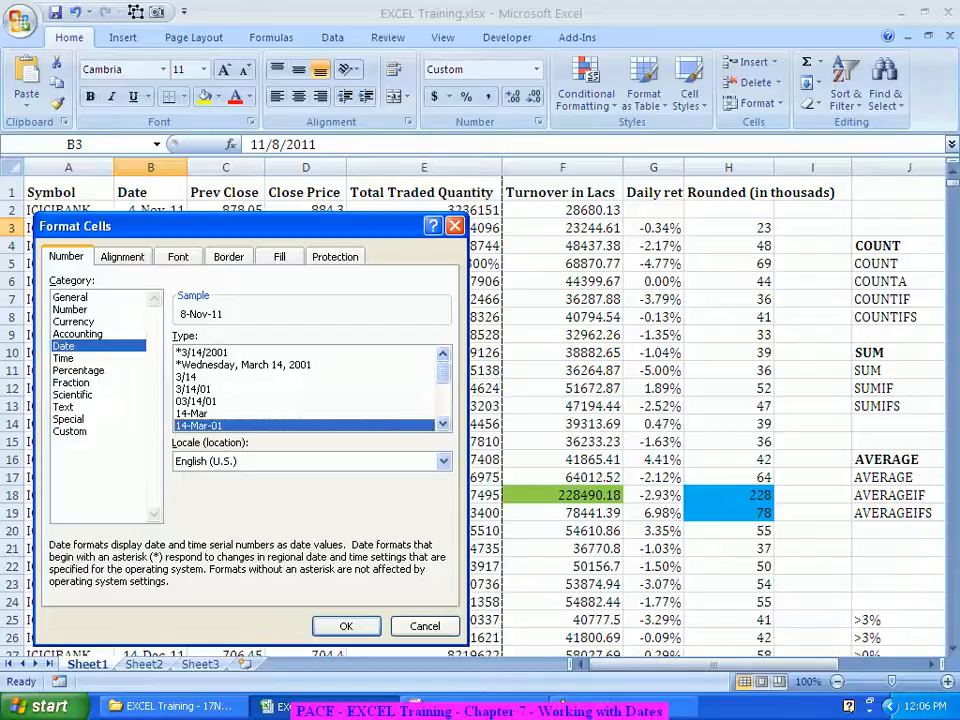
{"action": "left_click", "coordinate": [202, 353]}
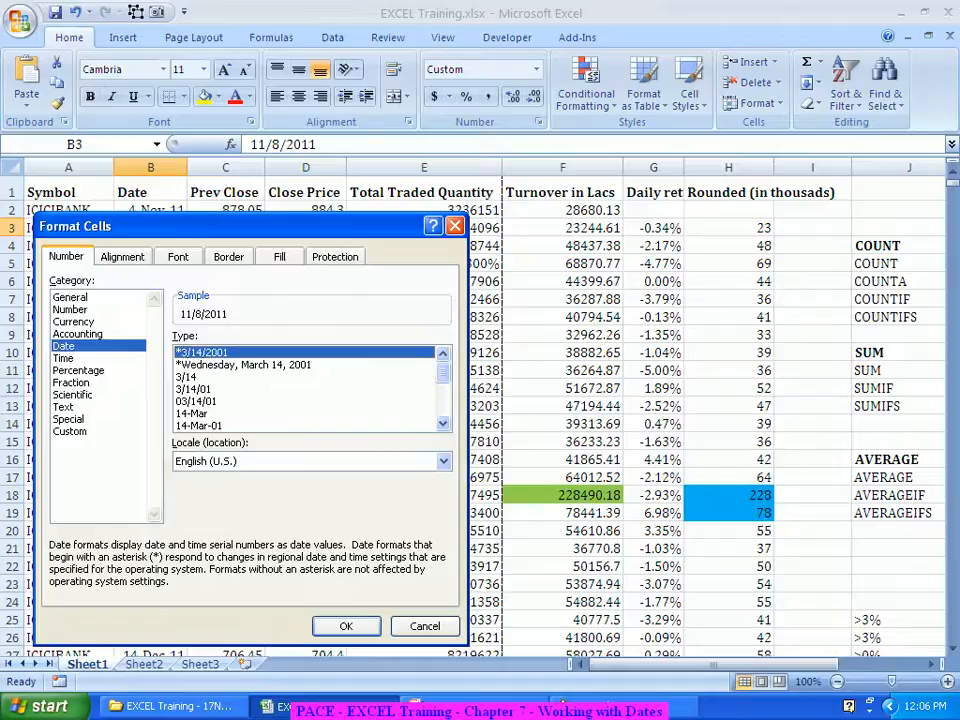
{"action": "key", "text": "Escape"}
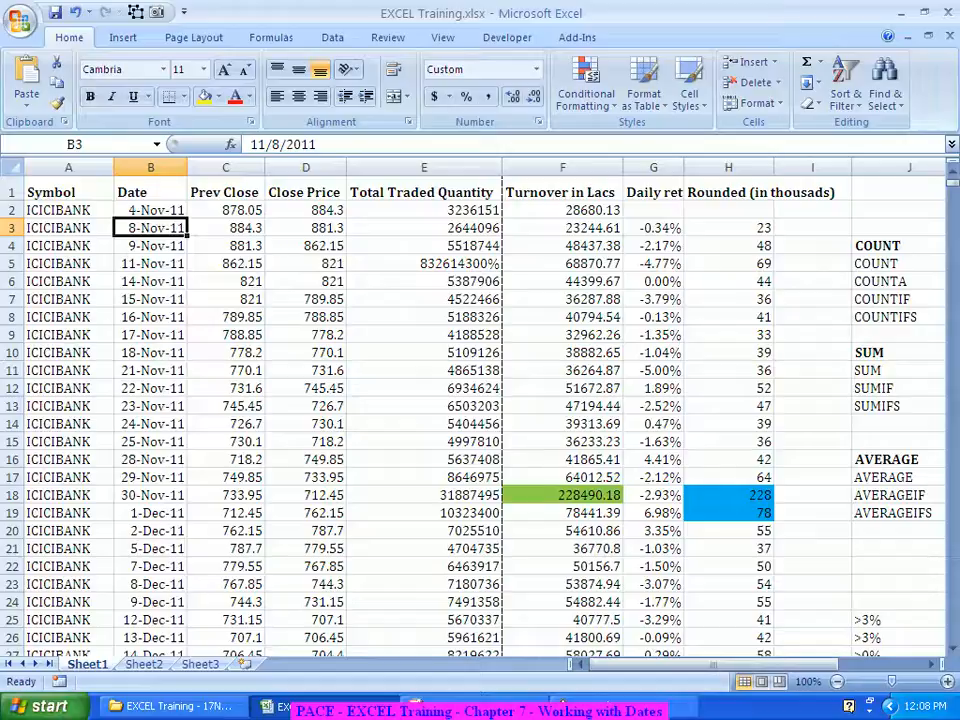
Step: Apply the *3/14/2001 date format to cell B3
{"action": "left_click", "coordinate": [160, 211]}
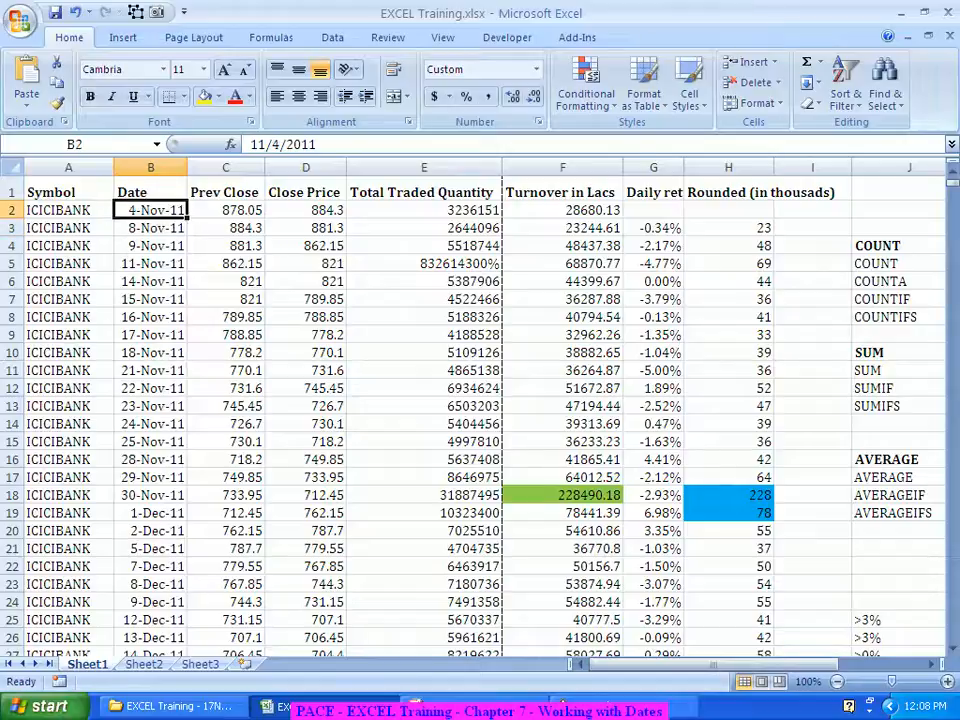
{"action": "left_click", "coordinate": [161, 228]}
{"action": "right_click", "coordinate": [162, 229]}
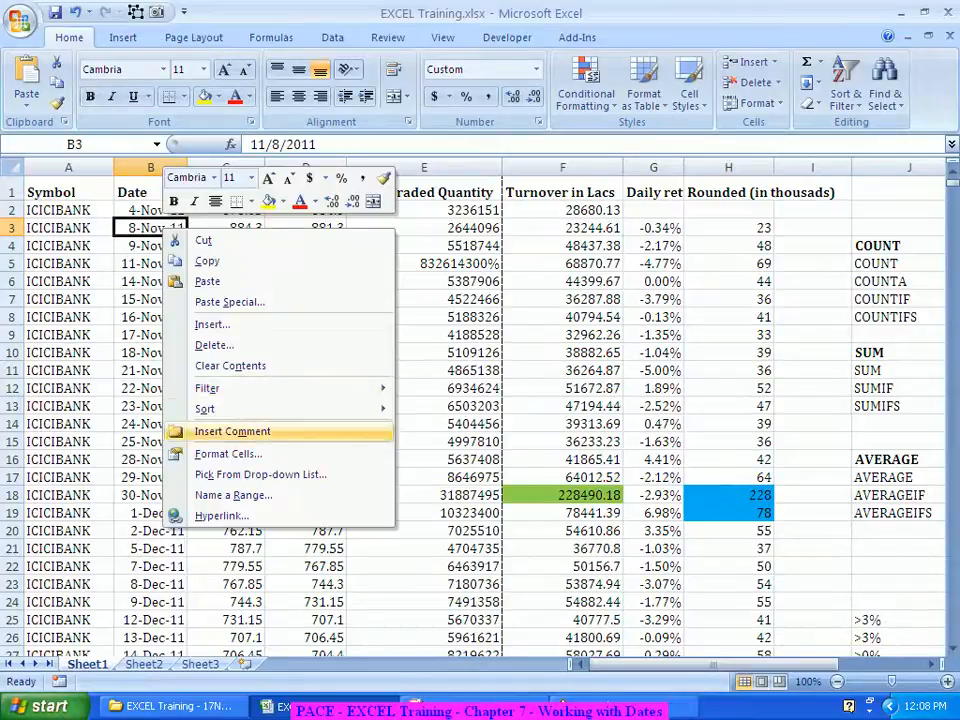
{"action": "left_click", "coordinate": [228, 454]}
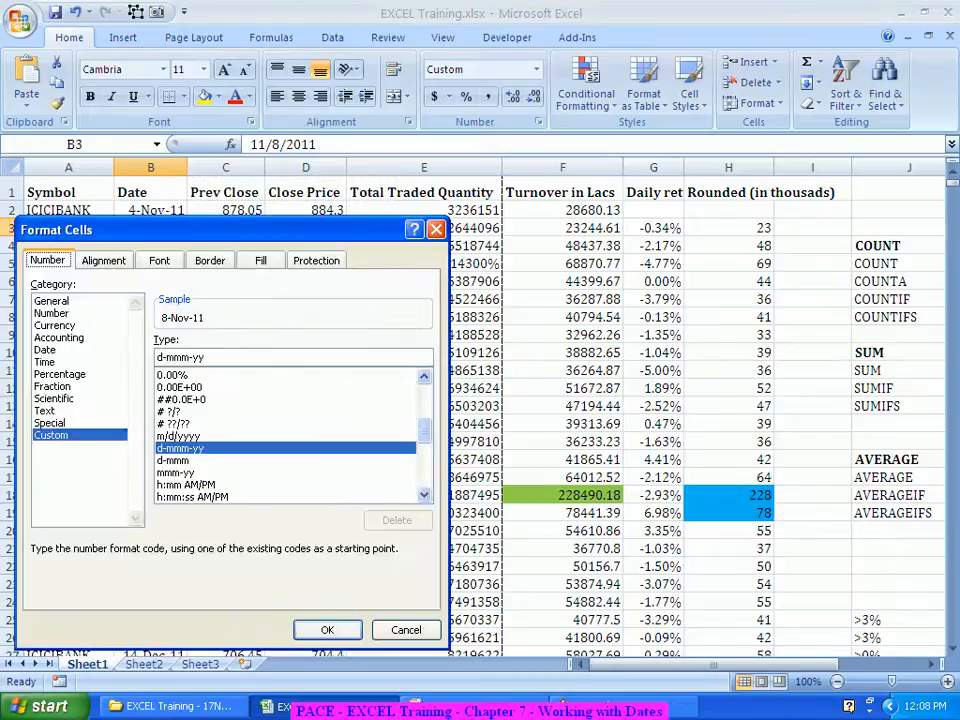
{"action": "left_click", "coordinate": [46, 350]}
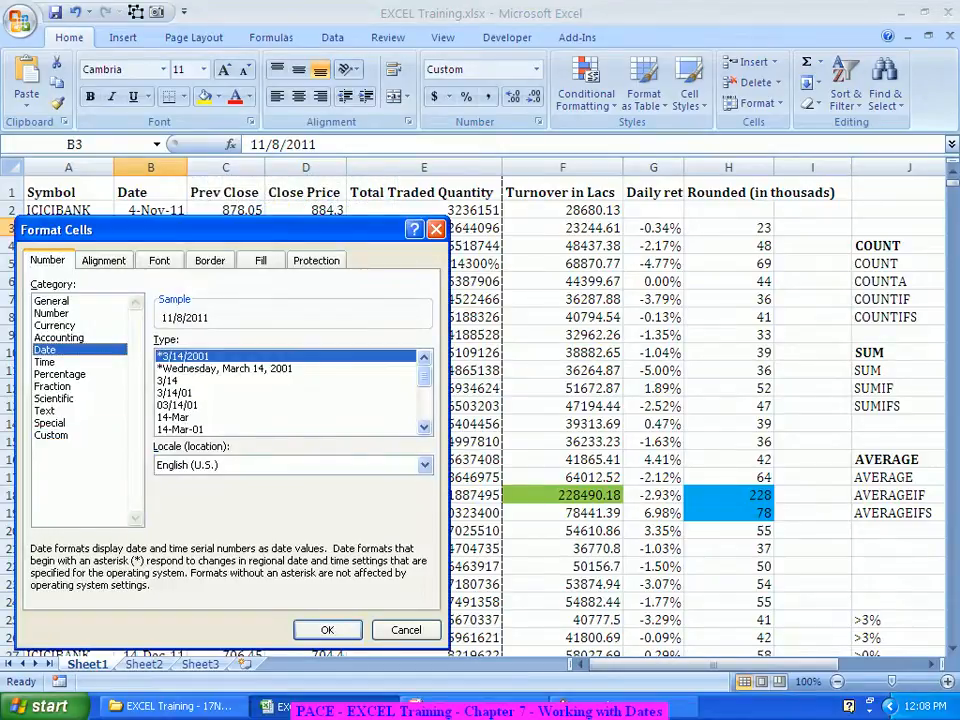
{"action": "key", "text": "Return"}
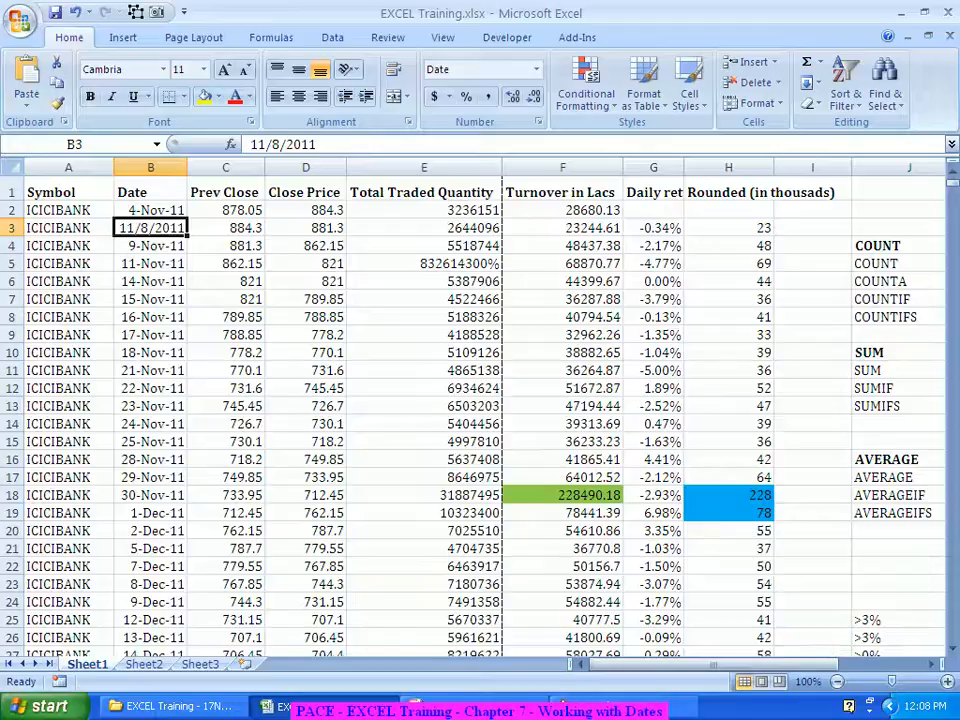
Step: Preview the date in cell B2 in General format to view its serial number, without applying the format
{"action": "left_click", "coordinate": [165, 211]}
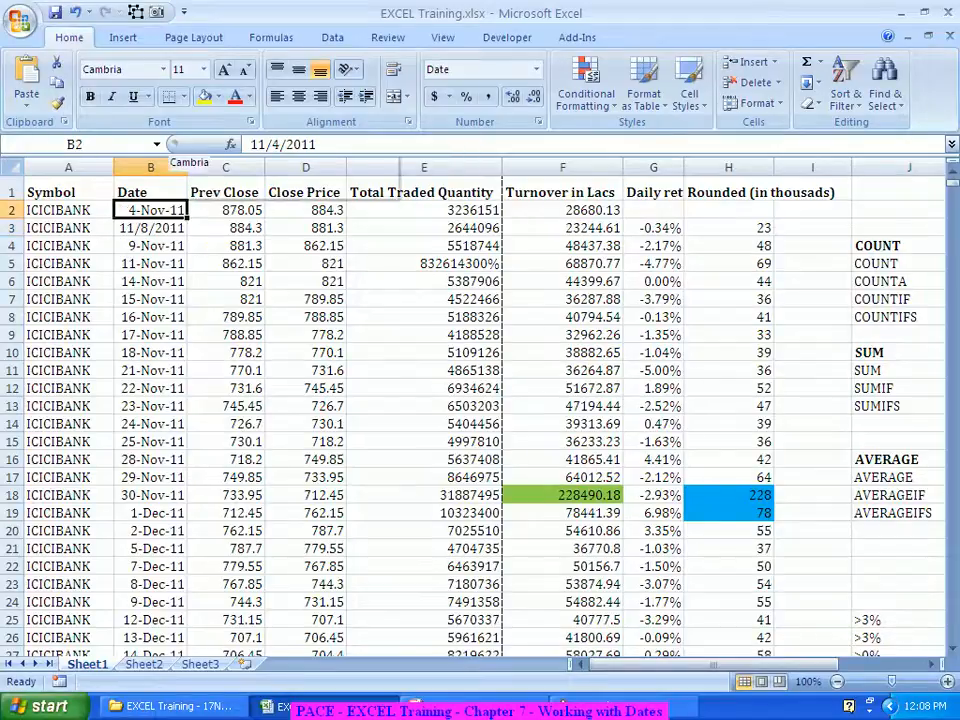
{"action": "right_click", "coordinate": [165, 212]}
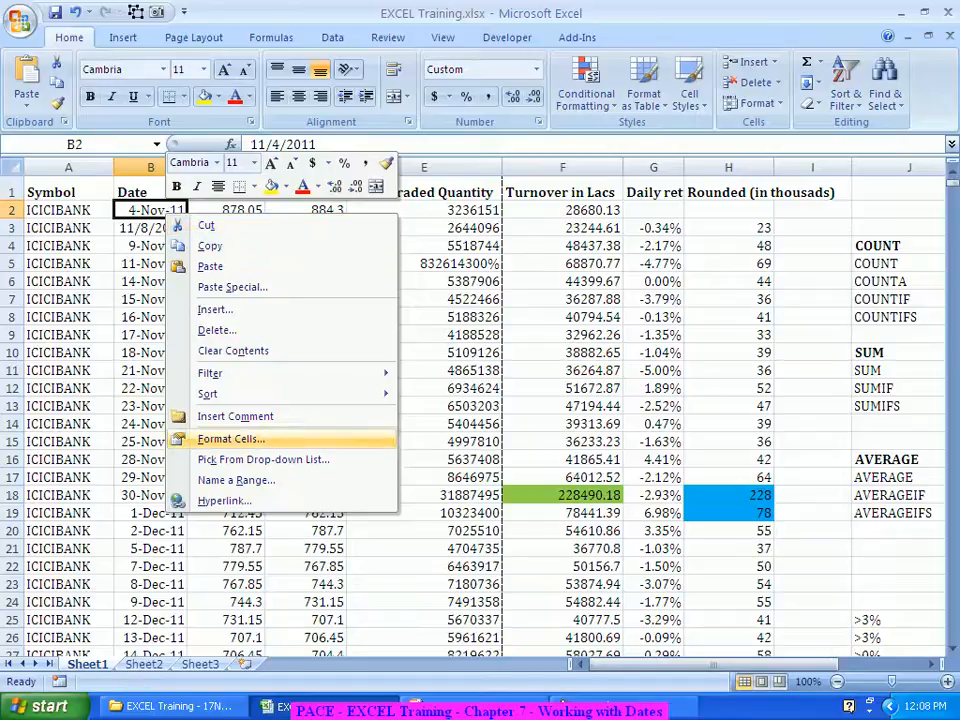
{"action": "left_click", "coordinate": [230, 438]}
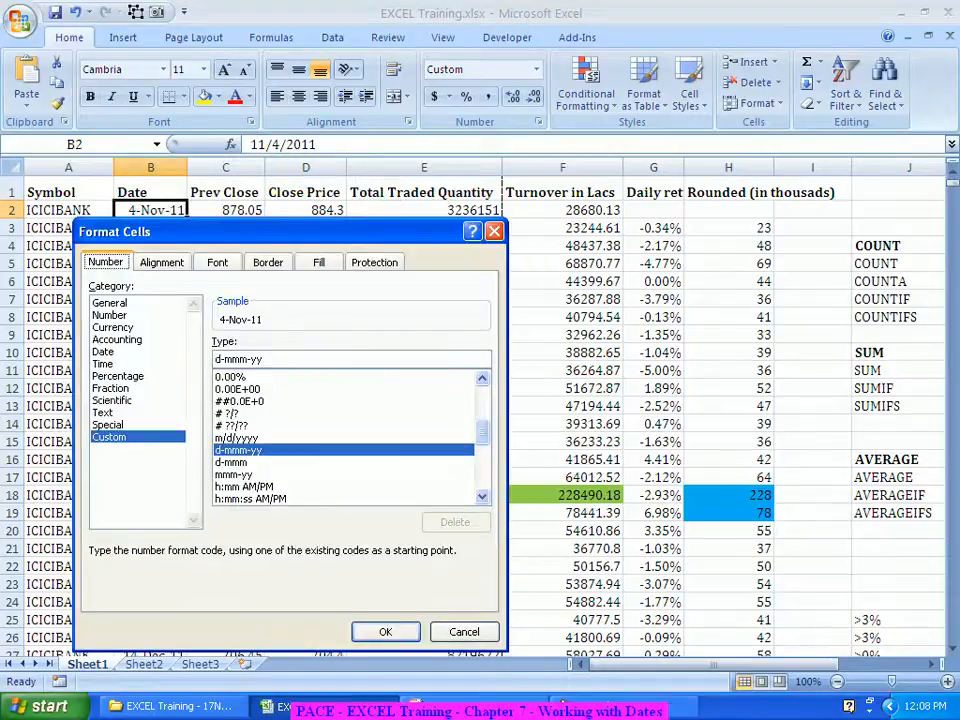
{"action": "left_click", "coordinate": [110, 303]}
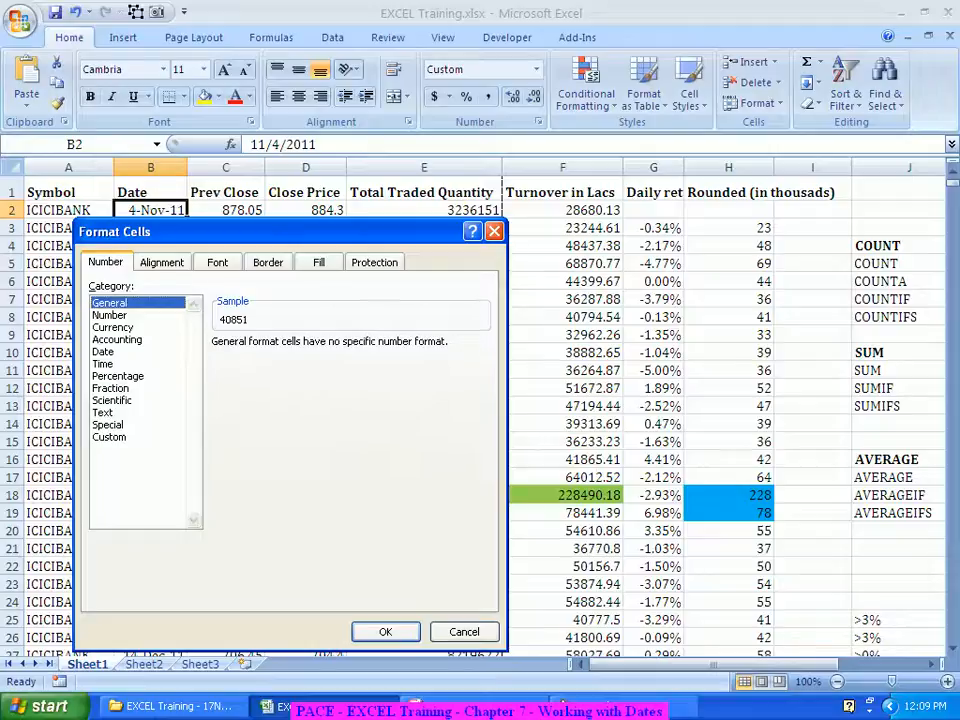
{"action": "key", "text": "Escape"}
Step: Preview the date in cell B3 in General format to view its serial number, without applying the format
{"action": "left_click", "coordinate": [150, 228]}
{"action": "right_click", "coordinate": [153, 229]}
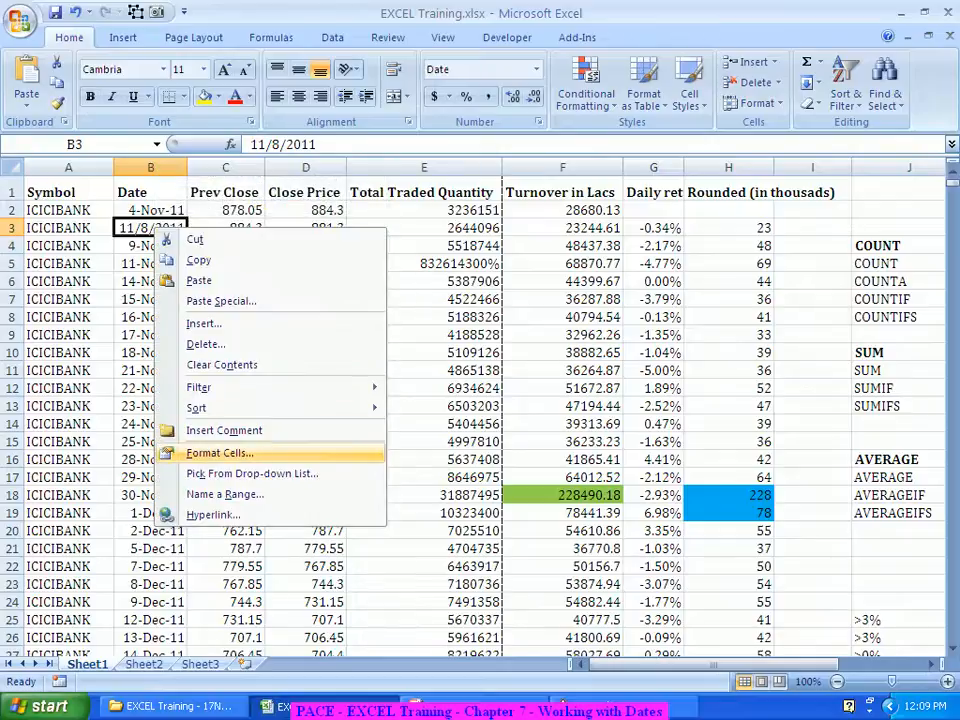
{"action": "left_click", "coordinate": [219, 453]}
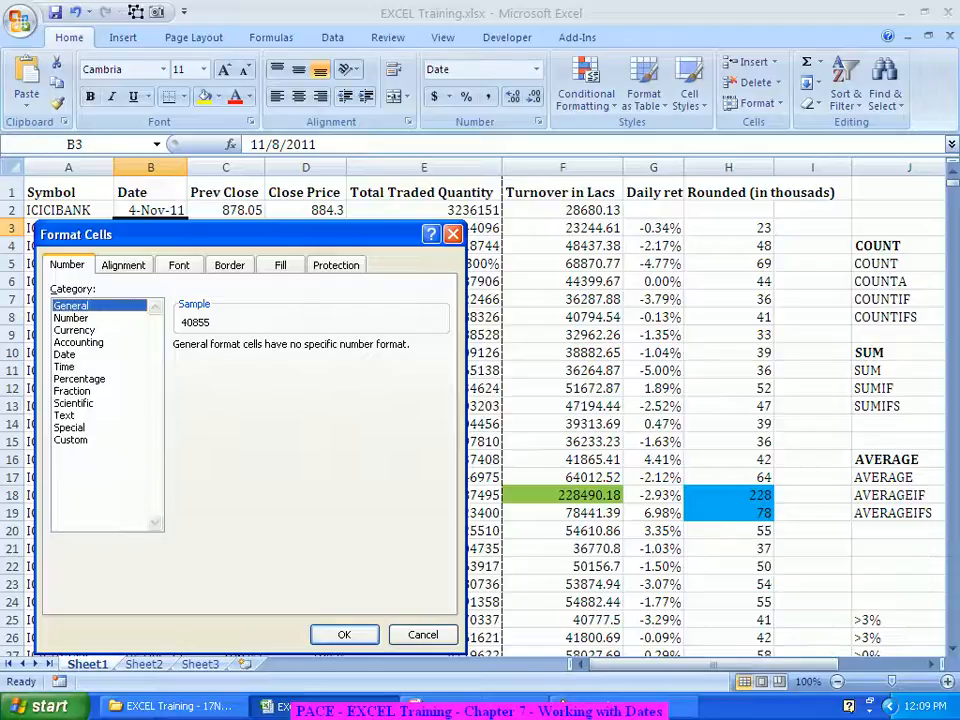
{"action": "key", "text": "Escape"}
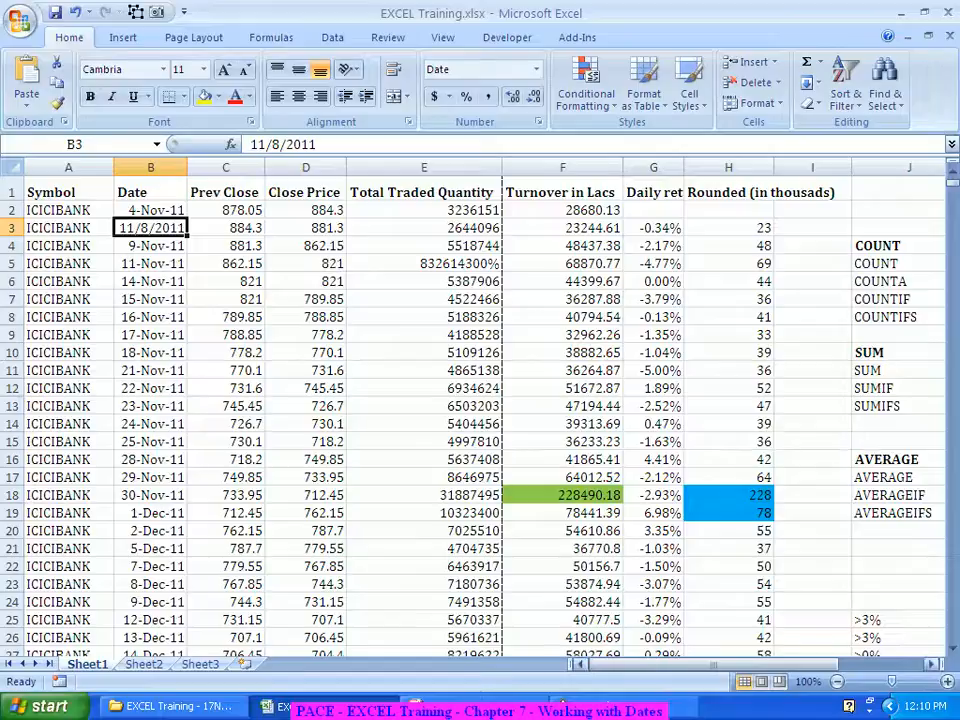
Step: Widen column Q to about three times its width and enter 20/10/2012 in cell Q3
{"action": "left_click_drag", "start_coordinate": [760, 664], "coordinate": [796, 664]}
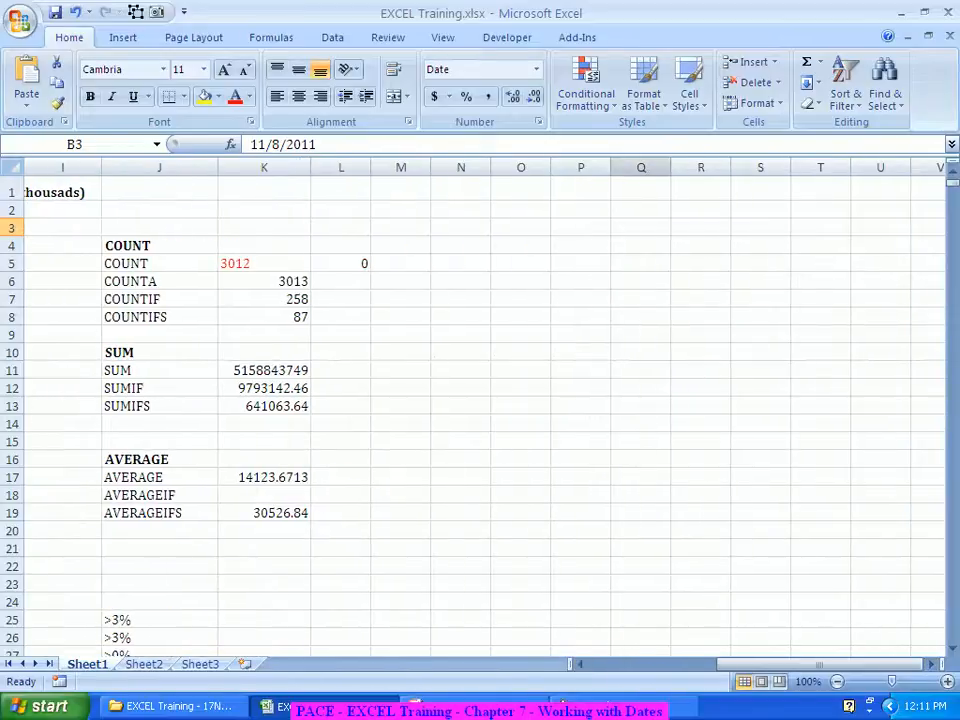
{"action": "left_click_drag", "start_coordinate": [671, 167], "coordinate": [805, 167]}
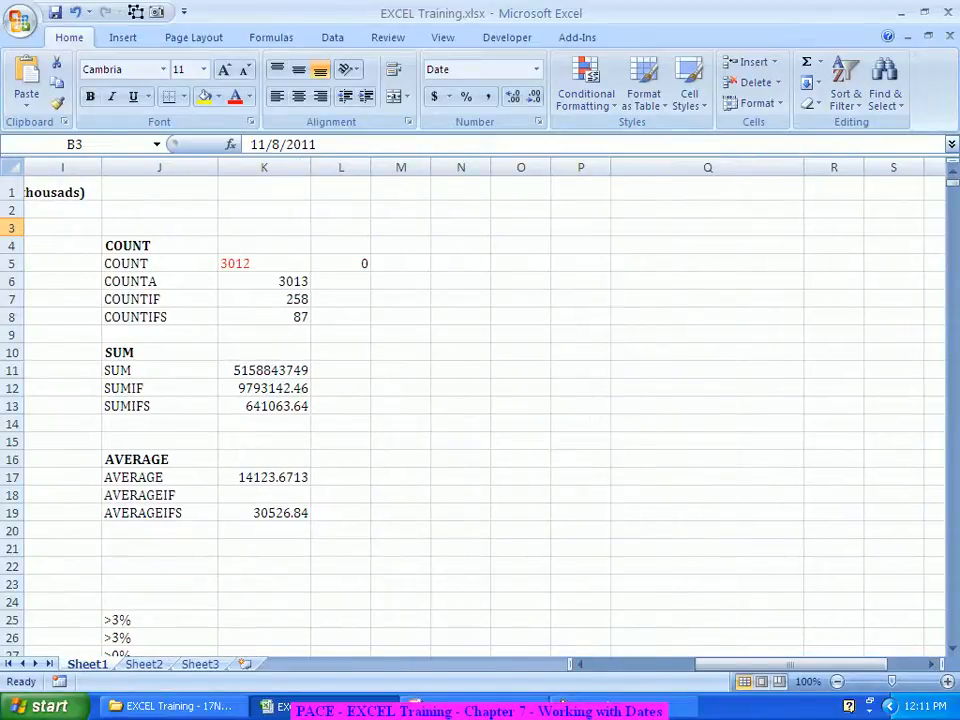
{"action": "left_click", "coordinate": [707, 228]}
{"action": "type", "text": "20"}
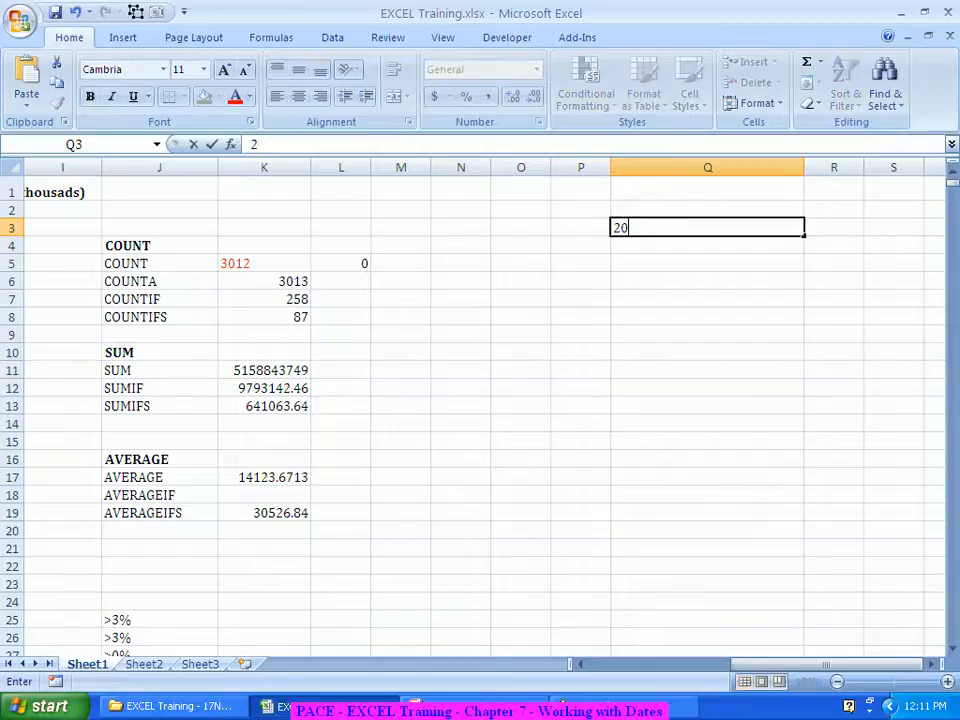
{"action": "type", "text": "/10/2012"}
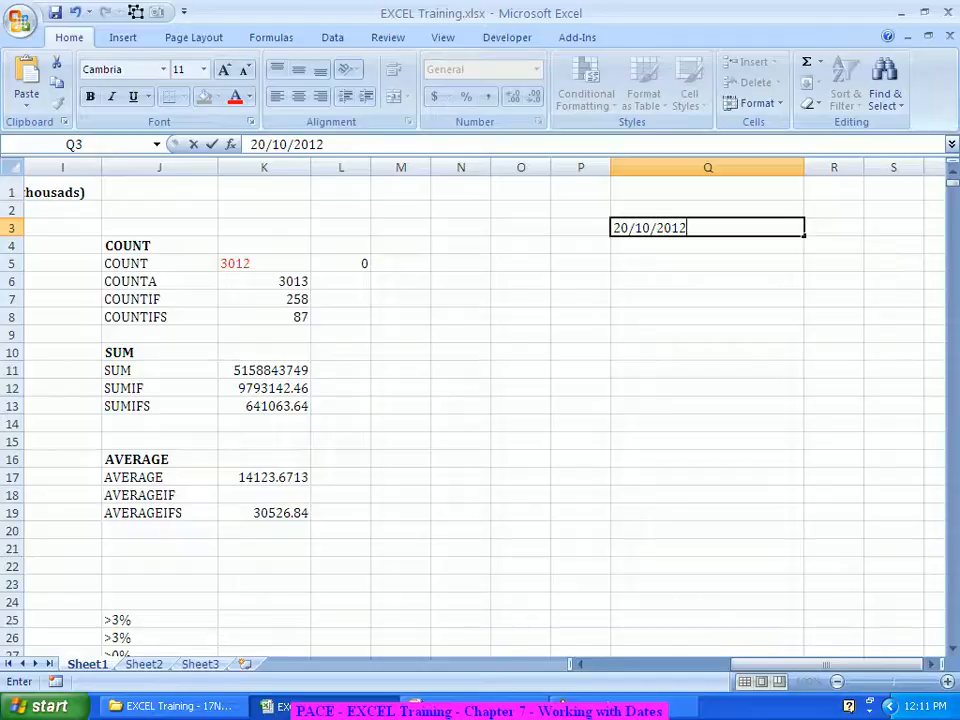
{"action": "key", "text": "Return"}
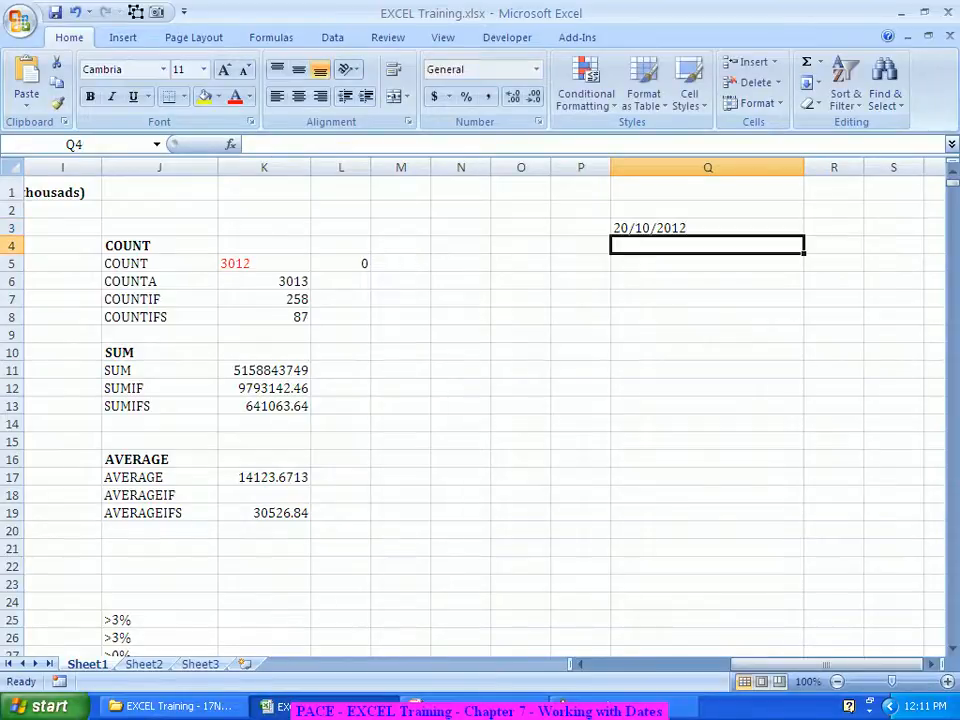
Step: Enter the same date as 10/20/2012 in cell Q4 and as 20-oct-2012 in cell Q5
{"action": "type", "text": "10/20"}
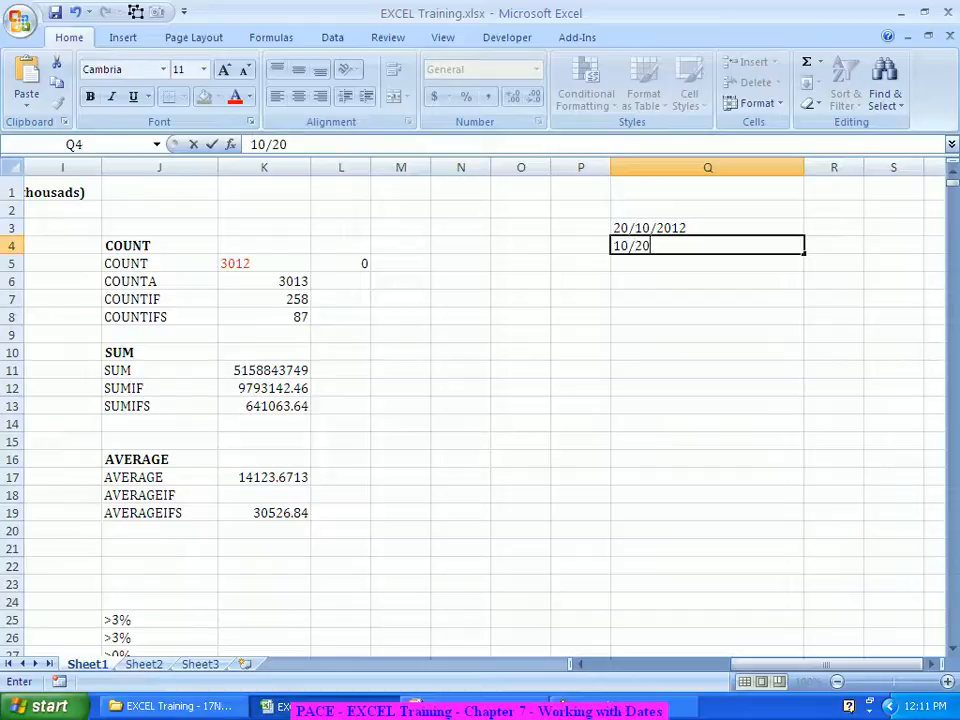
{"action": "type", "text": "/2012"}
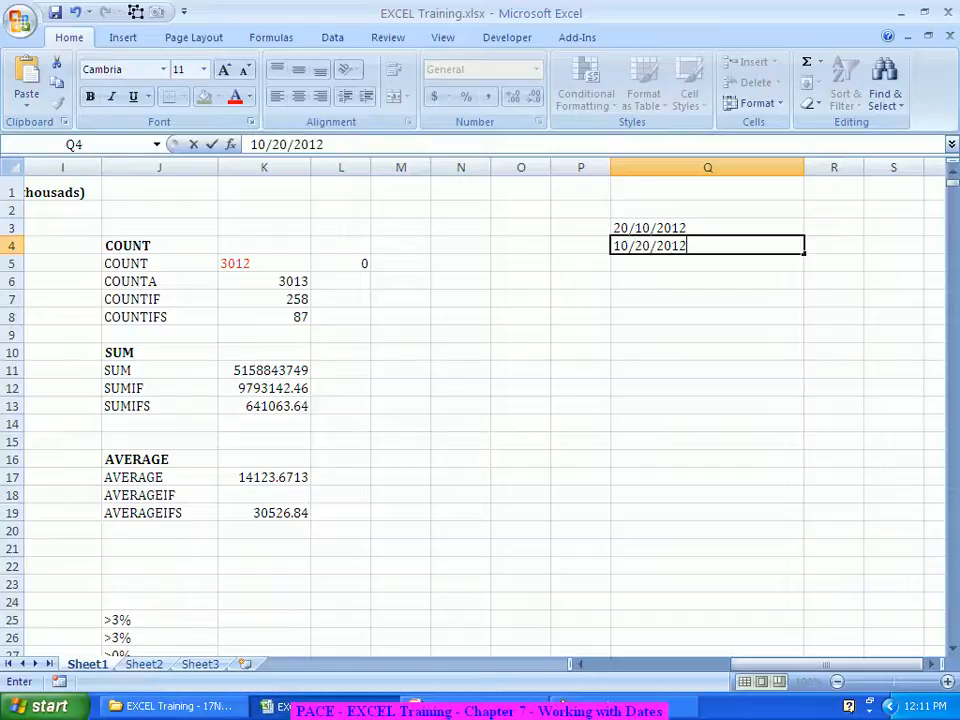
{"action": "key", "text": "Return"}
{"action": "type", "text": "20"}
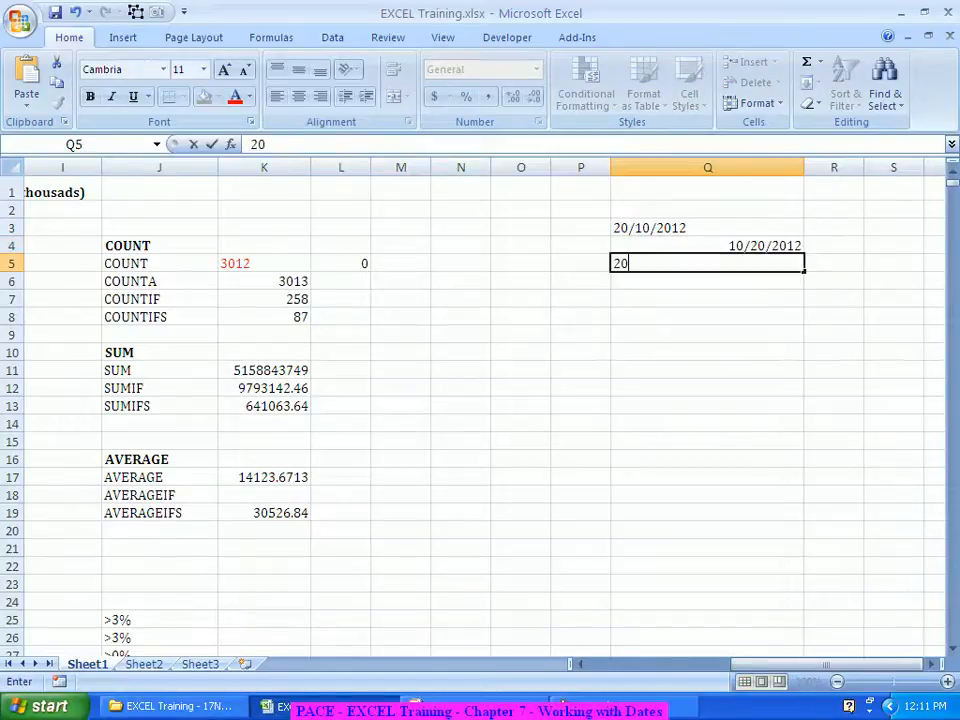
{"action": "type", "text": "-oct-2012"}
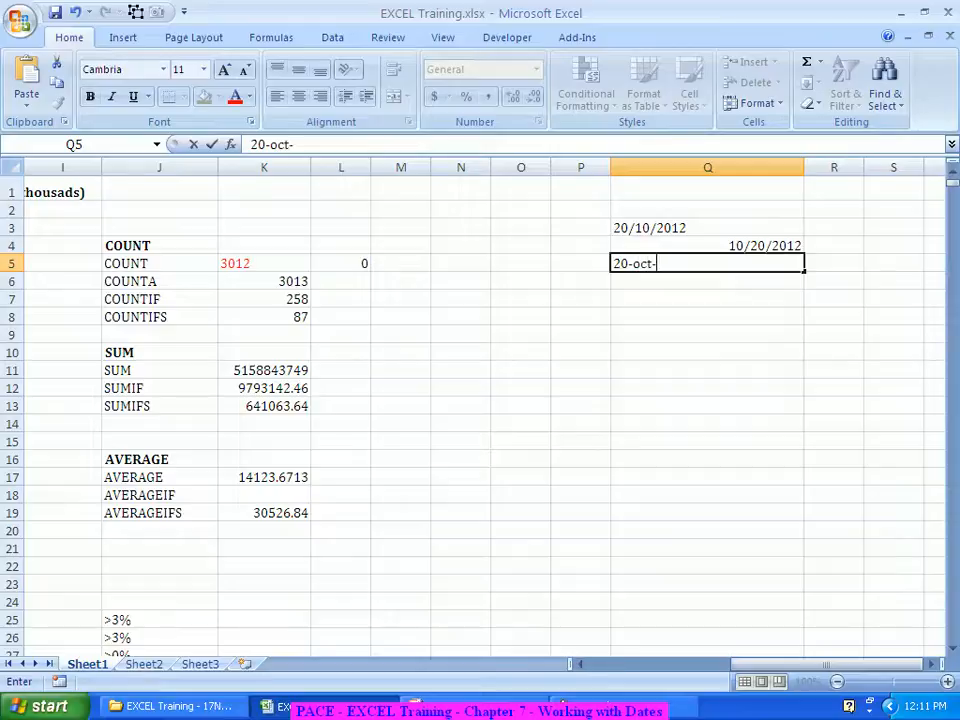
{"action": "key", "text": "ctrl+Return"}
{"action": "key", "text": "Return"}
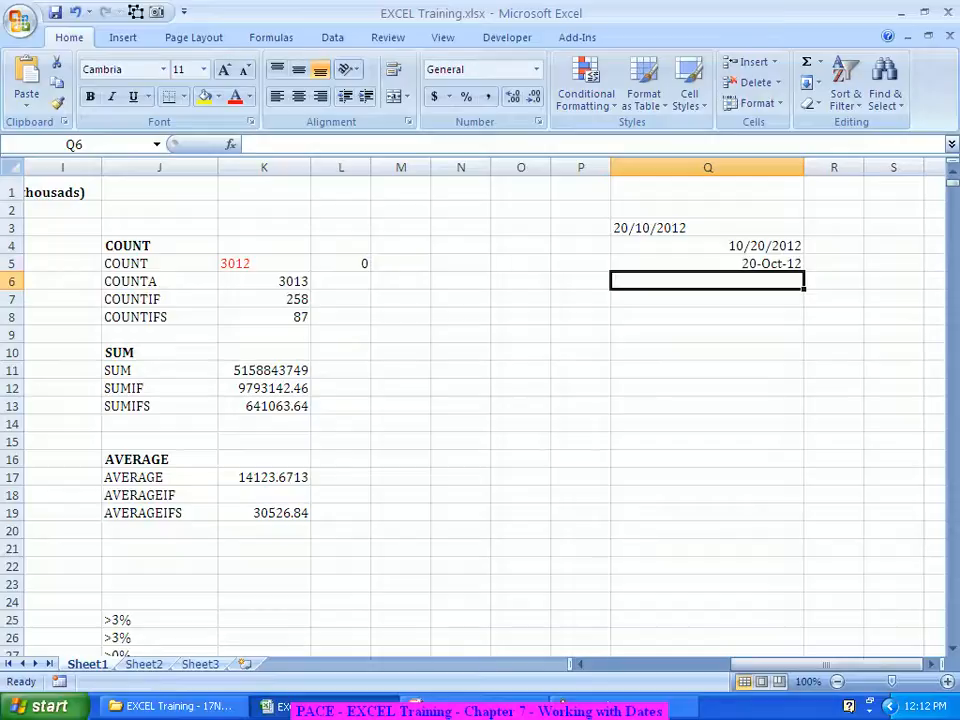
Step: Enter the dot-separated dates 20.10.2010 in cell Q6 and 10.20.2010 in cell Q7
{"action": "key", "text": "Up"}
{"action": "key", "text": "Up"}
{"action": "key", "text": "Up"}
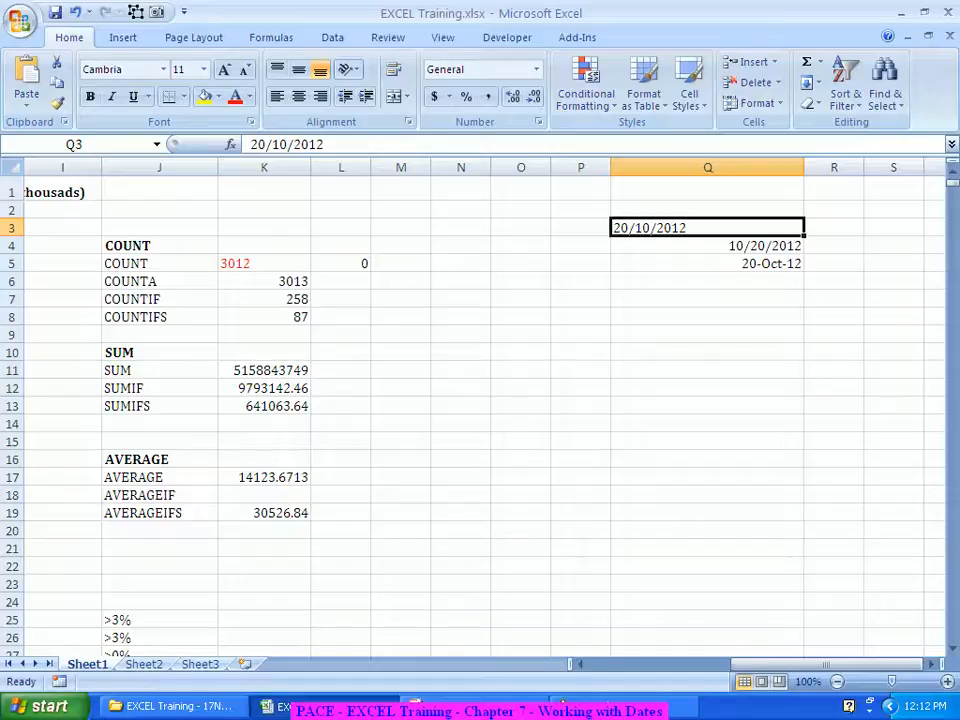
{"action": "left_click", "coordinate": [707, 281]}
{"action": "type", "text": "20.10.2010"}
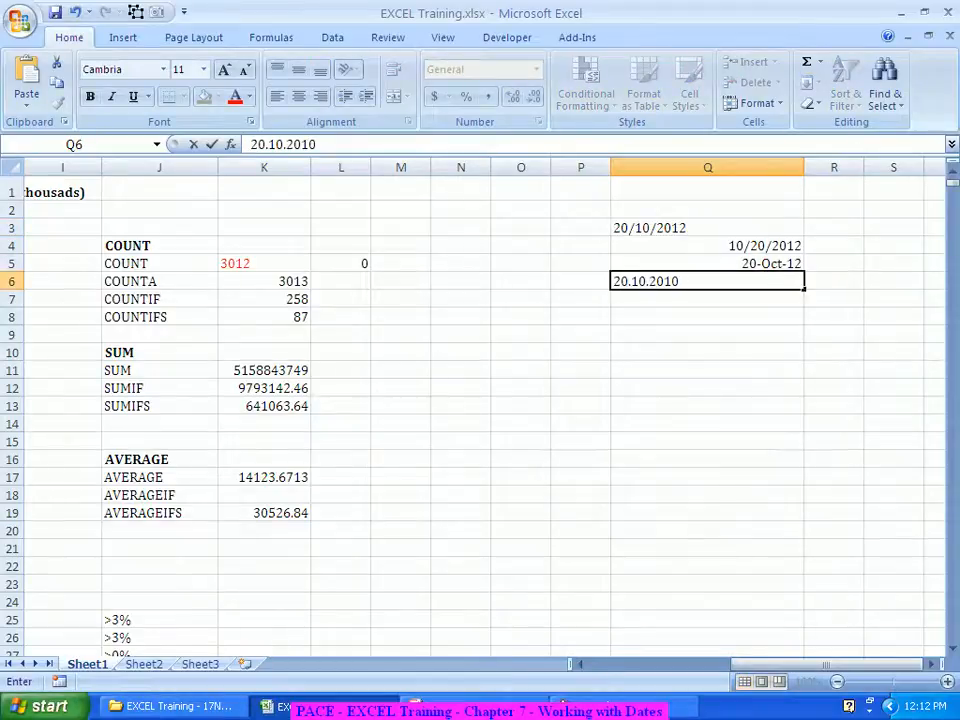
{"action": "key", "text": "Return"}
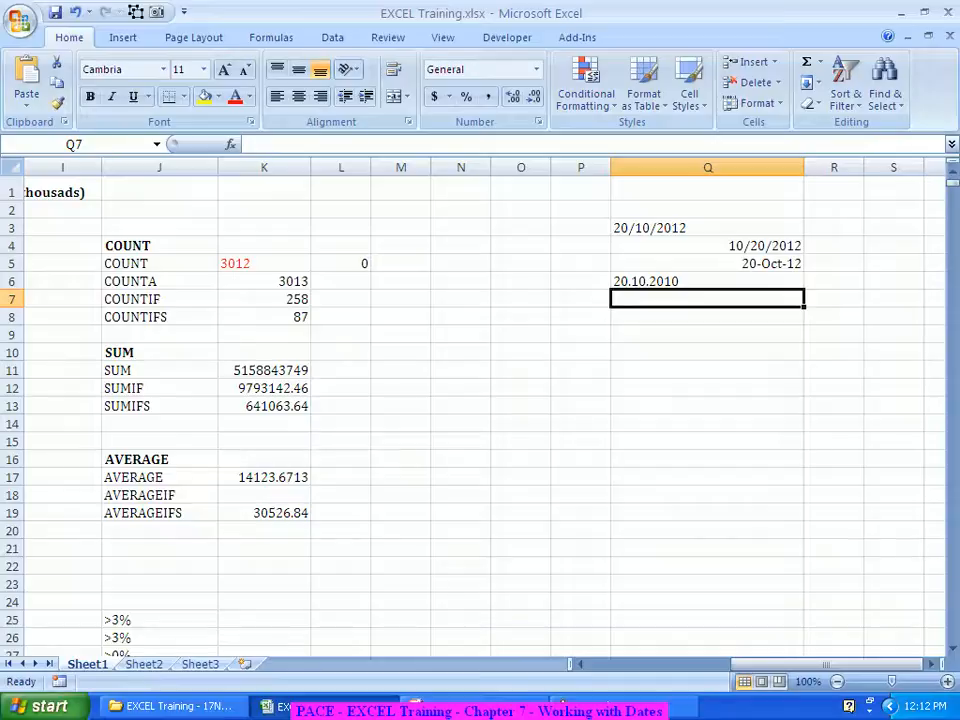
{"action": "type", "text": "10.20.2010"}
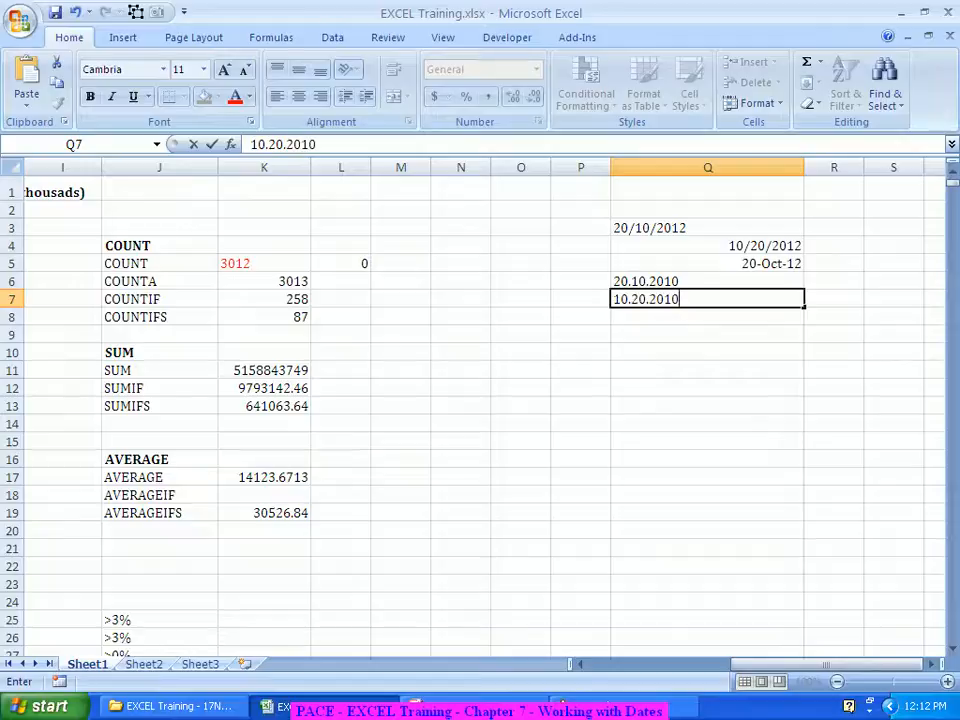
{"action": "key", "text": "Return"}
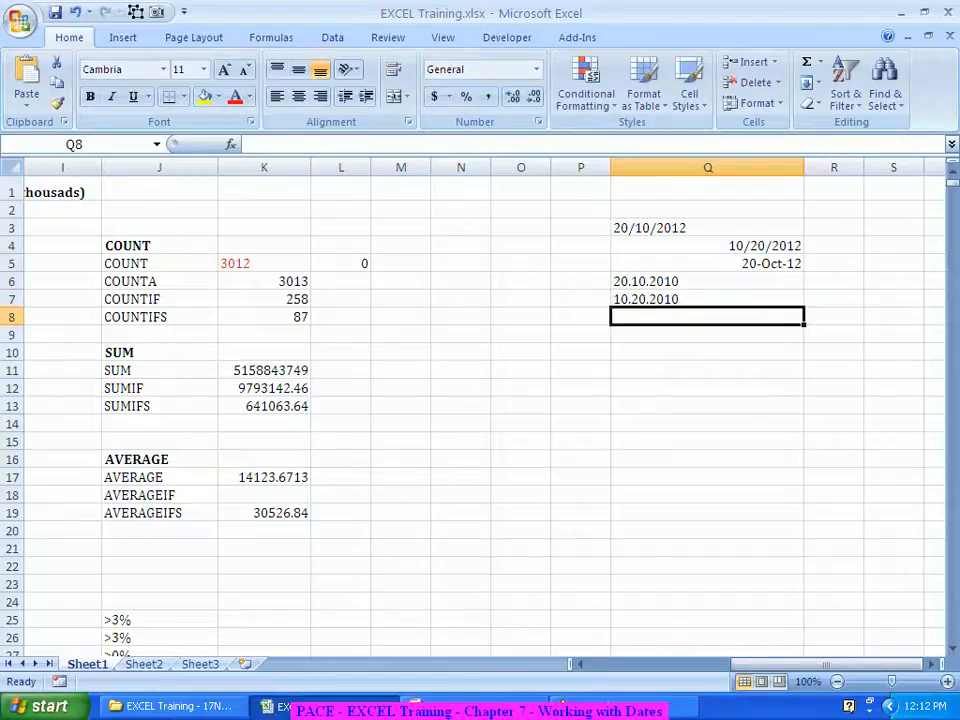
Step: Enter the hyphenated date 10-20-2012 in cell Q8
{"action": "type", "text": "10-2"}
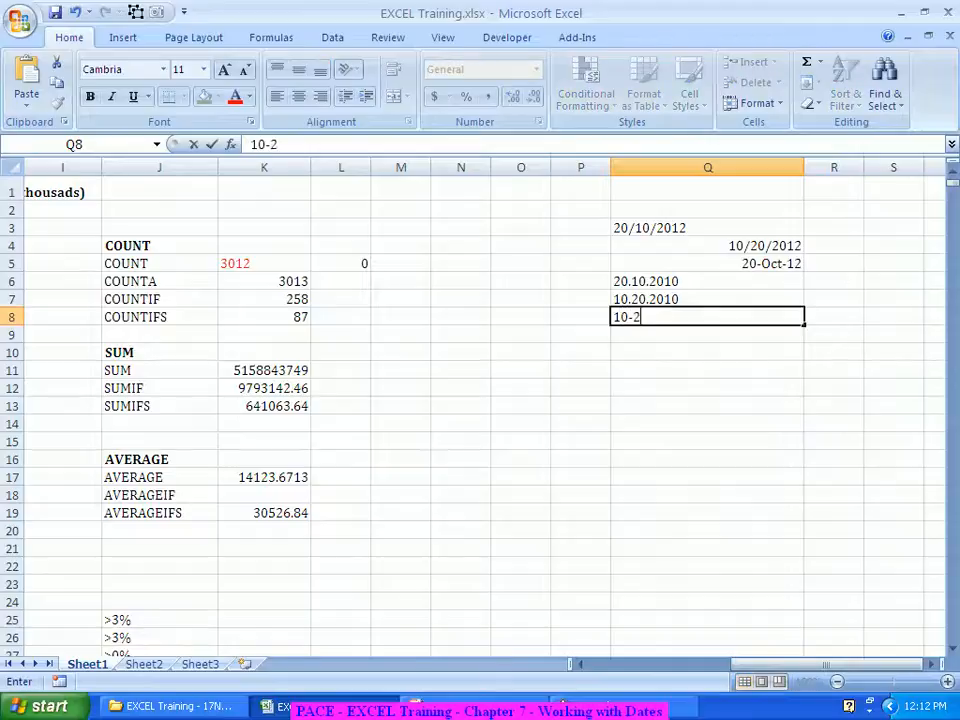
{"action": "type", "text": "0-2012"}
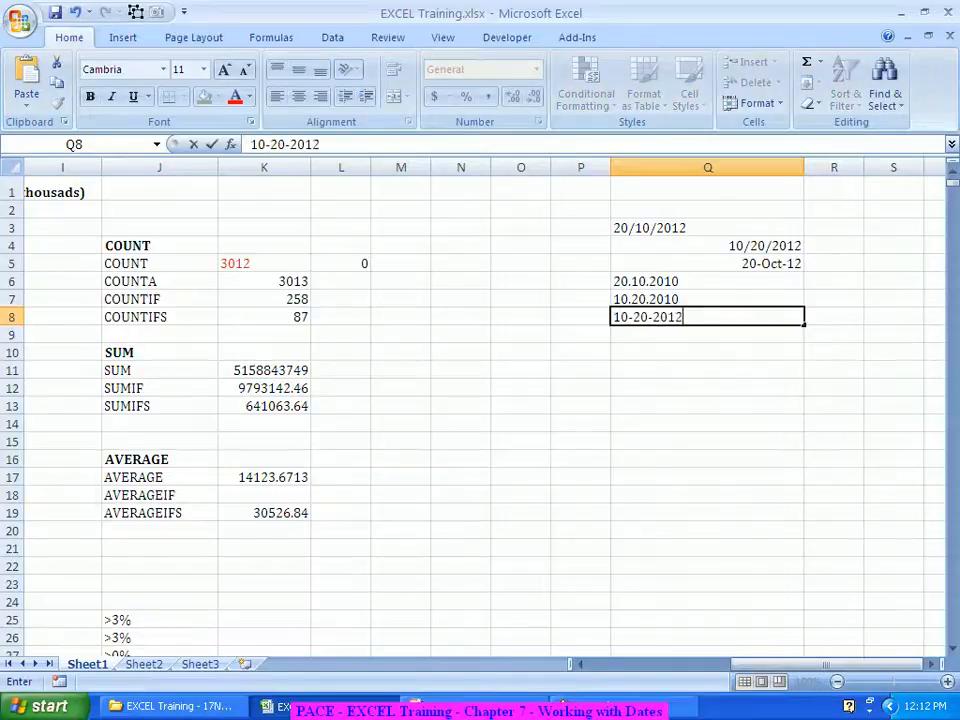
{"action": "key", "text": "Return"}
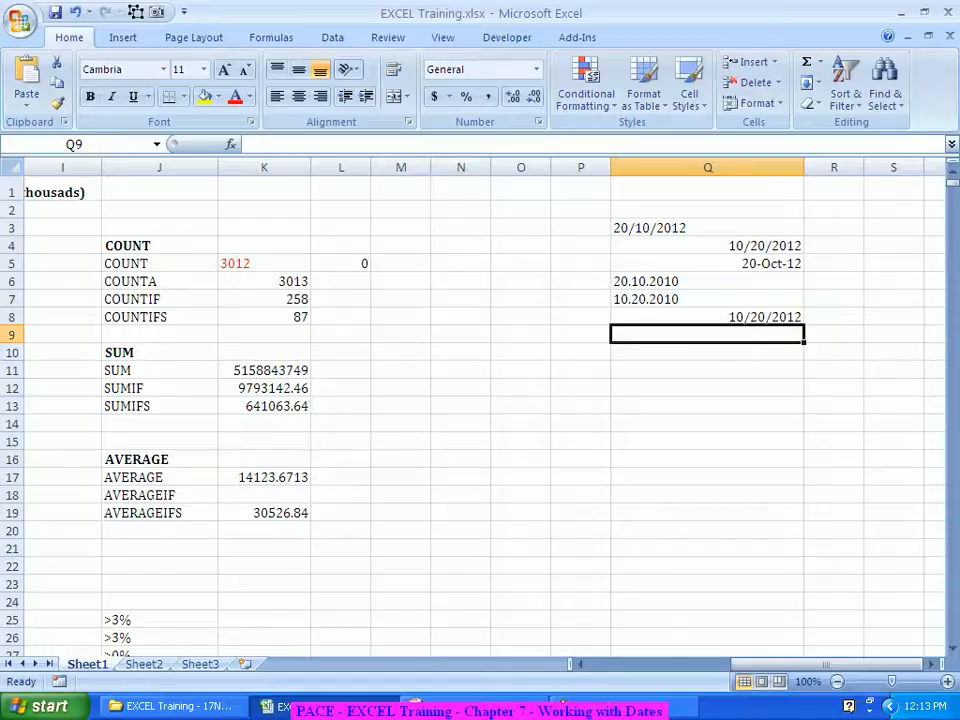
Step: Clear the test dates from cells Q3:Q8 and enter 20/10/2012 again in cell Q3
{"action": "left_click_drag", "start_coordinate": [707, 228], "coordinate": [707, 317]}
{"action": "key", "text": "Delete"}
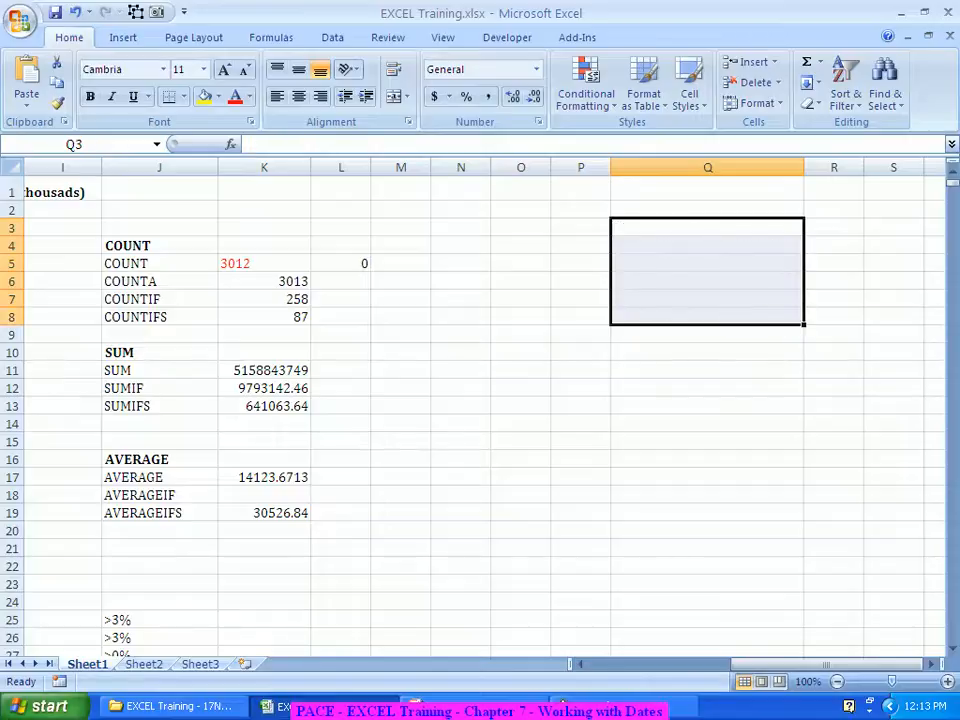
{"action": "left_click", "coordinate": [707, 228]}
{"action": "type", "text": "20"}
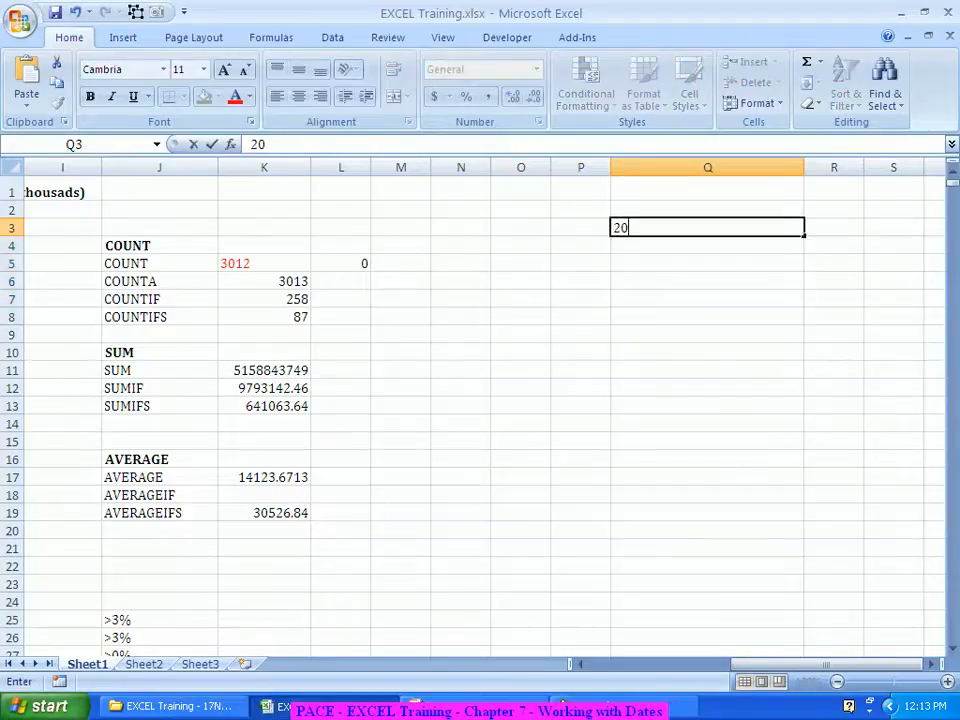
{"action": "type", "text": "/10/2012"}
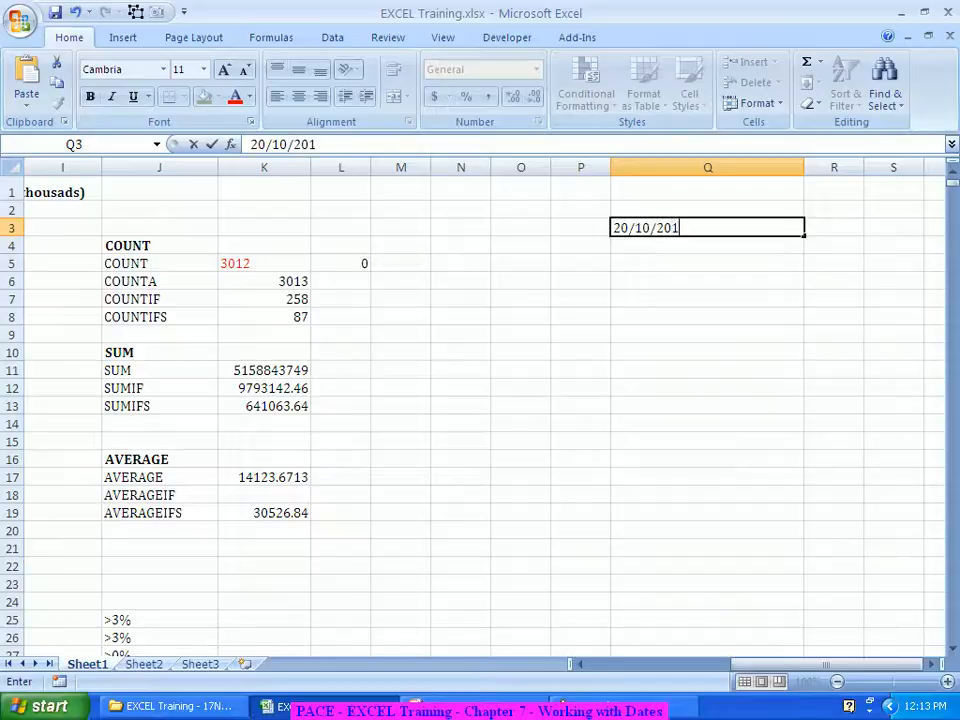
{"action": "key", "text": "Return"}
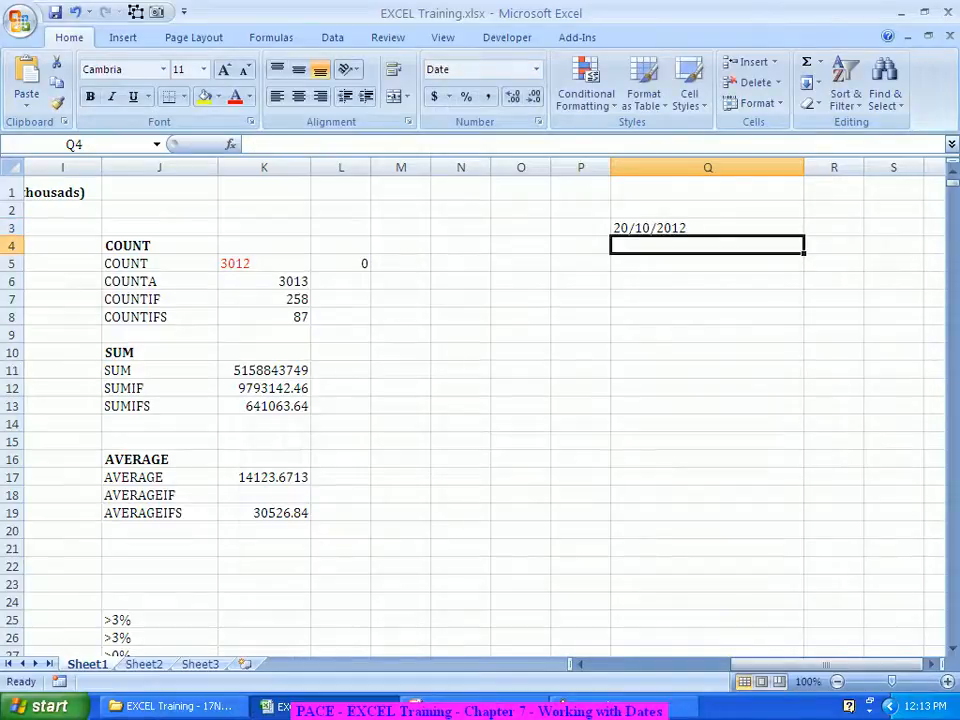
Step: Check the number format settings of cell Q3 without changing them, and clear the cell's contents
{"action": "left_click", "coordinate": [707, 228]}
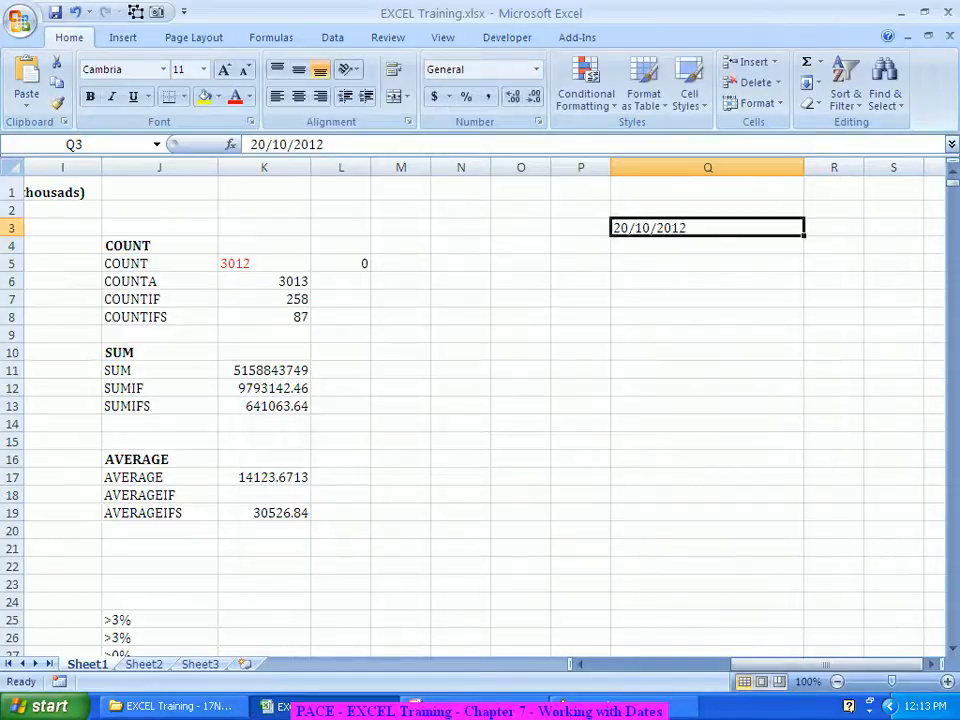
{"action": "right_click", "coordinate": [724, 228]}
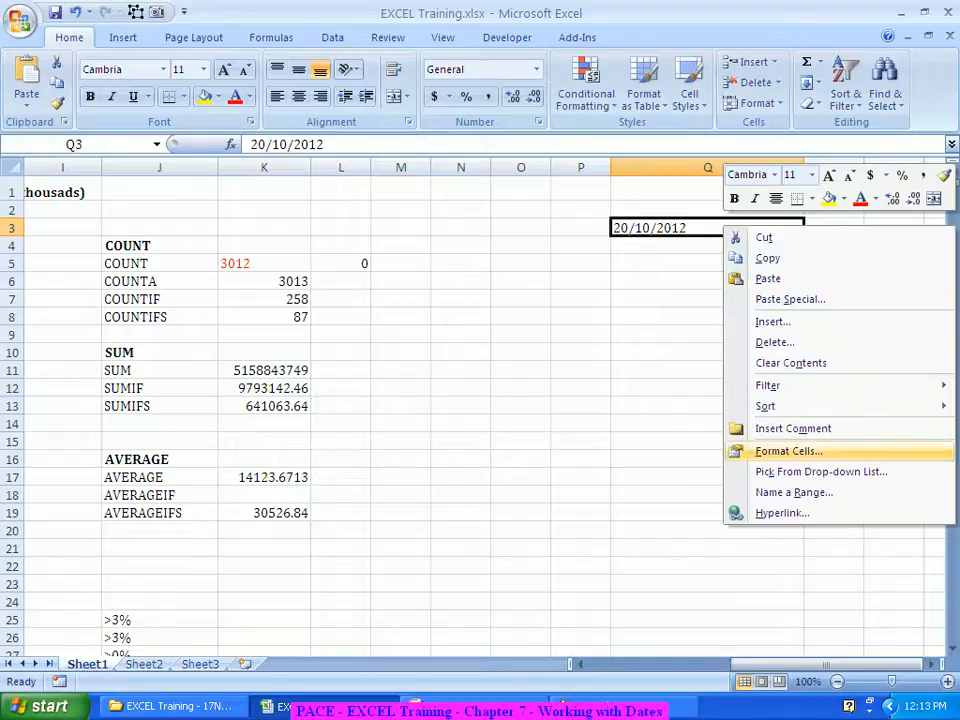
{"action": "left_click", "coordinate": [788, 451]}
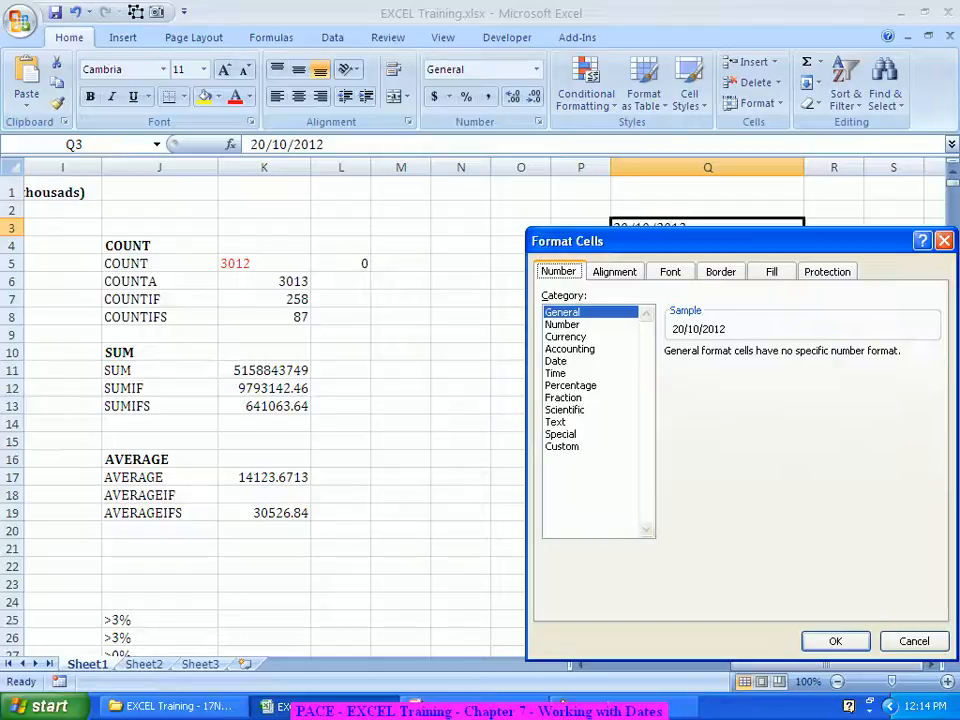
{"action": "key", "text": "Escape"}
{"action": "key", "text": "Delete"}
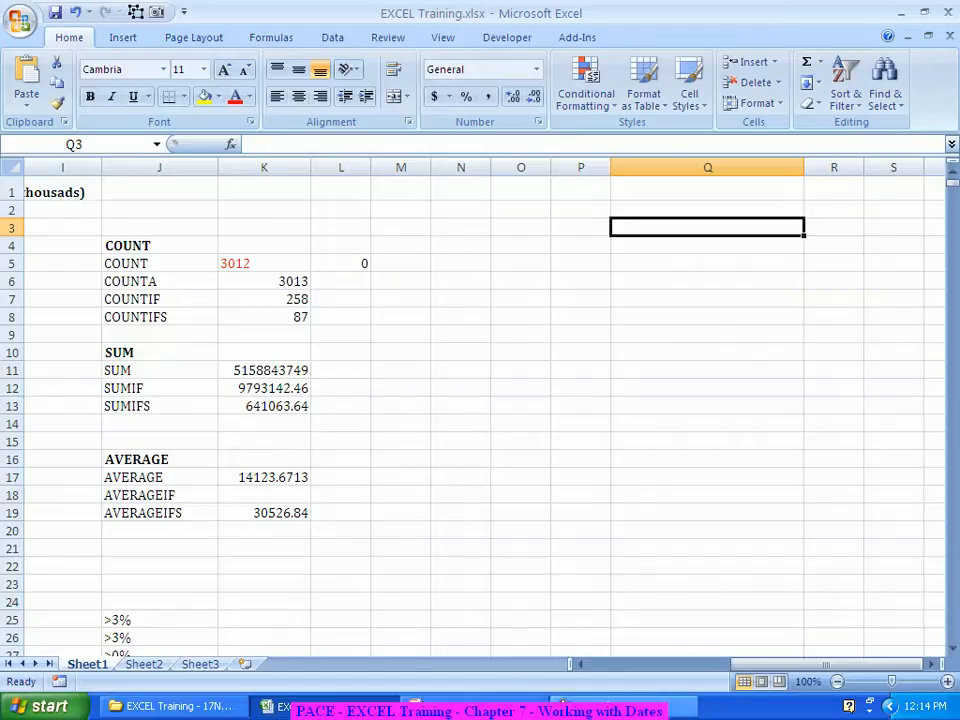
Step: Preview the date in cell B5 in General format to view its serial number, without applying the format
{"action": "left_click_drag", "start_coordinate": [775, 664], "coordinate": [742, 664]}
{"action": "left_click", "coordinate": [151, 264]}
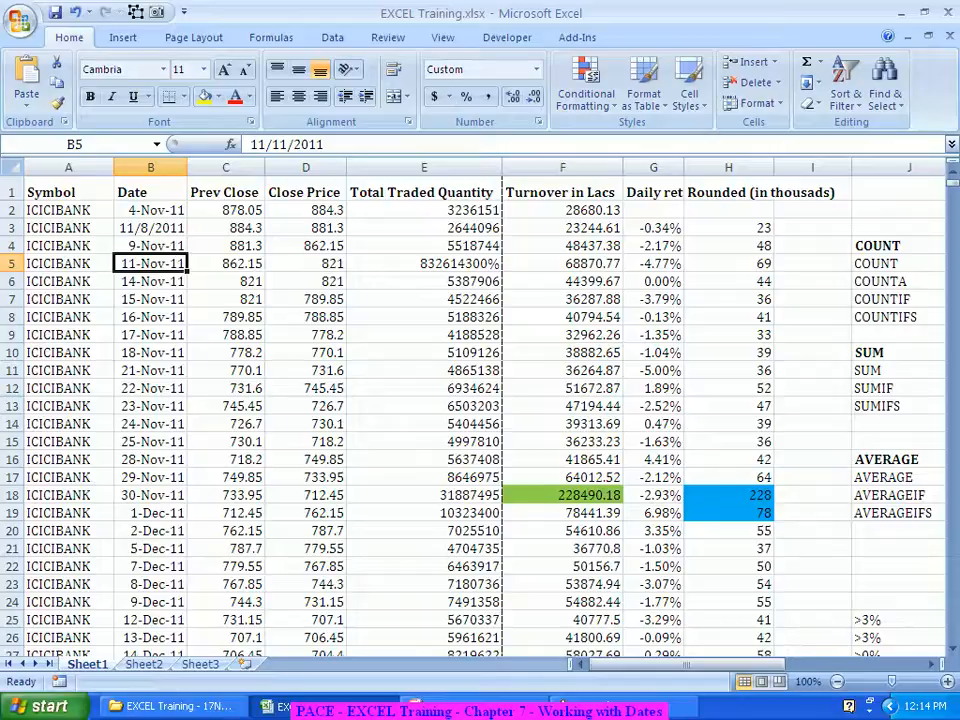
{"action": "right_click", "coordinate": [170, 262]}
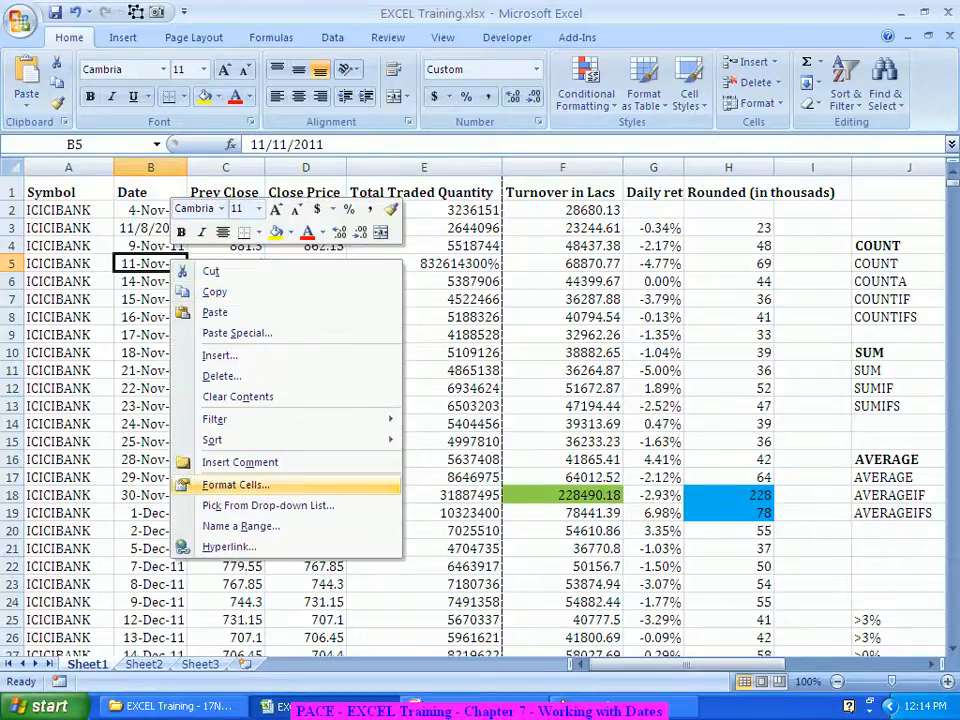
{"action": "left_click", "coordinate": [236, 484]}
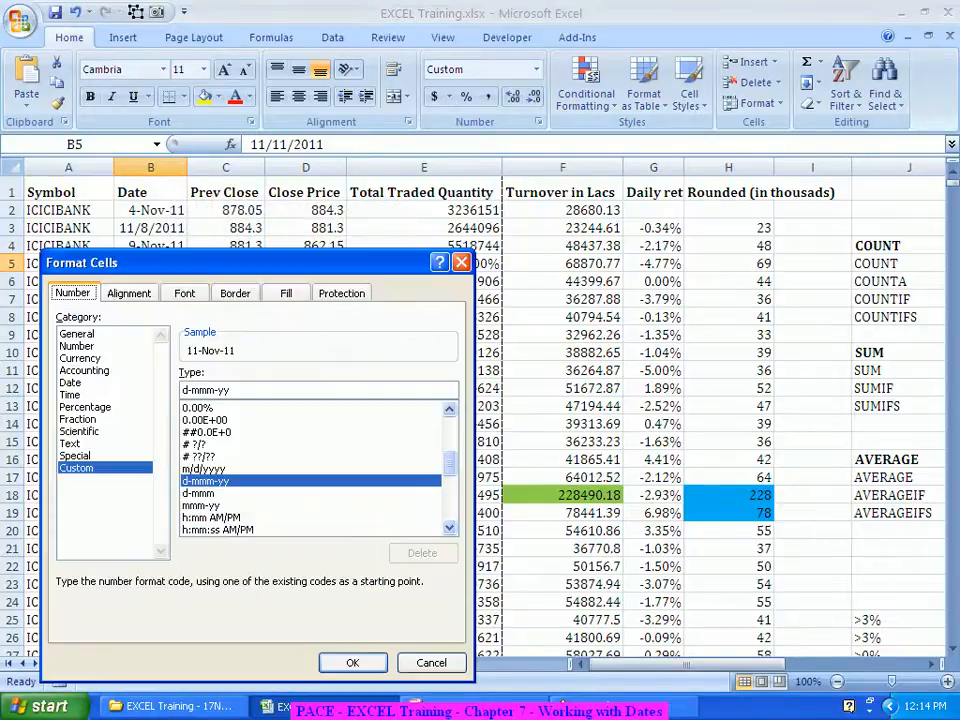
{"action": "left_click", "coordinate": [78, 334]}
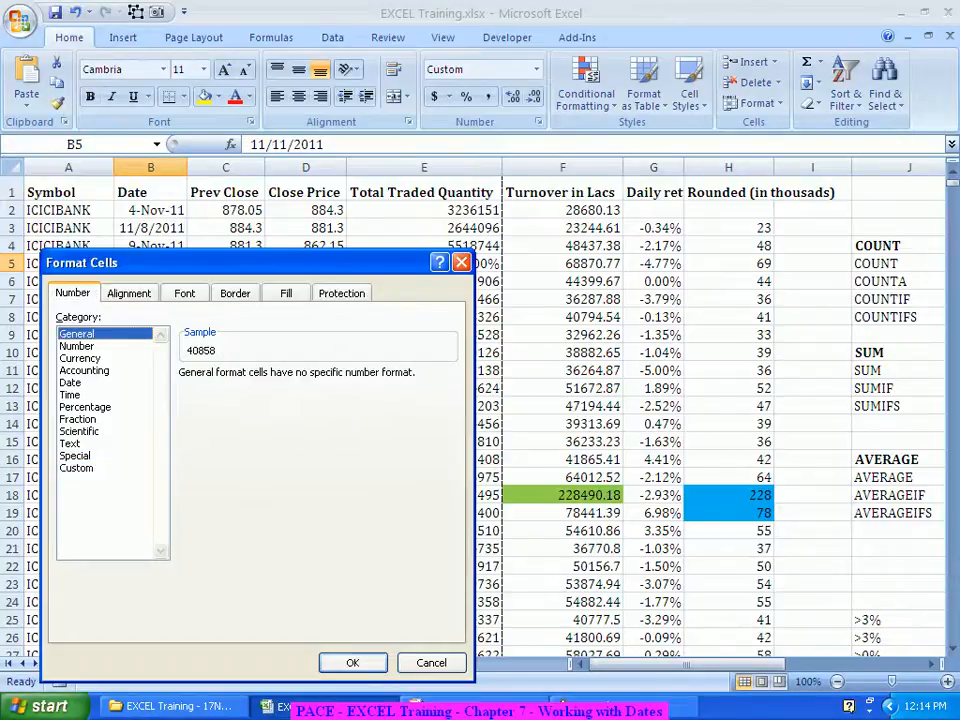
{"action": "key", "text": "Escape"}
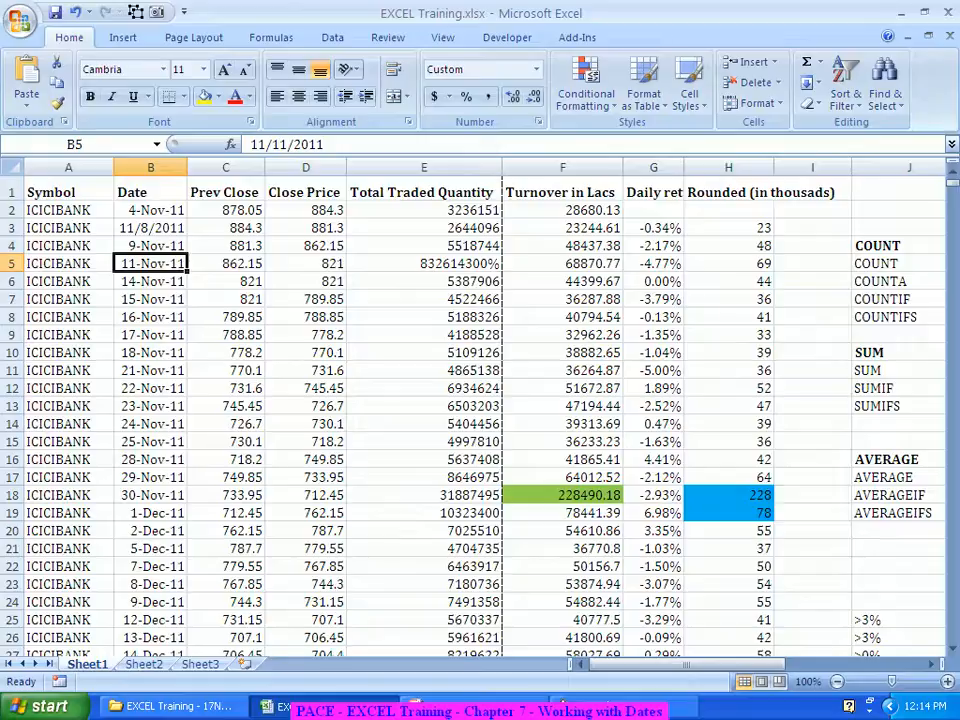
Step: View the number format settings of the dates in cells B5 and B27, closing them without changes
{"action": "key", "text": "ctrl+1"}
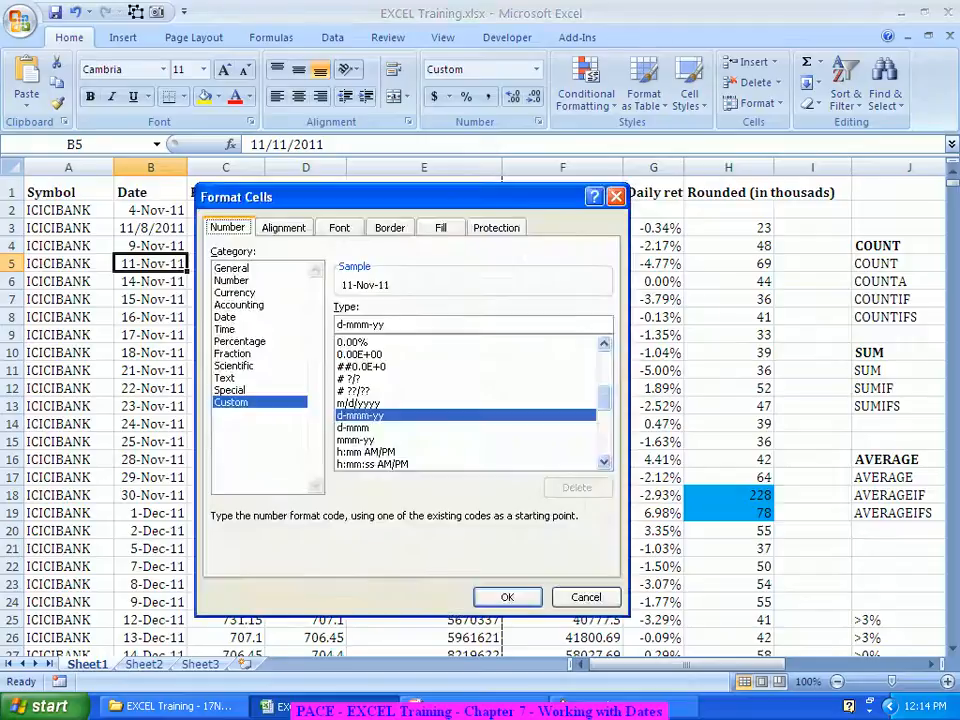
{"action": "key", "text": "Escape"}
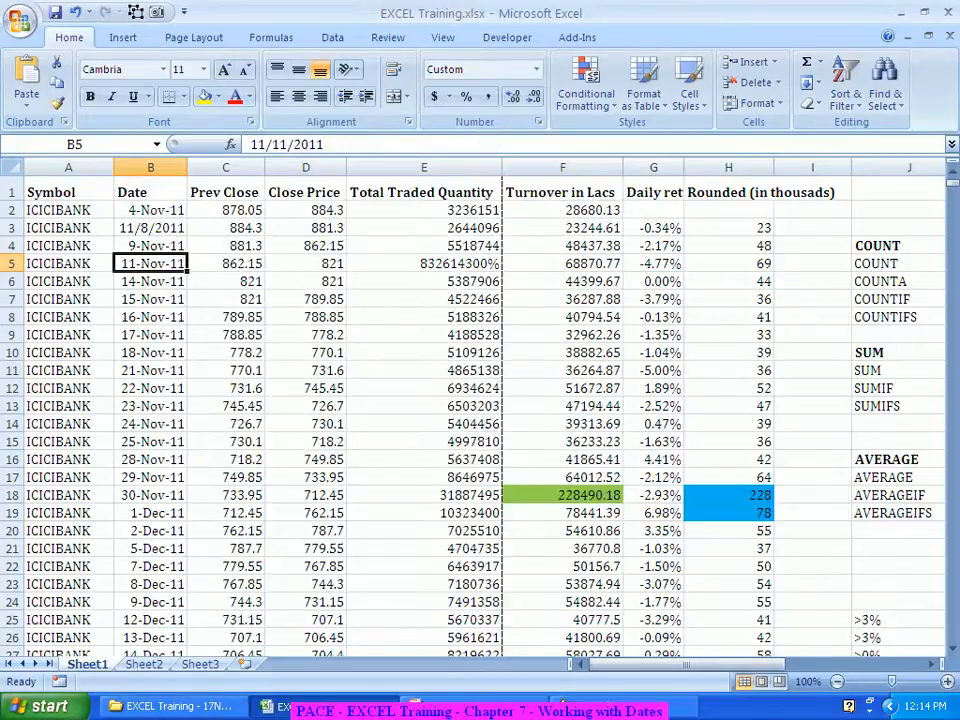
{"action": "scroll", "coordinate": [480, 400], "scroll_direction": "down", "scroll_amount": 5}
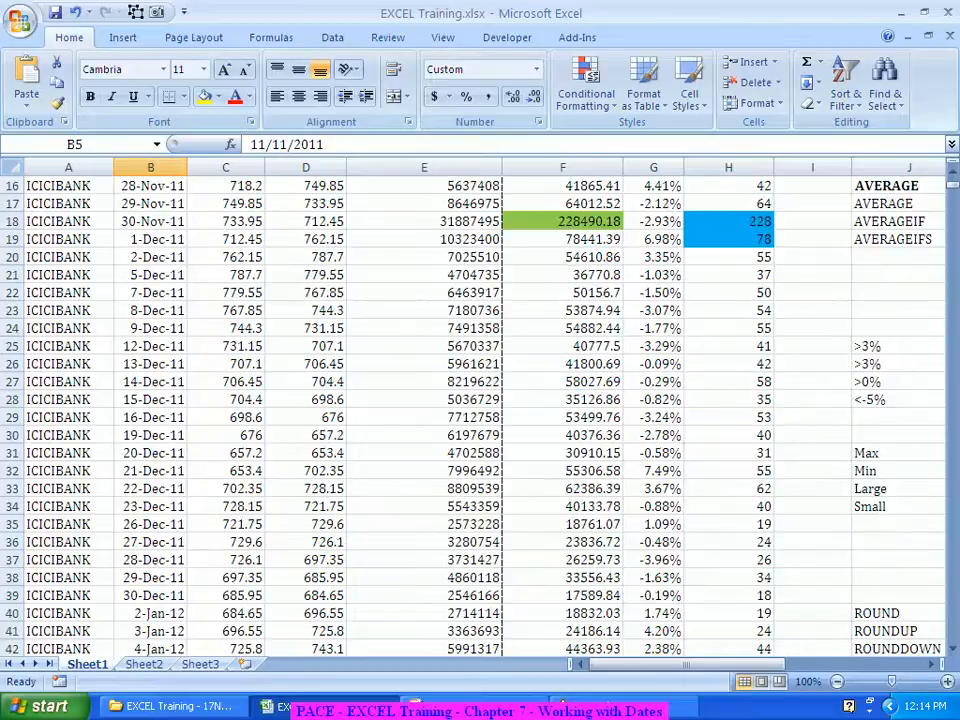
{"action": "left_click", "coordinate": [151, 382]}
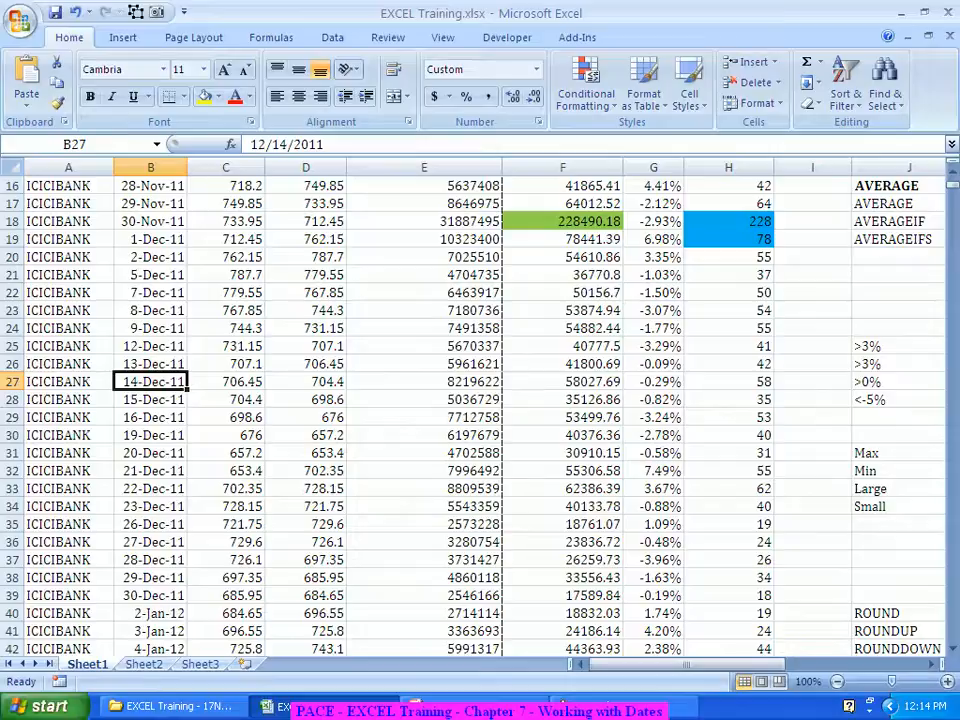
{"action": "key", "text": "ctrl+1"}
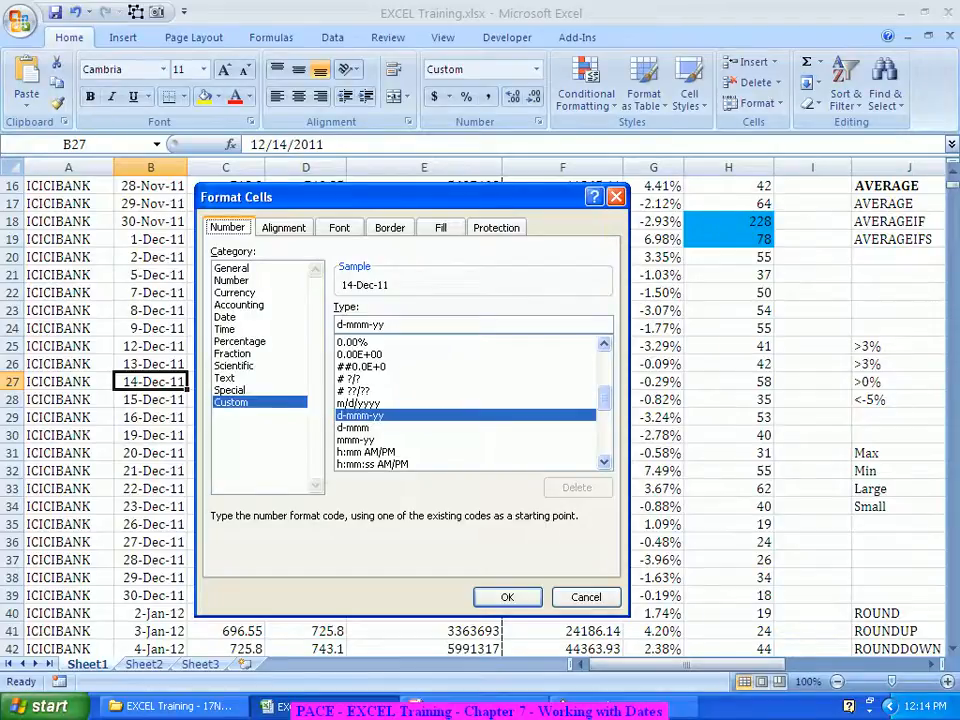
{"action": "left_click", "coordinate": [586, 597]}
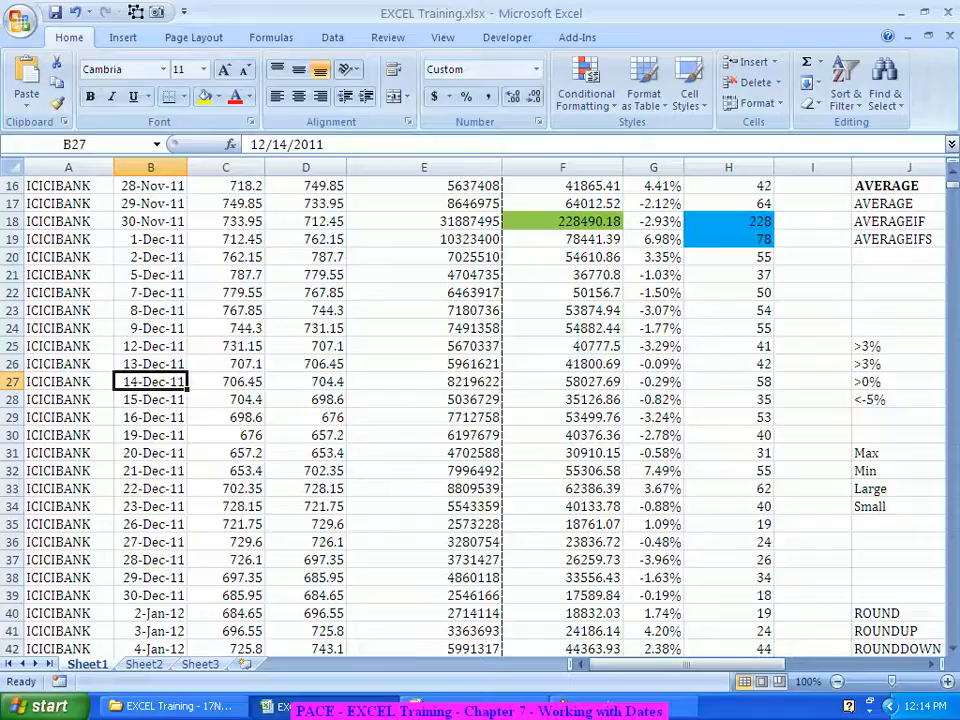
Step: Insert five blank columns before column I, between the Rounded column and the COUNT summary
{"action": "scroll", "coordinate": [480, 420], "scroll_direction": "up", "scroll_amount": 5}
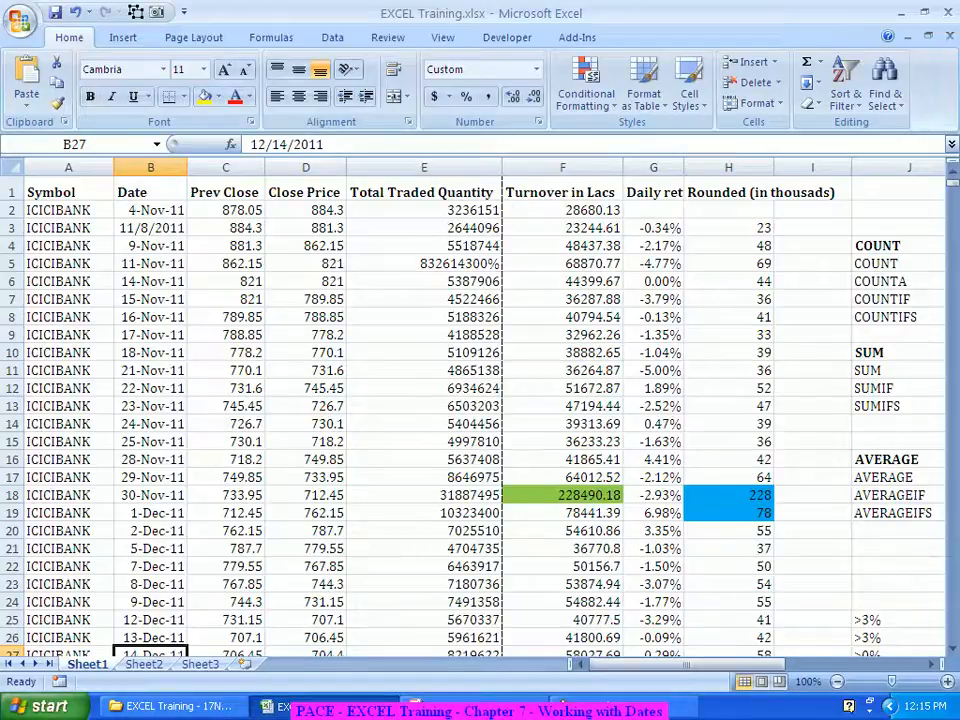
{"action": "left_click", "coordinate": [812, 167]}
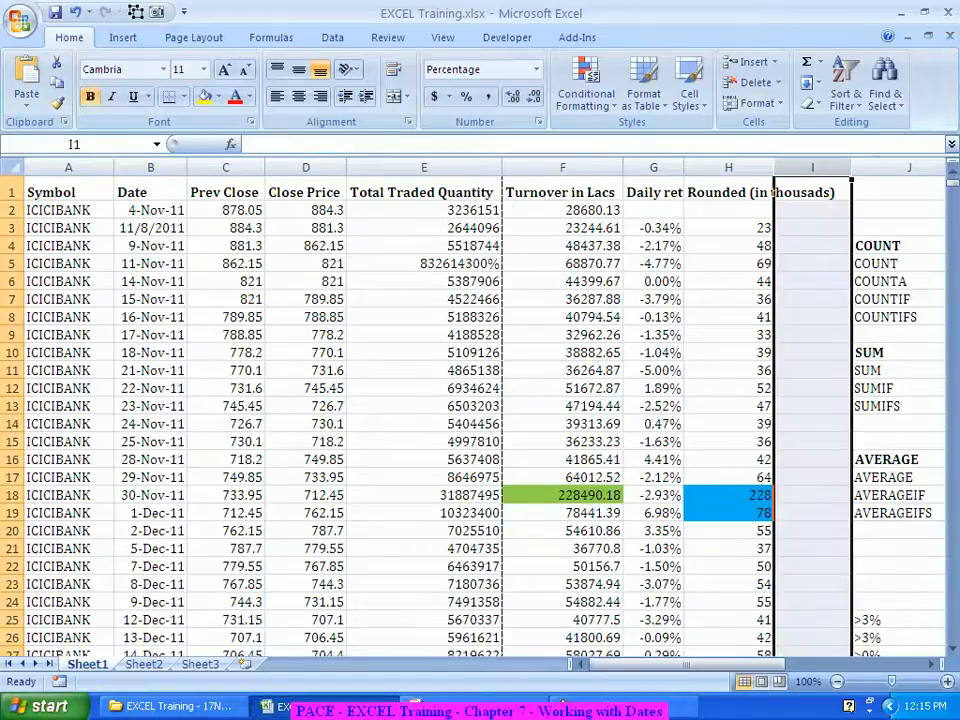
{"action": "right_click", "coordinate": [812, 167]}
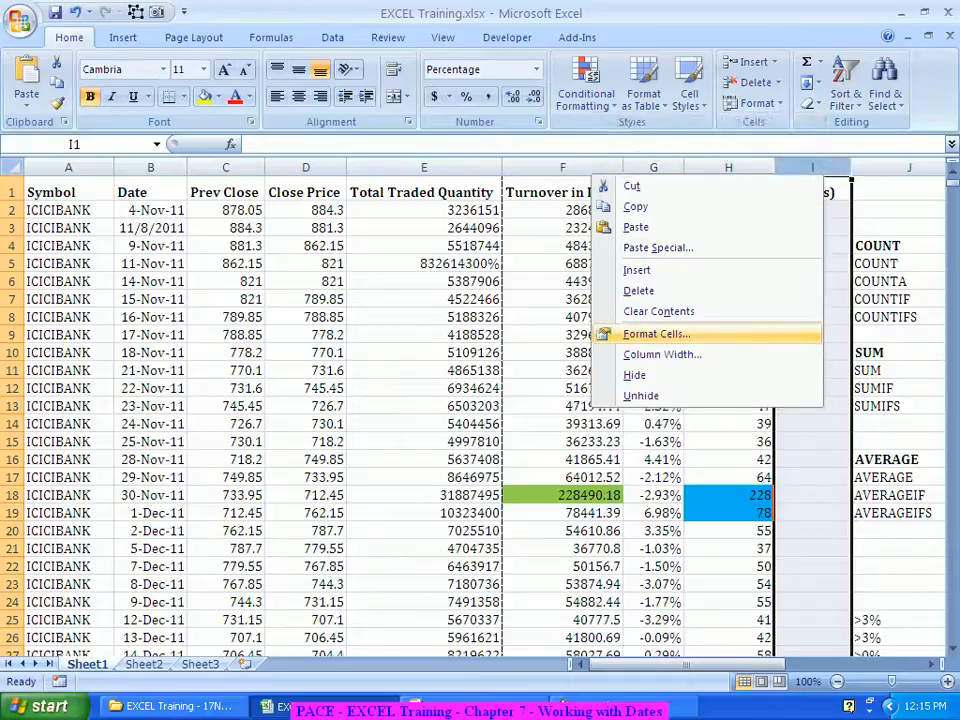
{"action": "left_click", "coordinate": [656, 334]}
{"action": "key", "text": "Escape"}
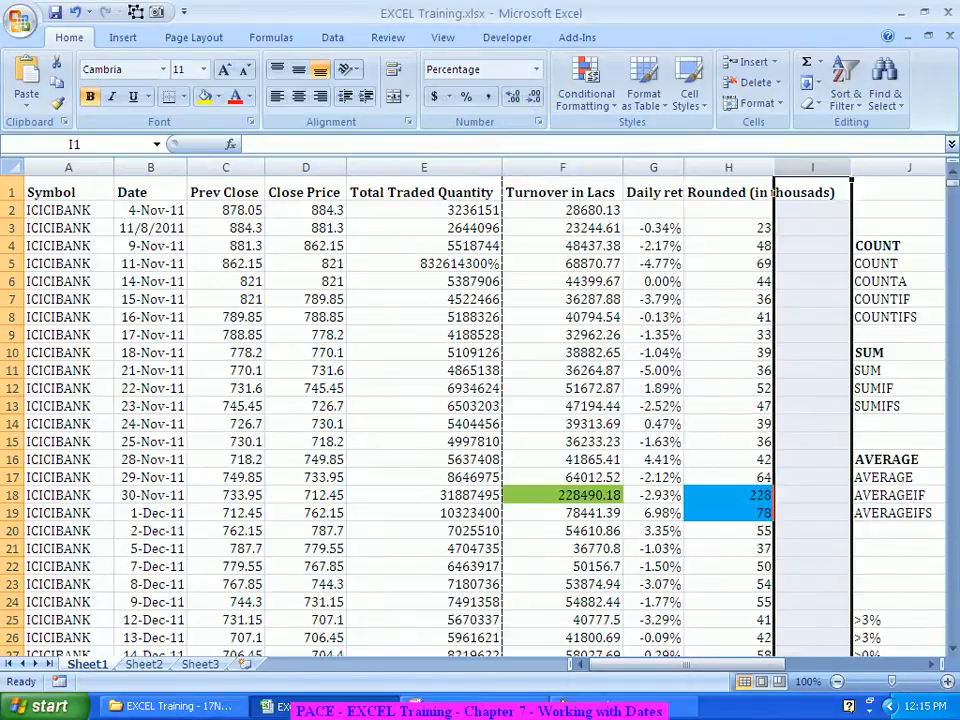
{"action": "right_click", "coordinate": [821, 170]}
{"action": "left_click", "coordinate": [635, 267]}
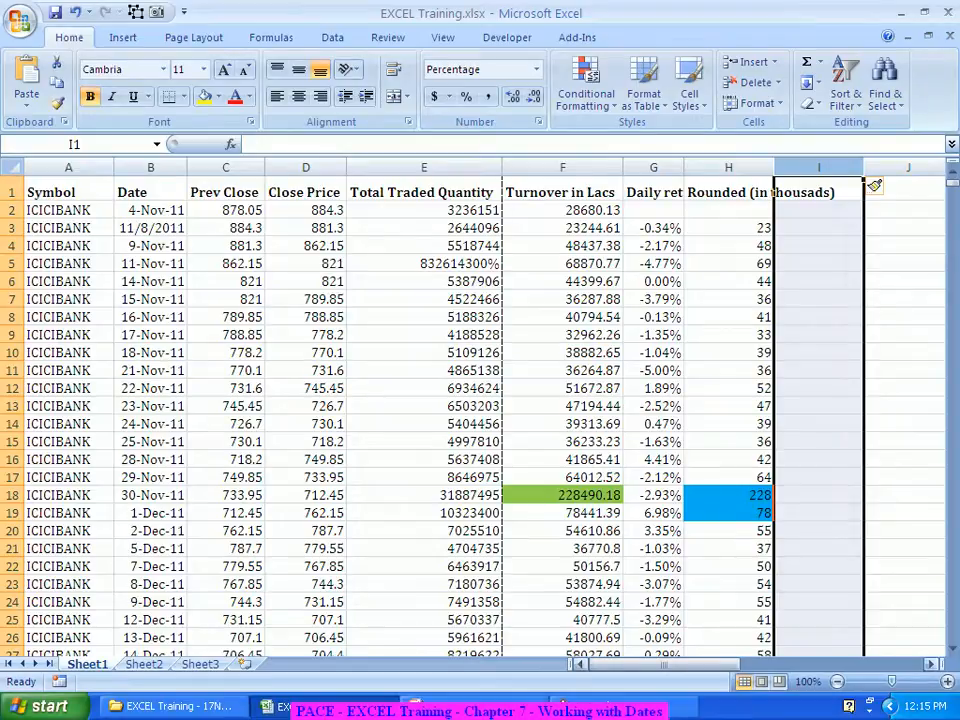
Step: Enter the headings Day, Month, Year and Weekday in cells I1 to L1 of the blank columns
{"action": "left_click", "coordinate": [931, 664]}
{"action": "left_click", "coordinate": [931, 664]}
{"action": "left_click", "coordinate": [931, 664]}
{"action": "left_click", "coordinate": [931, 664]}
{"action": "left_click", "coordinate": [931, 664]}
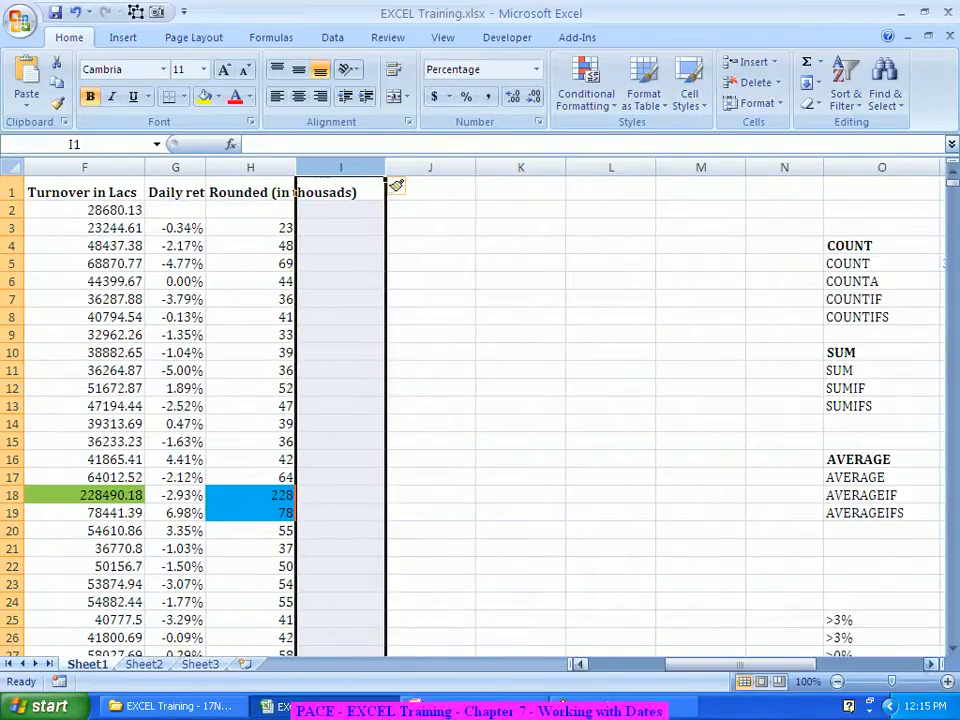
{"action": "left_click", "coordinate": [341, 353]}
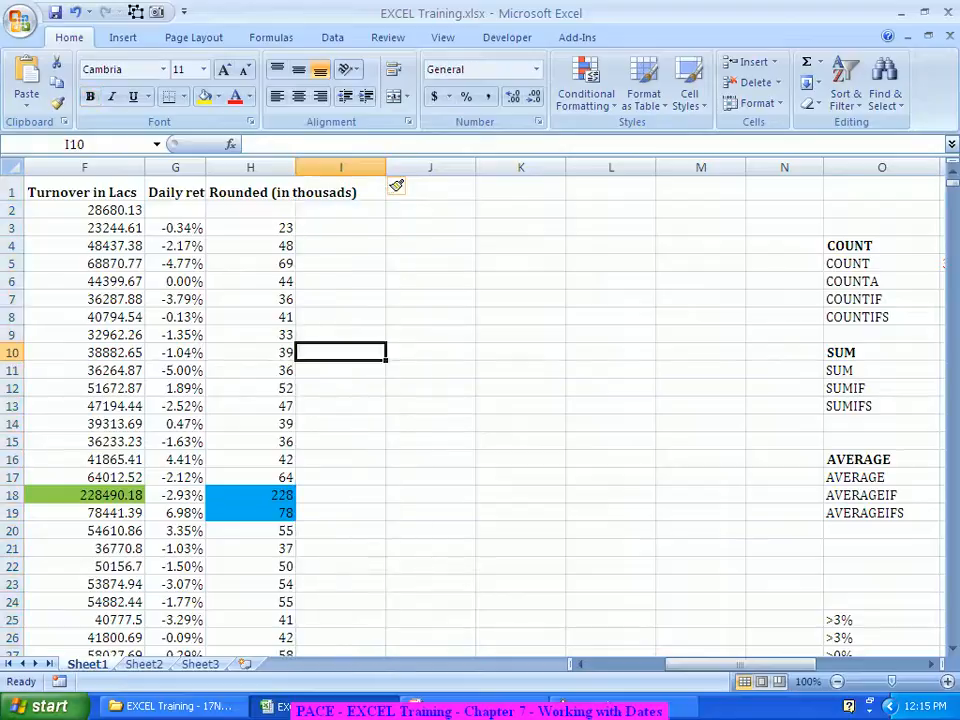
{"action": "left_click", "coordinate": [385, 189]}
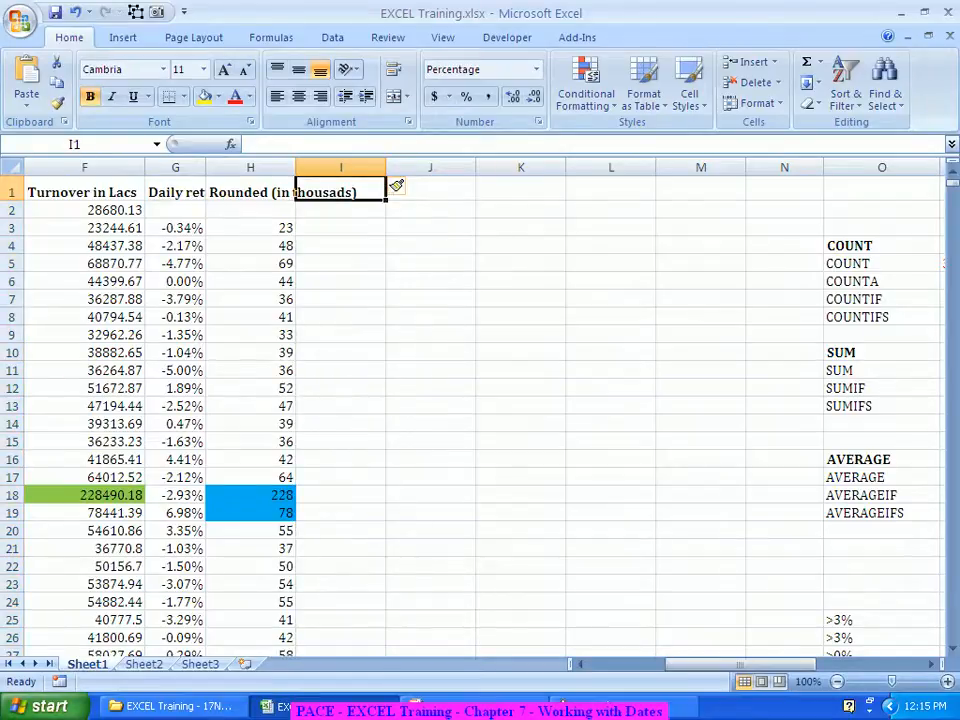
{"action": "type", "text": "Day"}
{"action": "key", "text": "Tab"}
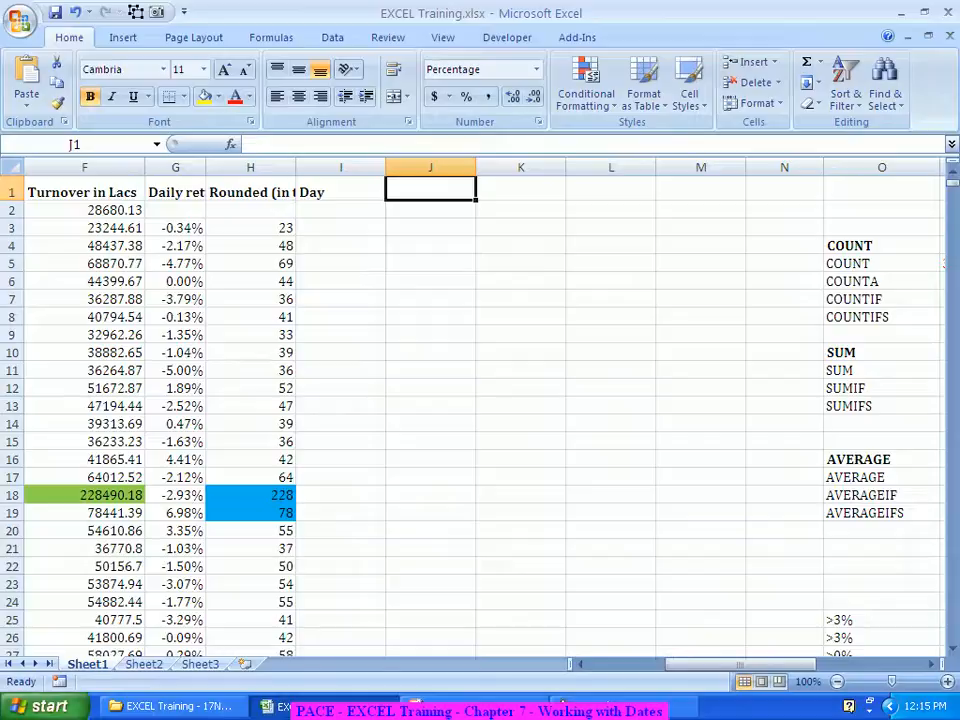
{"action": "type", "text": "Month"}
{"action": "key", "text": "Tab"}
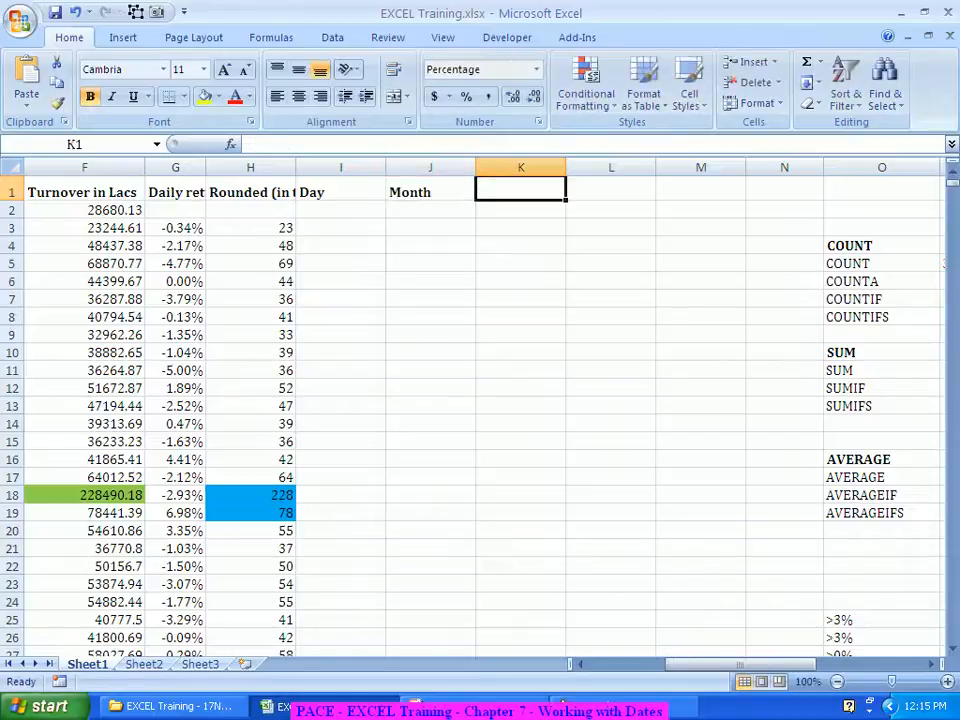
{"action": "type", "text": "Year"}
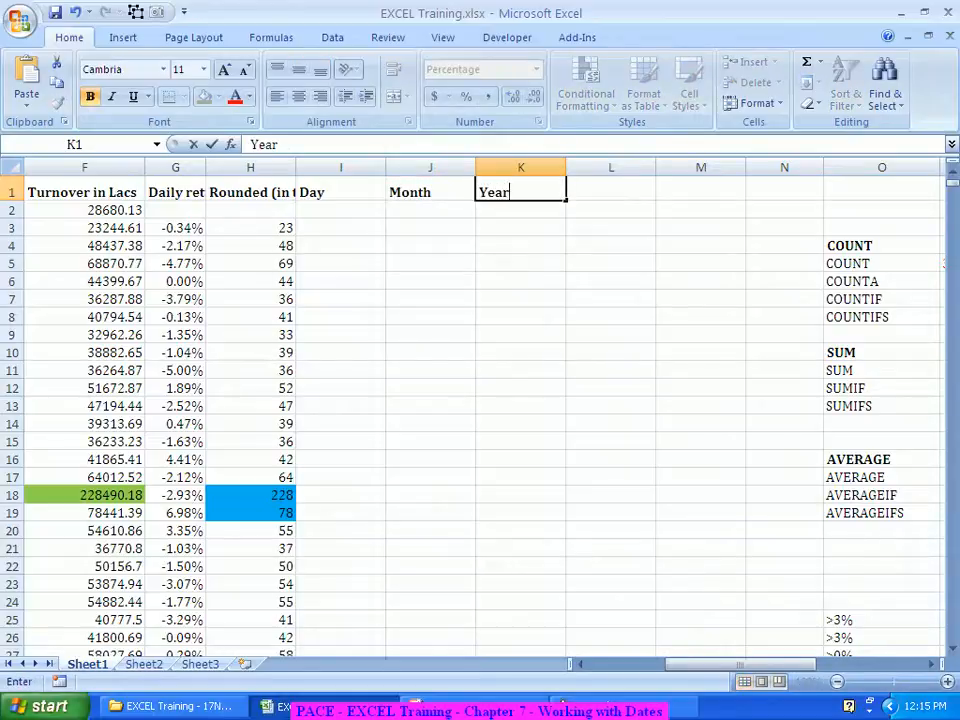
{"action": "key", "text": "Tab"}
{"action": "type", "text": "Weekday"}
{"action": "key", "text": "Return"}
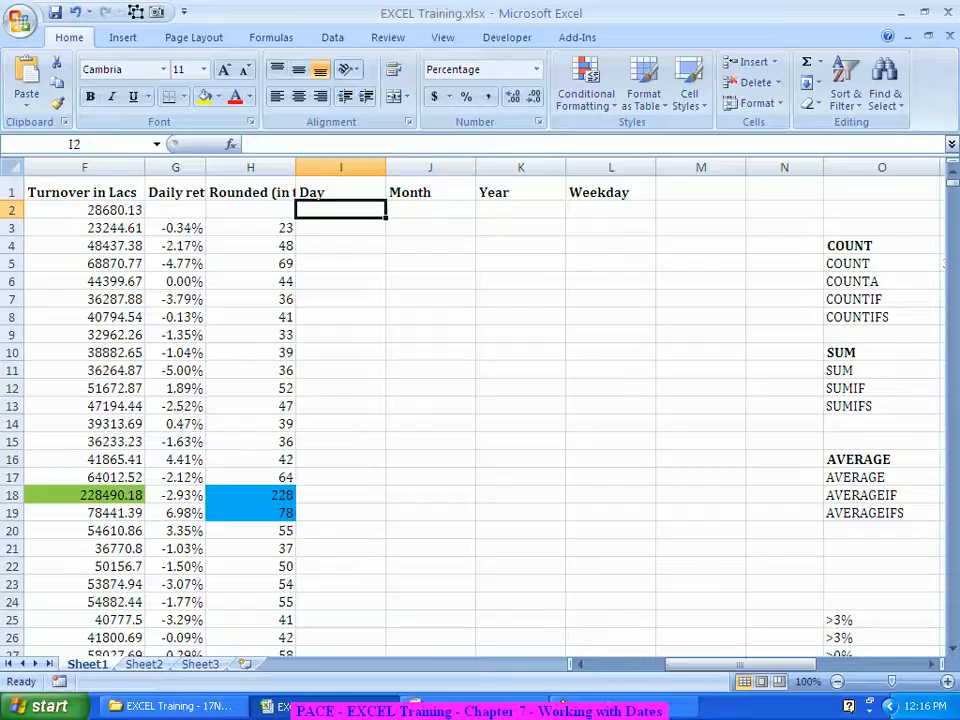
Step: Enter a DAY function in cell I2 that takes the date in B2 as its serial number
{"action": "type", "text": "=day"}
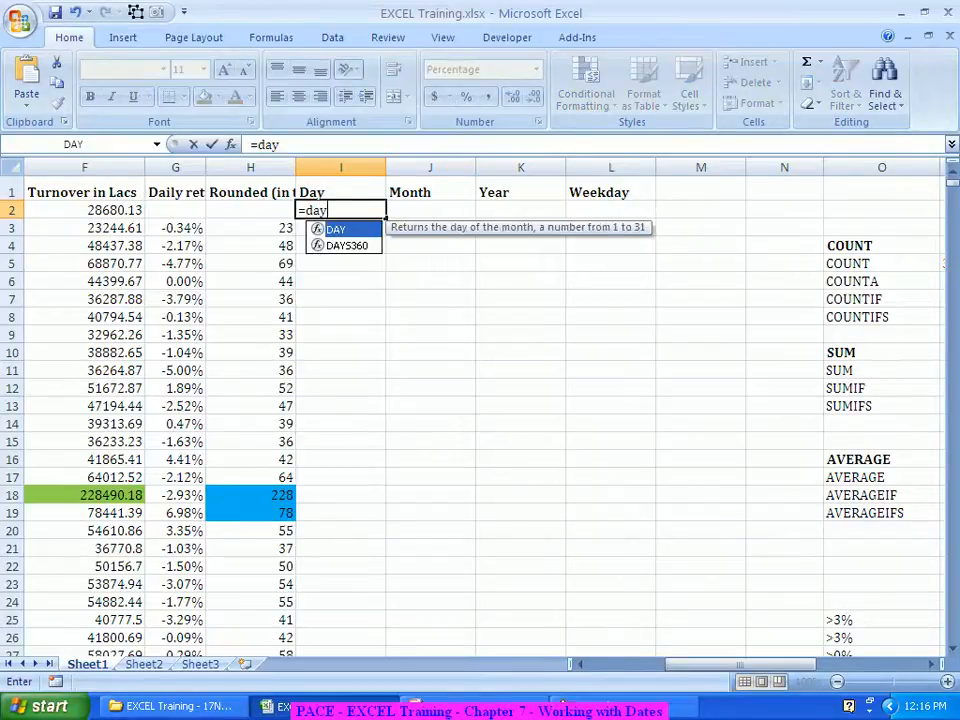
{"action": "key", "text": "Tab"}
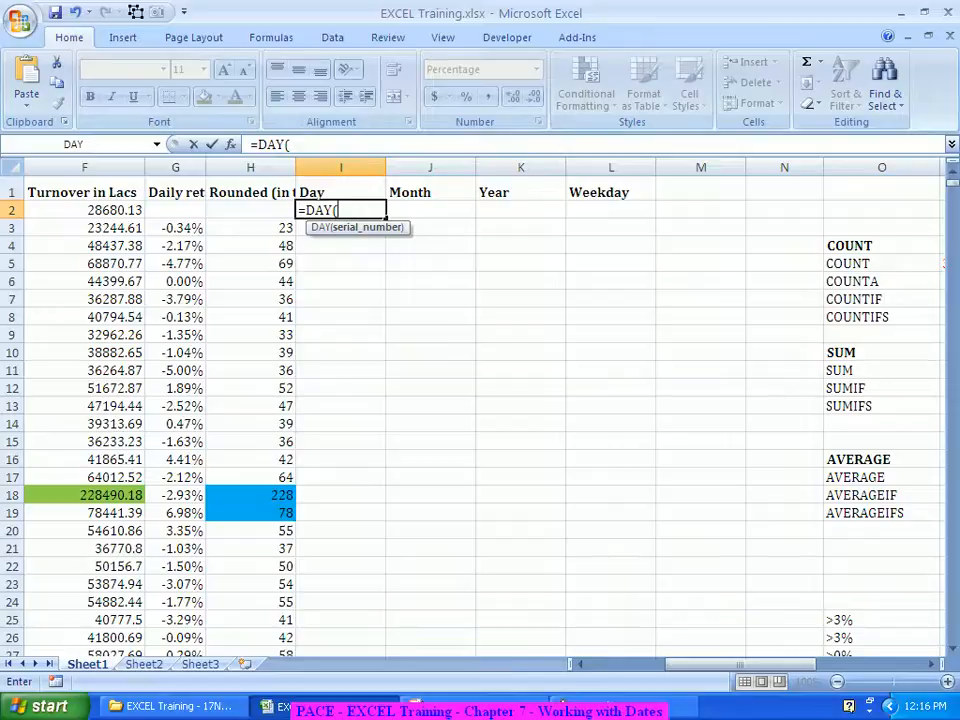
{"action": "left_click", "coordinate": [230, 144]}
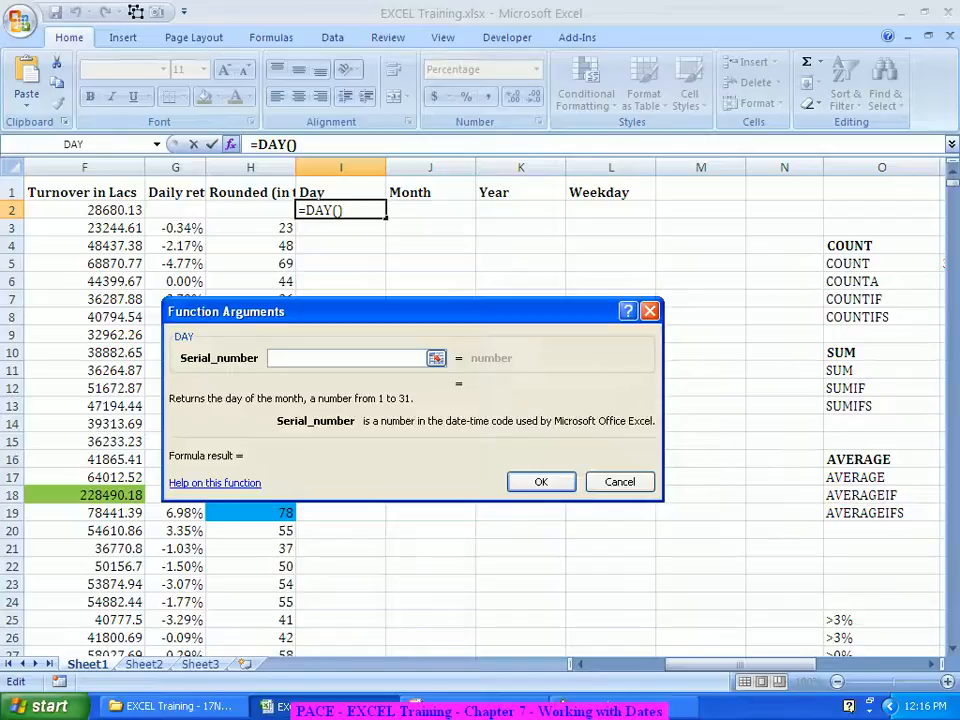
{"action": "left_click_drag", "start_coordinate": [740, 664], "coordinate": [660, 664]}
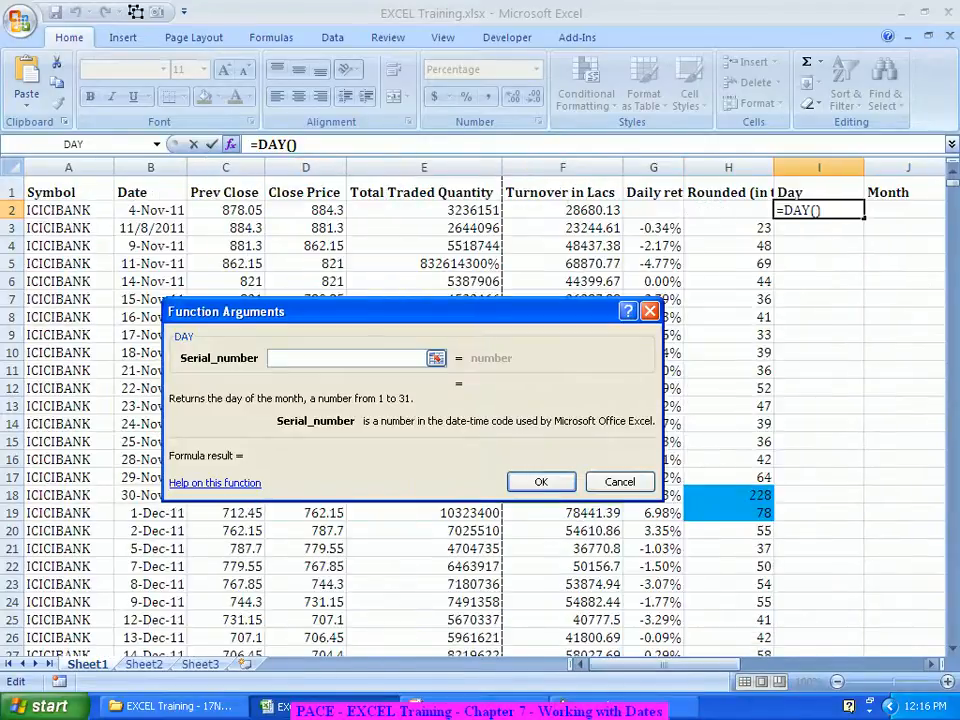
{"action": "left_click", "coordinate": [151, 210]}
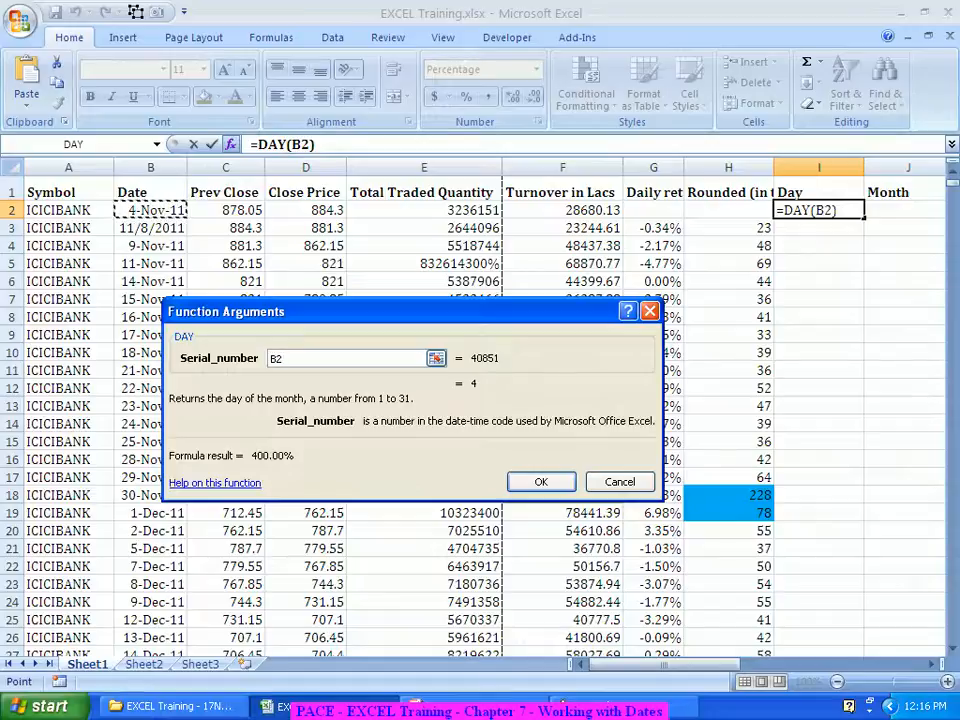
{"action": "key", "text": "Return"}
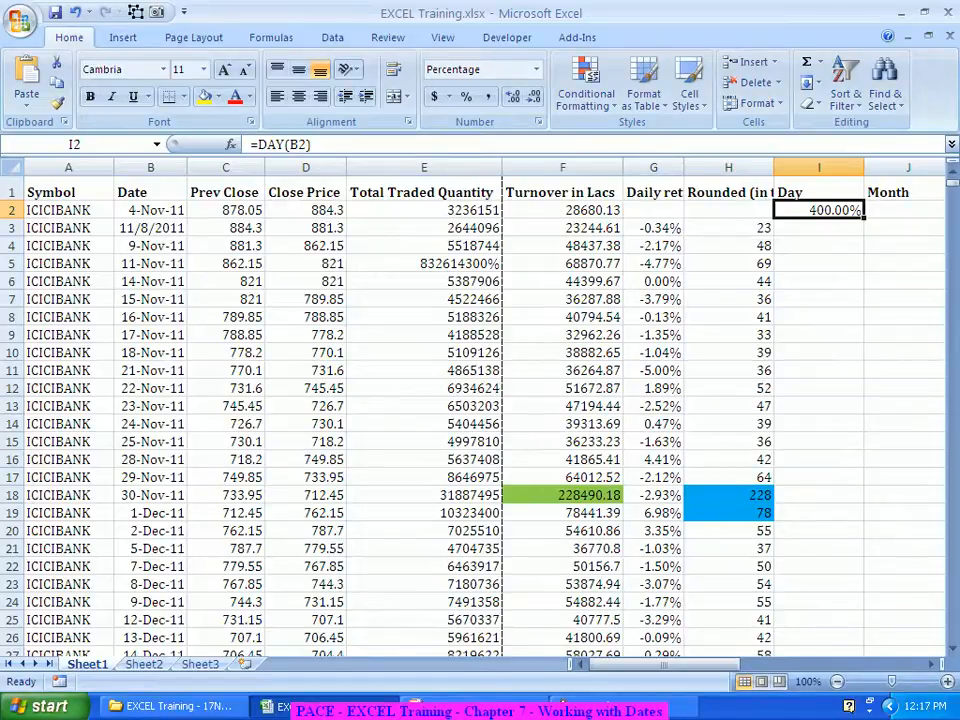
Step: Change the number format of cell I2 to General
{"action": "key", "text": "ctrl+1"}
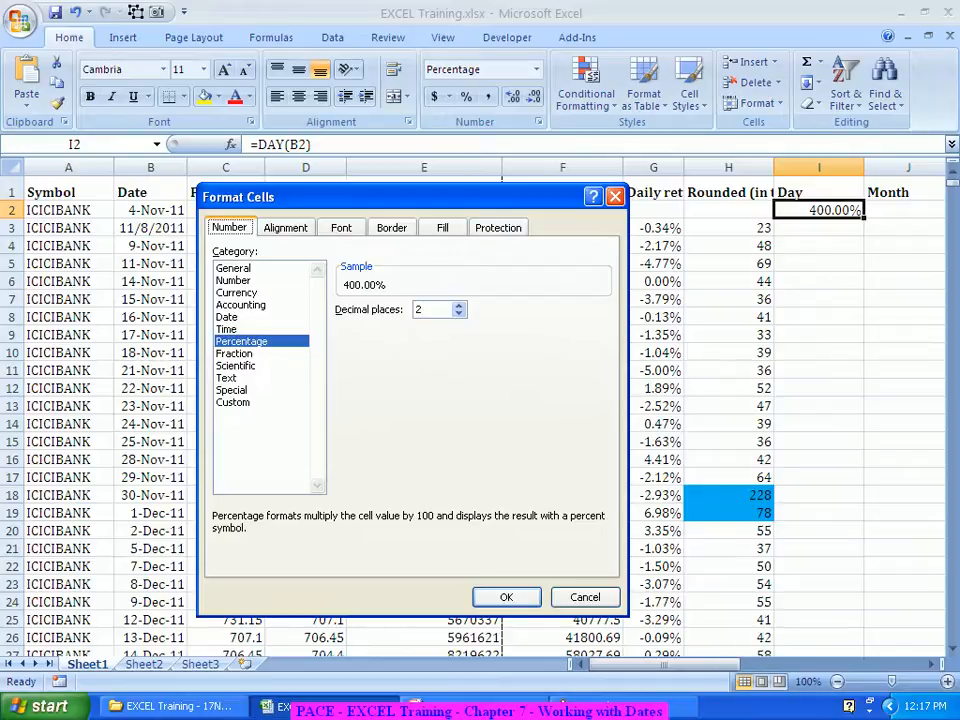
{"action": "left_click", "coordinate": [234, 281]}
{"action": "left_click", "coordinate": [234, 268]}
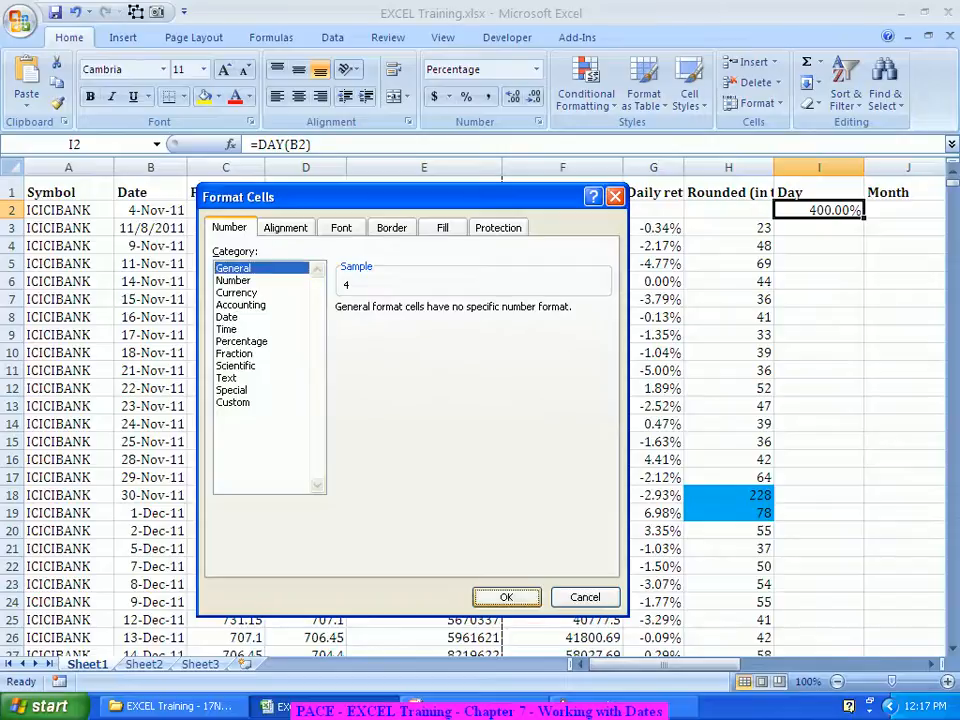
{"action": "key", "text": "Return"}
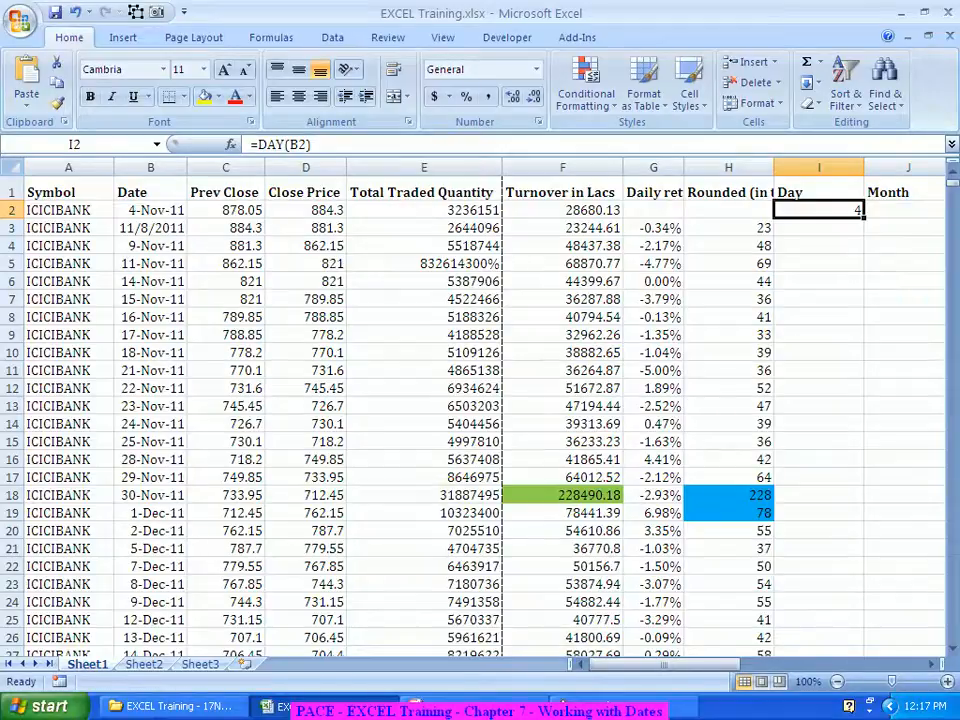
Step: Copy the DAY formula from I2 down the Day column as far as row 503
{"action": "left_click_drag", "start_coordinate": [864, 216], "coordinate": [864, 234]}
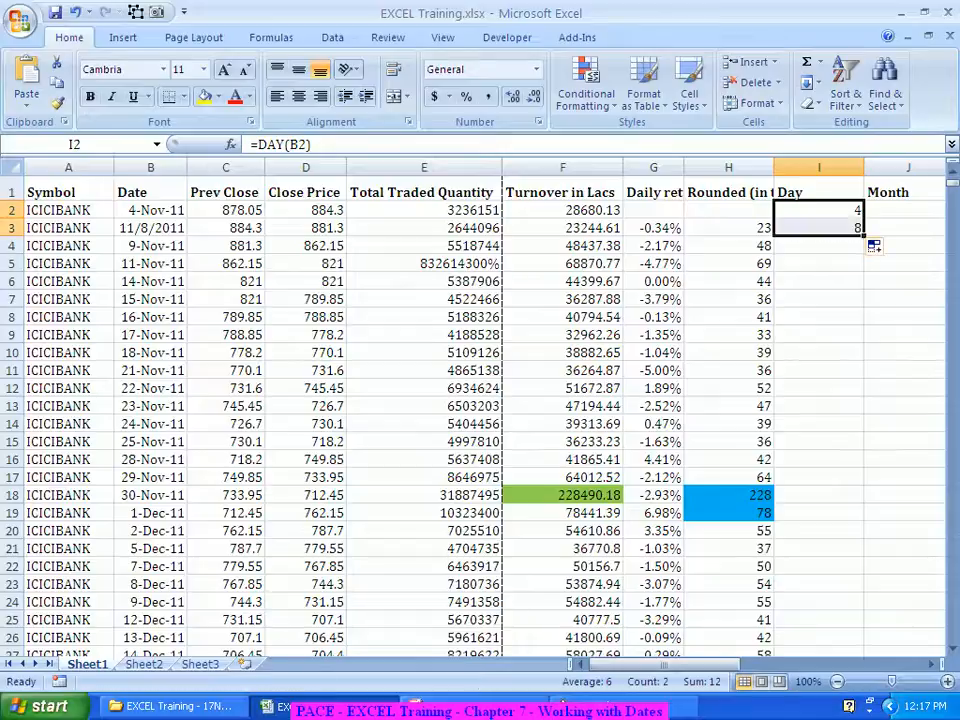
{"action": "left_click", "coordinate": [830, 246]}
{"action": "left_click", "coordinate": [819, 228]}
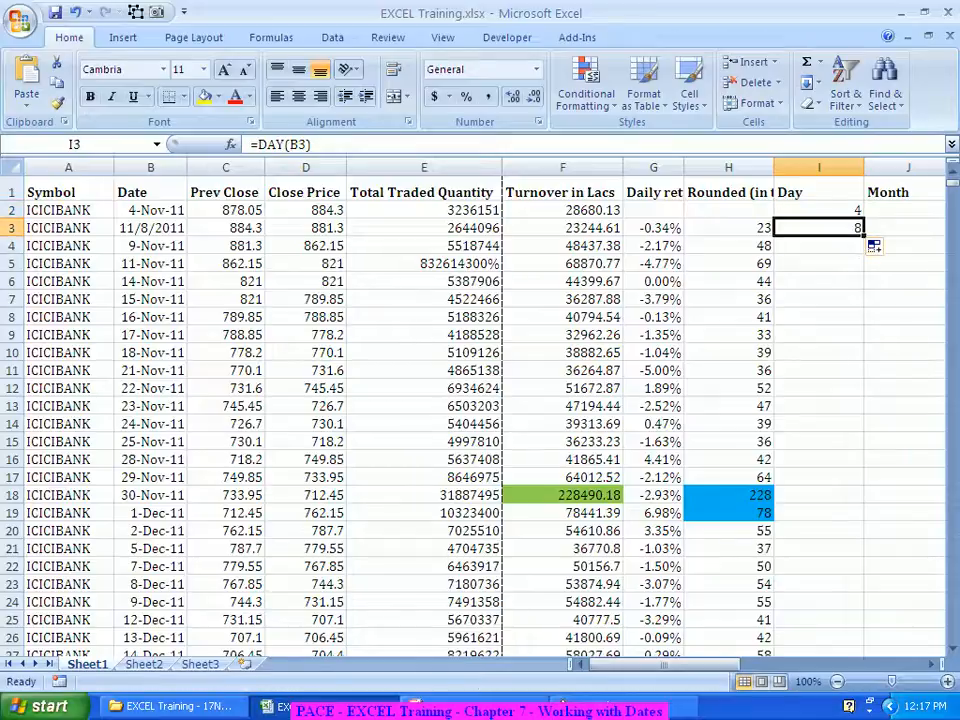
{"action": "double_click", "coordinate": [864, 237]}
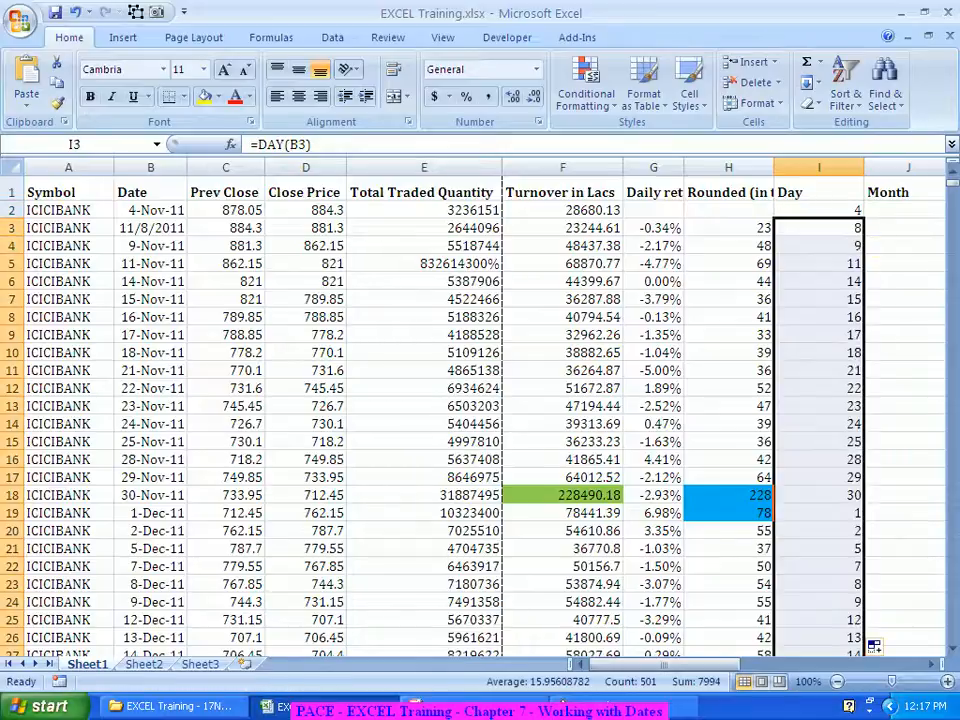
Step: Extend the Rounded and Day formulas together from H503:I503 down to the last data row, 3013
{"action": "left_click", "coordinate": [819, 352]}
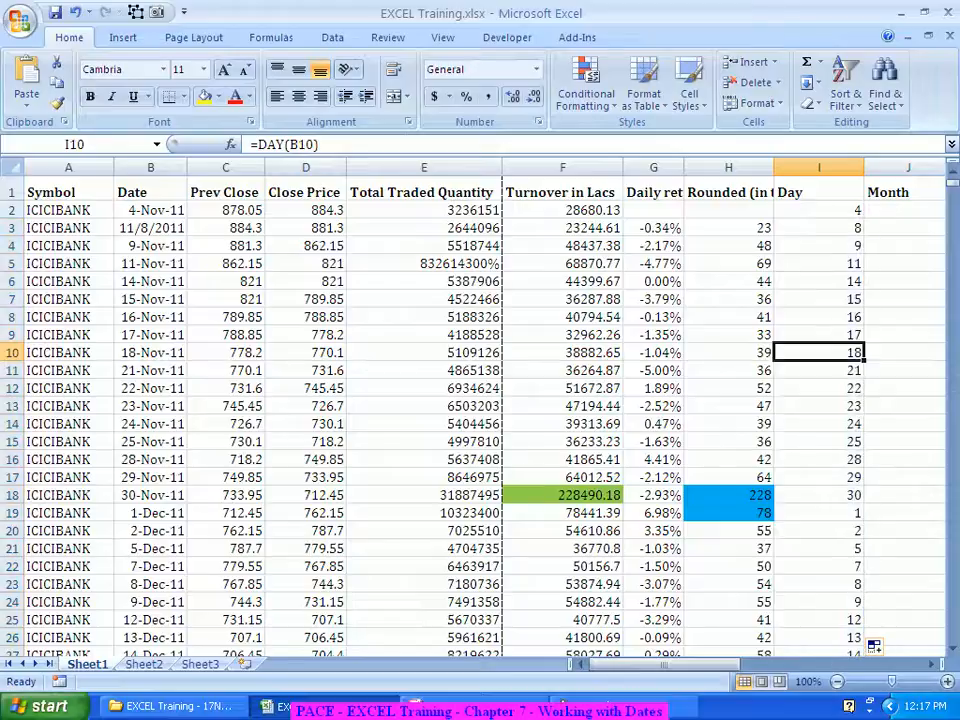
{"action": "key", "text": "ctrl+Down"}
{"action": "scroll", "coordinate": [480, 420], "scroll_direction": "down", "scroll_amount": 1}
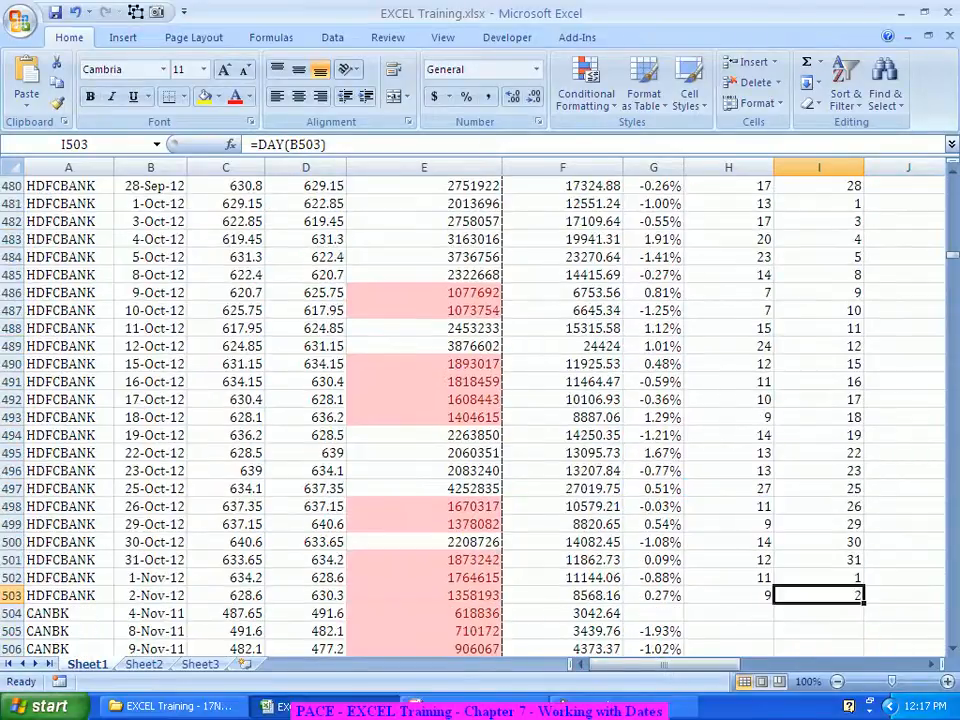
{"action": "scroll", "coordinate": [480, 420], "scroll_direction": "down", "scroll_amount": 3}
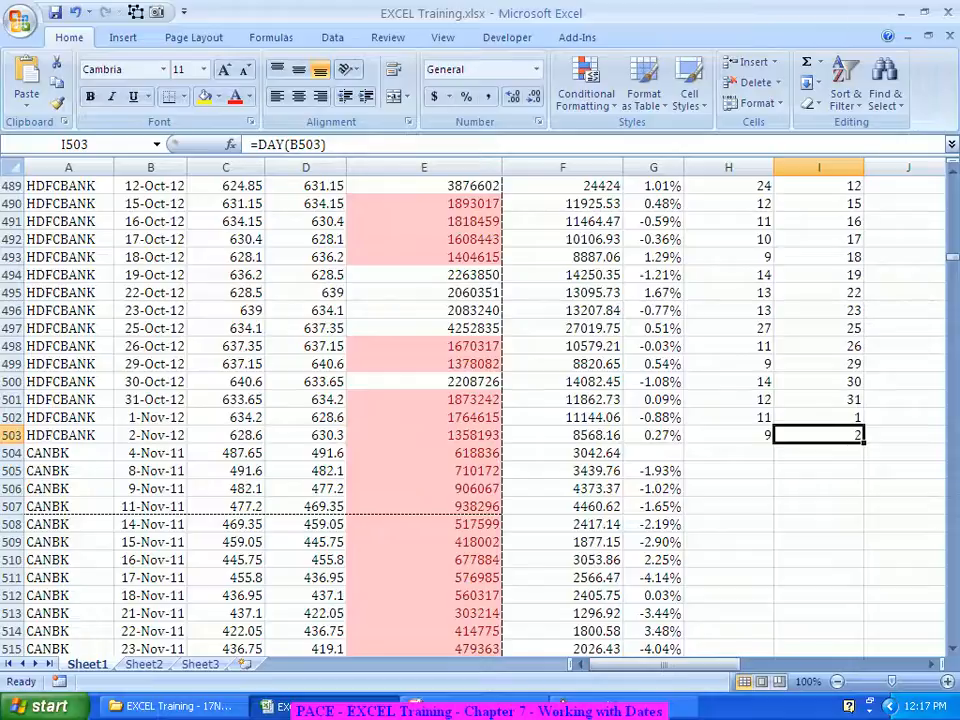
{"action": "left_click_drag", "start_coordinate": [728, 435], "coordinate": [815, 435]}
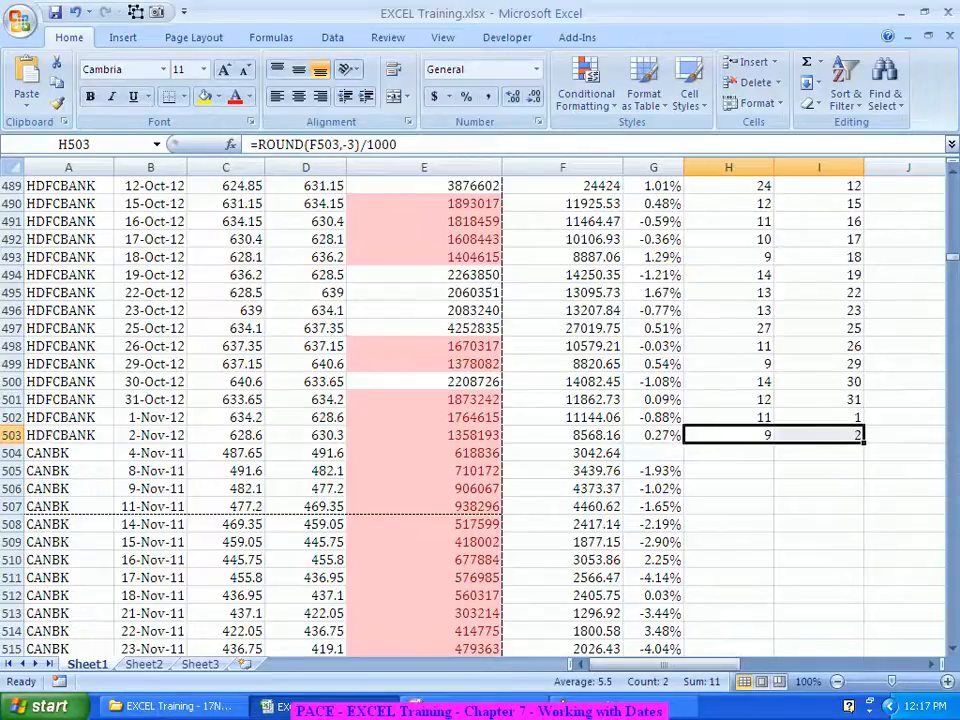
{"action": "left_click_drag", "start_coordinate": [864, 443], "coordinate": [862, 685]}
{"action": "left_click_drag", "start_coordinate": [868, 710], "coordinate": [868, 710]}
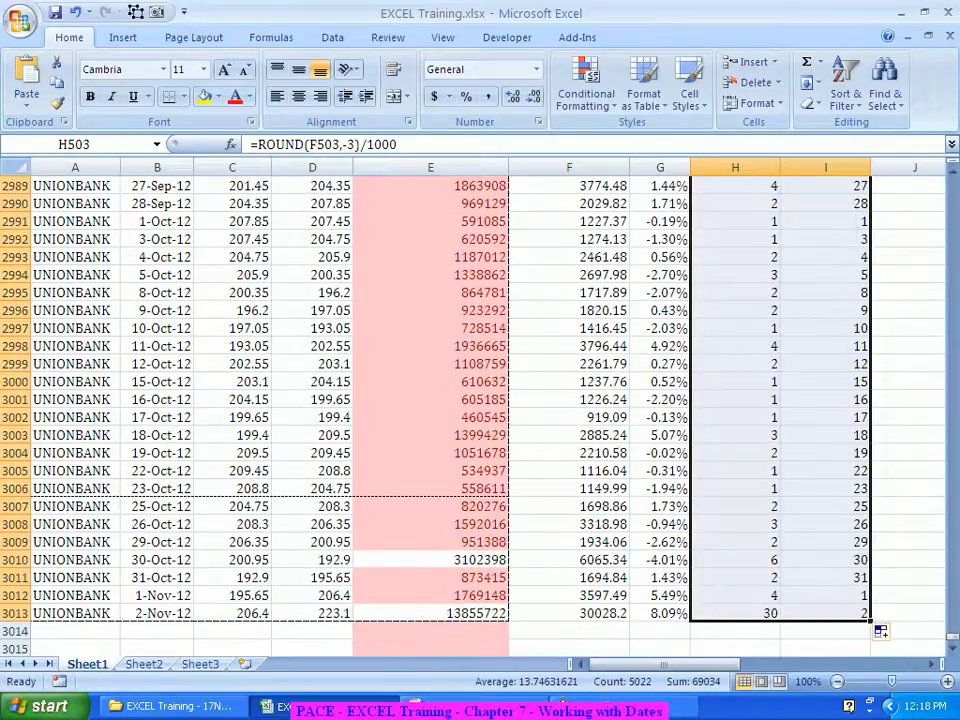
{"action": "scroll", "coordinate": [480, 410], "scroll_direction": "down", "scroll_amount": 1}
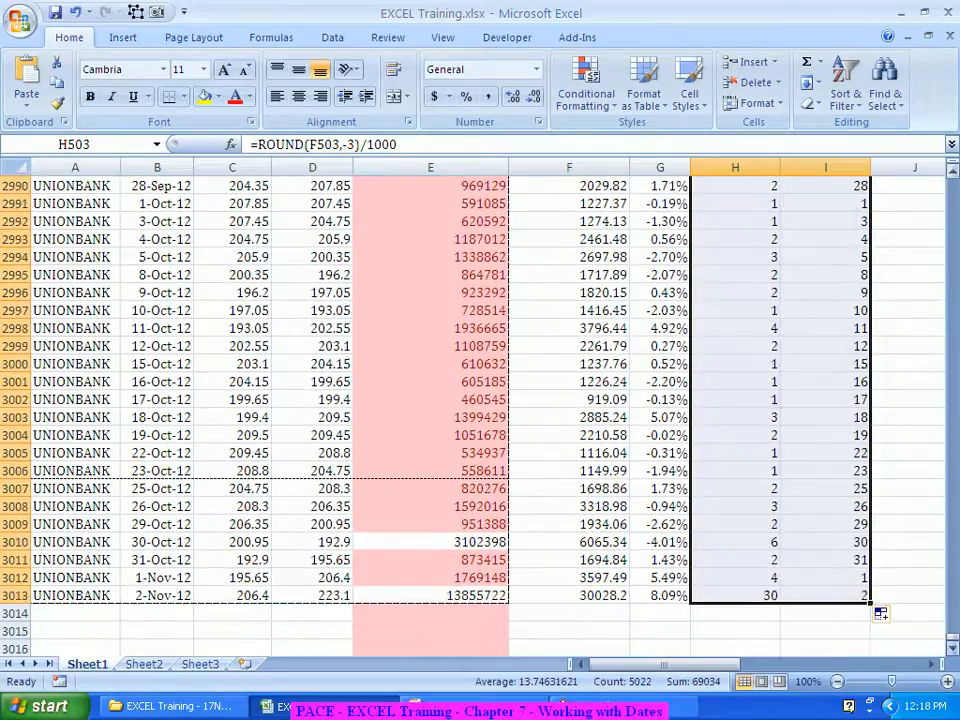
{"action": "left_click", "coordinate": [825, 595]}
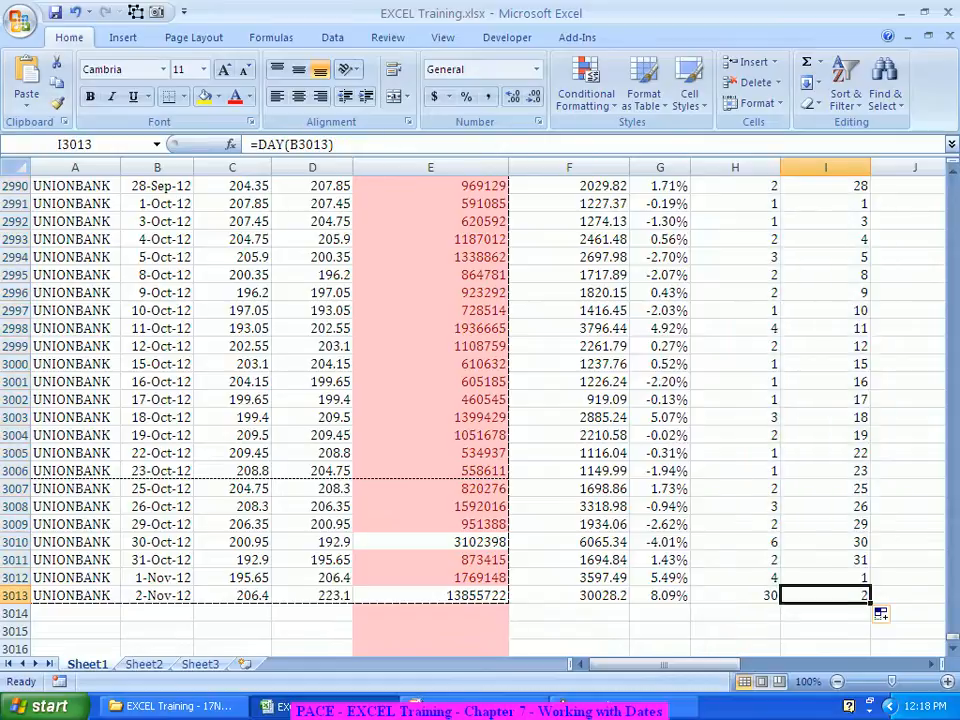
{"action": "key", "text": "ctrl+Up"}
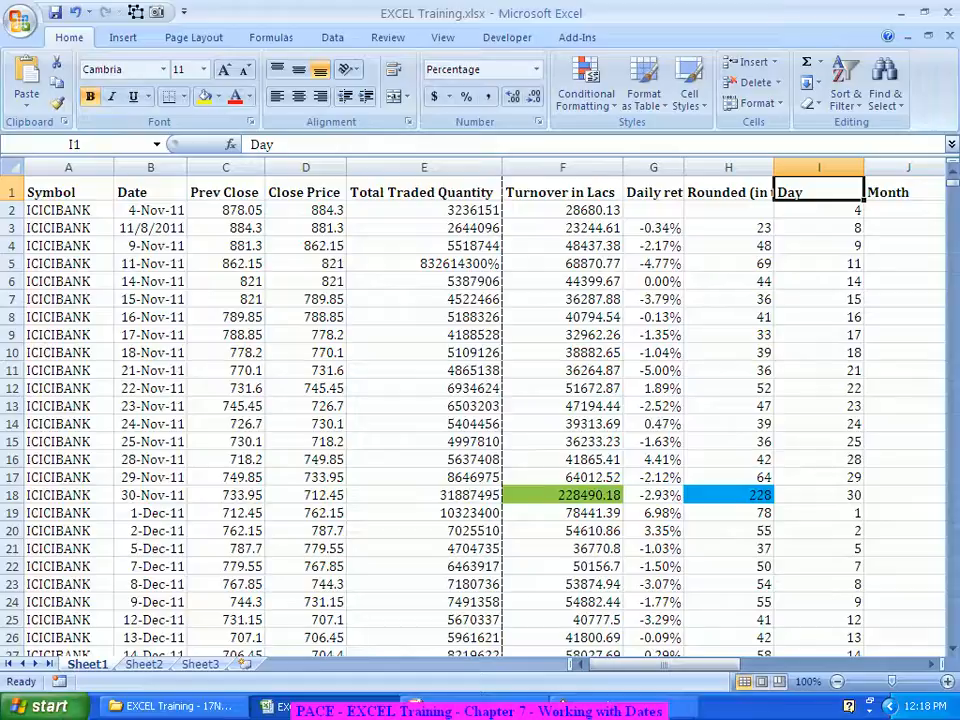
Step: Enter a MONTH function in cell J2 that takes the date in B2 as its serial number
{"action": "left_click", "coordinate": [905, 210]}
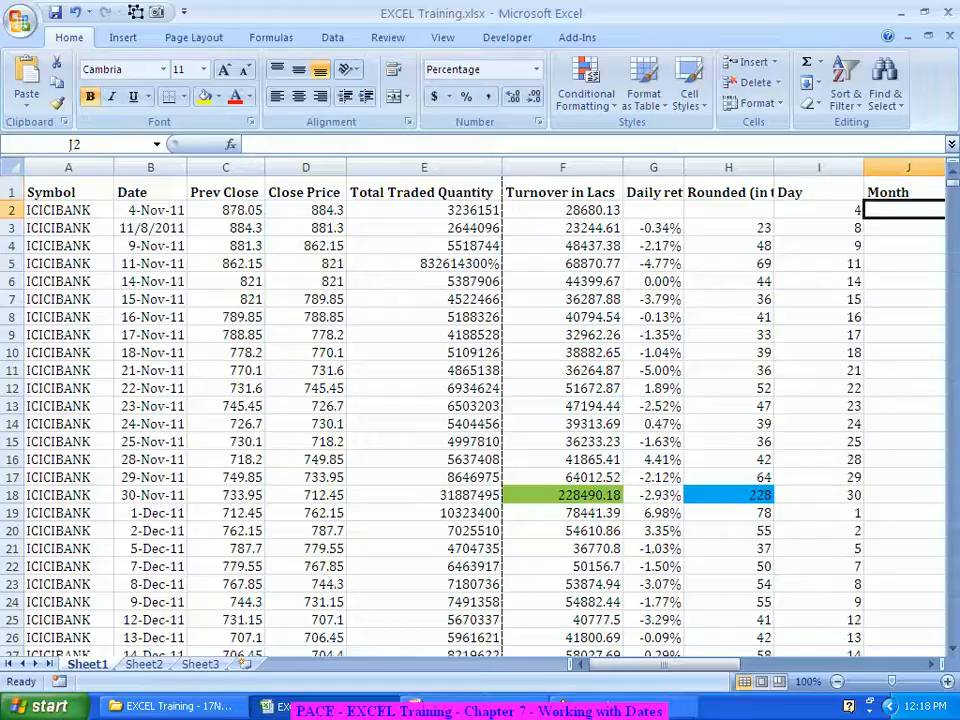
{"action": "scroll", "coordinate": [480, 410], "scroll_direction": "right", "scroll_amount": 2}
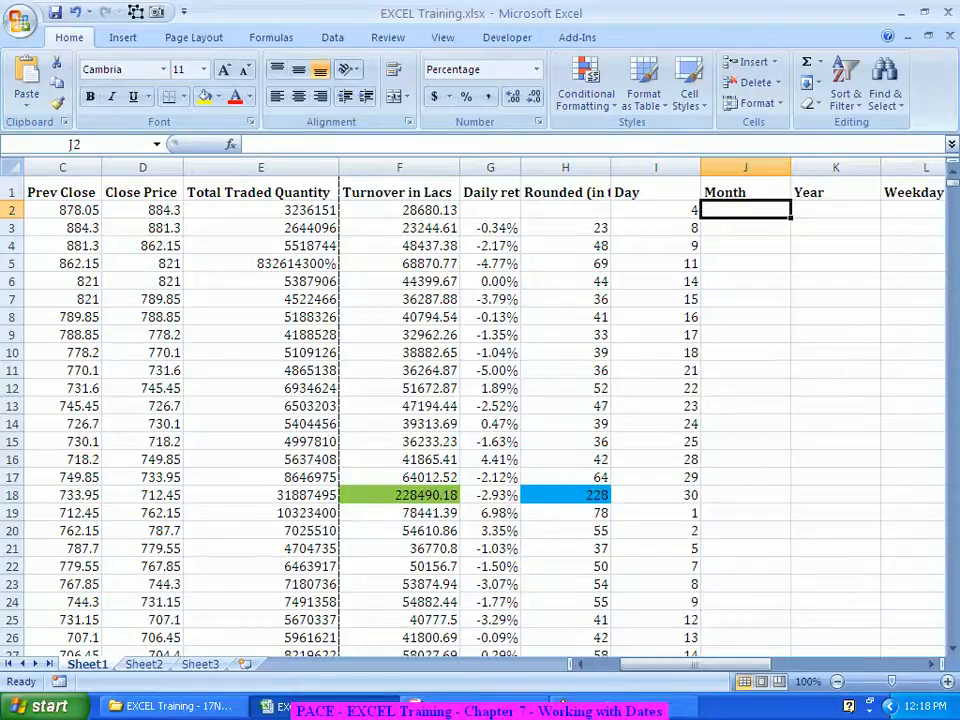
{"action": "type", "text": "=mo"}
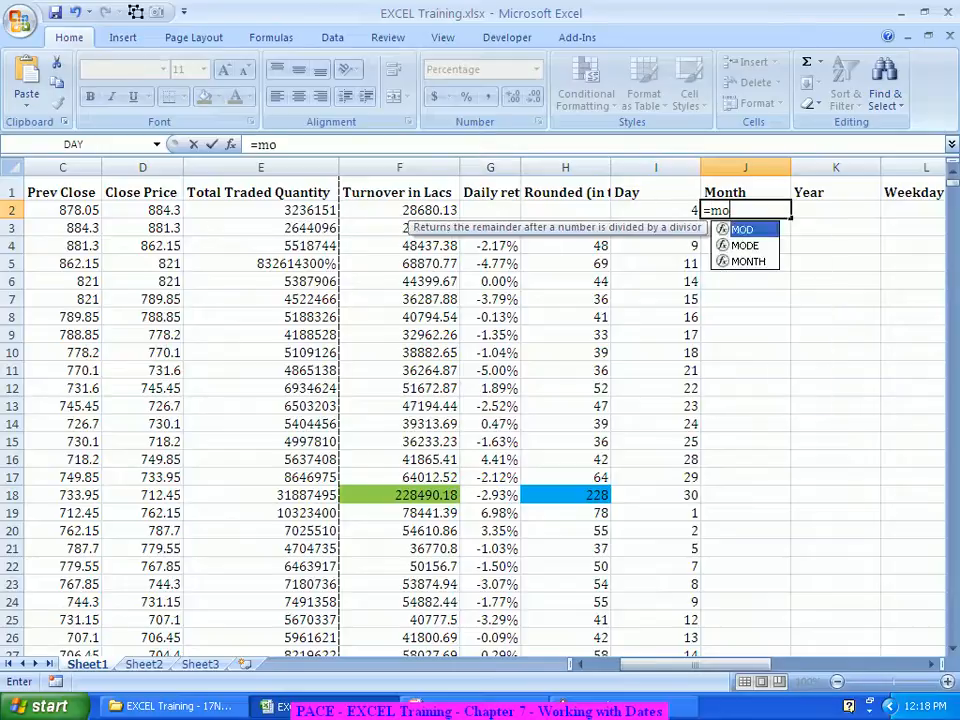
{"action": "type", "text": "nth"}
{"action": "key", "text": "Tab"}
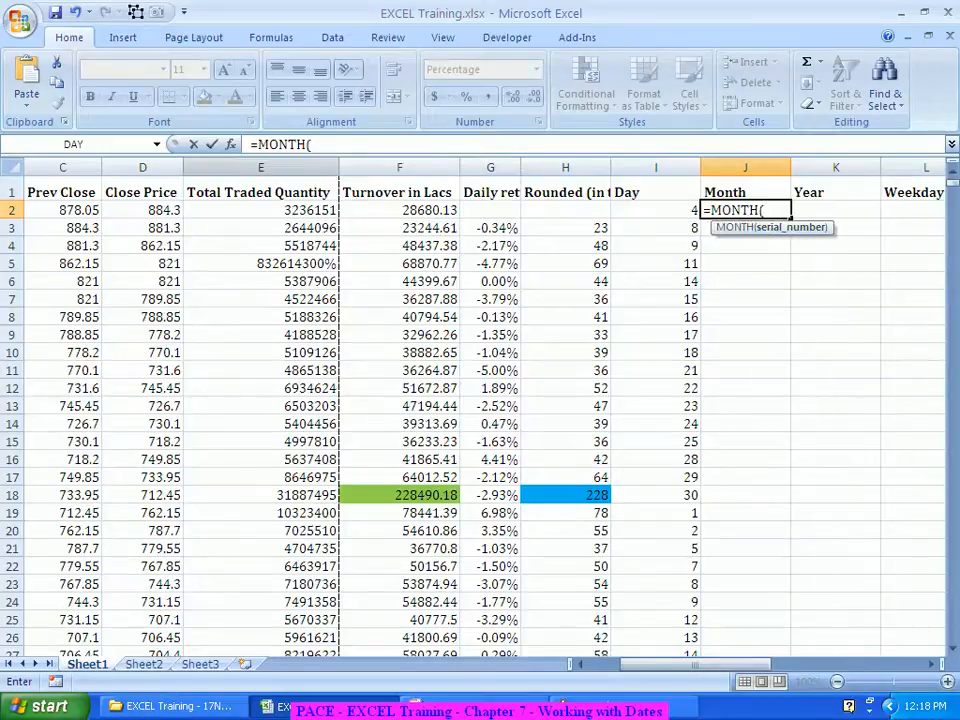
{"action": "left_click", "coordinate": [231, 144]}
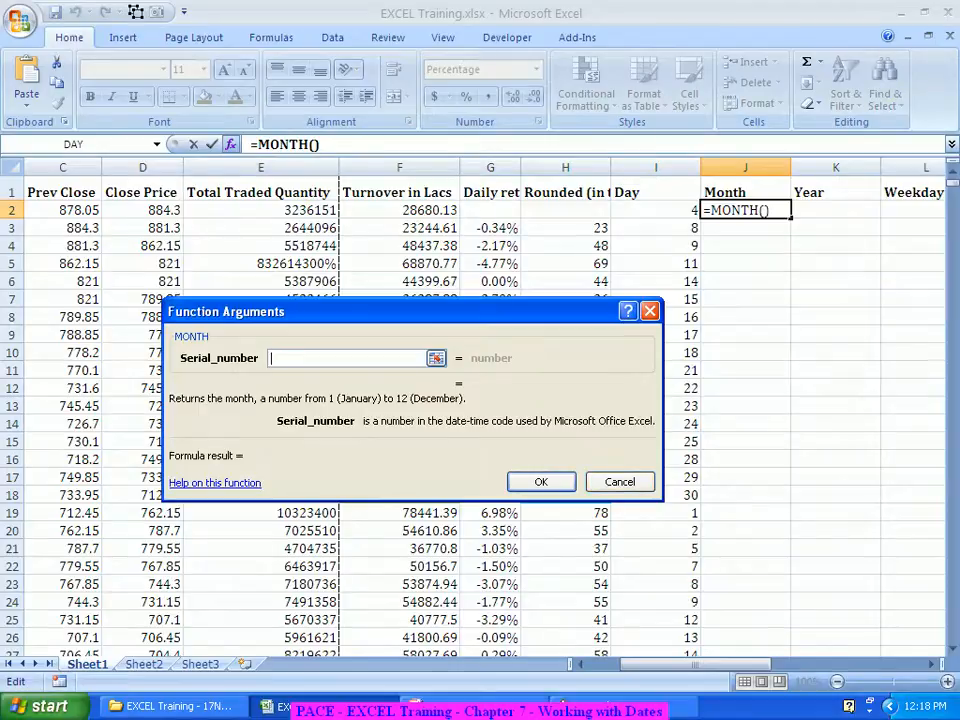
{"action": "left_click_drag", "start_coordinate": [695, 664], "coordinate": [660, 664]}
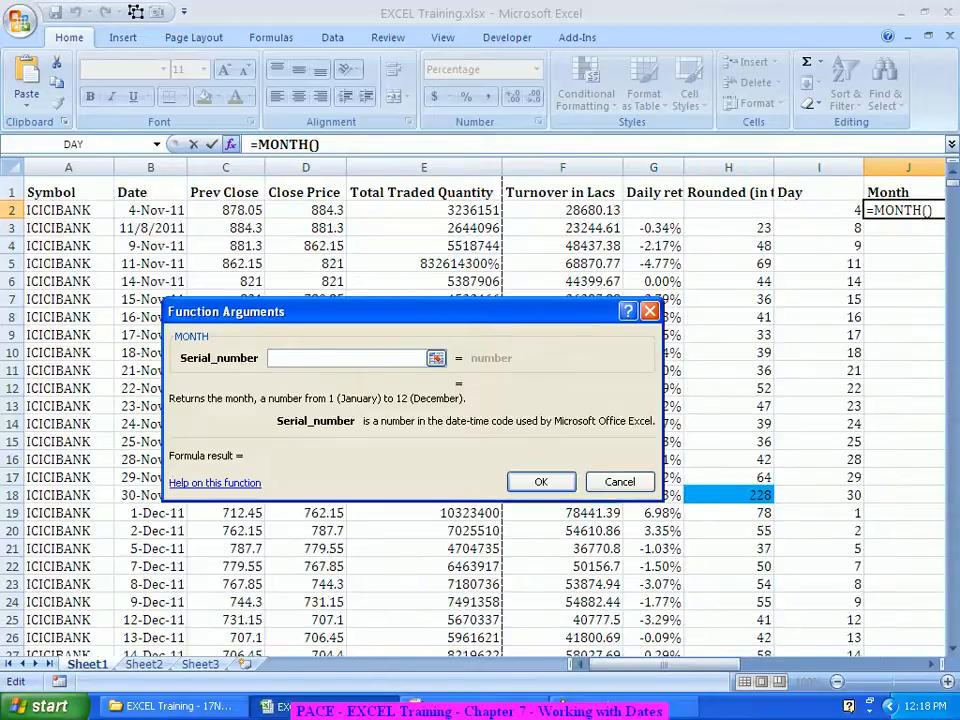
{"action": "left_click", "coordinate": [151, 210]}
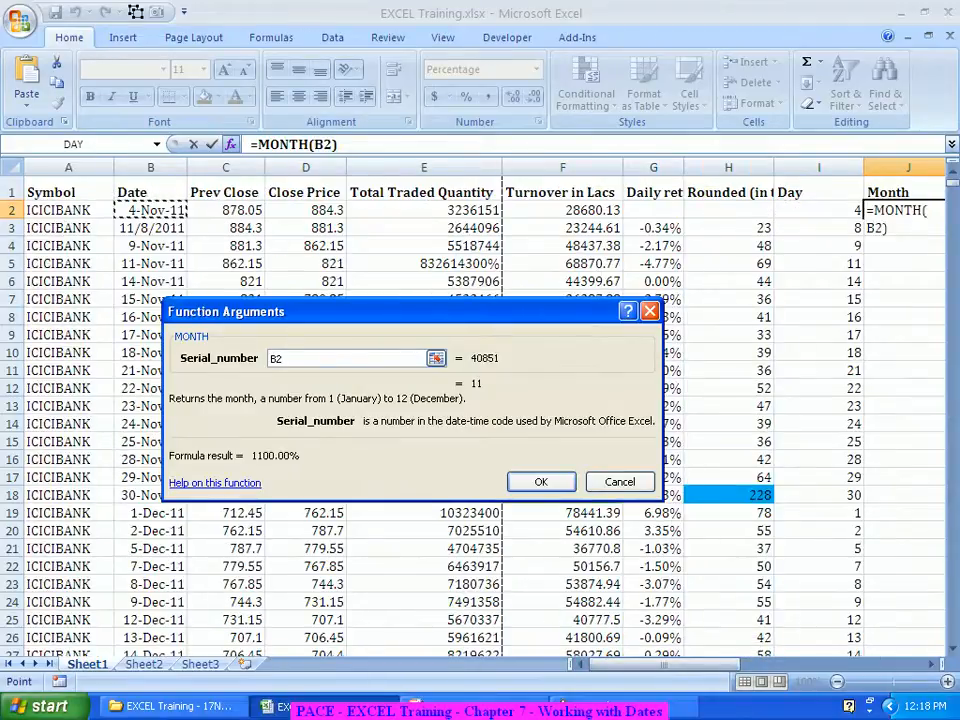
{"action": "key", "text": "Return"}
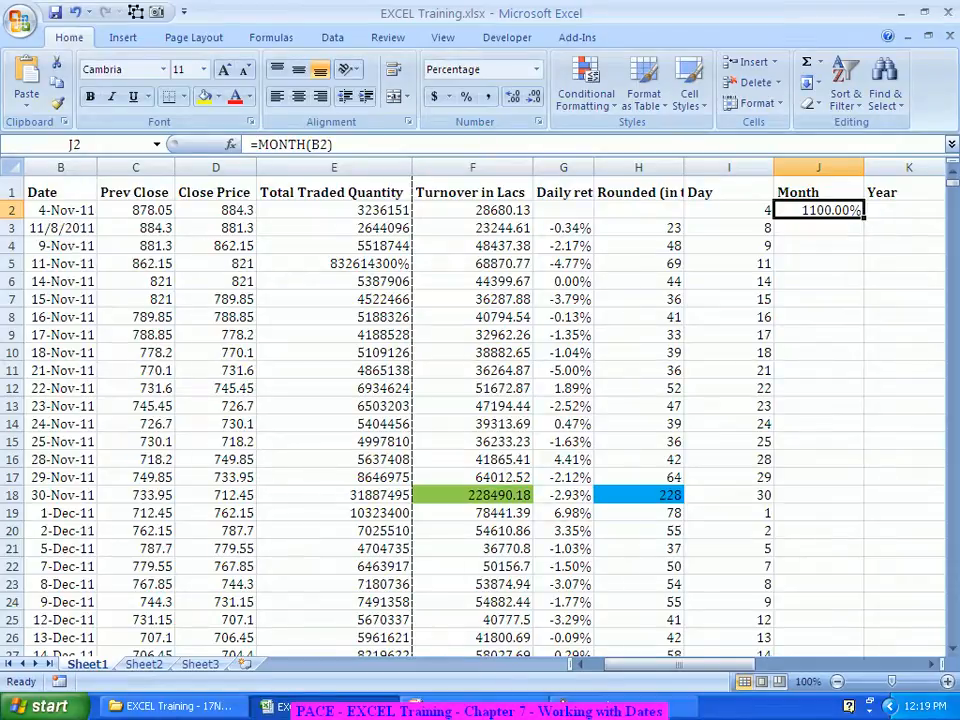
Step: Change the number format of J2 to General and copy its MONTH formula down the whole Month column
{"action": "key", "text": "ctrl+1"}
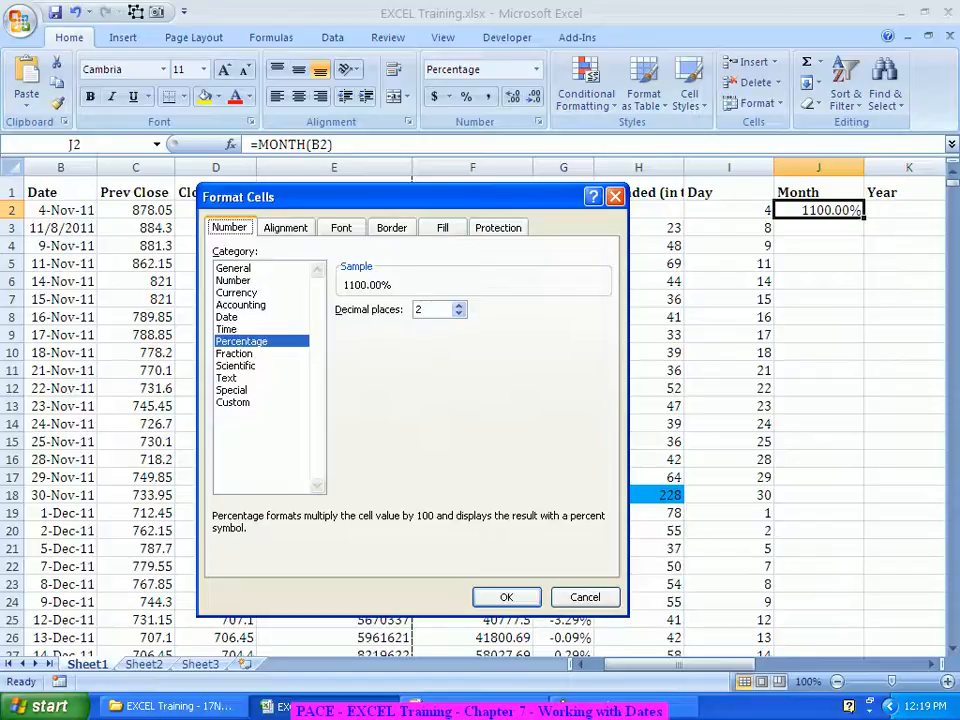
{"action": "left_click", "coordinate": [234, 268]}
{"action": "left_click", "coordinate": [507, 597]}
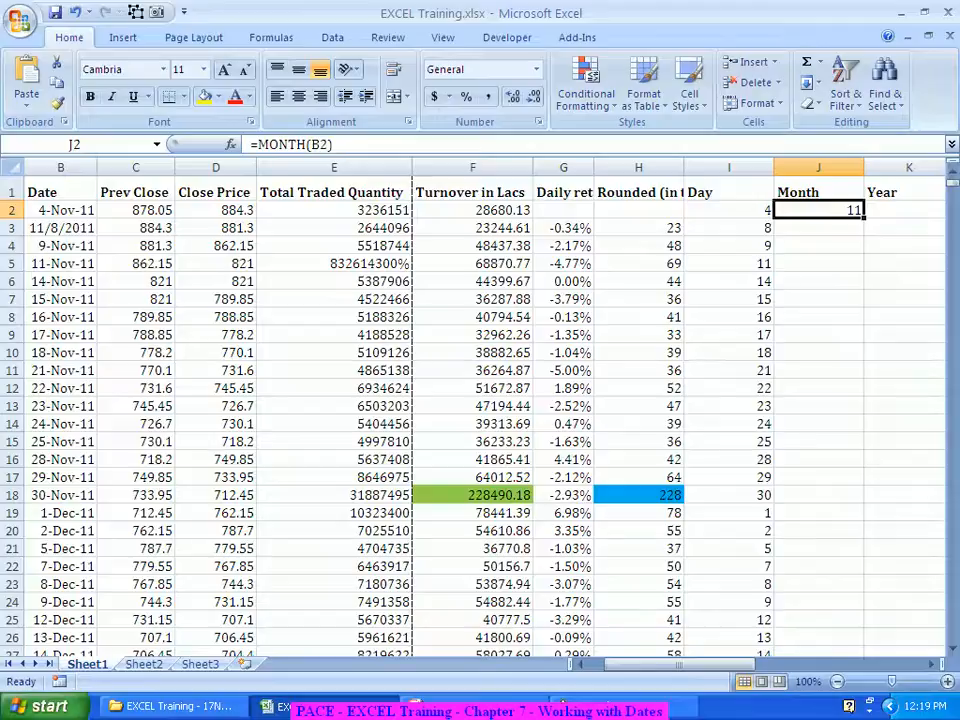
{"action": "double_click", "coordinate": [864, 218]}
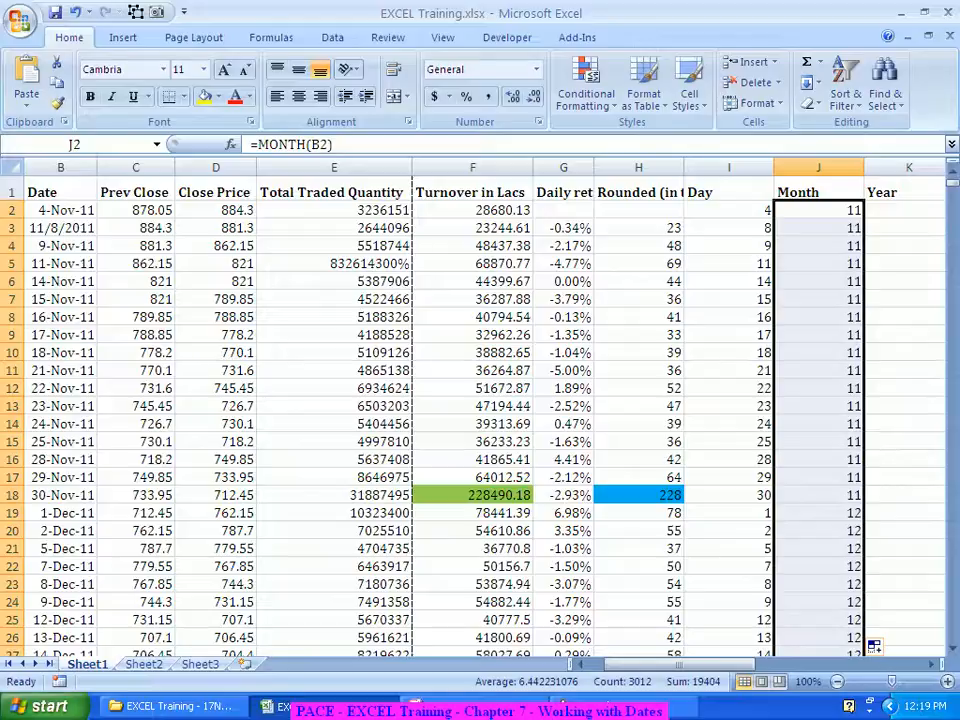
Step: Compare the Month and Day formulas in row 19 with the date in B19
{"action": "left_click", "coordinate": [818, 513]}
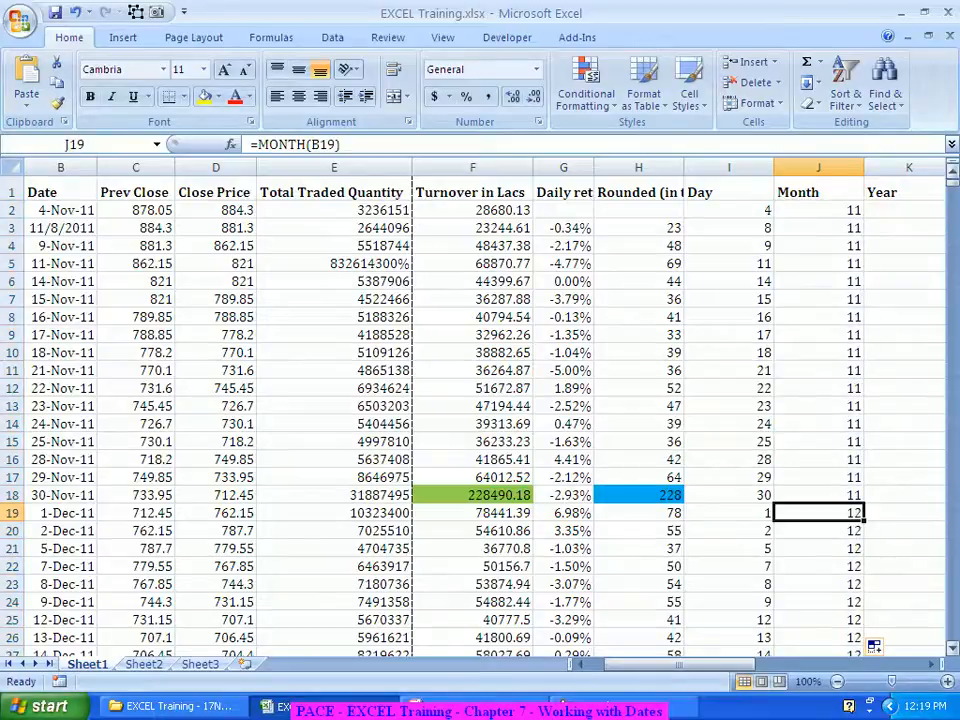
{"action": "left_click", "coordinate": [729, 513]}
{"action": "key", "text": "Left"}
{"action": "key", "text": "Left"}
{"action": "key", "text": "Left"}
{"action": "key", "text": "Left"}
{"action": "key", "text": "Left"}
{"action": "key", "text": "Left"}
{"action": "key", "text": "Left"}
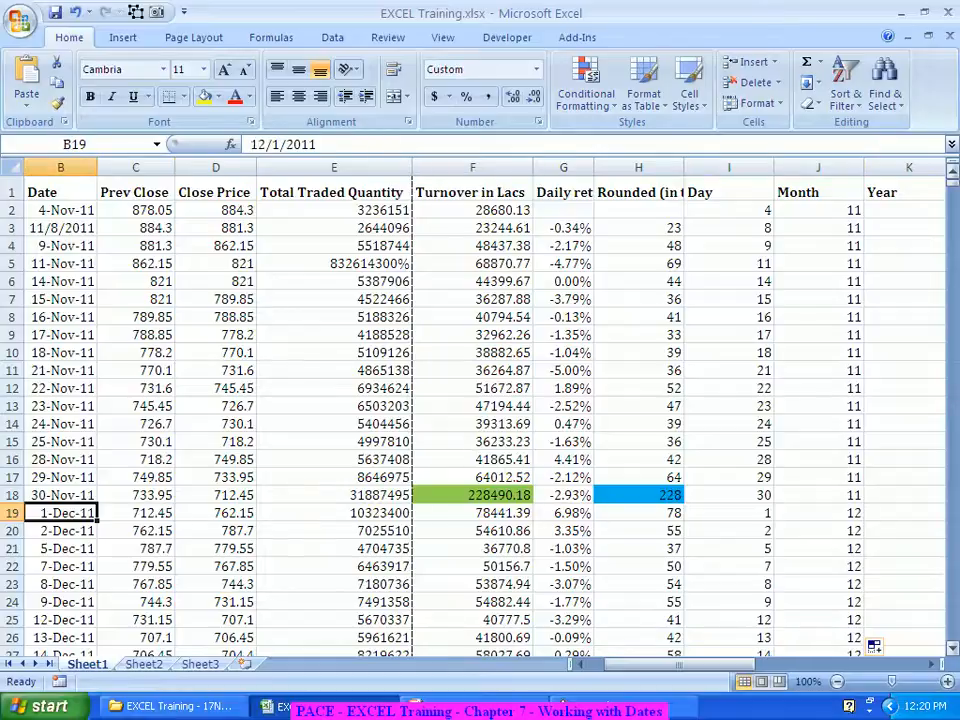
{"action": "key", "text": "Right"}
{"action": "key", "text": "Right"}
{"action": "key", "text": "Right"}
{"action": "key", "text": "Right"}
{"action": "key", "text": "Right"}
{"action": "key", "text": "Right"}
{"action": "key", "text": "Right"}
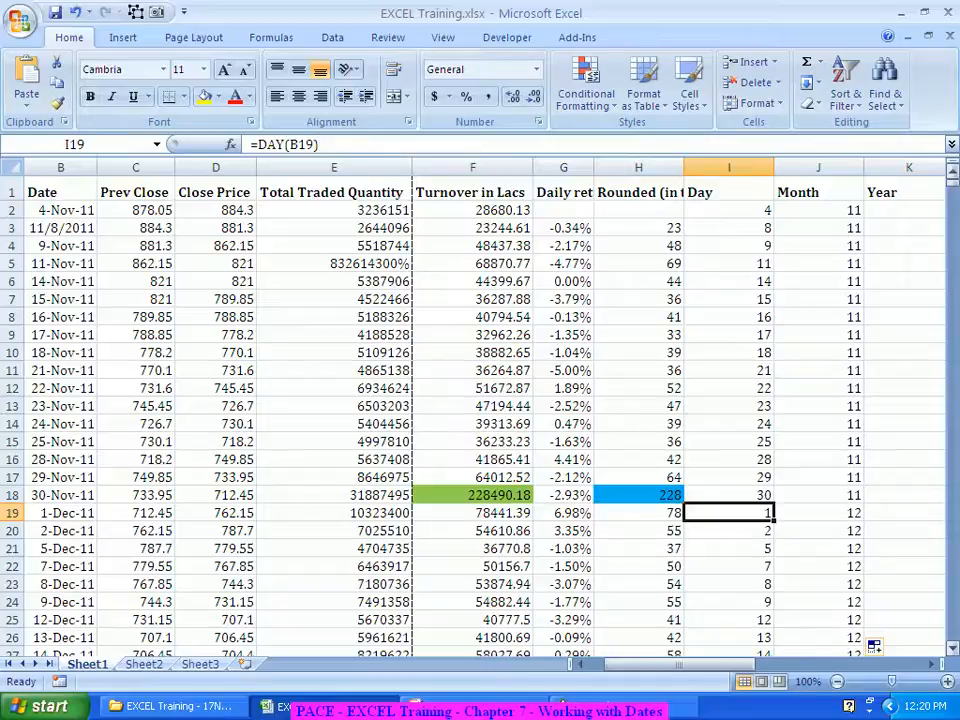
{"action": "key", "text": "Right"}
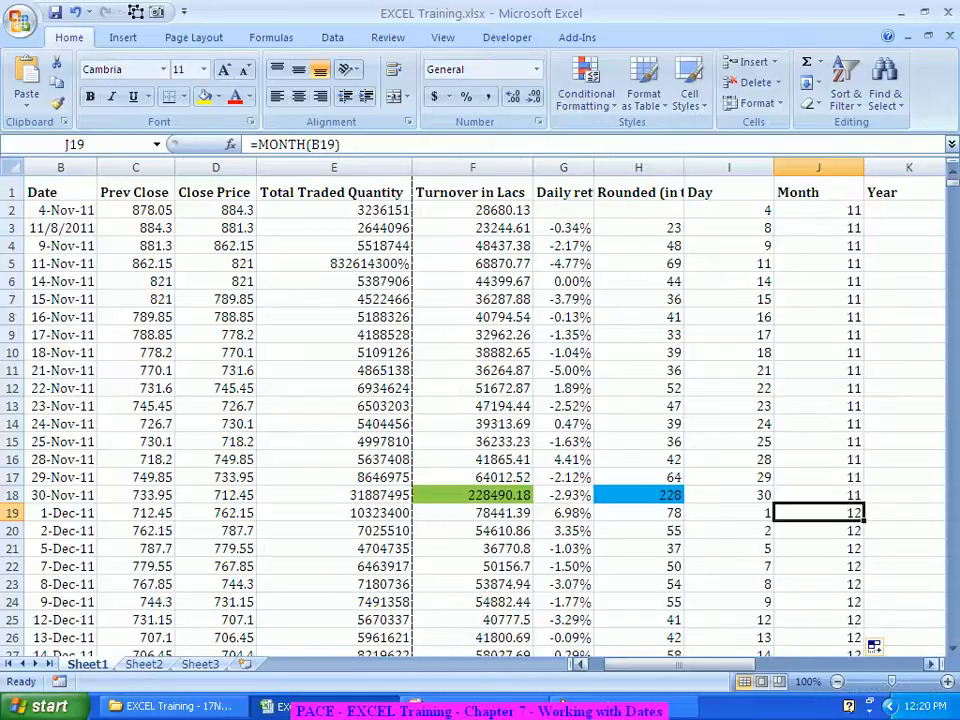
Step: Enter a YEAR function in cell K2 that takes the date in B2 as its serial number
{"action": "left_click", "coordinate": [931, 664]}
{"action": "left_click", "coordinate": [931, 664]}
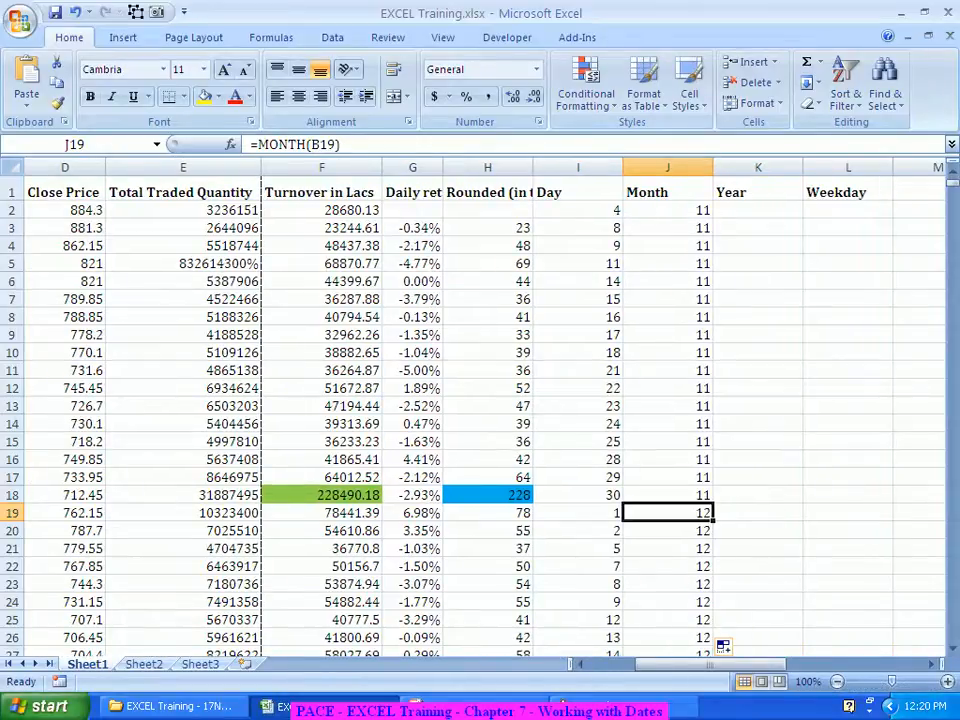
{"action": "left_click", "coordinate": [758, 210]}
{"action": "type", "text": "=Year"}
{"action": "key", "text": "Tab"}
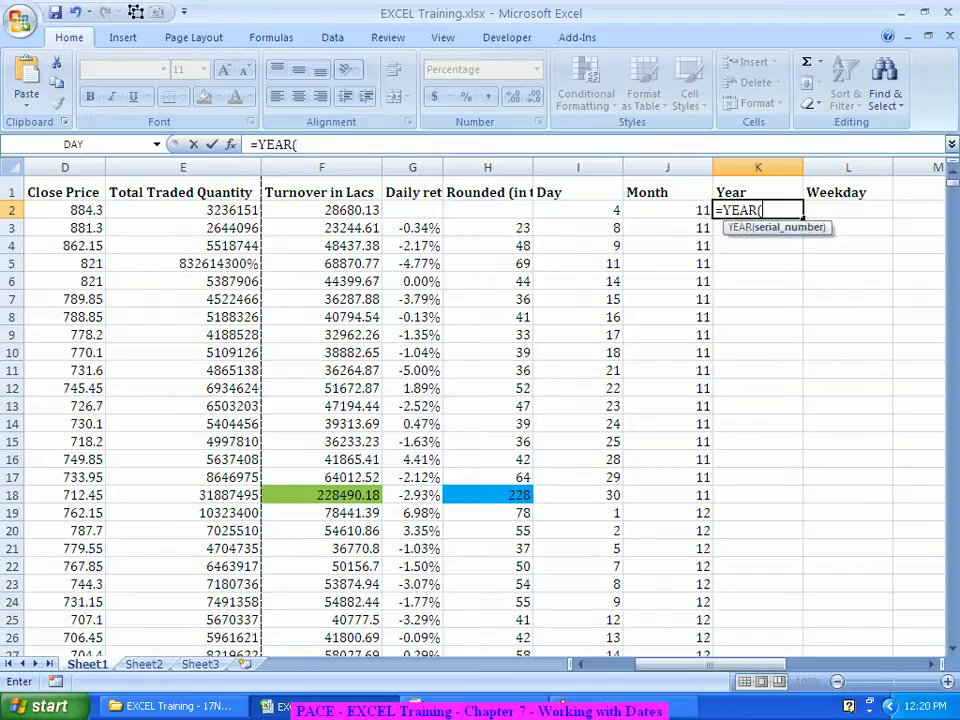
{"action": "left_click", "coordinate": [230, 144]}
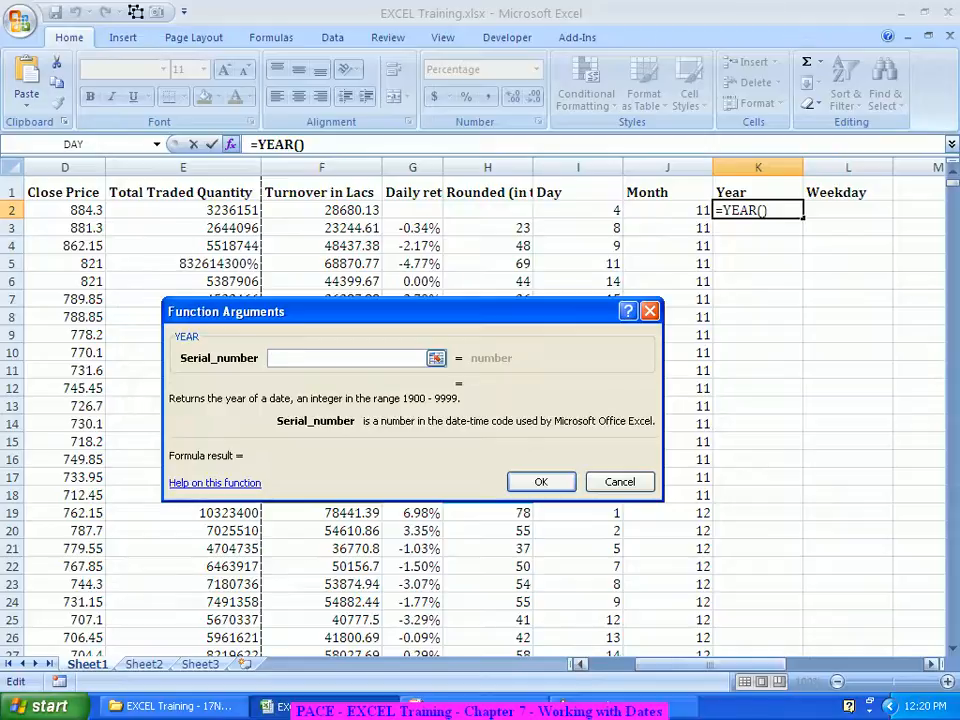
{"action": "left_click_drag", "start_coordinate": [732, 664], "coordinate": [685, 664]}
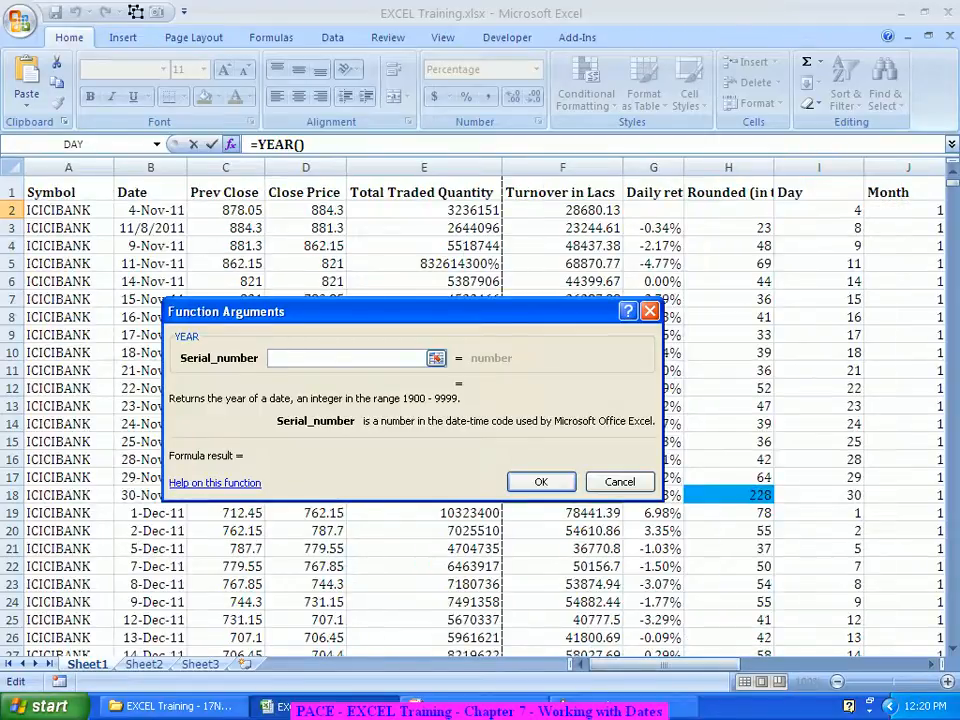
{"action": "left_click", "coordinate": [150, 210]}
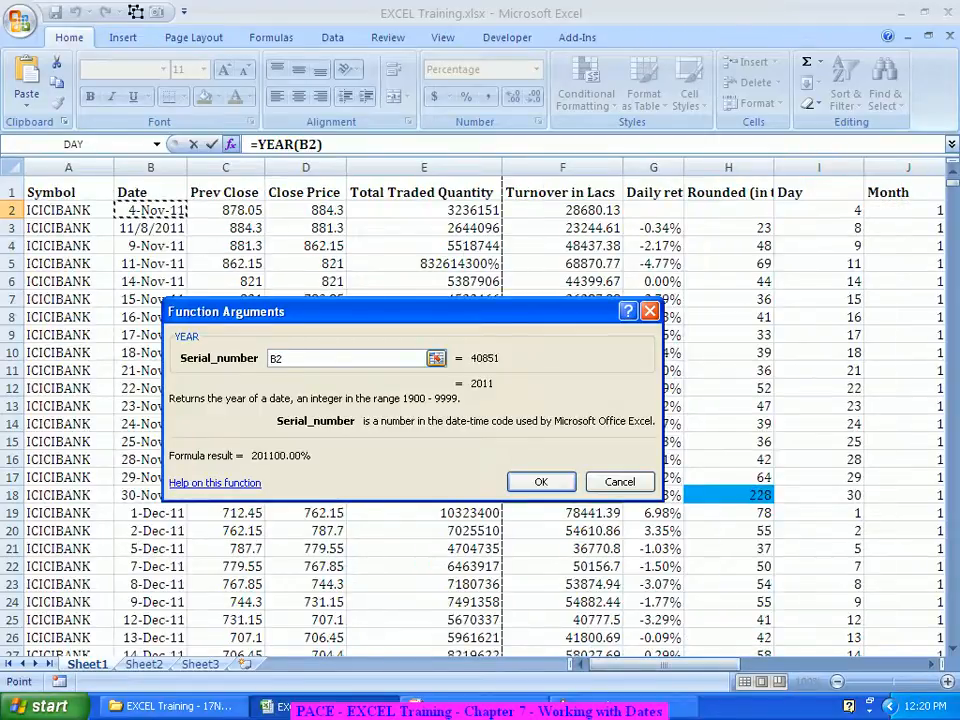
{"action": "key", "text": "Return"}
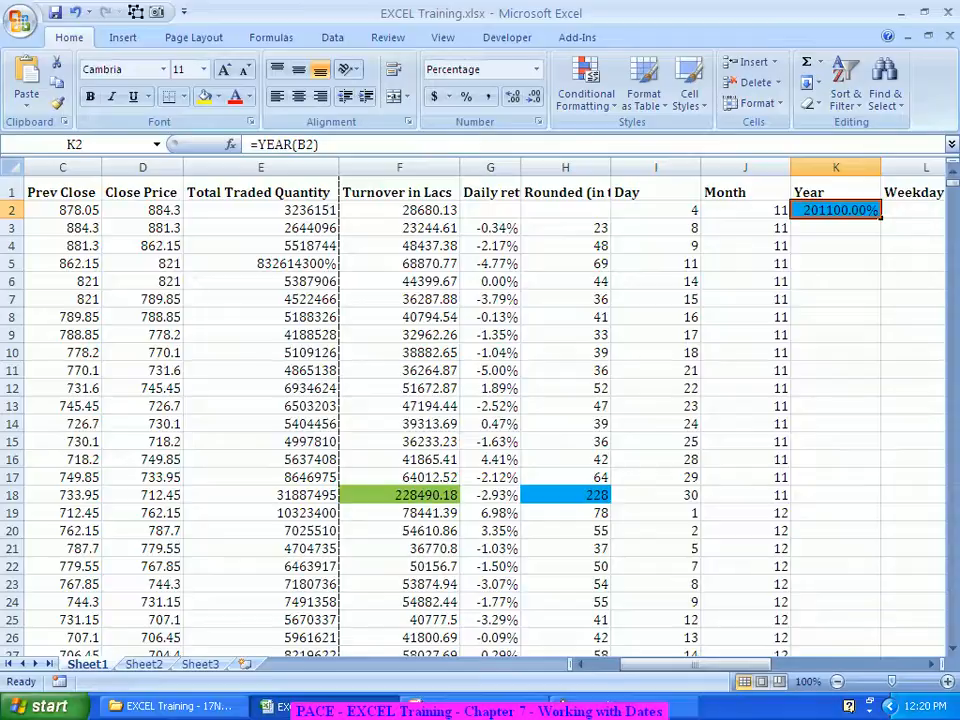
Step: Change the number format of K2 to General and copy its YEAR formula down the Year column
{"action": "key", "text": "ctrl+1"}
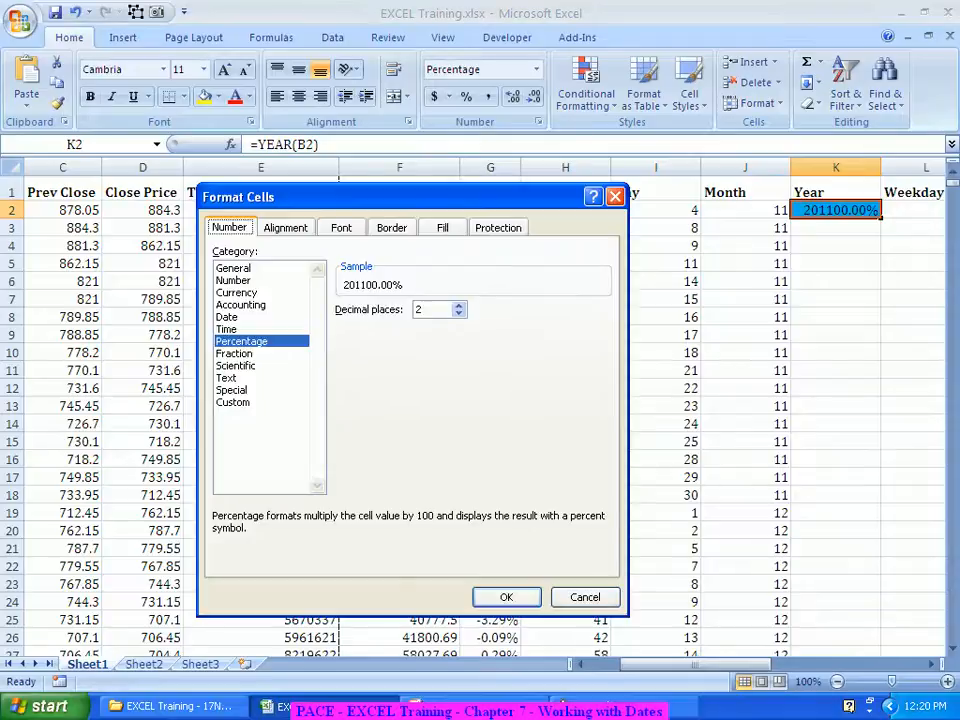
{"action": "left_click", "coordinate": [233, 281]}
{"action": "left_click", "coordinate": [233, 268]}
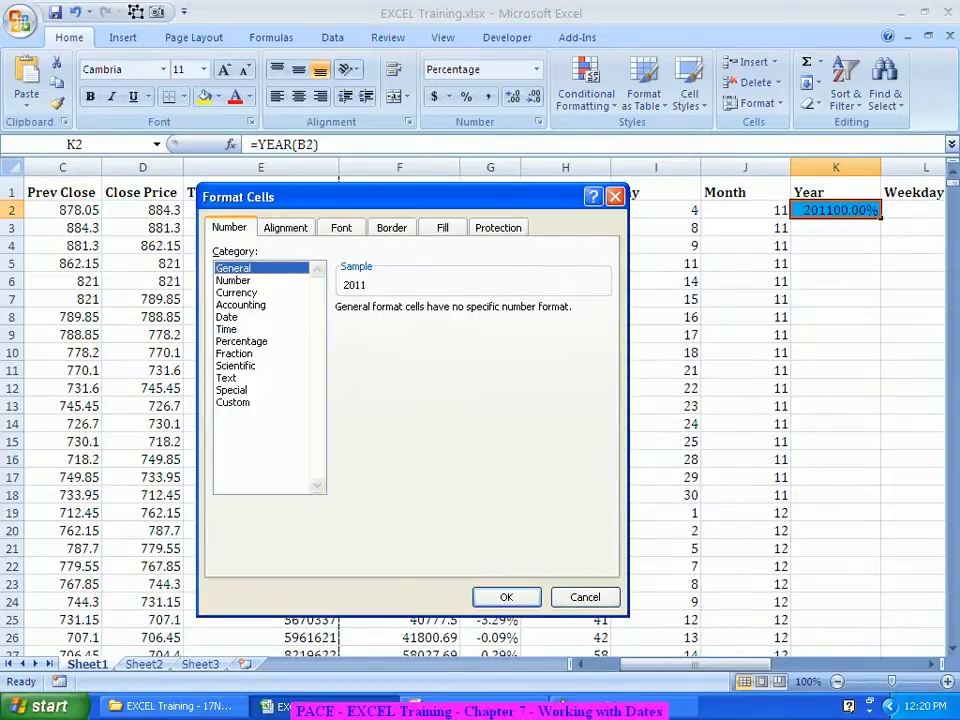
{"action": "key", "text": "Return"}
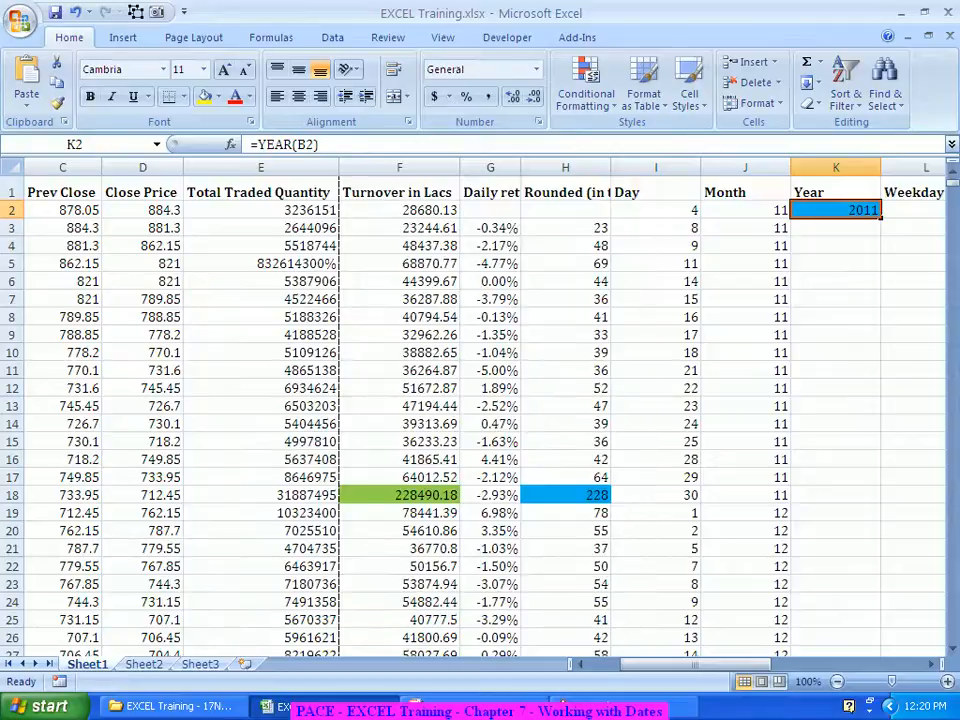
{"action": "double_click", "coordinate": [881, 217]}
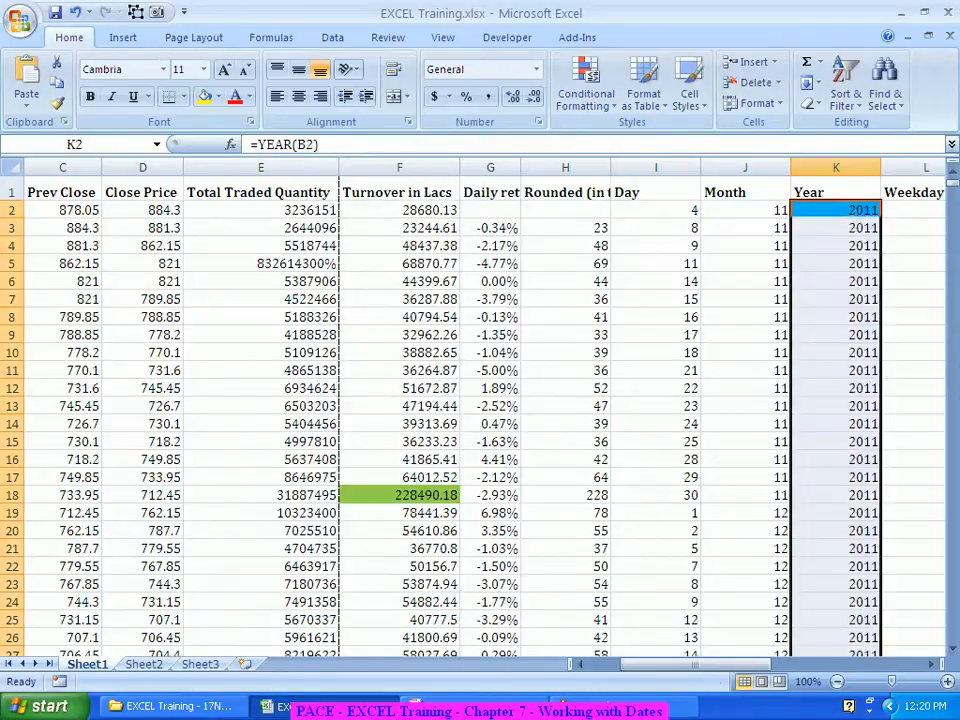
{"action": "left_click", "coordinate": [836, 299]}
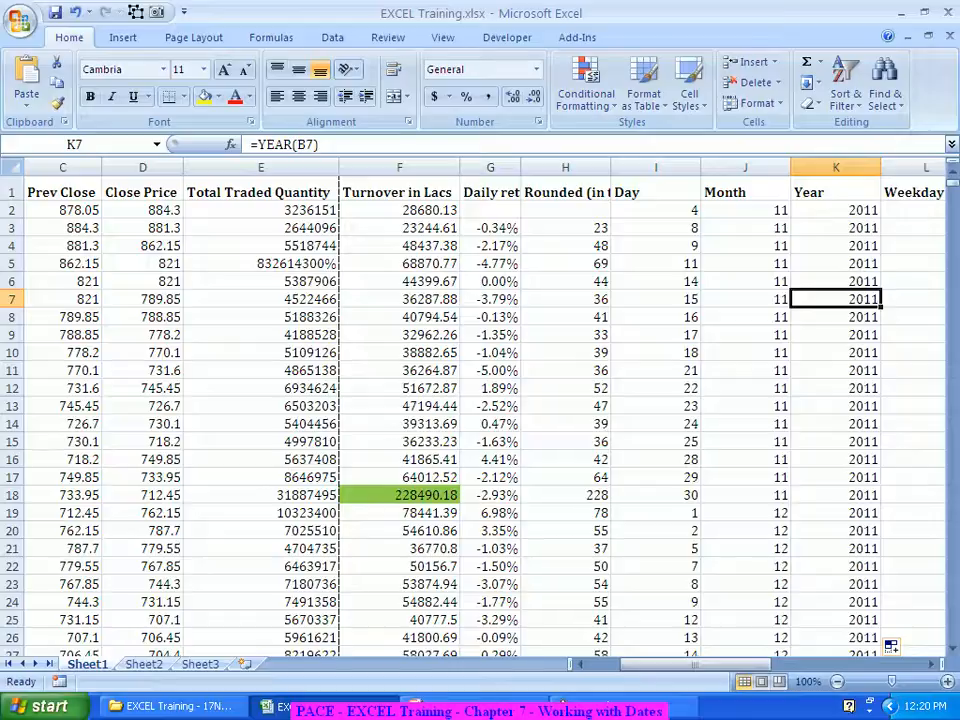
Step: Enter a WEEKDAY function in cell L2 with the date in B2 as serial number and no return type
{"action": "left_click", "coordinate": [913, 210]}
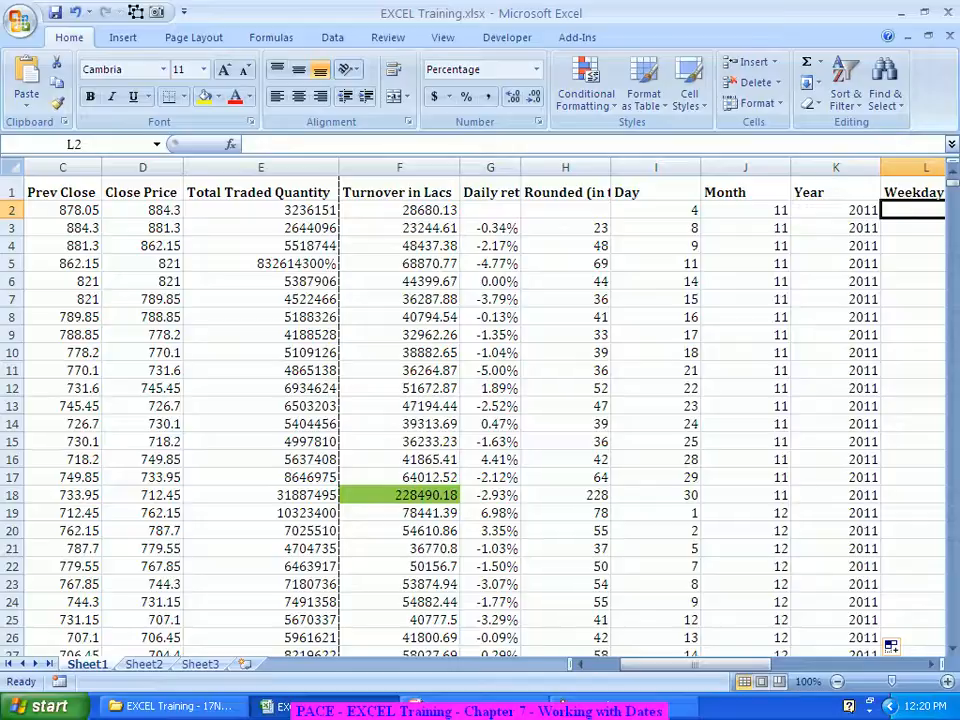
{"action": "type", "text": "=Week"}
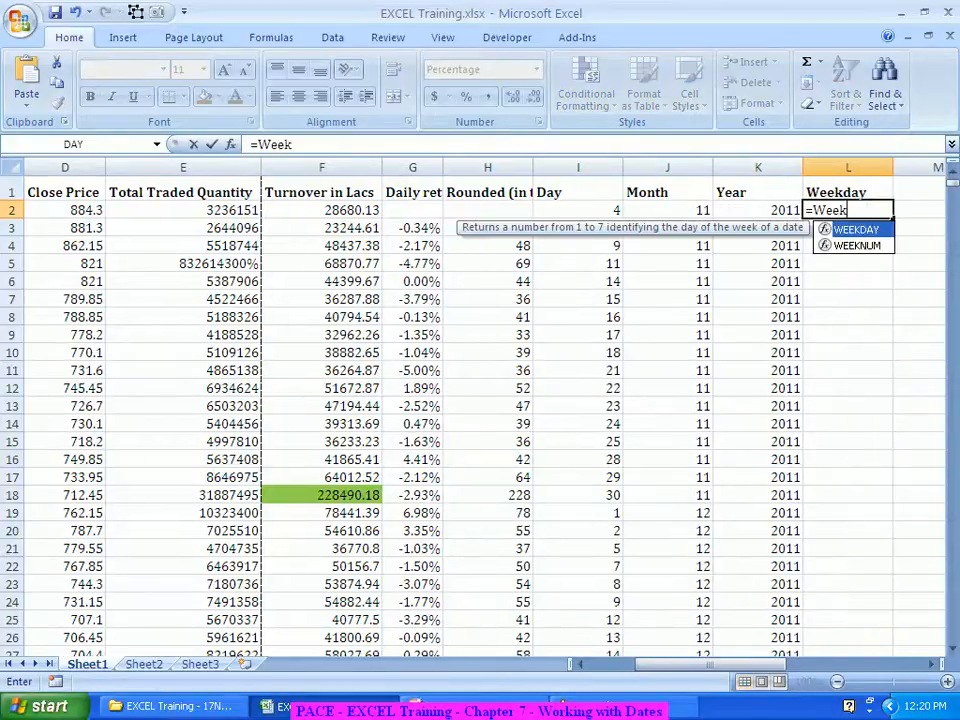
{"action": "type", "text": "day"}
{"action": "key", "text": "Tab"}
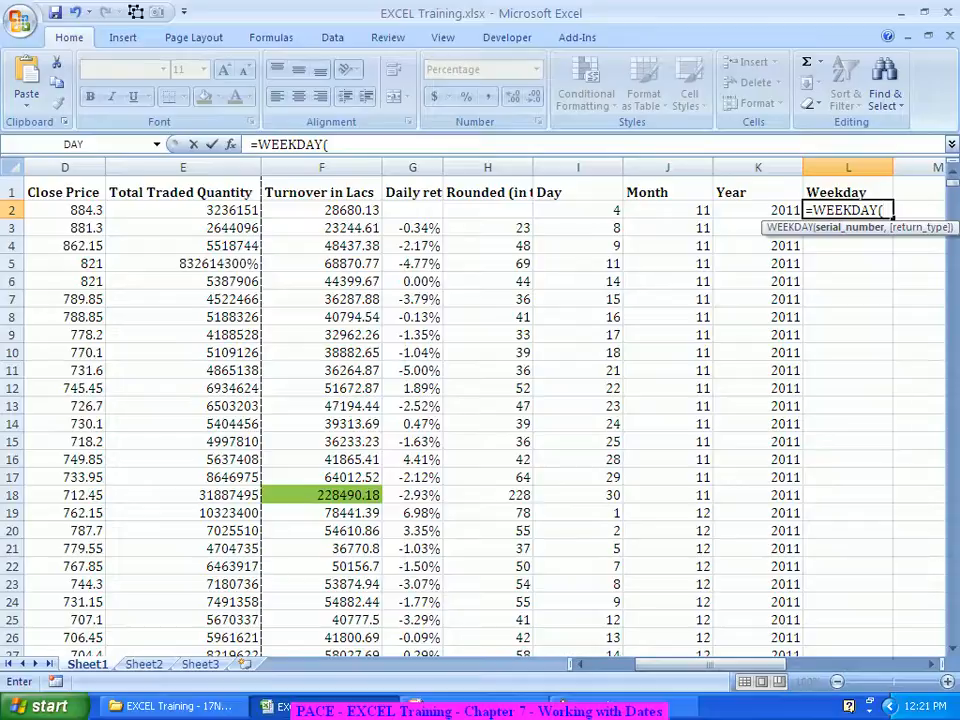
{"action": "key", "text": "ctrl+a"}
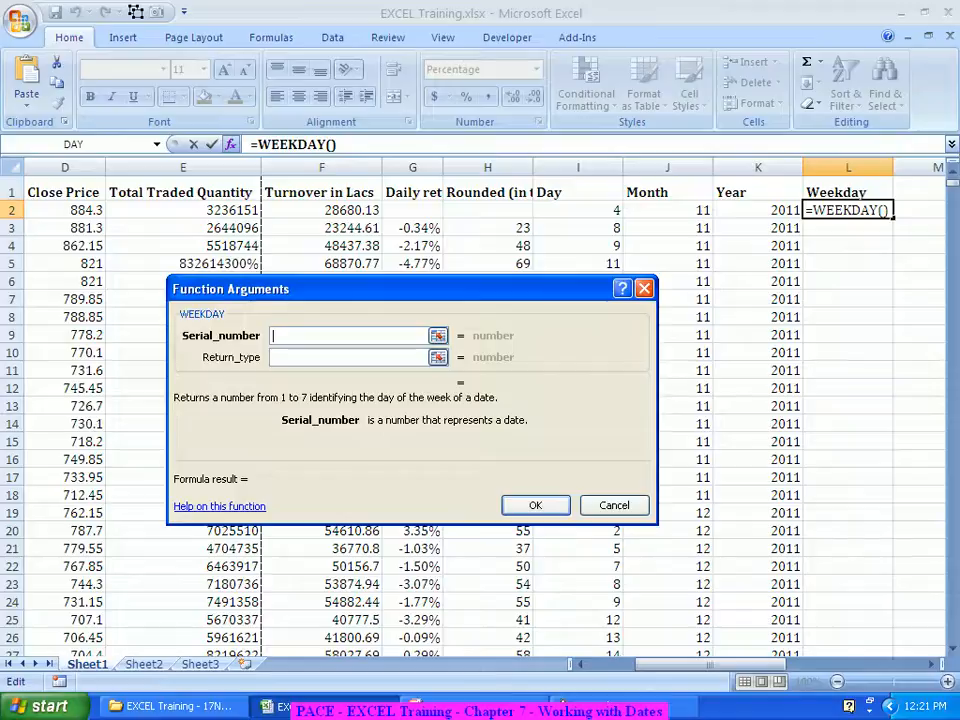
{"action": "left_click_drag", "start_coordinate": [714, 664], "coordinate": [662, 664]}
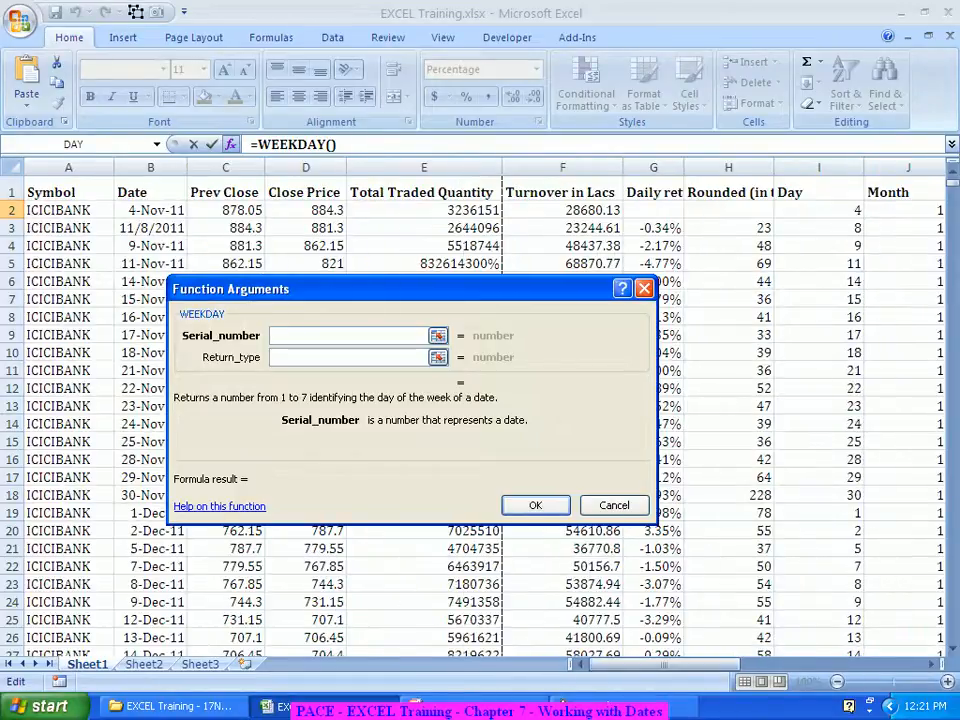
{"action": "left_click", "coordinate": [150, 210]}
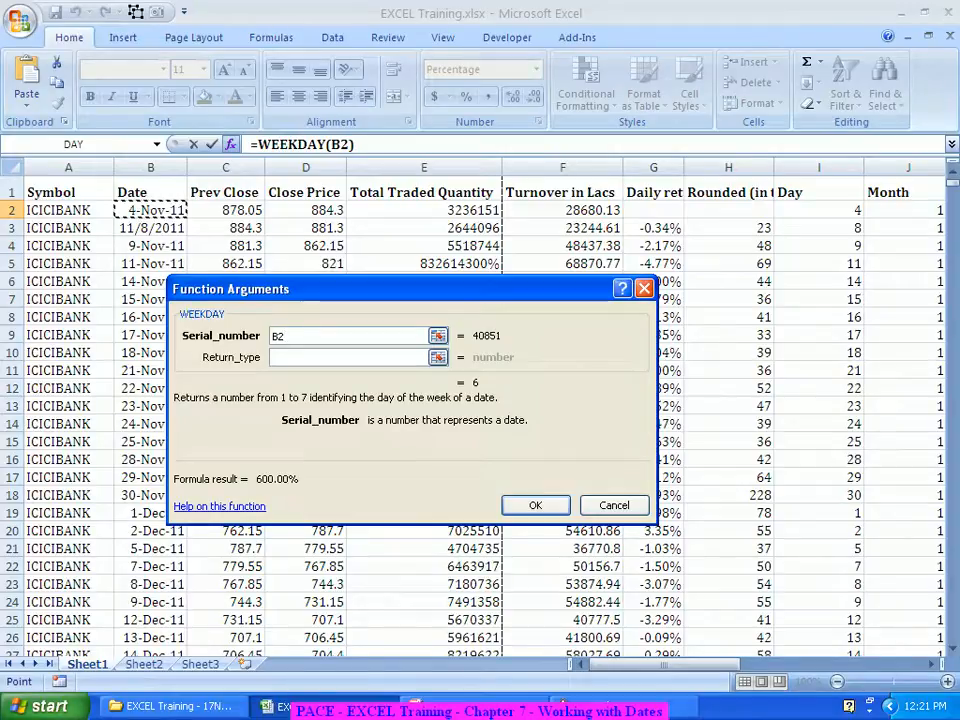
{"action": "key", "text": "Return"}
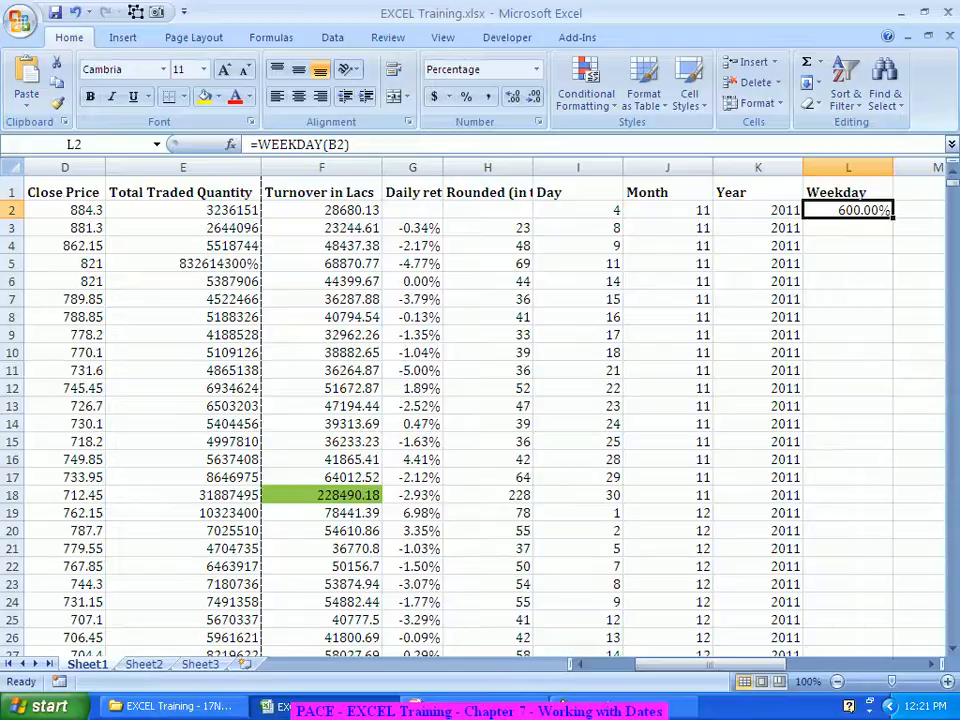
Step: Change the number format of L2 to General and copy its WEEKDAY formula down the Weekday column
{"action": "key", "text": "ctrl+1"}
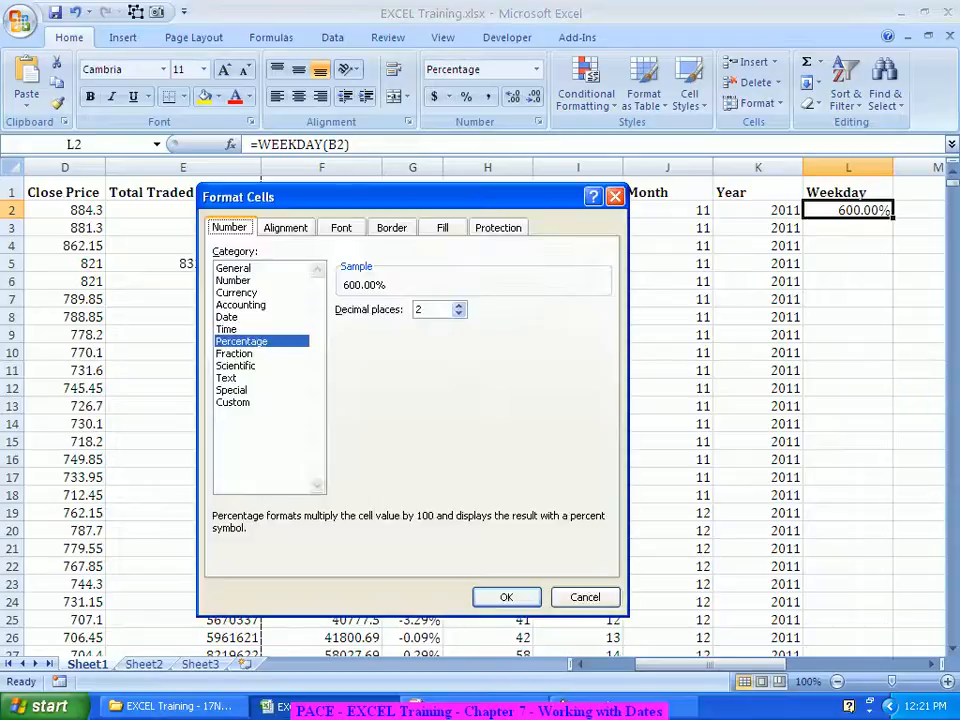
{"action": "left_click", "coordinate": [234, 268]}
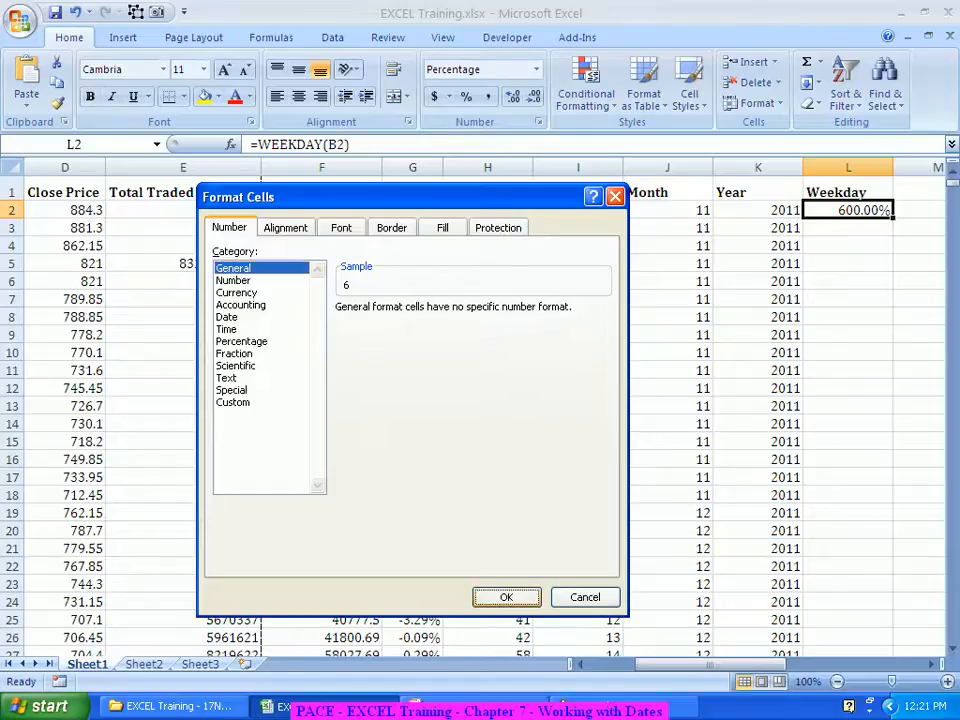
{"action": "key", "text": "Return"}
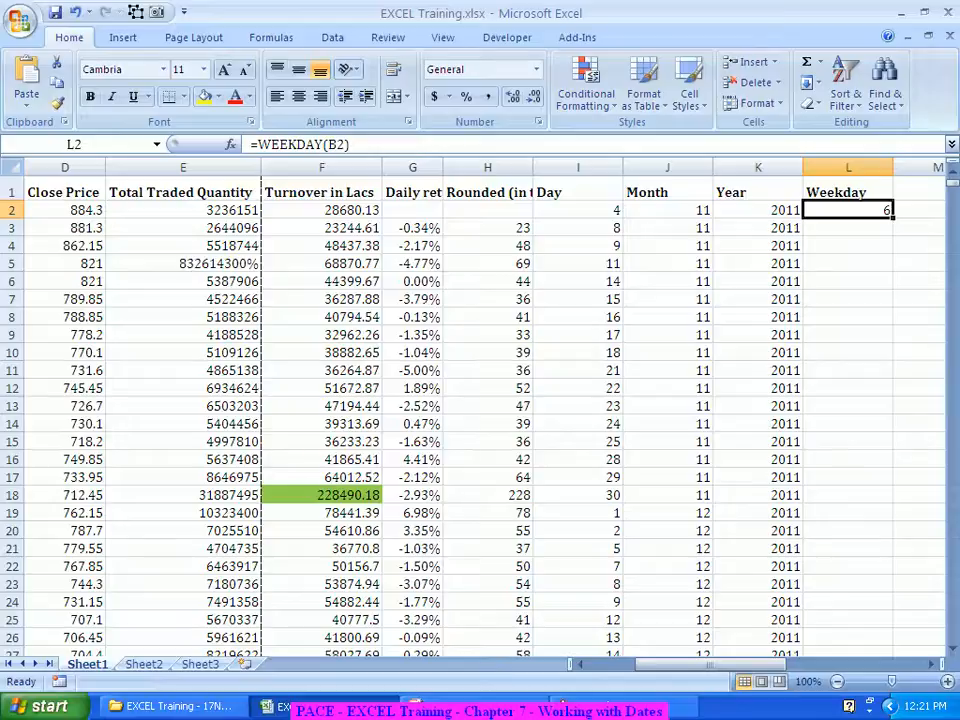
{"action": "double_click", "coordinate": [893, 218]}
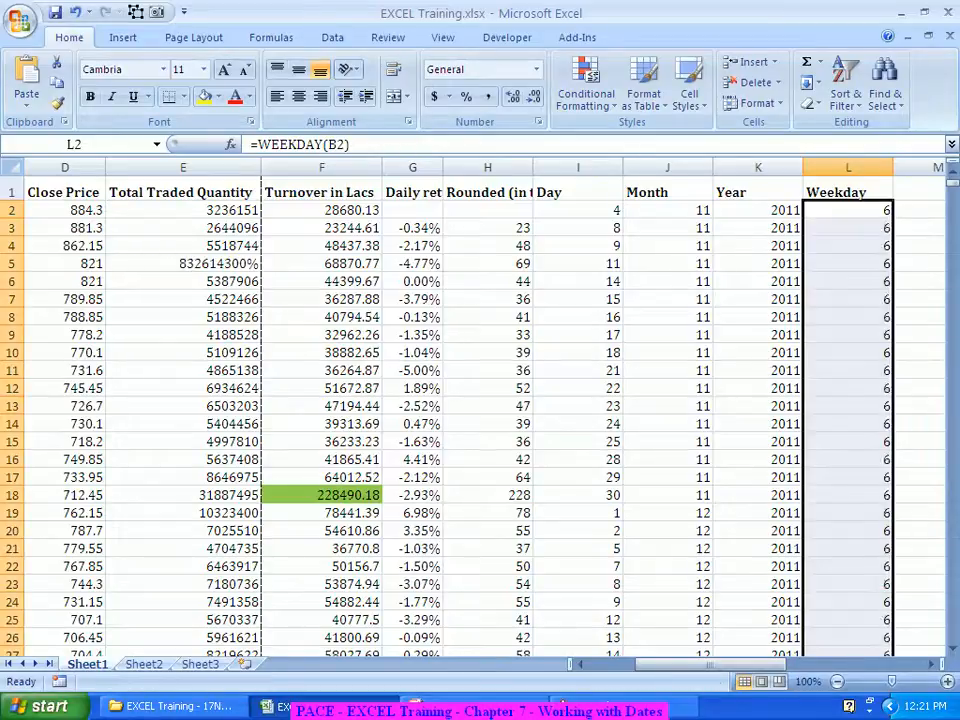
Step: Try return type 1 in the WEEKDAY function of L2, then clear the argument and keep the formula without it
{"action": "left_click", "coordinate": [848, 210]}
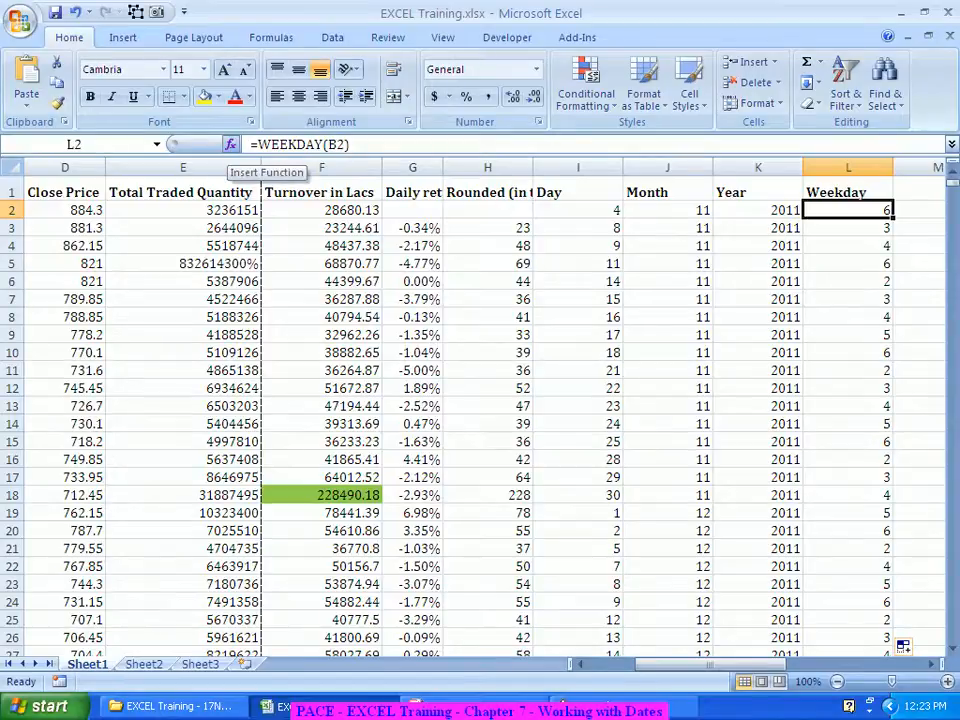
{"action": "left_click", "coordinate": [230, 144]}
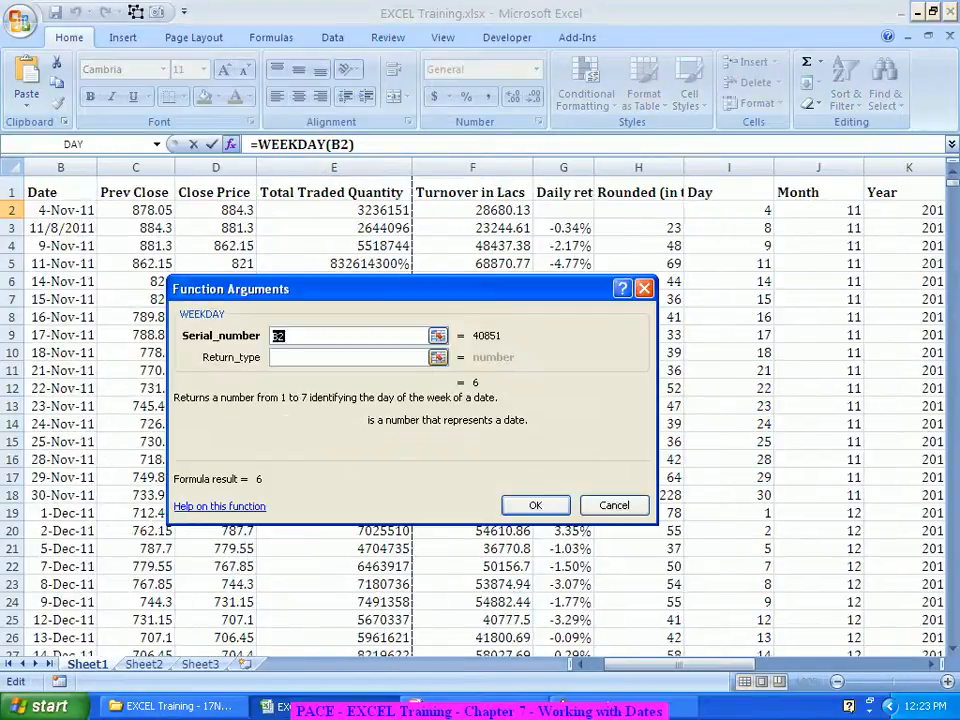
{"action": "left_click", "coordinate": [345, 357]}
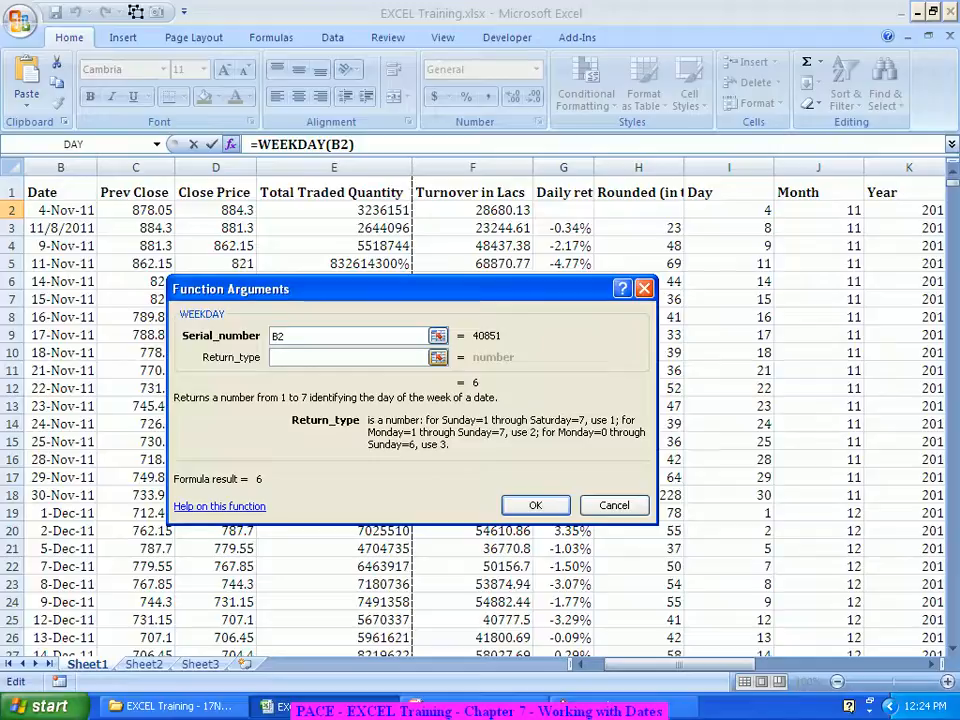
{"action": "type", "text": "1"}
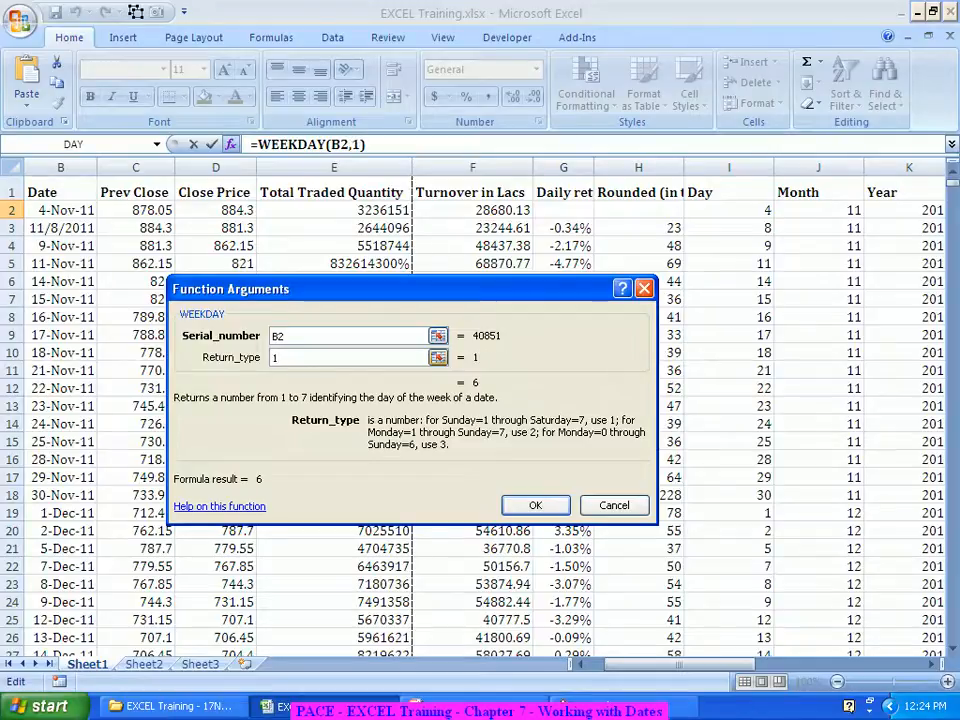
{"action": "key", "text": "BackSpace"}
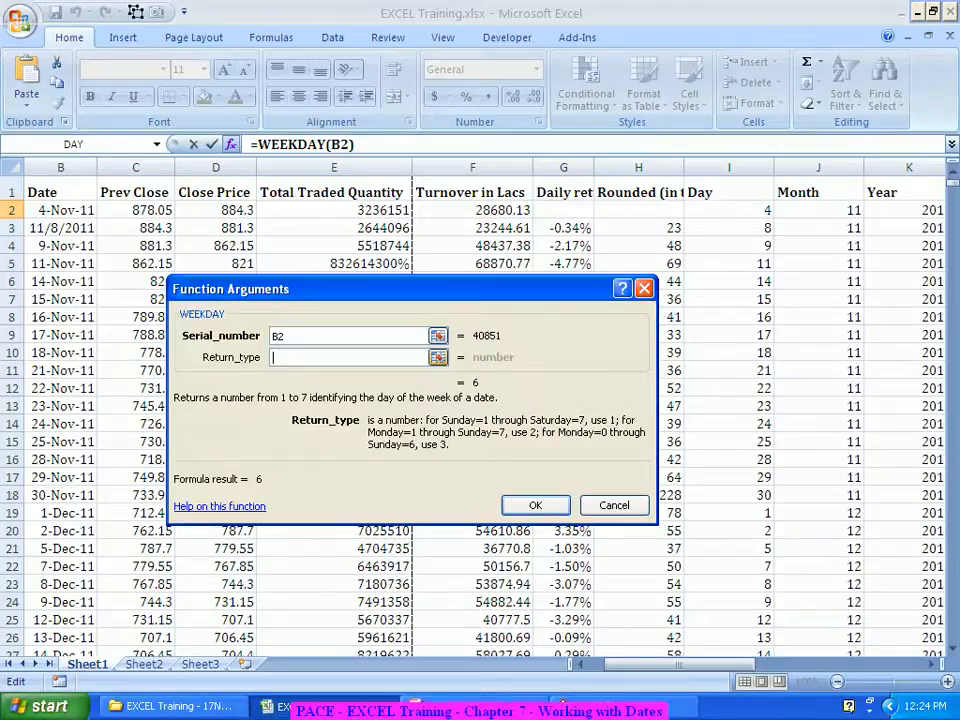
{"action": "key", "text": "Return"}
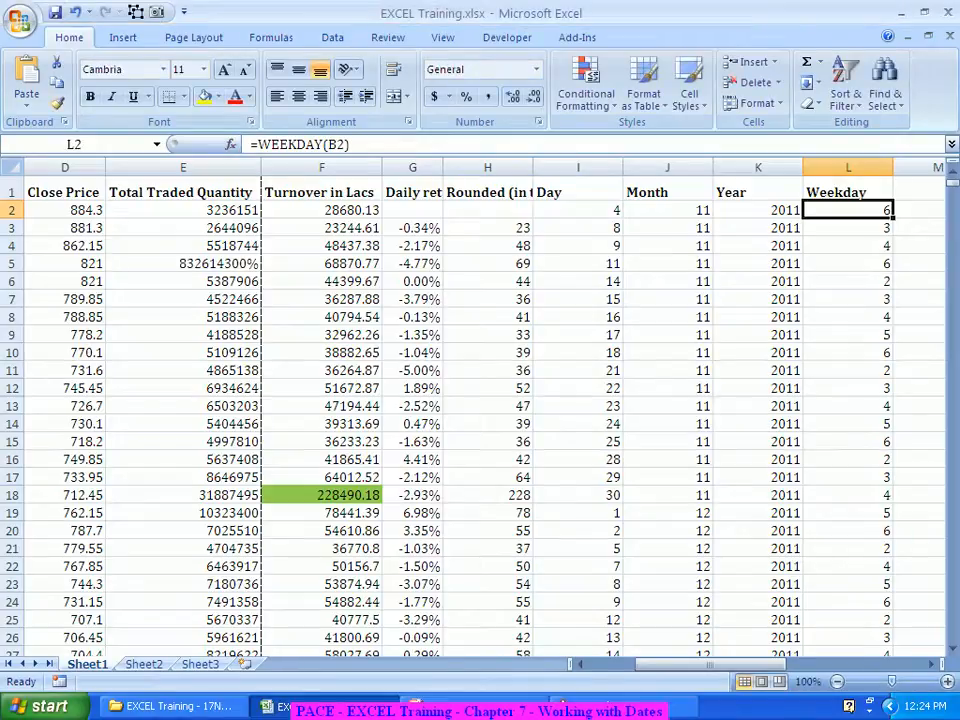
Step: Examine the WEEKDAY formulas in L3 to L5 and consult the Date Functions exercise slide in PowerPoint
{"action": "left_click", "coordinate": [848, 228]}
{"action": "key", "text": "Down"}
{"action": "key", "text": "Down"}
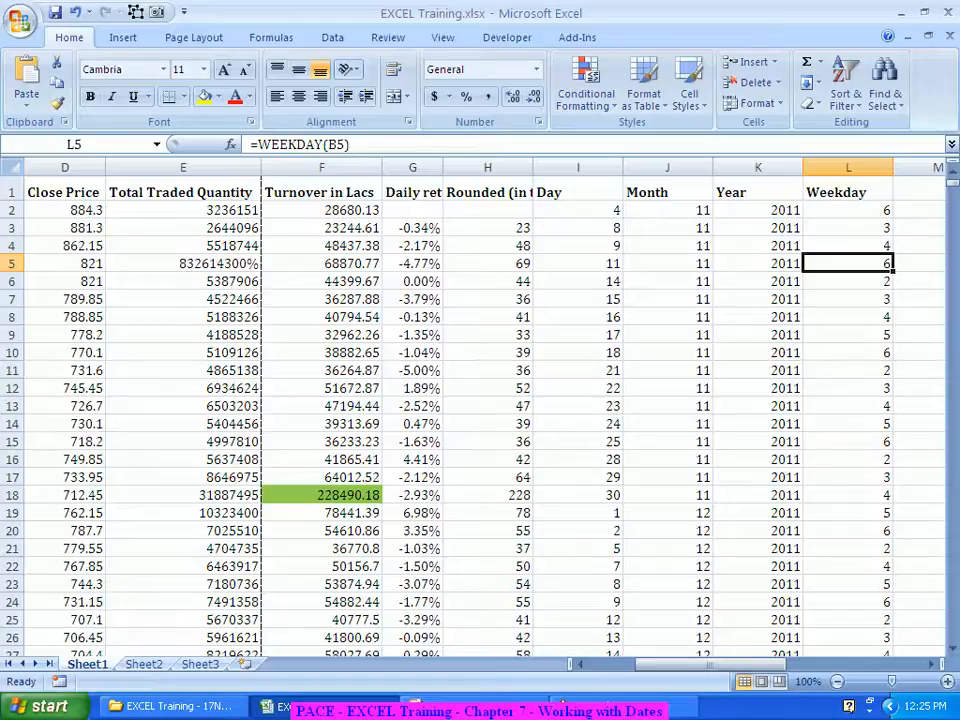
{"action": "left_click", "coordinate": [562, 705]}
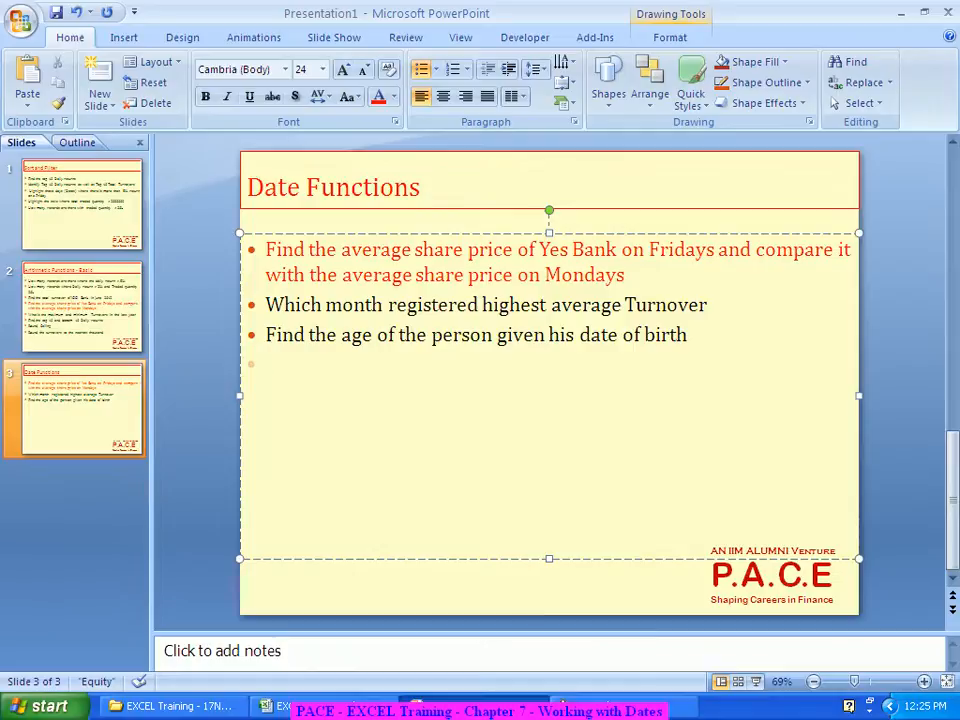
{"action": "left_click", "coordinate": [562, 705]}
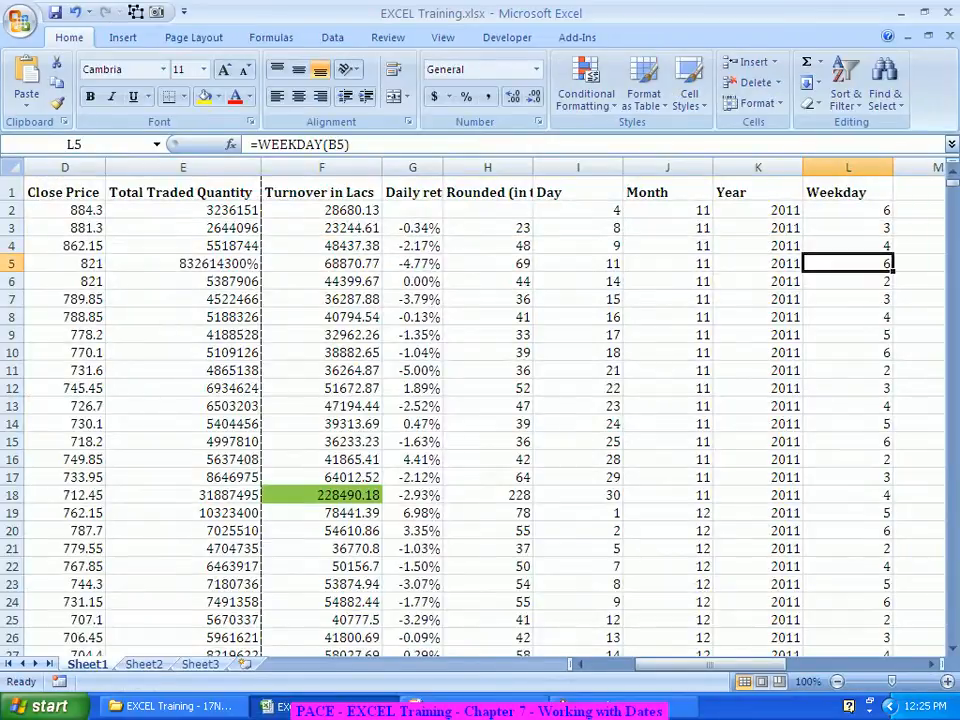
Step: Enter the headers Month in O52 and Turnover in P52, below the existing calculations on Sheet1
{"action": "scroll", "coordinate": [484, 416], "scroll_direction": "right", "scroll_amount": 5}
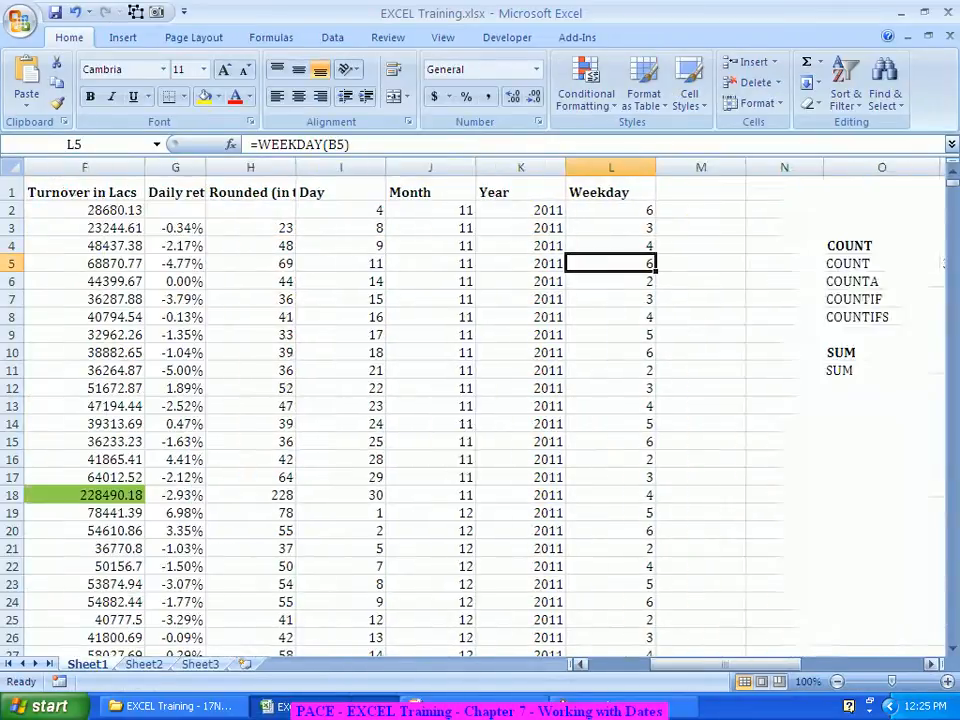
{"action": "scroll", "coordinate": [484, 416], "scroll_direction": "down", "scroll_amount": 14}
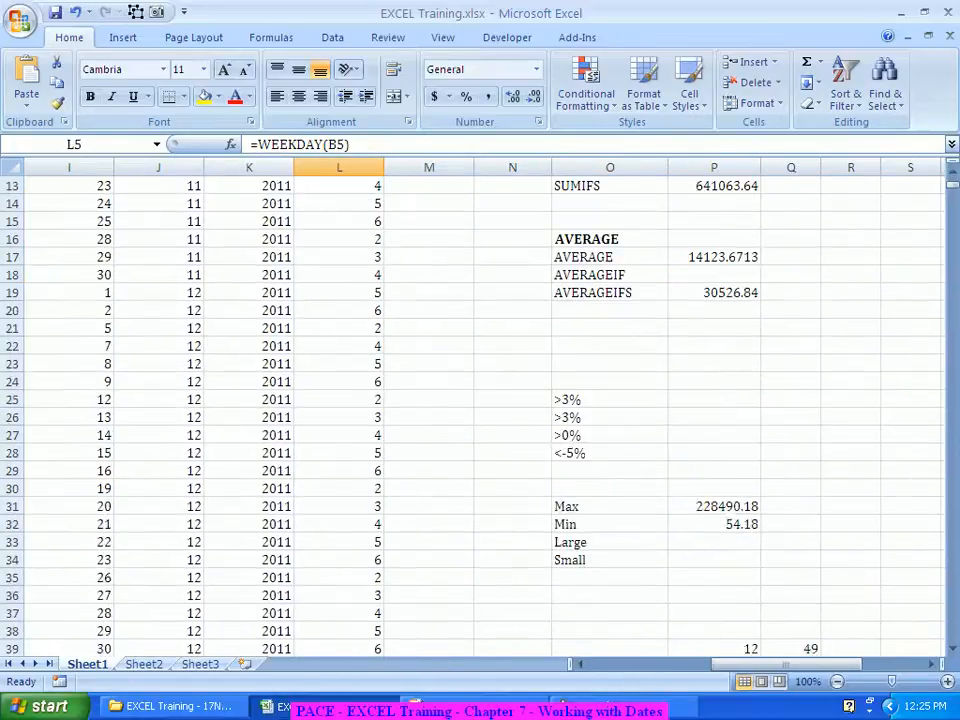
{"action": "left_click", "coordinate": [610, 346]}
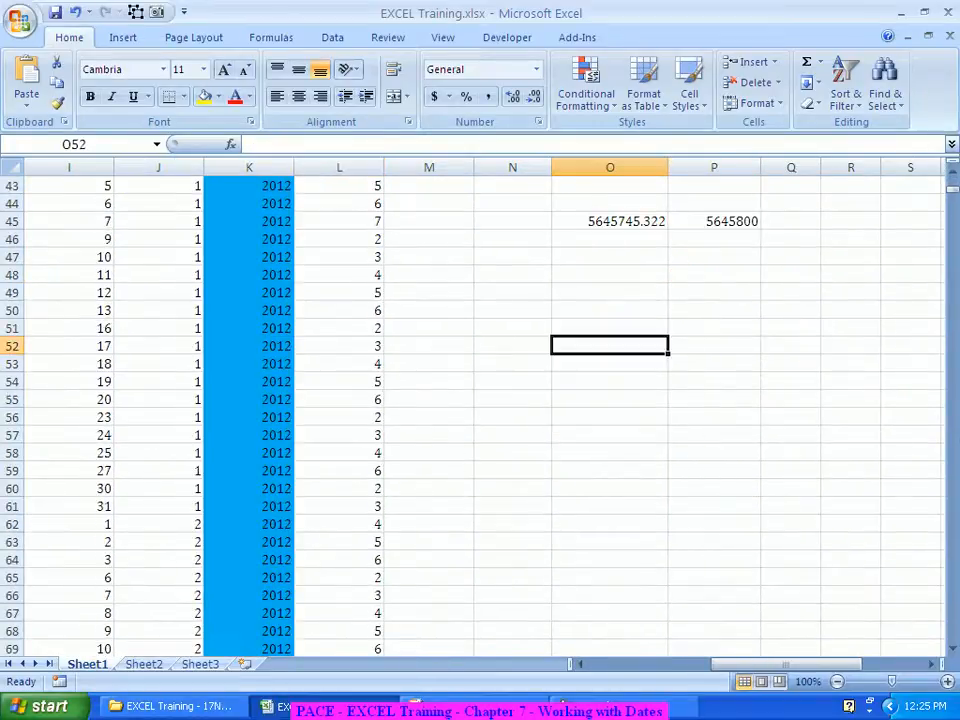
{"action": "type", "text": "Month"}
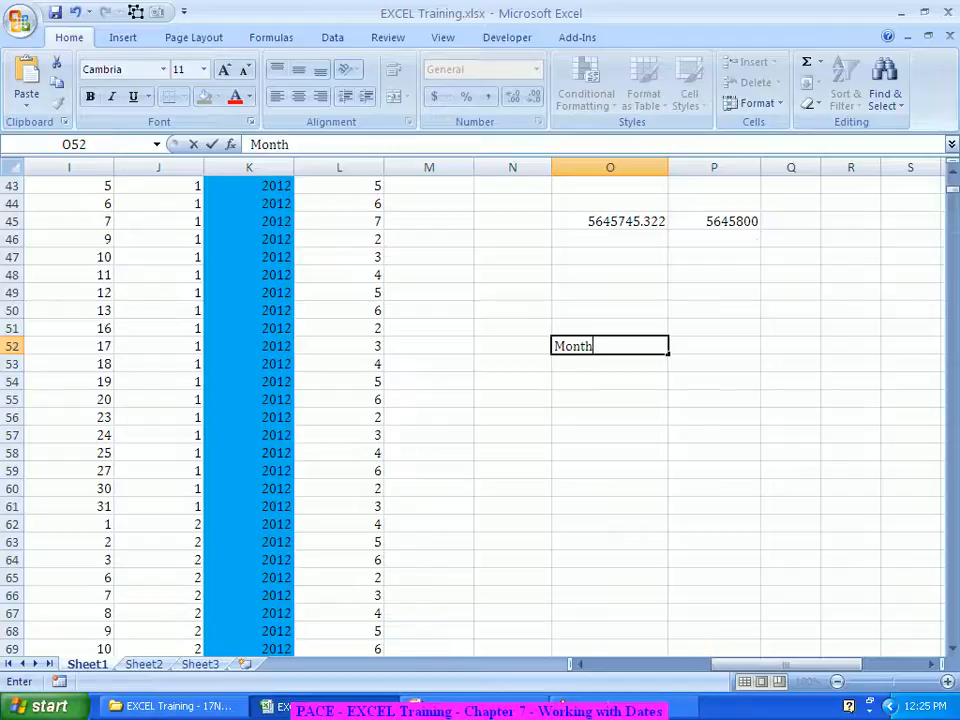
{"action": "key", "text": "Tab"}
{"action": "type", "text": "Tur"}
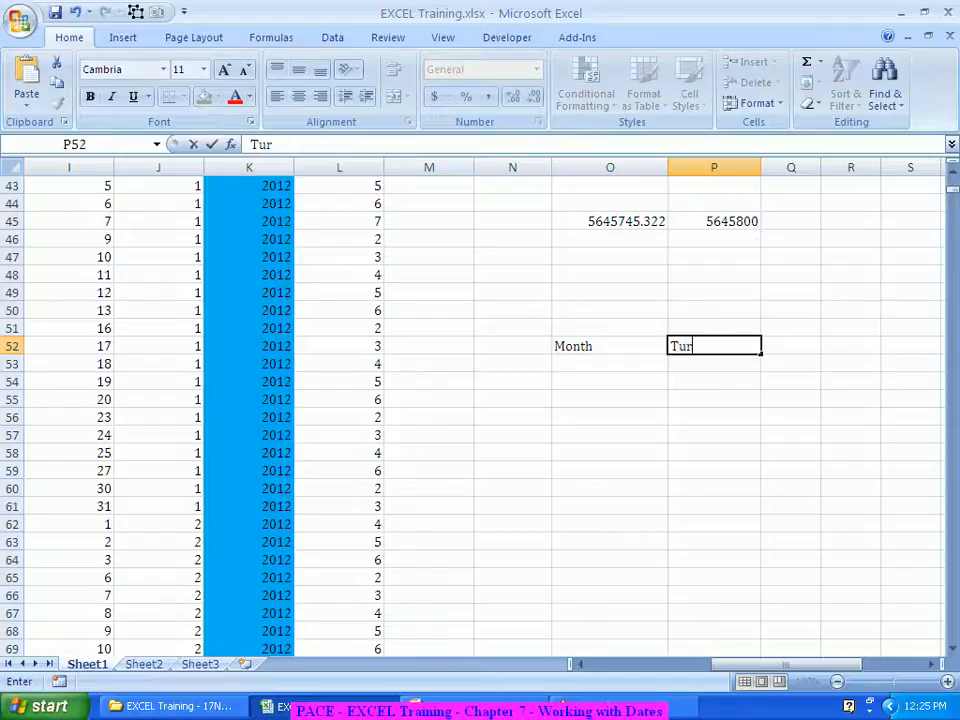
{"action": "type", "text": "nover"}
{"action": "key", "text": "Return"}
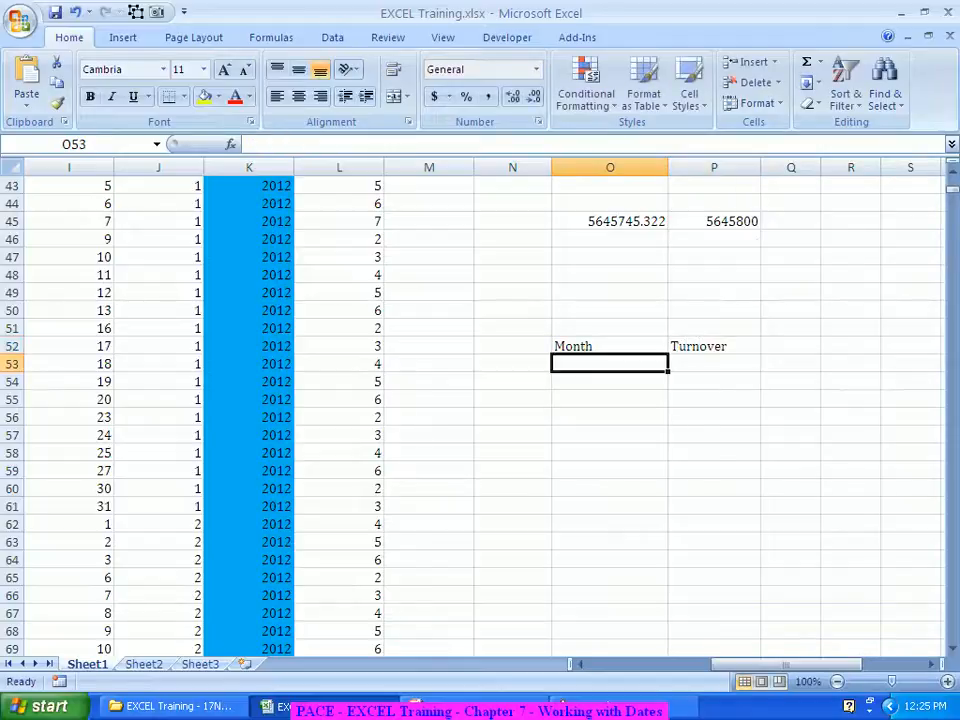
Step: Number the months 1 to 12 in O53:O64 by entering 1 and 2 and extending the series
{"action": "type", "text": "1"}
{"action": "key", "text": "Return"}
{"action": "type", "text": "2"}
{"action": "key", "text": "Return"}
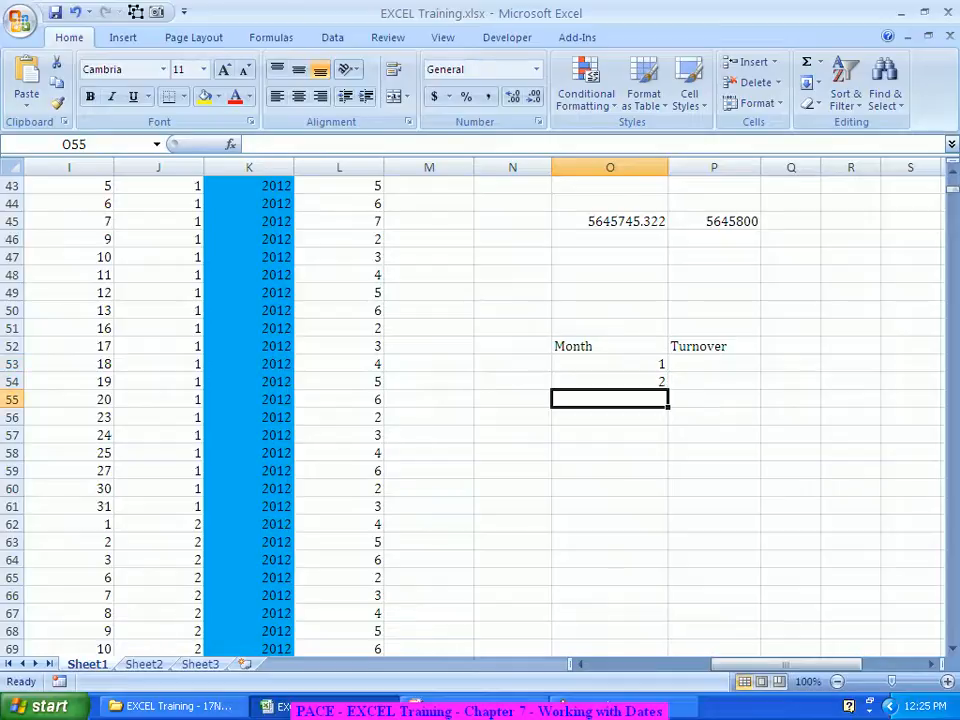
{"action": "key", "text": "Up"}
{"action": "key", "text": "Up"}
{"action": "key", "text": "shift+Down"}
{"action": "key", "text": "shift+Down"}
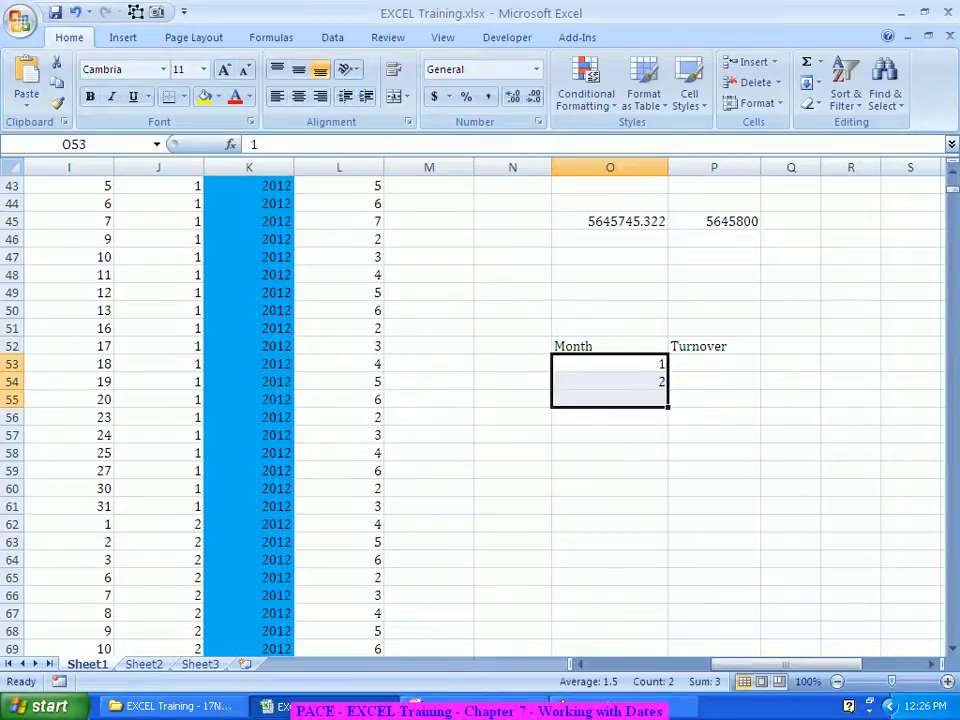
{"action": "key", "text": "shift+Up"}
{"action": "key", "text": "shift+Up"}
{"action": "key", "text": "shift+Down"}
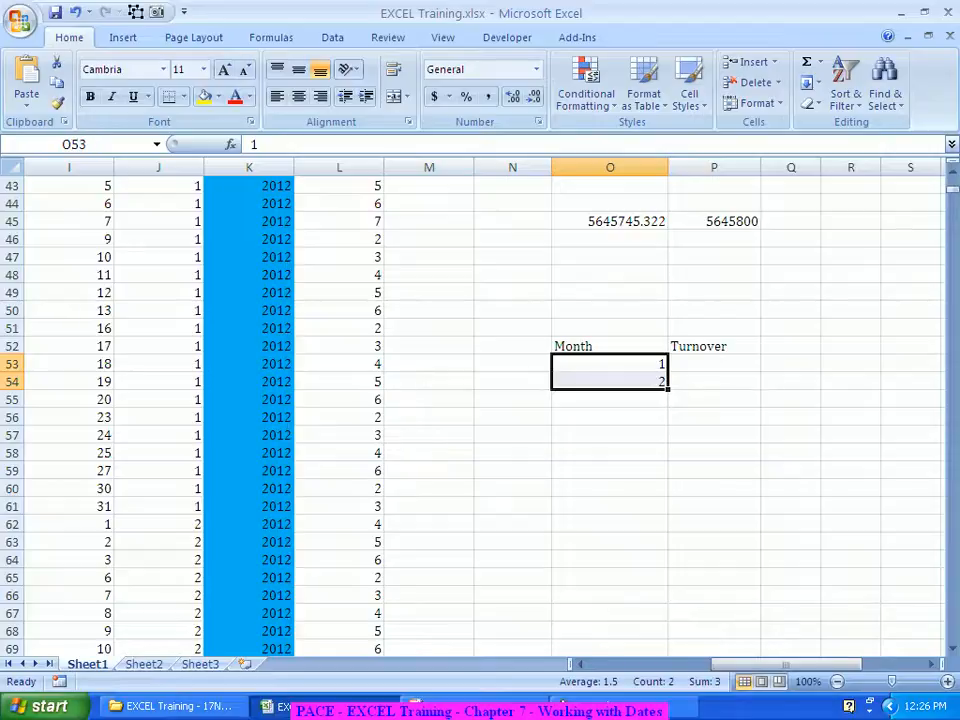
{"action": "left_click_drag", "start_coordinate": [668, 389], "coordinate": [668, 568]}
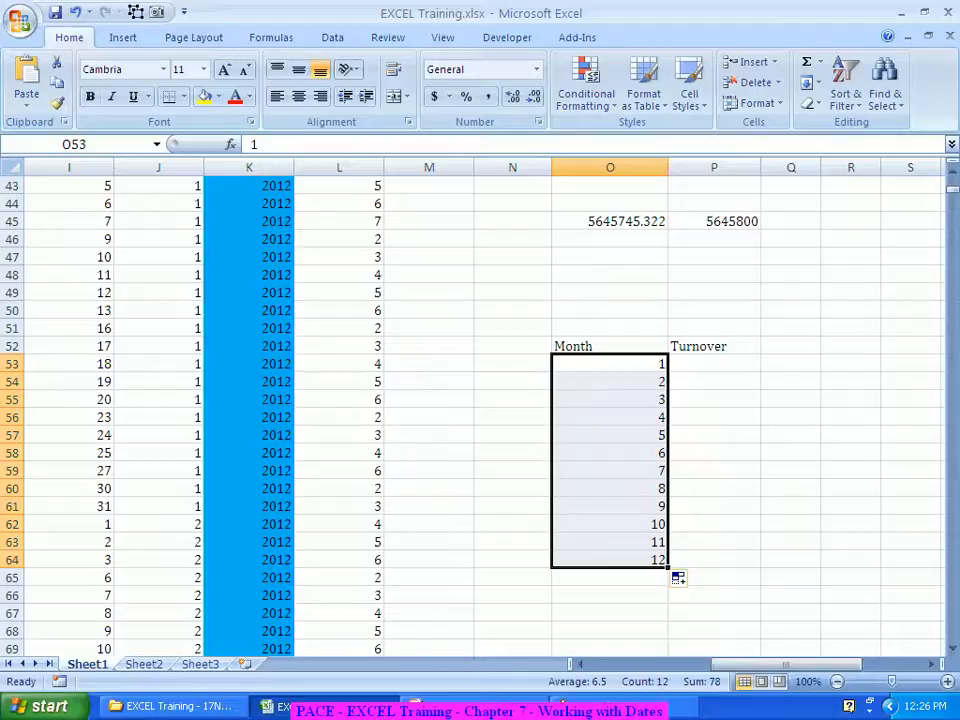
Step: Select P53 and consult the PowerPoint exercise about the month with the highest average turnover, returning to the Excel sheet
{"action": "left_click", "coordinate": [714, 382]}
{"action": "left_click", "coordinate": [714, 364]}
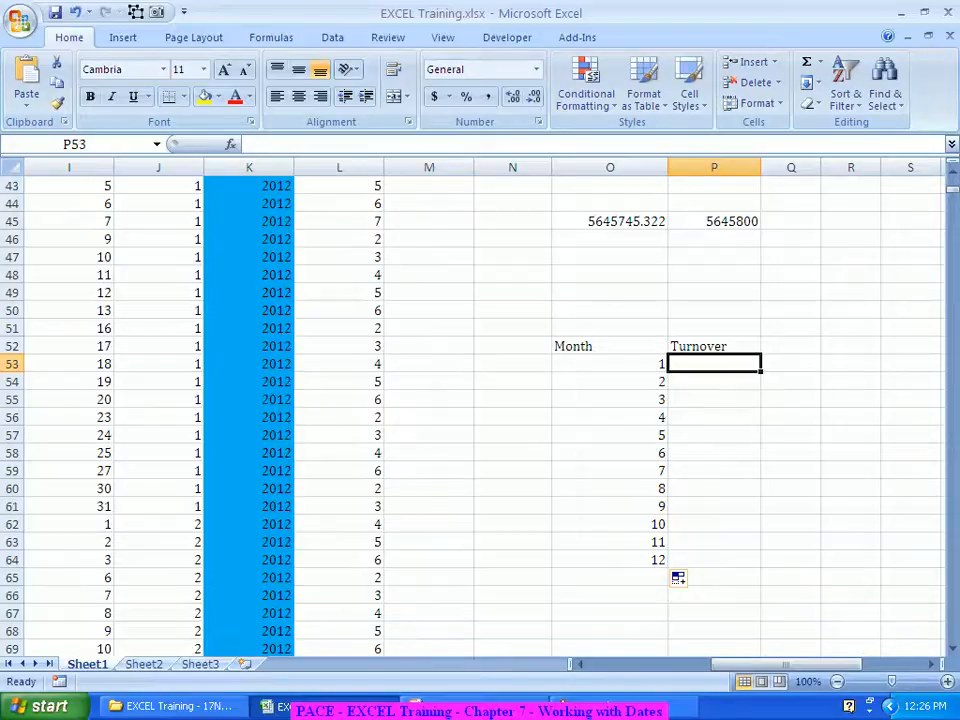
{"action": "key", "text": "alt+Tab"}
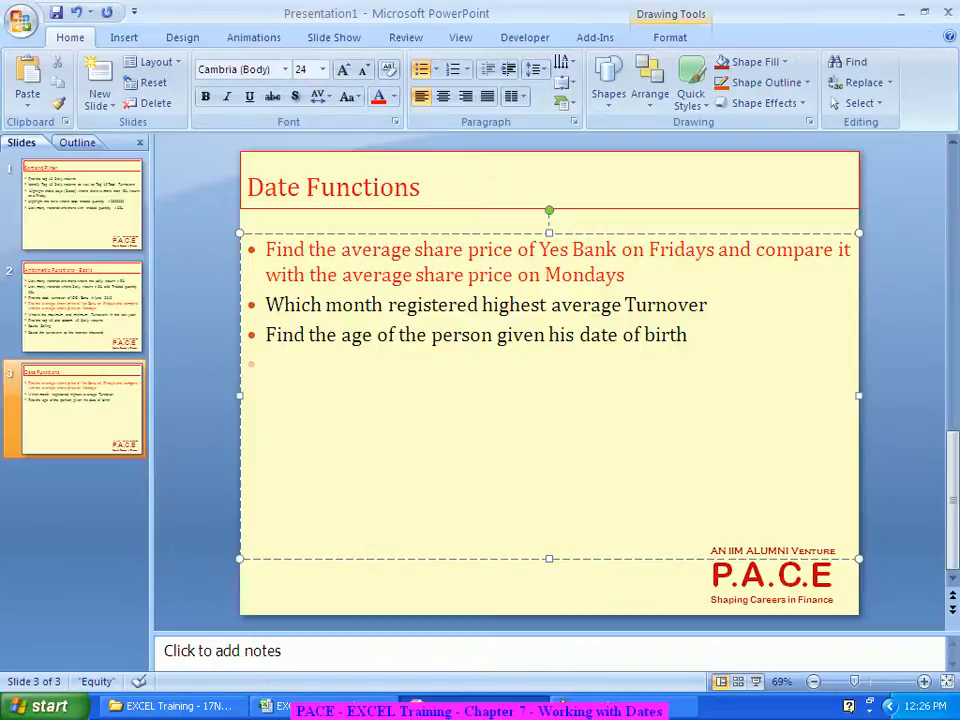
{"action": "key", "text": "alt+Tab"}
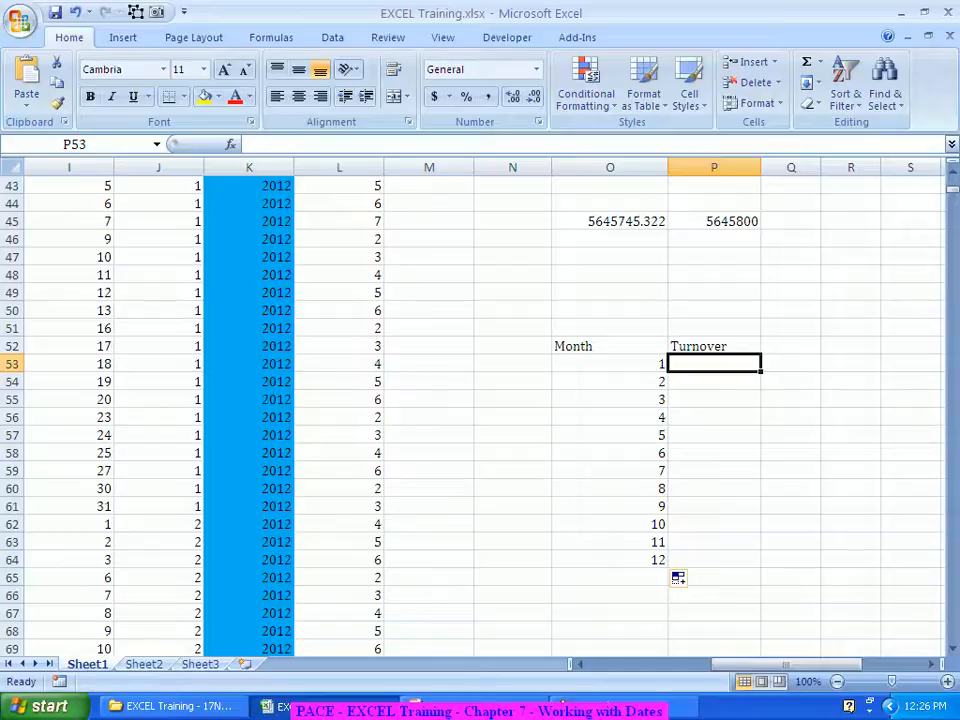
Step: Start an AVERAGEIF function in P53 and set its range to the Month column J:J
{"action": "type", "text": "=aver"}
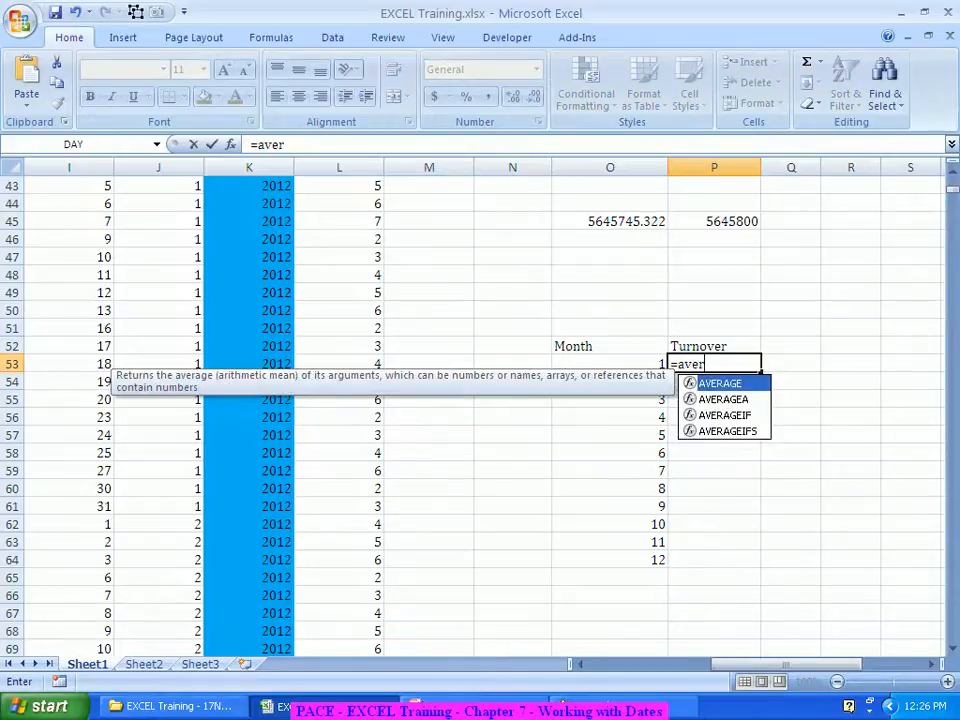
{"action": "key", "text": "Down"}
{"action": "key", "text": "Down"}
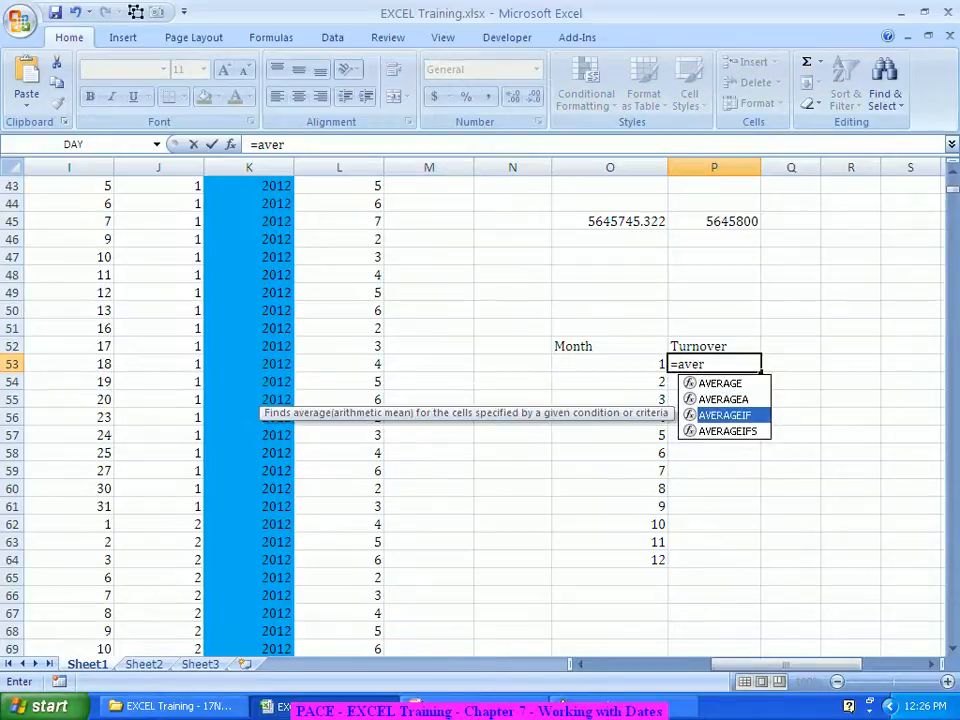
{"action": "key", "text": "Tab"}
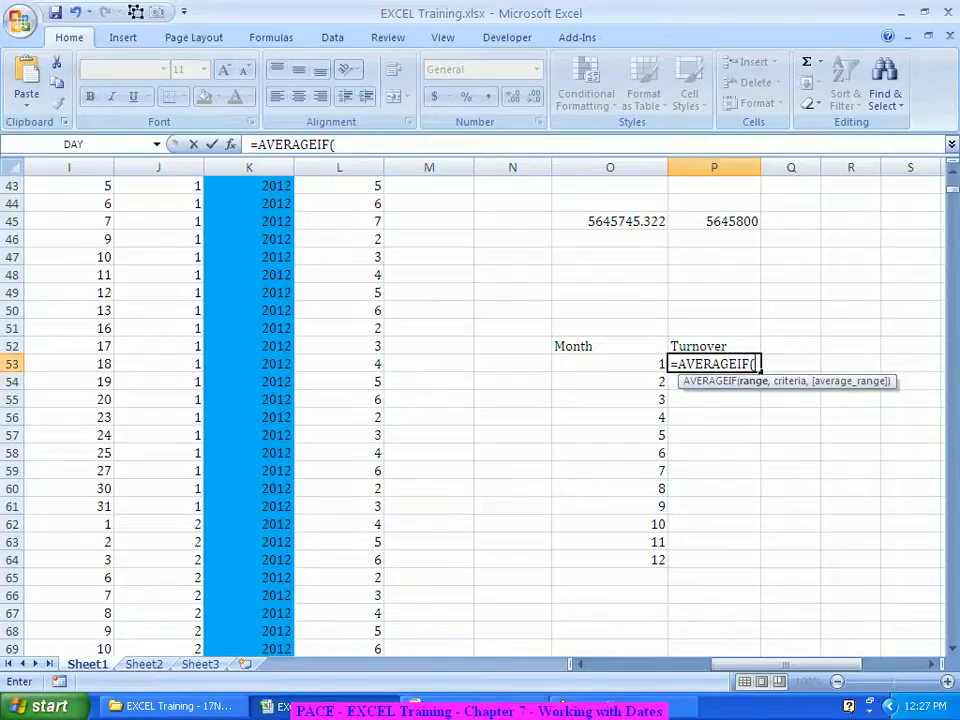
{"action": "key", "text": "ctrl+a"}
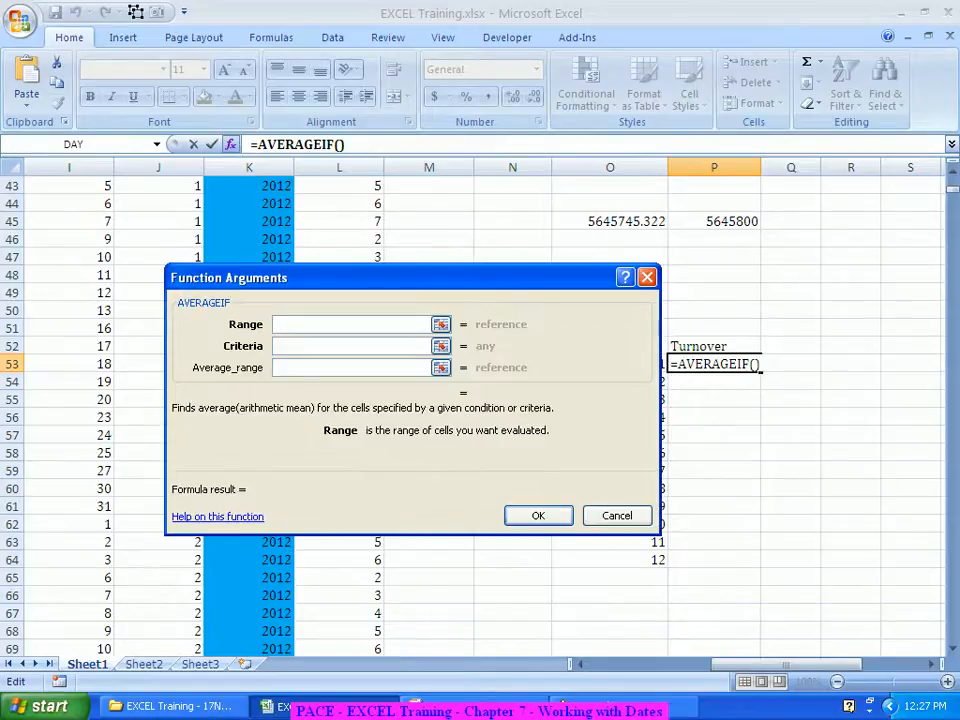
{"action": "left_click_drag", "start_coordinate": [400, 278], "coordinate": [379, 485]}
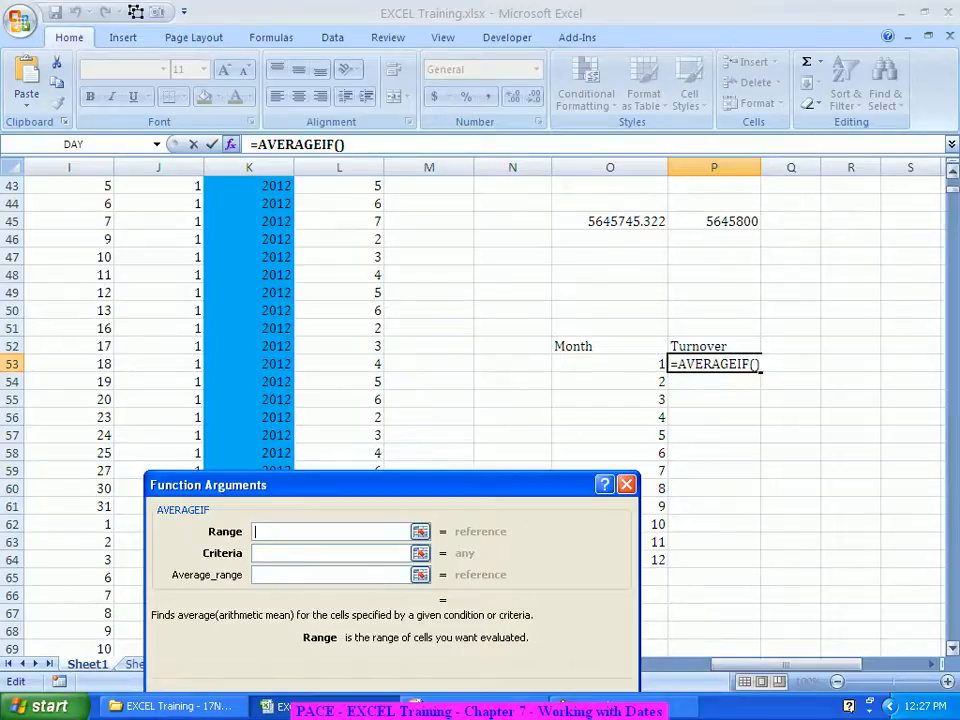
{"action": "left_click_drag", "start_coordinate": [953, 189], "coordinate": [953, 182]}
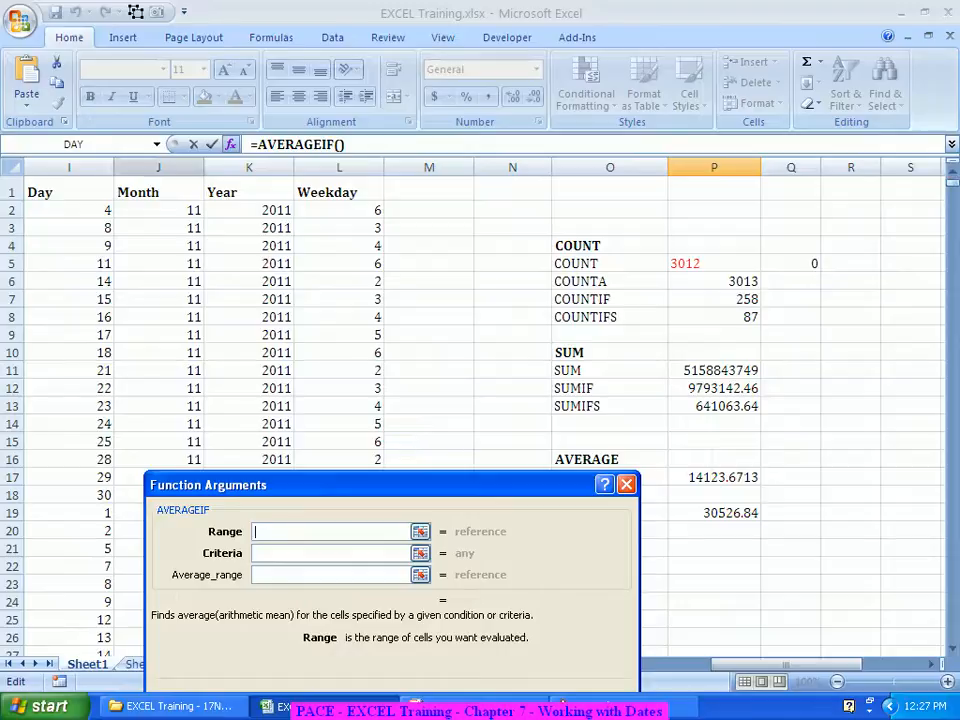
{"action": "left_click", "coordinate": [158, 168]}
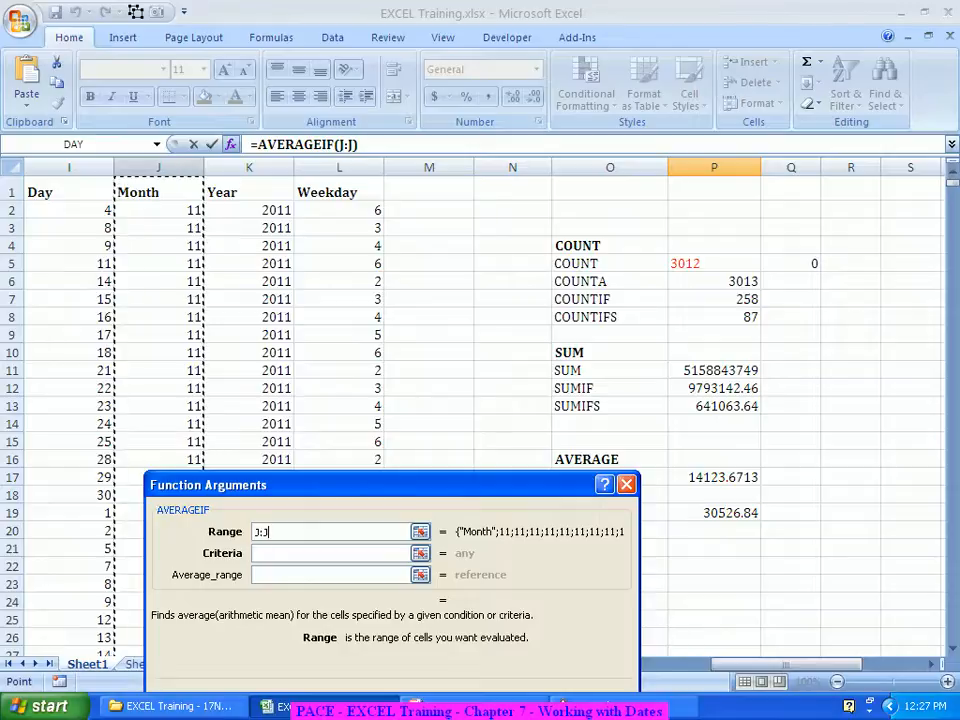
{"action": "key", "text": "Tab"}
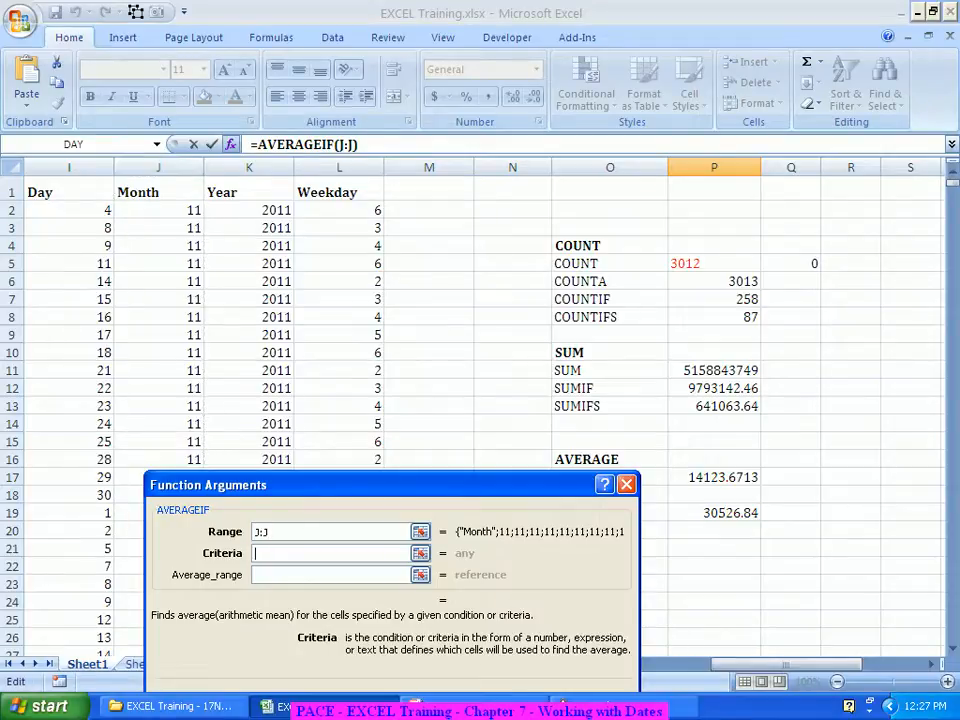
Step: Set the AVERAGEIF criteria to the first month number in cell O53
{"action": "left_click_drag", "start_coordinate": [390, 485], "coordinate": [381, 53]}
{"action": "scroll", "coordinate": [480, 420], "scroll_direction": "down", "scroll_amount": 14}
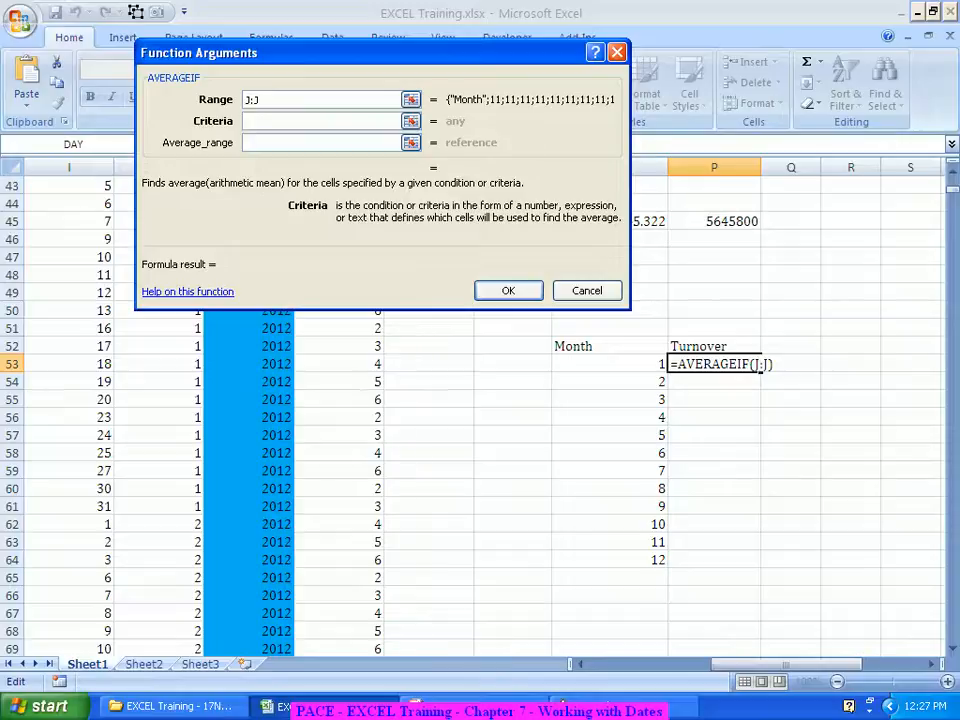
{"action": "left_click", "coordinate": [610, 364]}
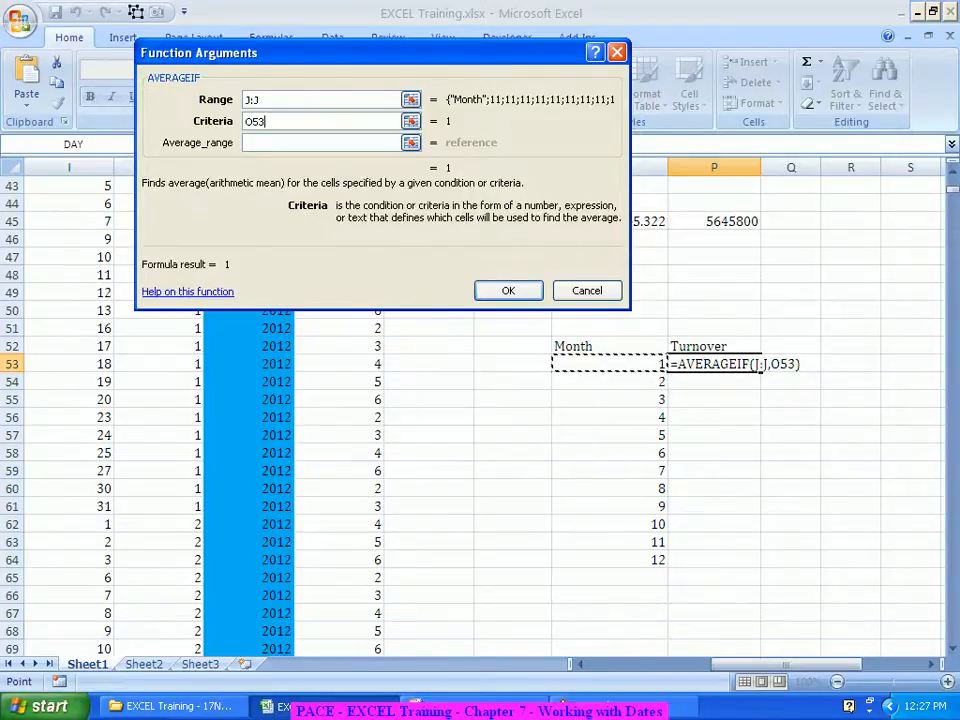
Step: Set the average range to the Turnover in Lacs column F:F, confirm the AVERAGEIF formula and copy it down to P64
{"action": "left_click", "coordinate": [321, 143]}
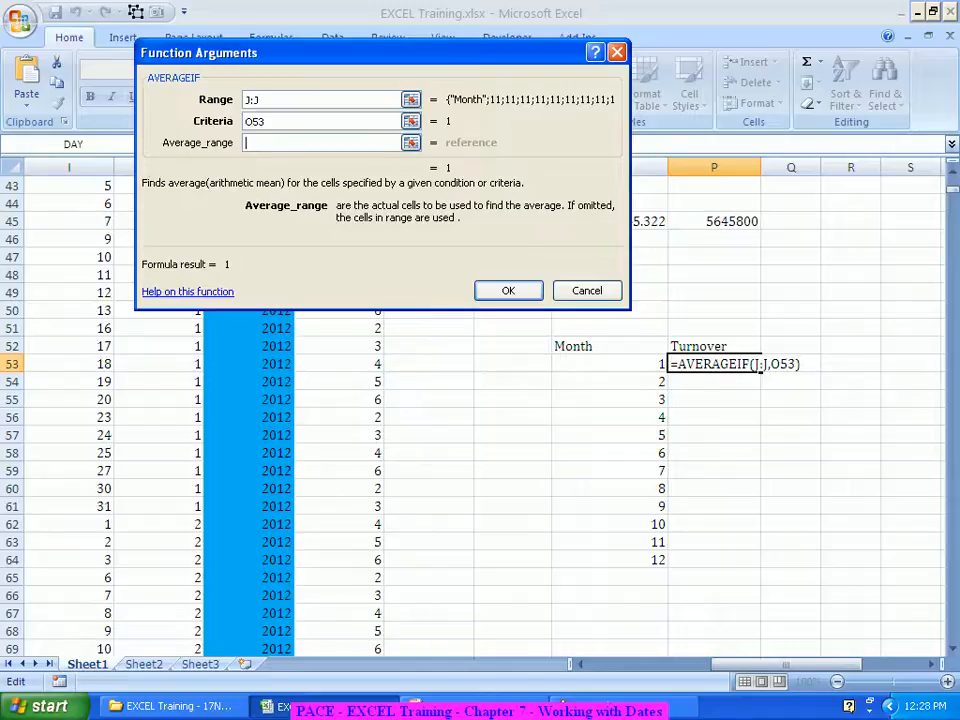
{"action": "scroll", "coordinate": [470, 420], "scroll_direction": "up", "scroll_amount": 14}
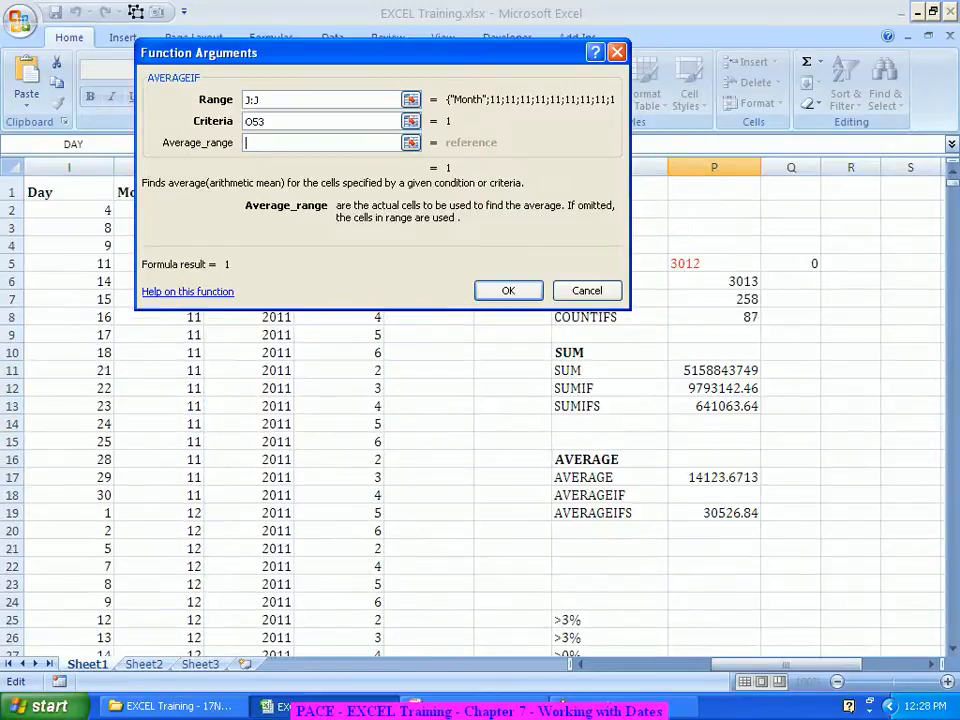
{"action": "left_click_drag", "start_coordinate": [250, 52], "coordinate": [596, 177]}
{"action": "left_click_drag", "start_coordinate": [771, 664], "coordinate": [740, 664]}
{"action": "left_click", "coordinate": [85, 168]}
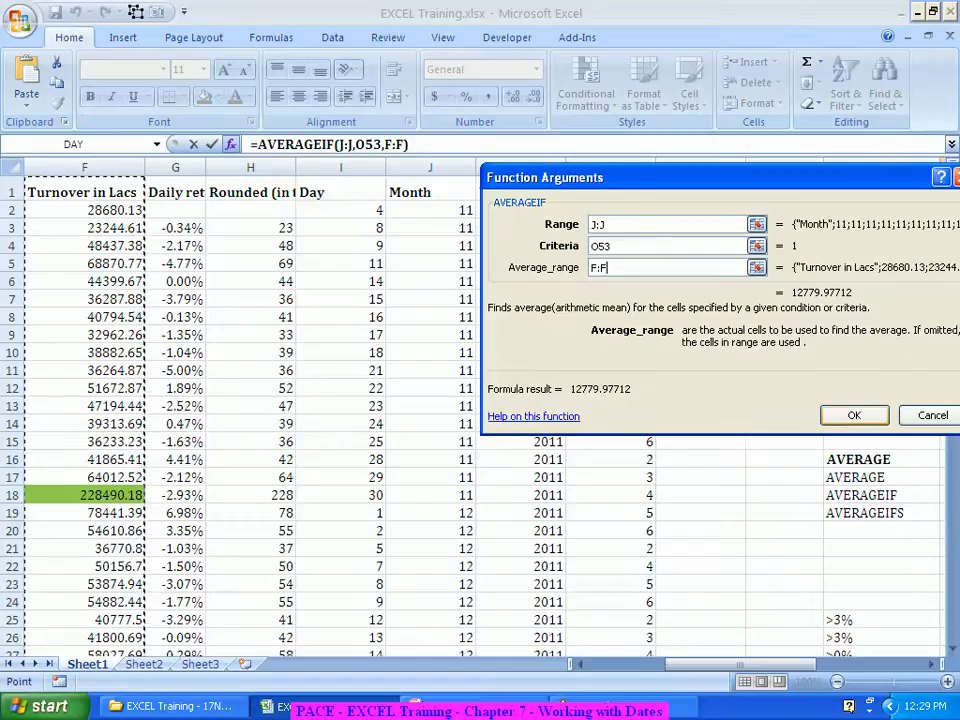
{"action": "key", "text": "Return"}
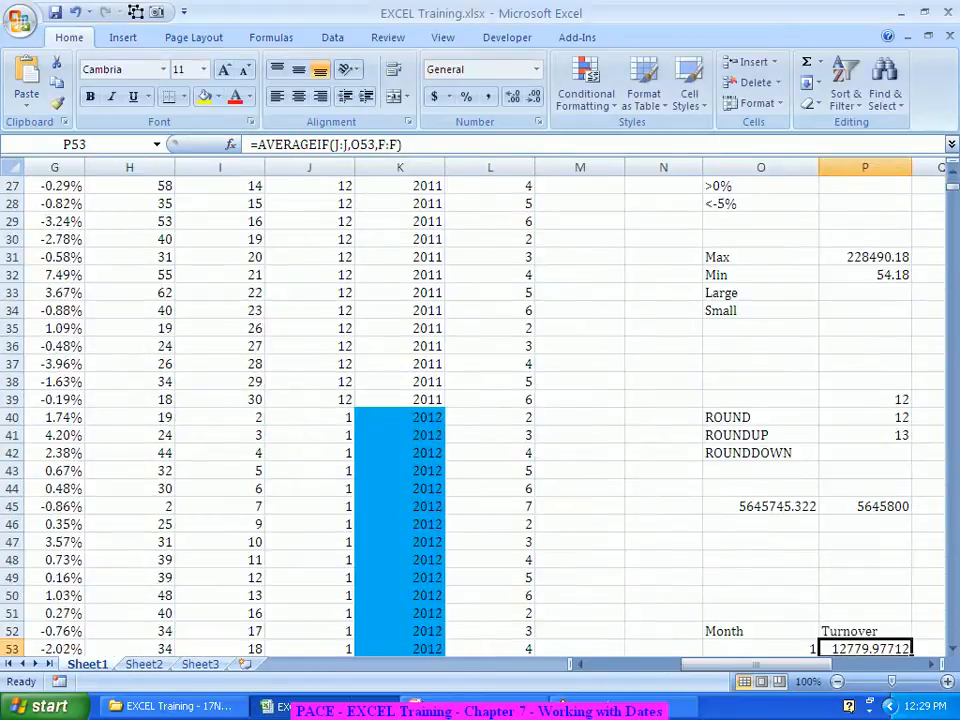
{"action": "scroll", "coordinate": [480, 410], "scroll_direction": "down", "scroll_amount": 6}
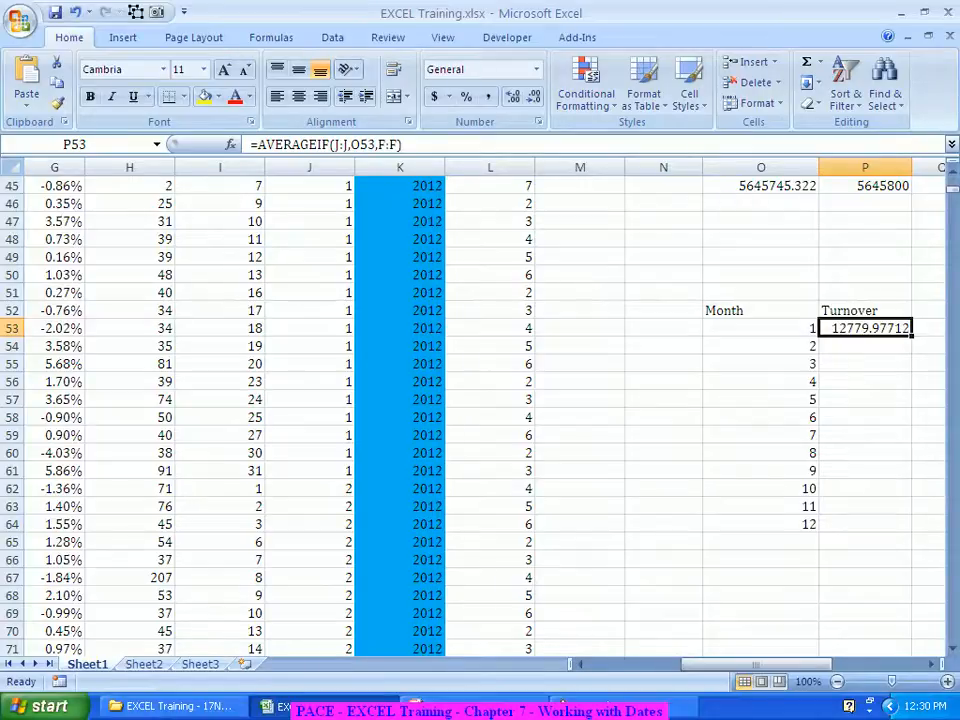
{"action": "left_click_drag", "start_coordinate": [911, 337], "coordinate": [905, 530]}
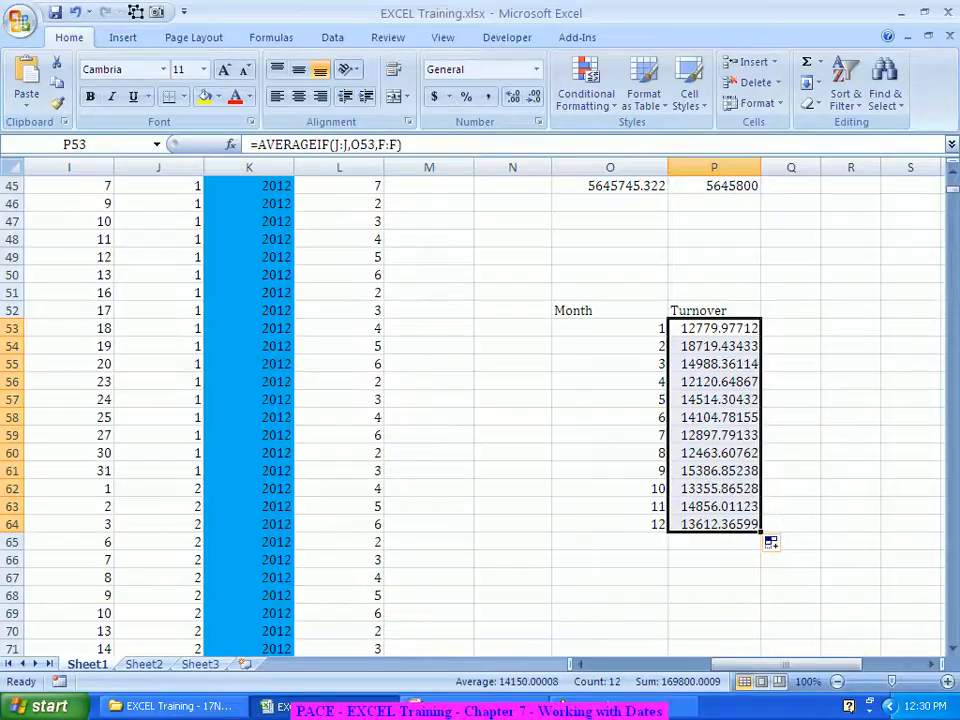
Step: Highlight the top 1 item in the average turnovers P53:P64 with Light Red Fill with Dark Red Text using conditional formatting
{"action": "left_click", "coordinate": [586, 90]}
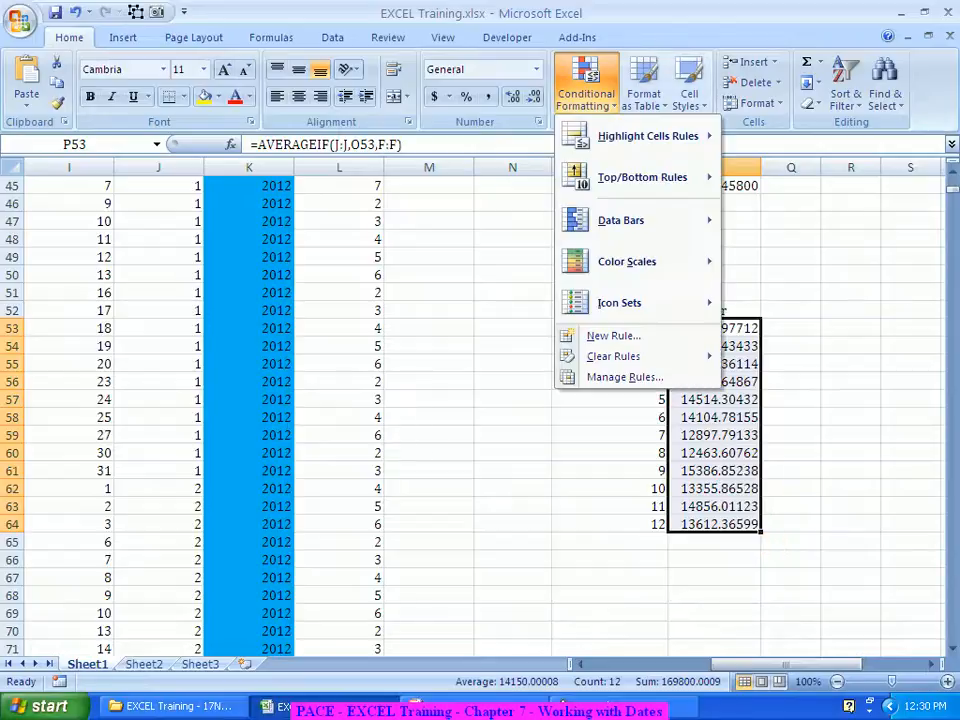
{"action": "mouse_move", "coordinate": [642, 177]}
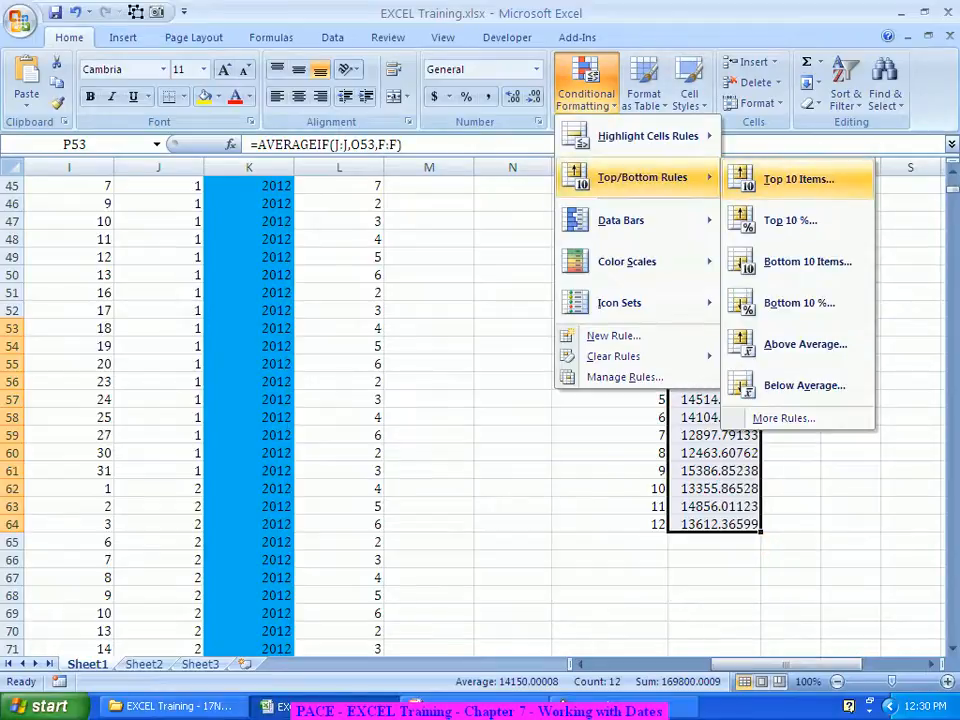
{"action": "left_click", "coordinate": [798, 179]}
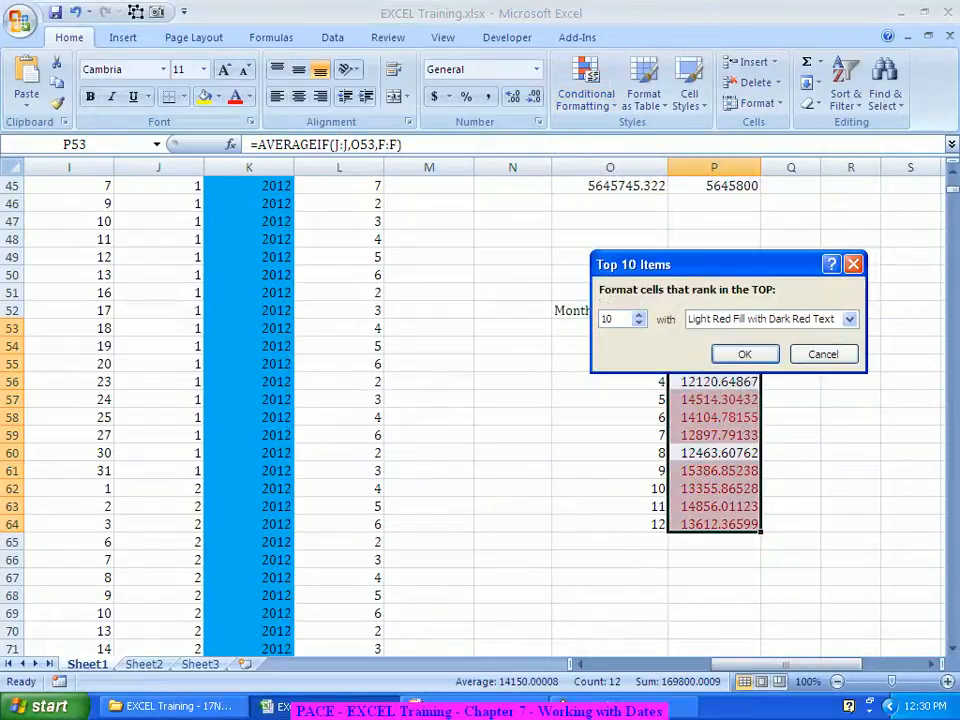
{"action": "key", "text": "BackSpace"}
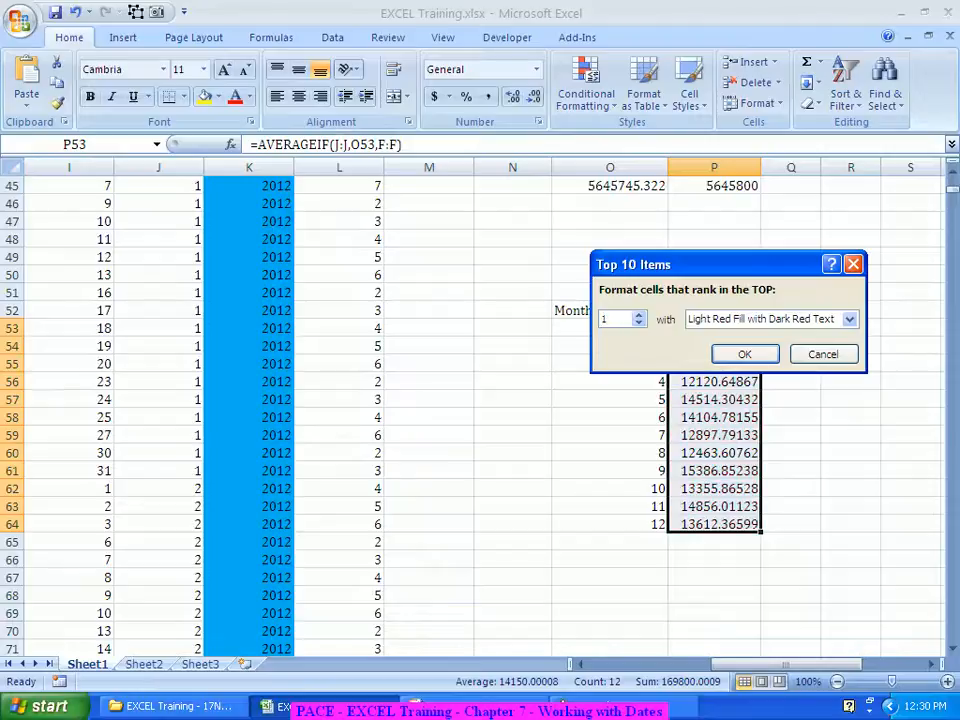
{"action": "key", "text": "Return"}
{"action": "left_click", "coordinate": [791, 382]}
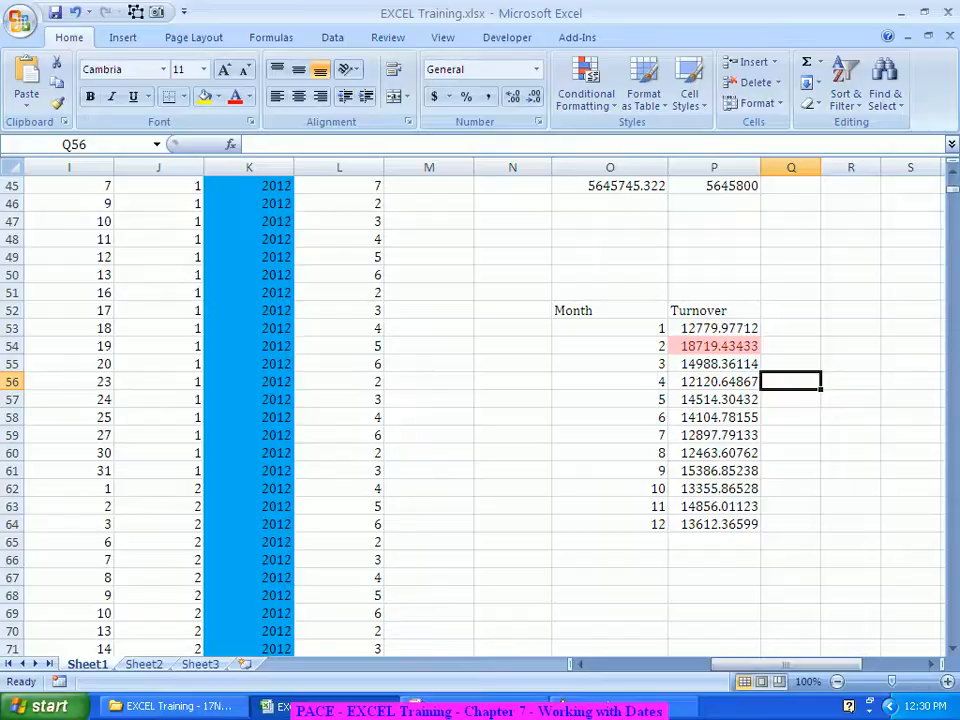
{"action": "left_click", "coordinate": [586, 92]}
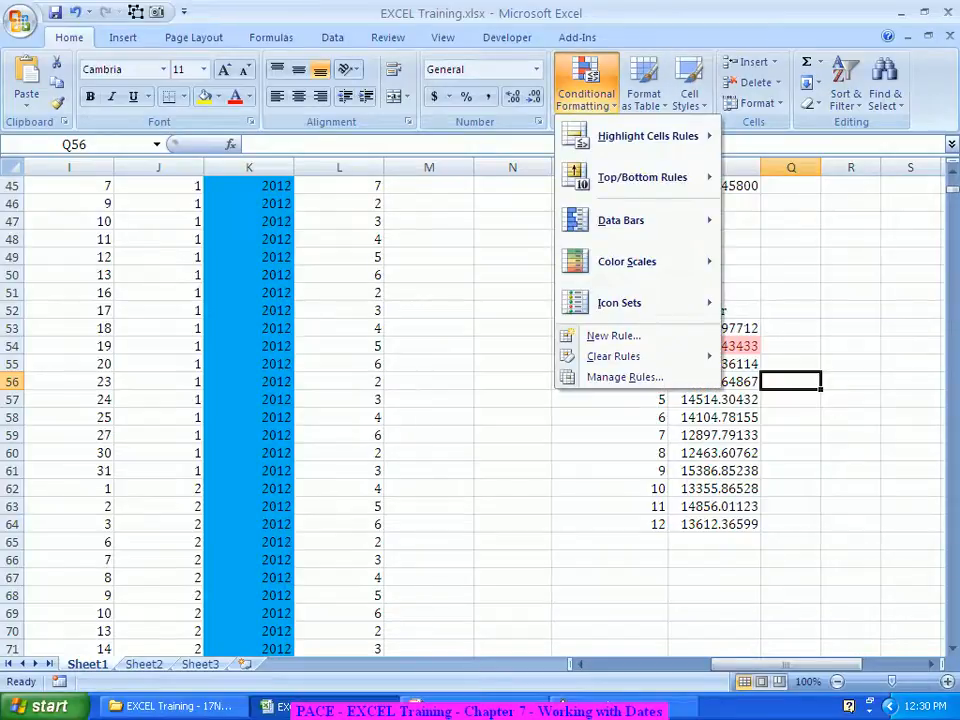
{"action": "key", "text": "Escape"}
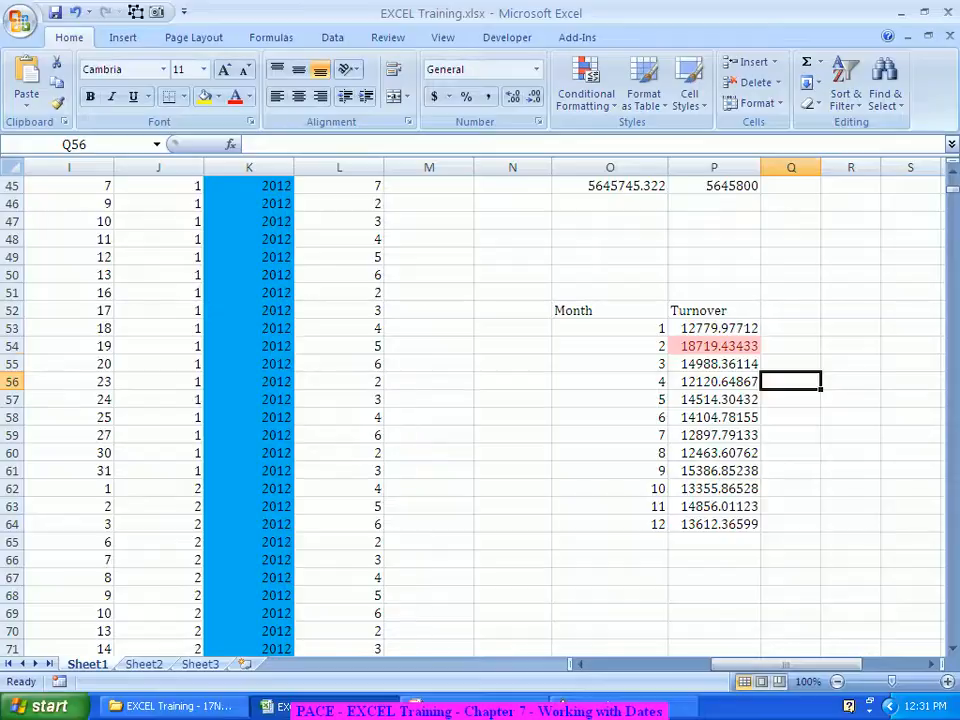
Step: Select P54, then switch to PowerPoint and consult the exercise comparing Yes Bank's average share price on Fridays and Mondays
{"action": "left_click", "coordinate": [714, 346]}
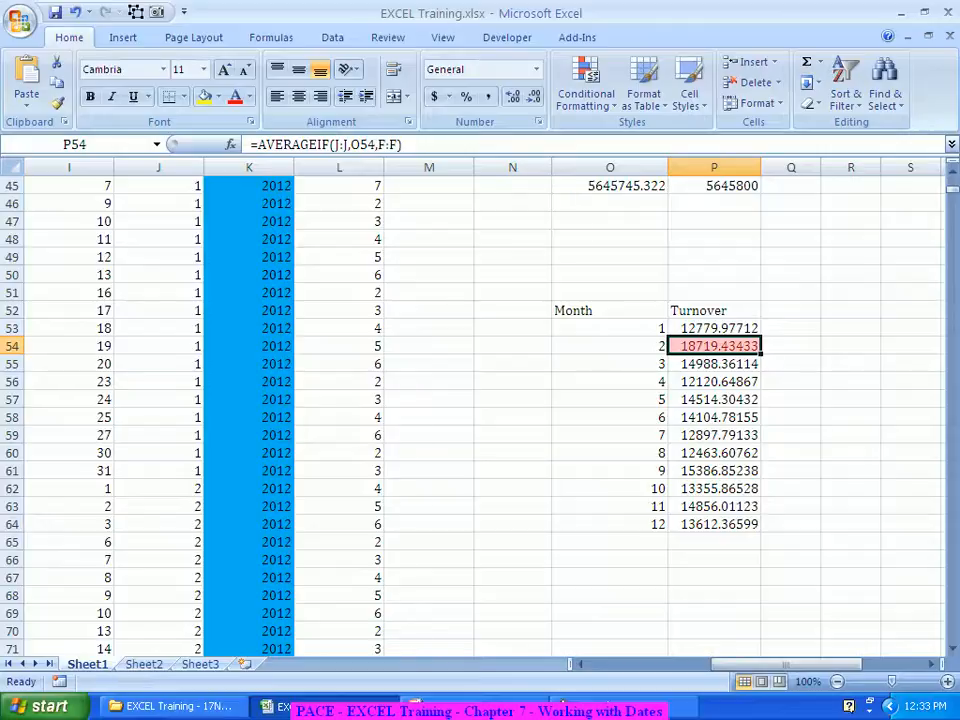
{"action": "key", "text": "alt+Tab"}
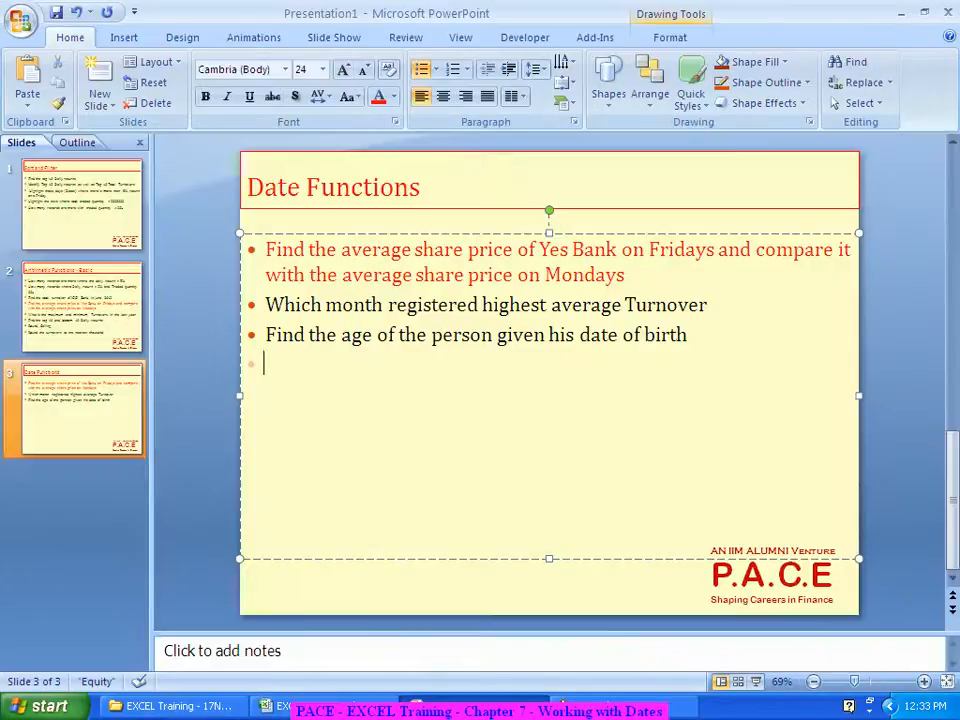
{"action": "left_click", "coordinate": [433, 249]}
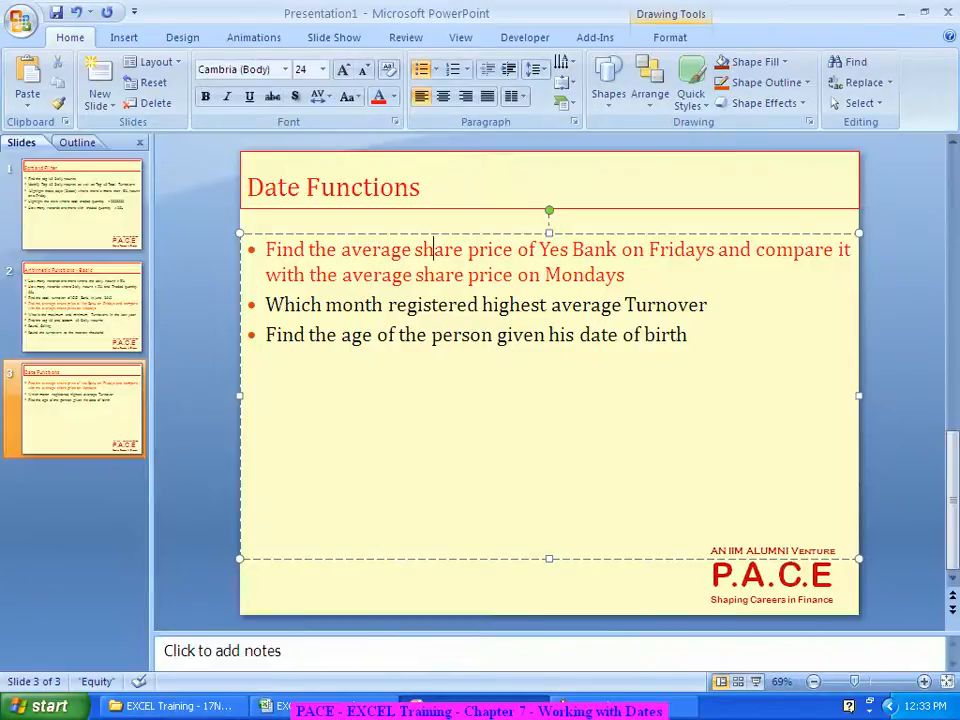
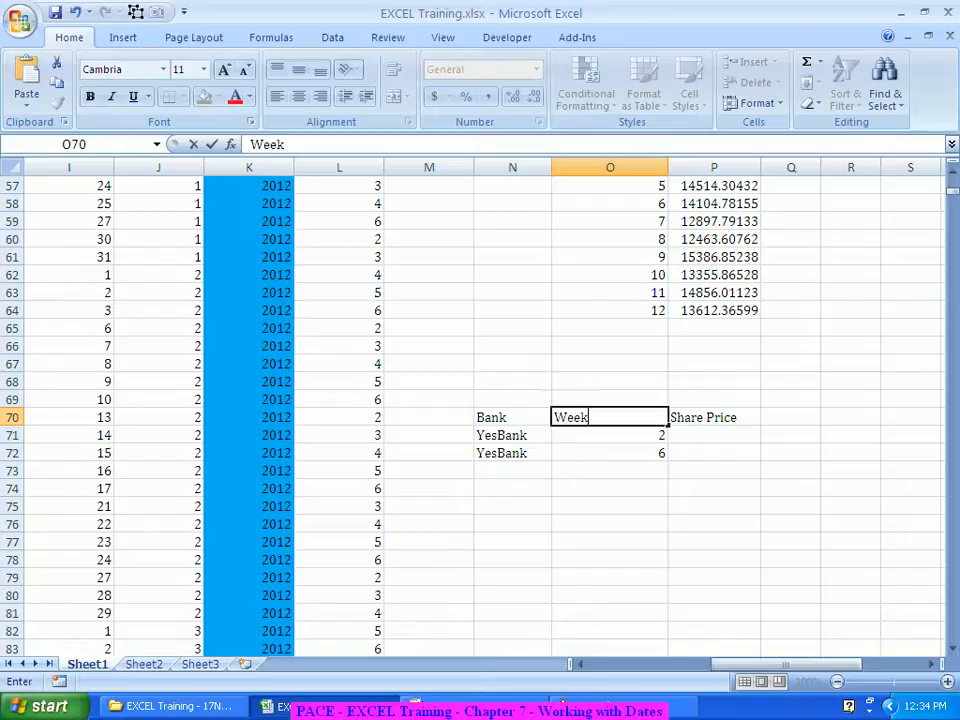
Step: Enter the heading Weekday in O70 and go over the YesBank rows of the comparison table
{"action": "key", "text": "Return"}
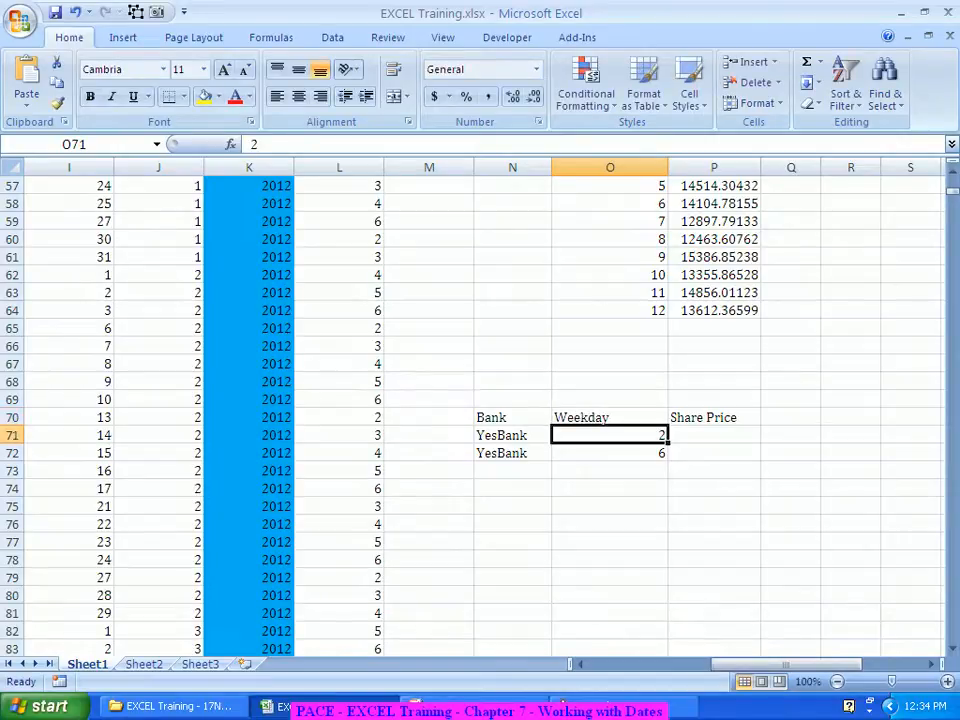
{"action": "left_click", "coordinate": [714, 435]}
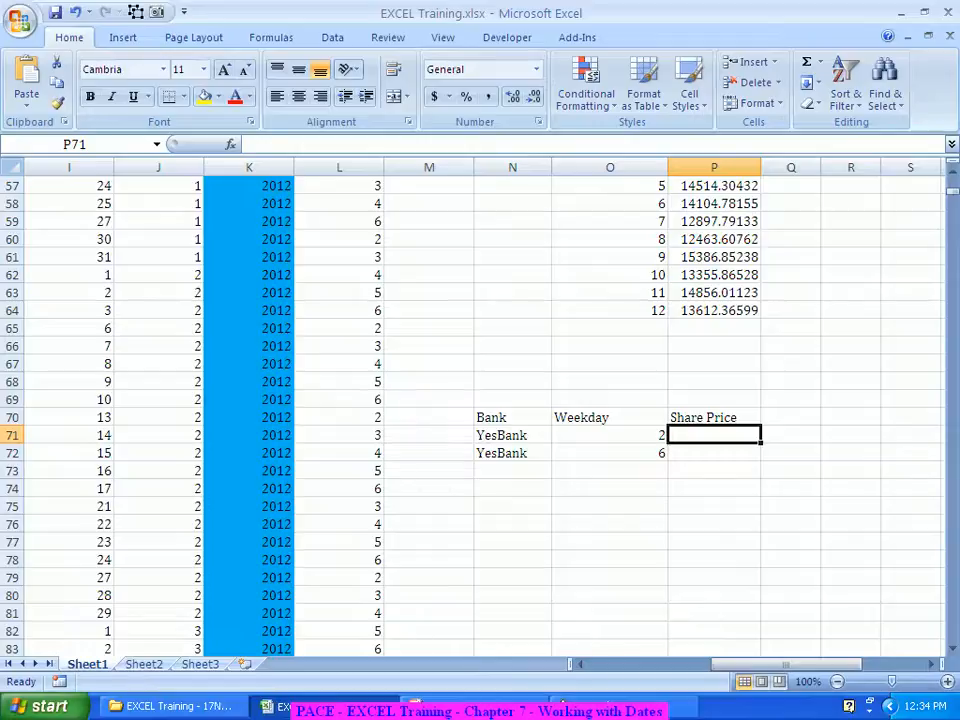
{"action": "left_click", "coordinate": [714, 453]}
{"action": "left_click", "coordinate": [512, 453]}
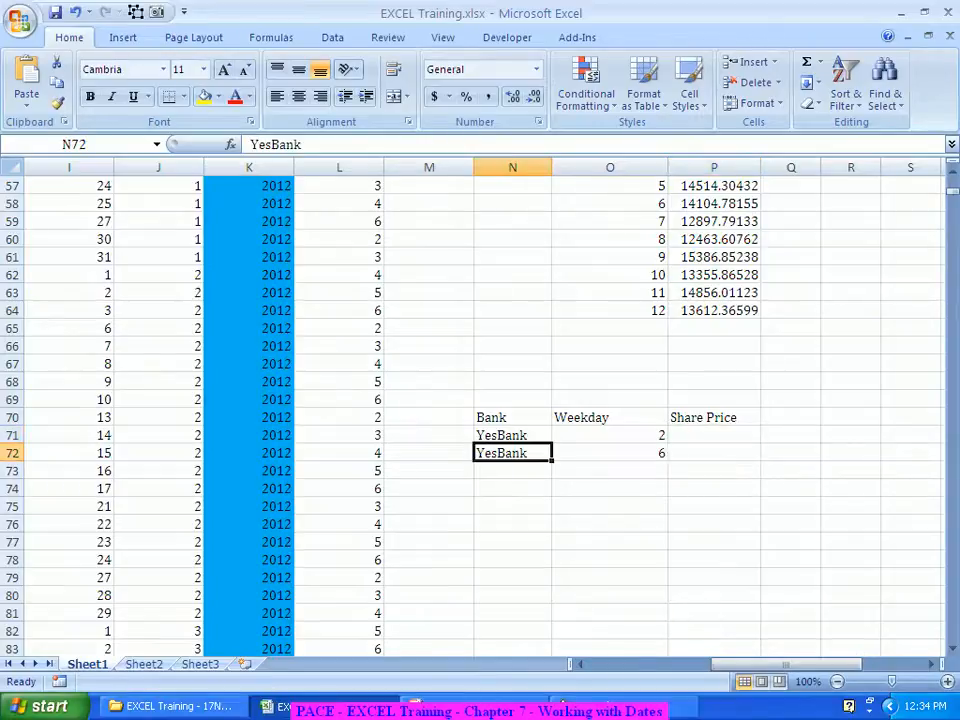
{"action": "left_click", "coordinate": [610, 453]}
{"action": "left_click", "coordinate": [714, 453]}
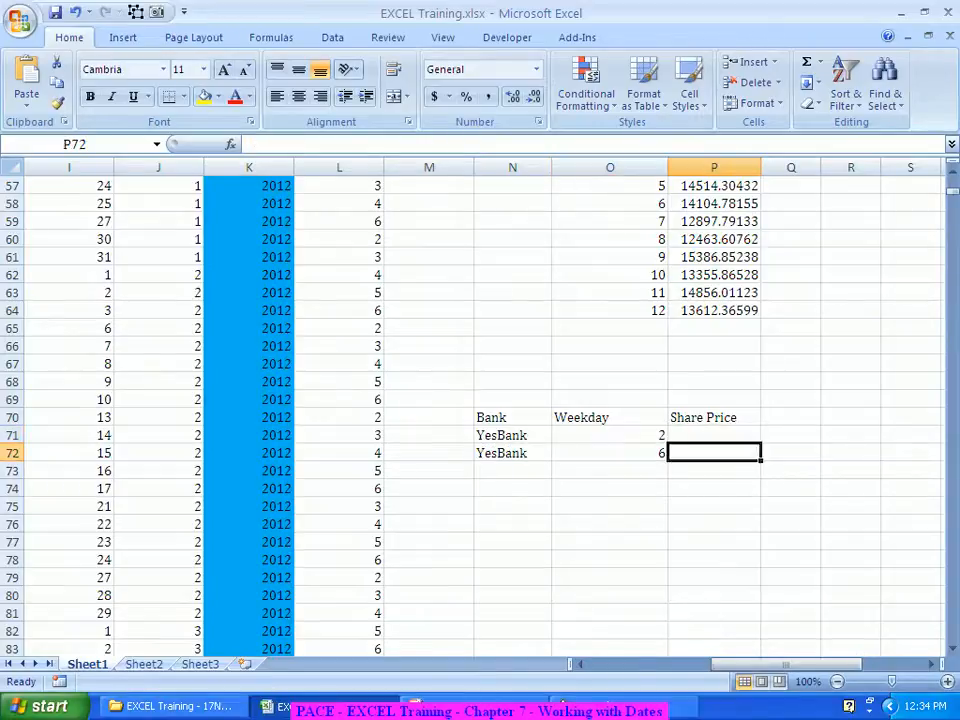
Step: Start an AVERAGEIFS function in the first Share Price cell, P71, and open its function arguments
{"action": "left_click", "coordinate": [714, 435]}
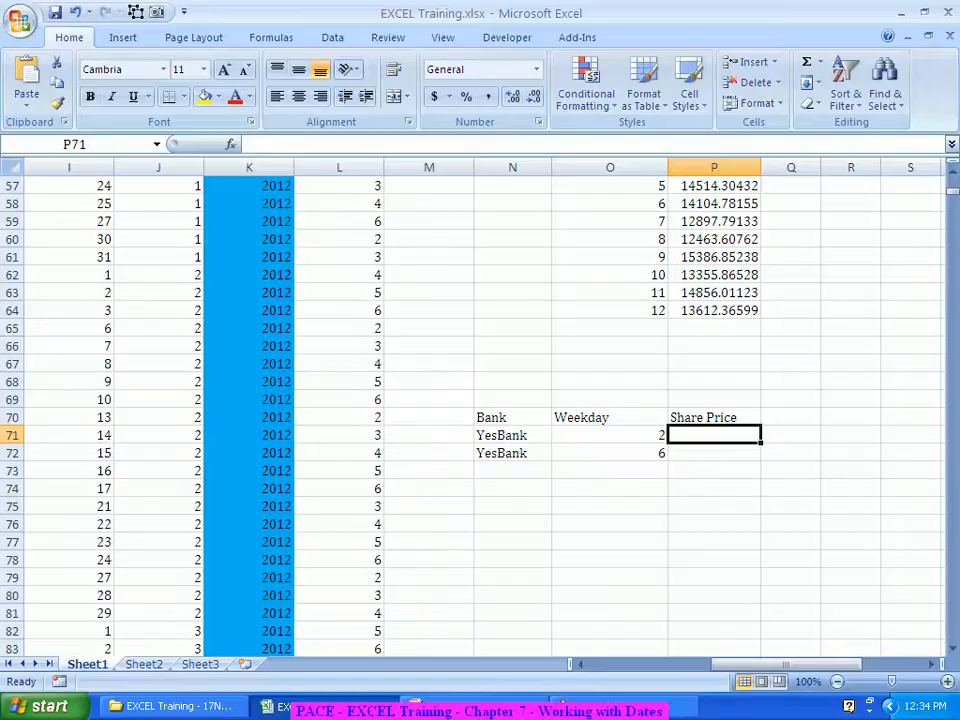
{"action": "type", "text": "=Aver"}
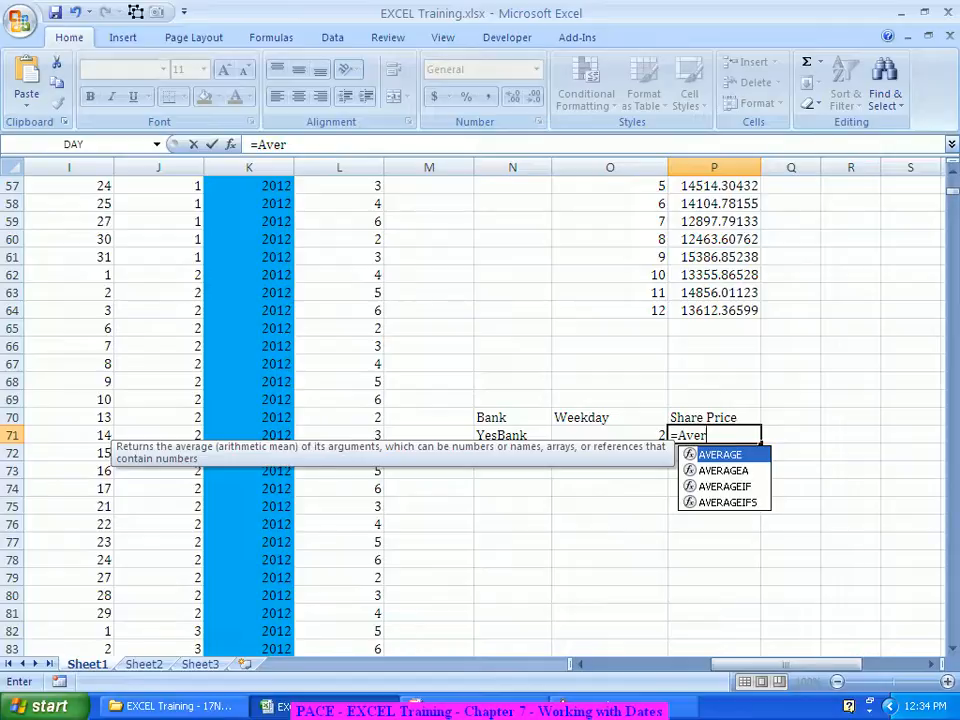
{"action": "key", "text": "Down"}
{"action": "key", "text": "Down"}
{"action": "key", "text": "Down"}
{"action": "key", "text": "Tab"}
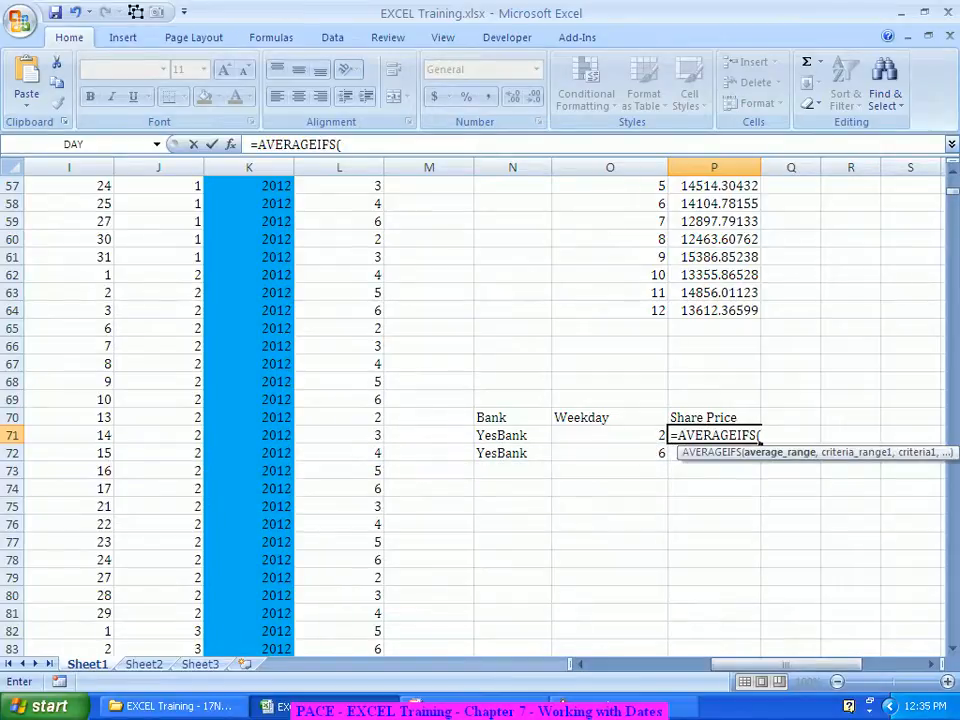
{"action": "key", "text": "ctrl+f"}
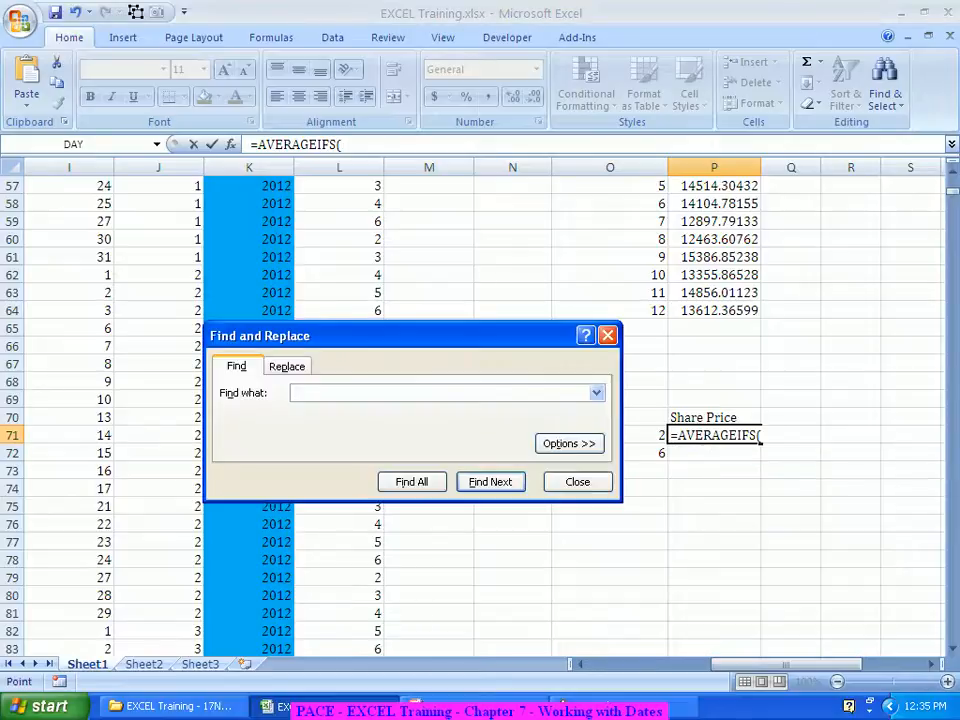
{"action": "key", "text": "Escape"}
{"action": "key", "text": "ctrl+a"}
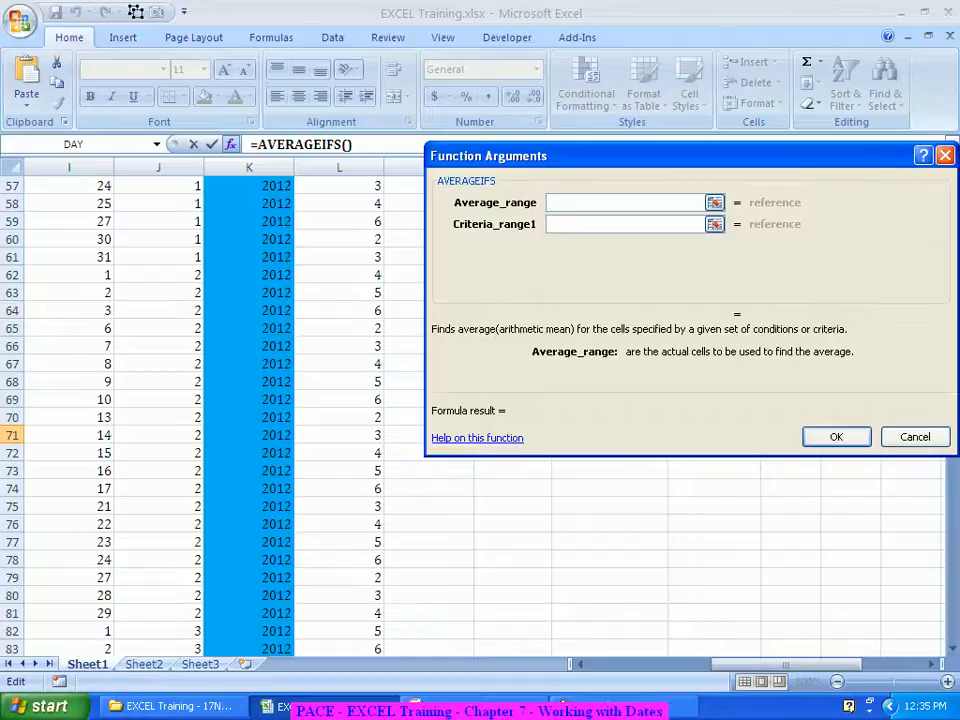
Step: Set the AVERAGEIFS average range to the Close Price column D:D
{"action": "left_click_drag", "start_coordinate": [670, 156], "coordinate": [526, 205]}
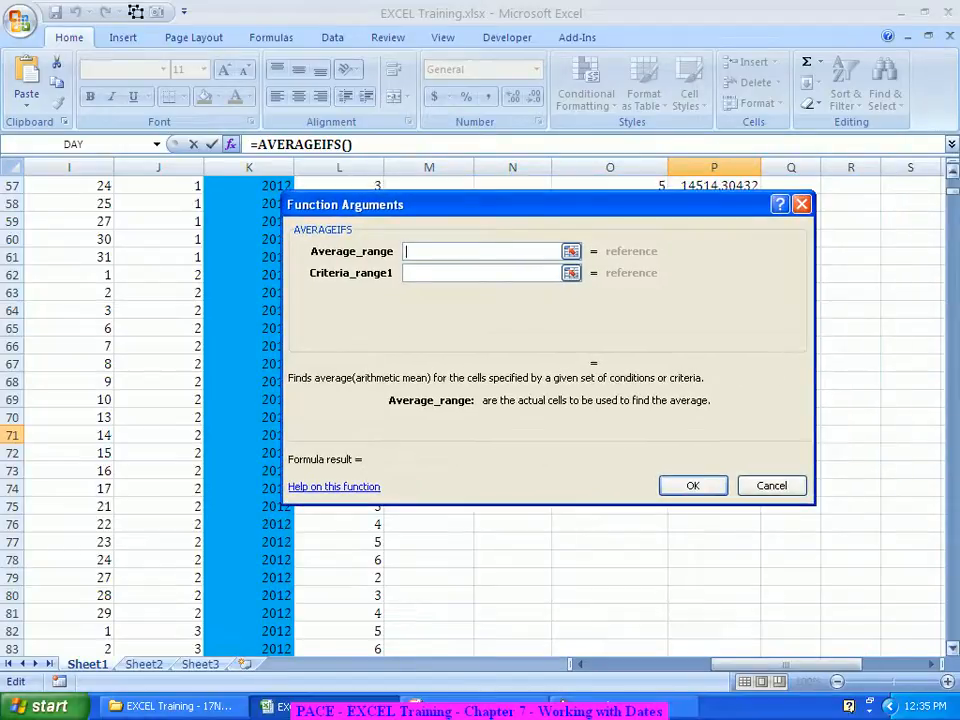
{"action": "left_click_drag", "start_coordinate": [952, 191], "coordinate": [952, 180]}
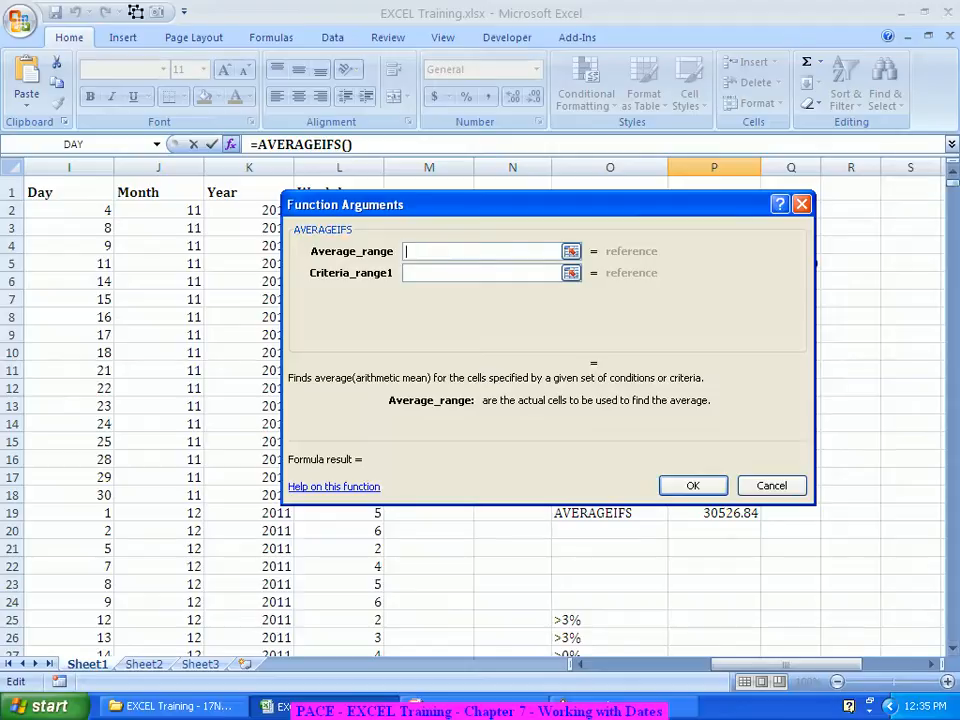
{"action": "left_click_drag", "start_coordinate": [778, 664], "coordinate": [654, 664]}
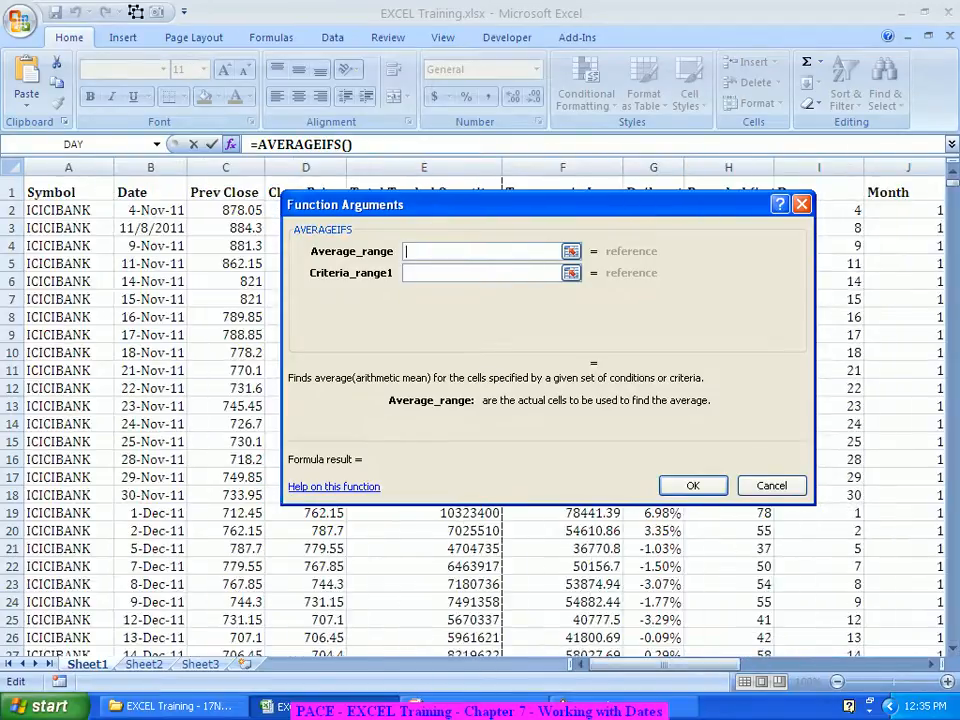
{"action": "left_click", "coordinate": [306, 168]}
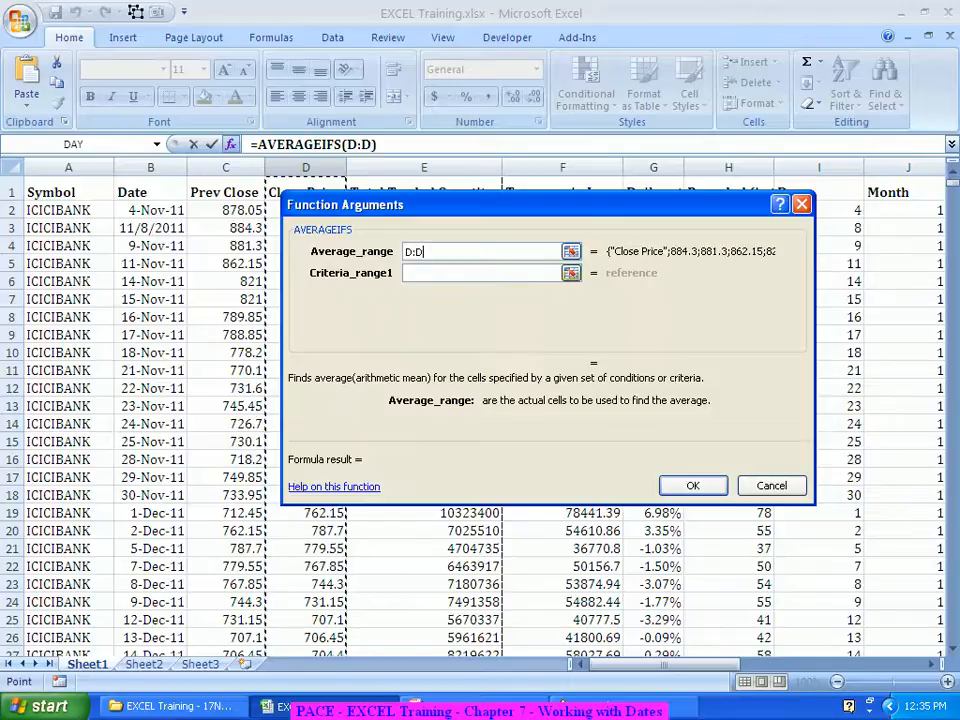
Step: Set the first AVERAGEIFS criteria range to the Symbol column A:A
{"action": "left_click_drag", "start_coordinate": [450, 205], "coordinate": [467, 262]}
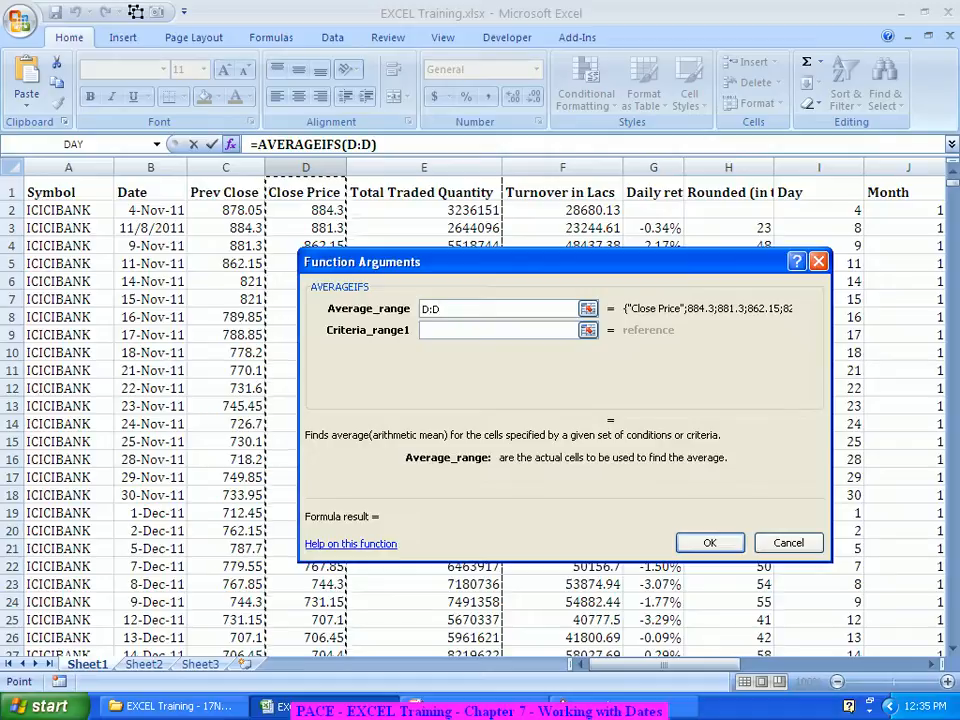
{"action": "left_click", "coordinate": [498, 330]}
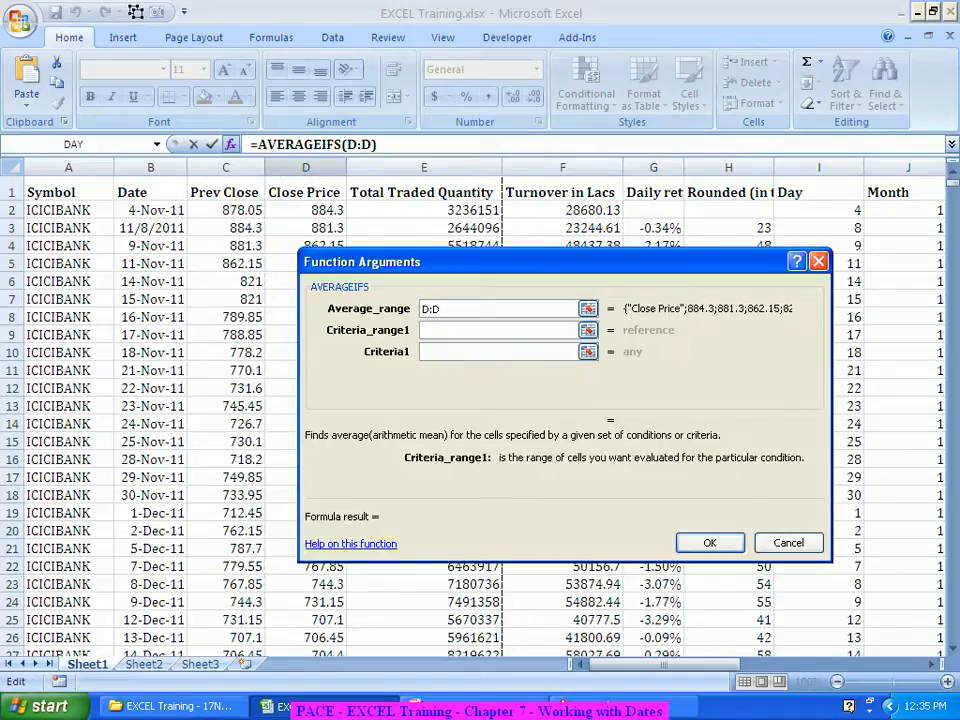
{"action": "left_click", "coordinate": [68, 168]}
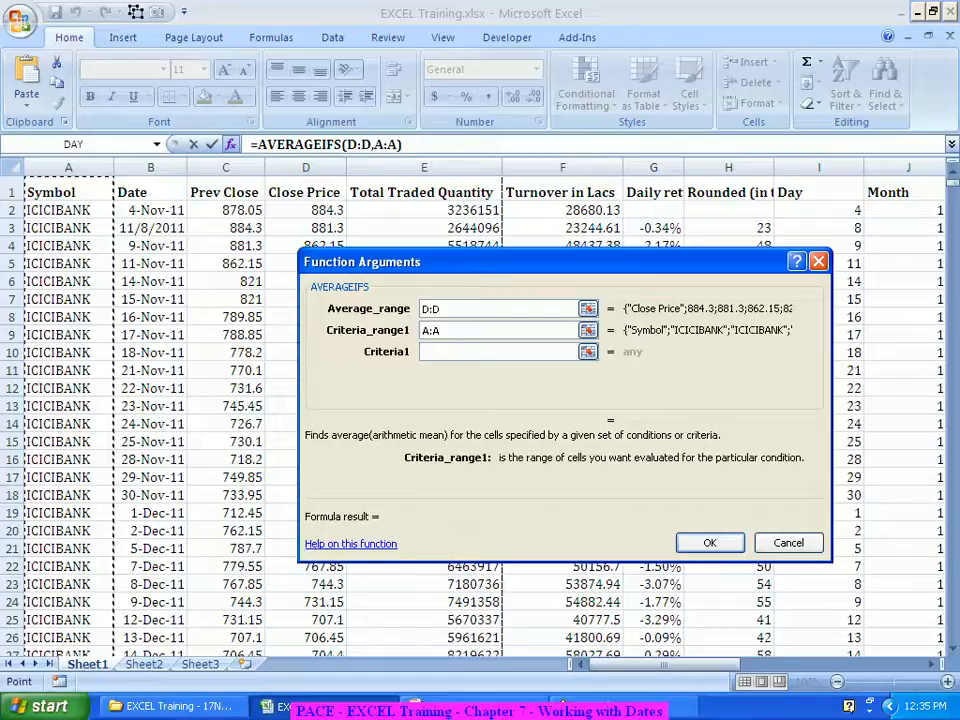
Step: Set the first AVERAGEIFS criterion to the YesBank name in cell N71
{"action": "left_click", "coordinate": [498, 352]}
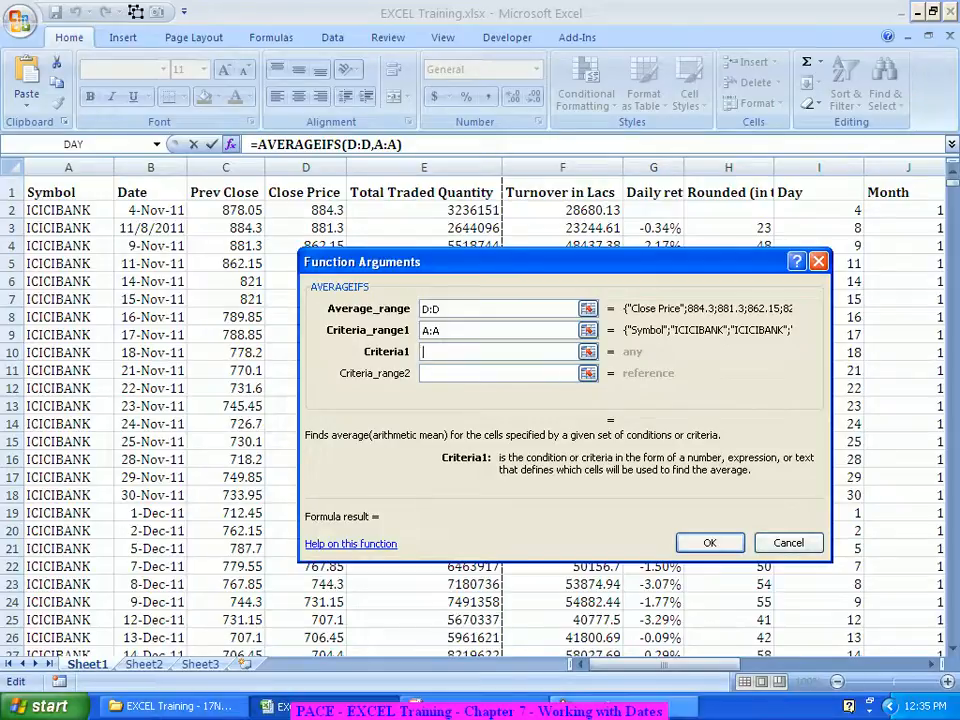
{"action": "left_click_drag", "start_coordinate": [664, 664], "coordinate": [771, 664]}
{"action": "scroll", "coordinate": [771, 664], "scroll_direction": "down", "scroll_amount": 3}
{"action": "scroll", "coordinate": [480, 410], "scroll_direction": "down", "scroll_amount": 7}
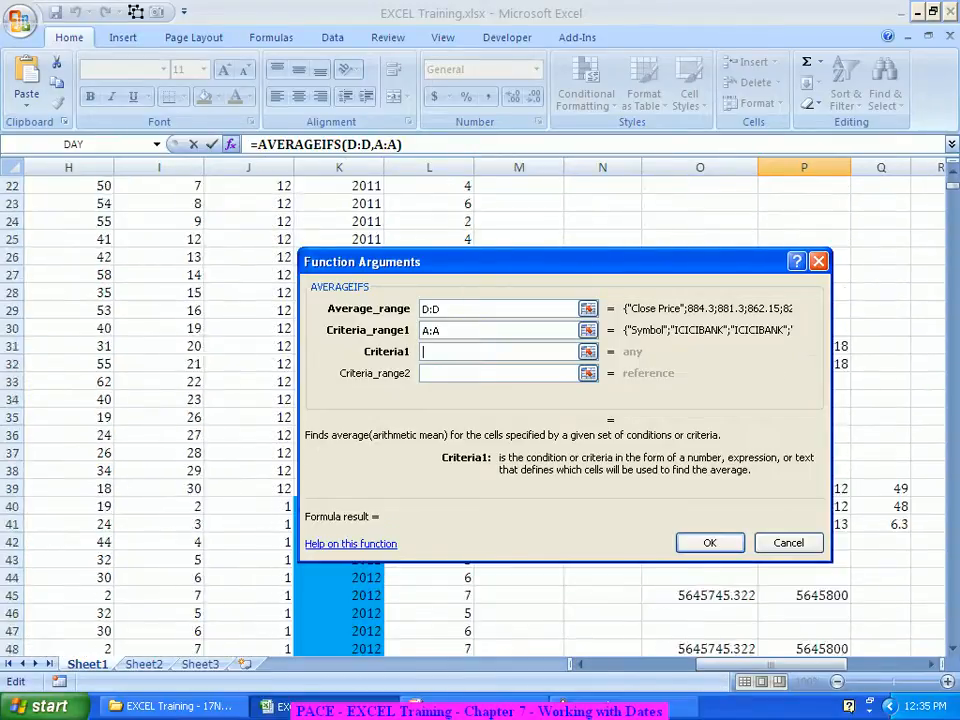
{"action": "scroll", "coordinate": [480, 410], "scroll_direction": "down", "scroll_amount": 9}
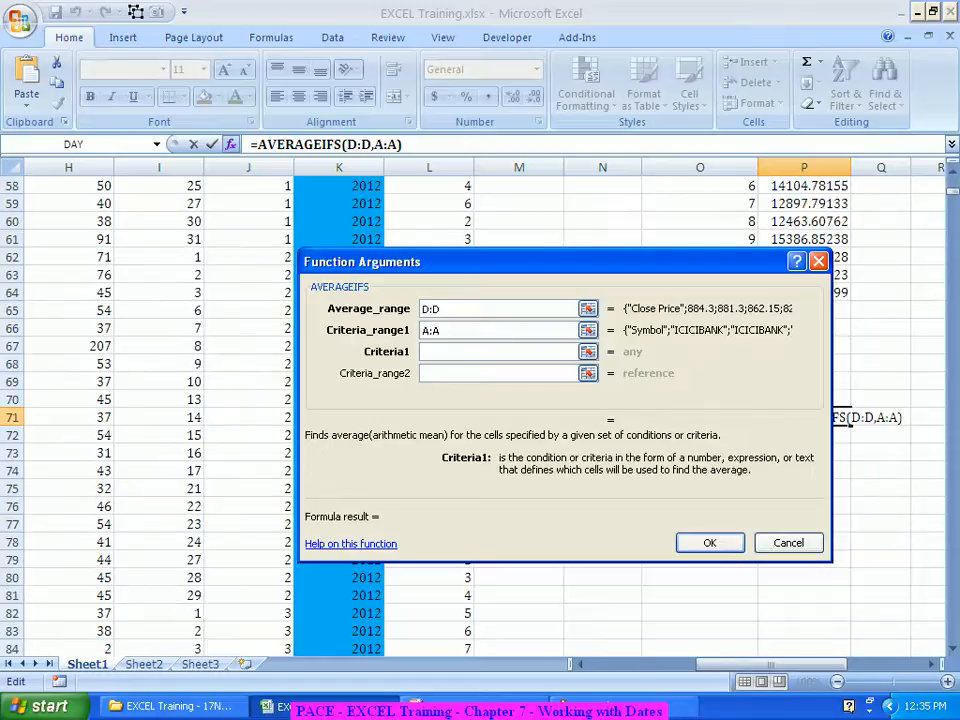
{"action": "left_click_drag", "start_coordinate": [400, 261], "coordinate": [100, 276]}
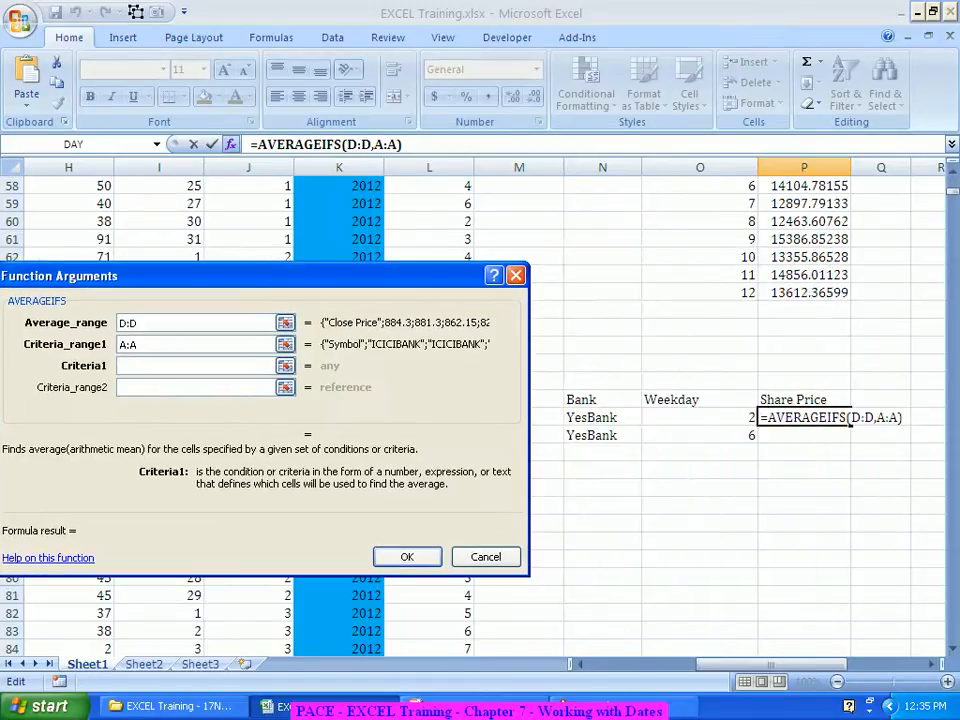
{"action": "left_click", "coordinate": [602, 418]}
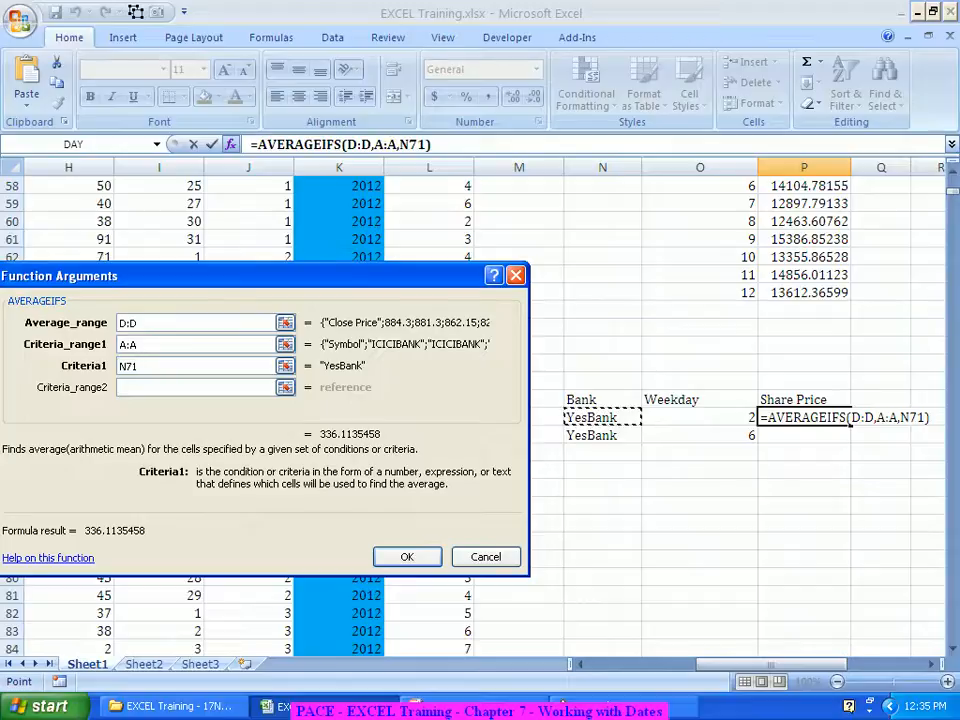
Step: Set the second AVERAGEIFS criteria range to the Weekday column L:L and go to the second criterion
{"action": "key", "text": "Tab"}
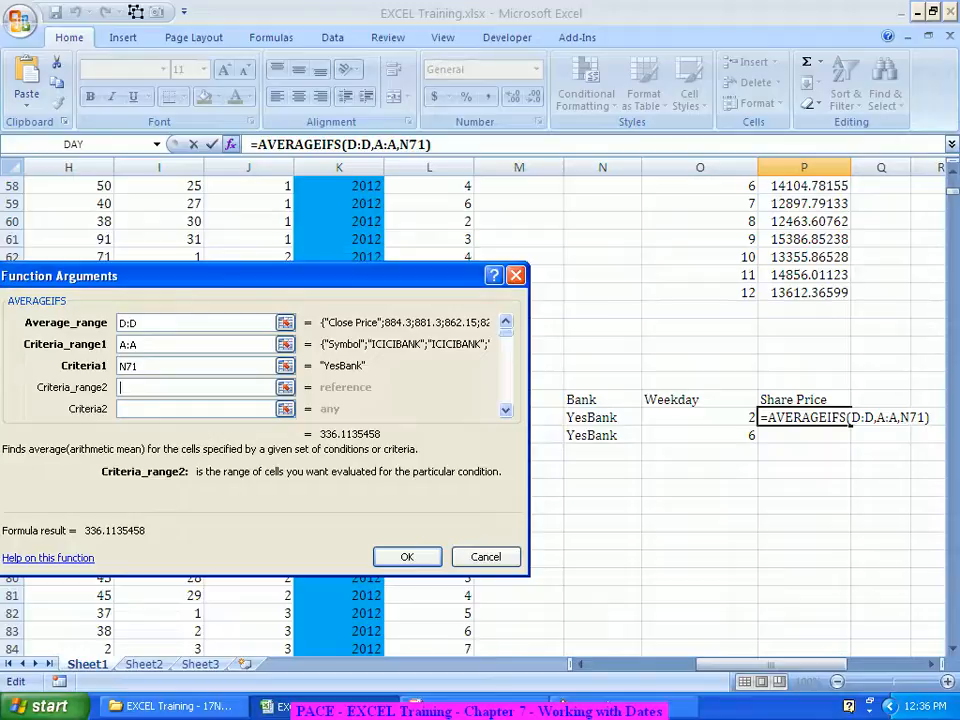
{"action": "left_click_drag", "start_coordinate": [952, 191], "coordinate": [952, 180]}
{"action": "left_click", "coordinate": [429, 167]}
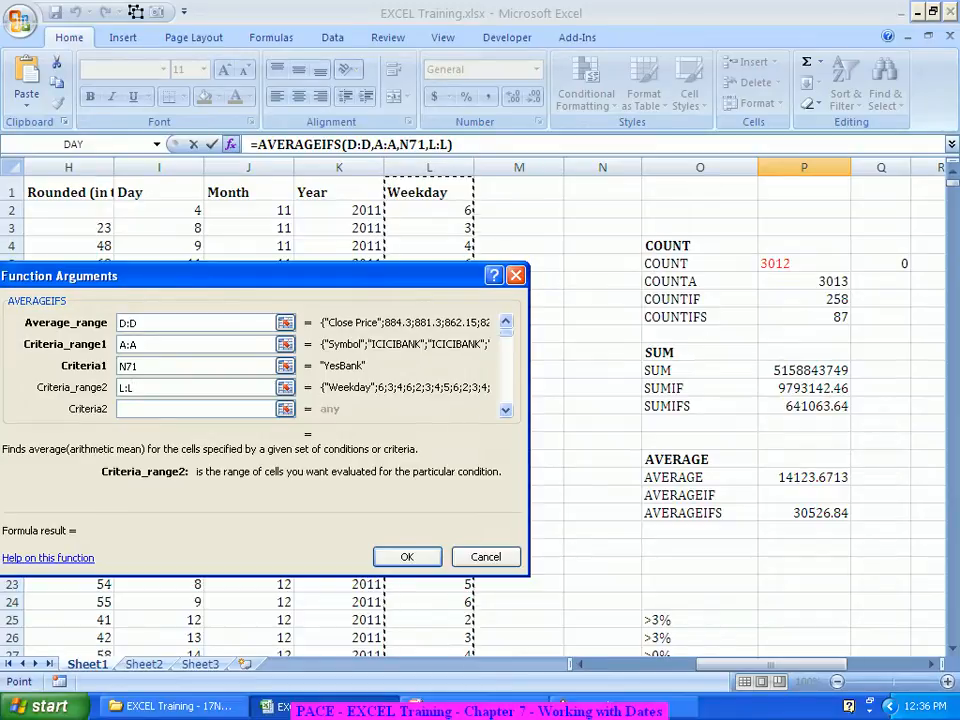
{"action": "left_click", "coordinate": [190, 409]}
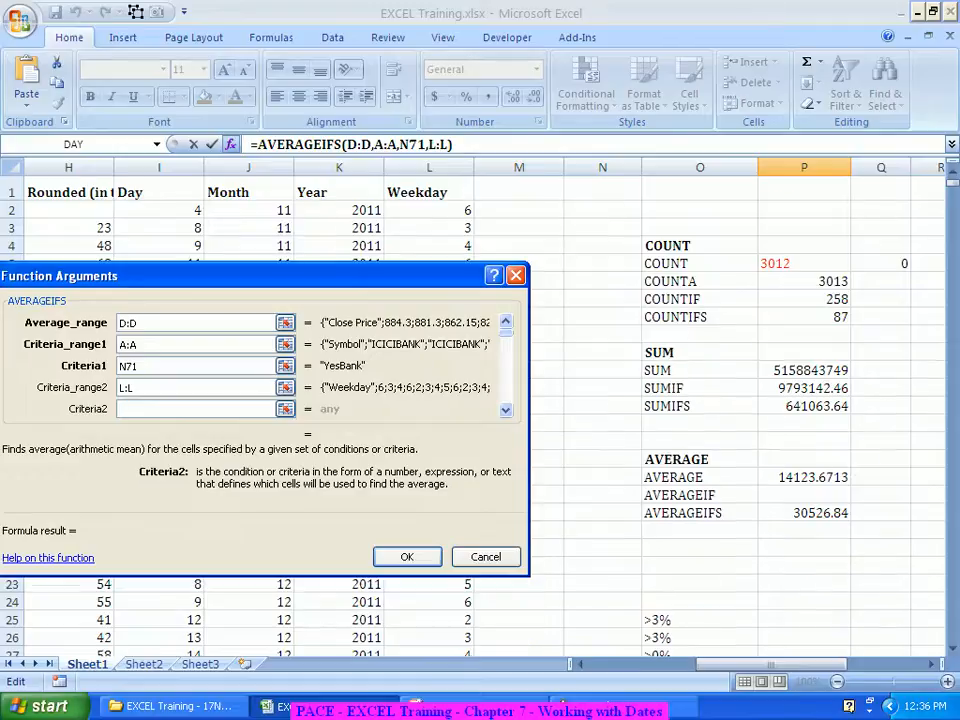
Step: Set the second AVERAGEIFS criterion to weekday cell O71, confirm the formula and copy it down to P72
{"action": "scroll", "coordinate": [740, 450], "scroll_direction": "down", "scroll_amount": 16}
{"action": "scroll", "coordinate": [740, 450], "scroll_direction": "down", "scroll_amount": 2}
{"action": "left_click", "coordinate": [700, 471]}
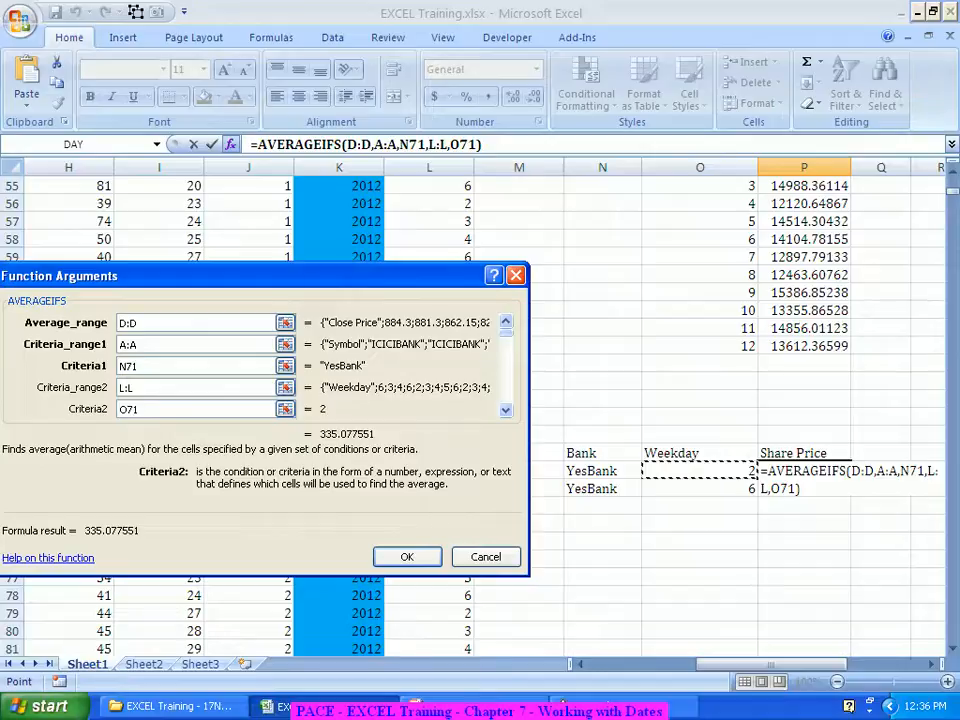
{"action": "key", "text": "Return"}
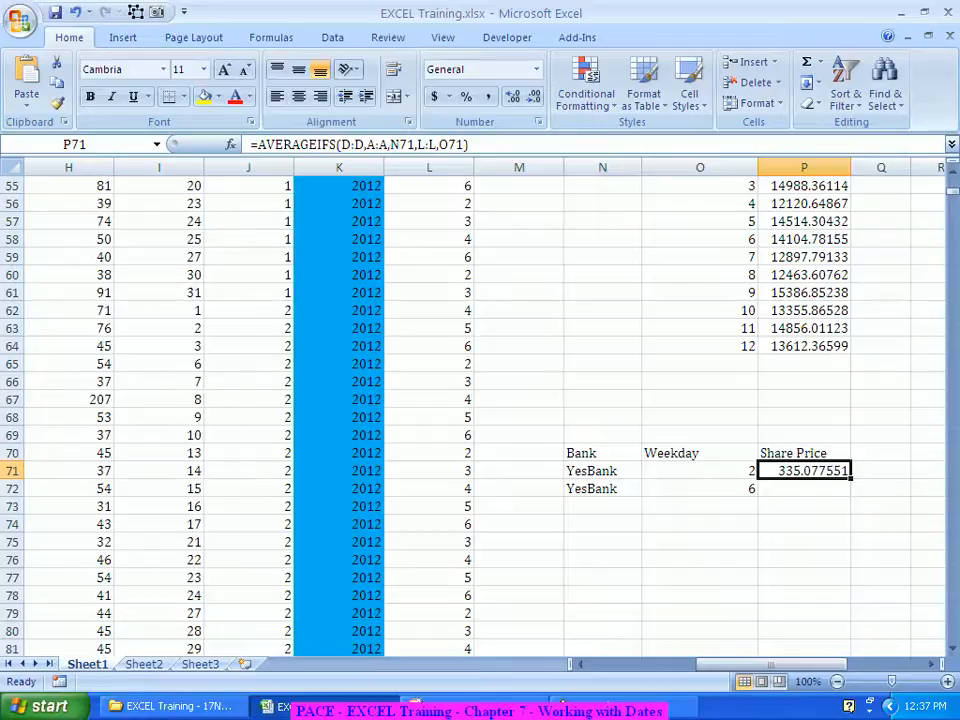
{"action": "left_click_drag", "start_coordinate": [851, 479], "coordinate": [849, 489]}
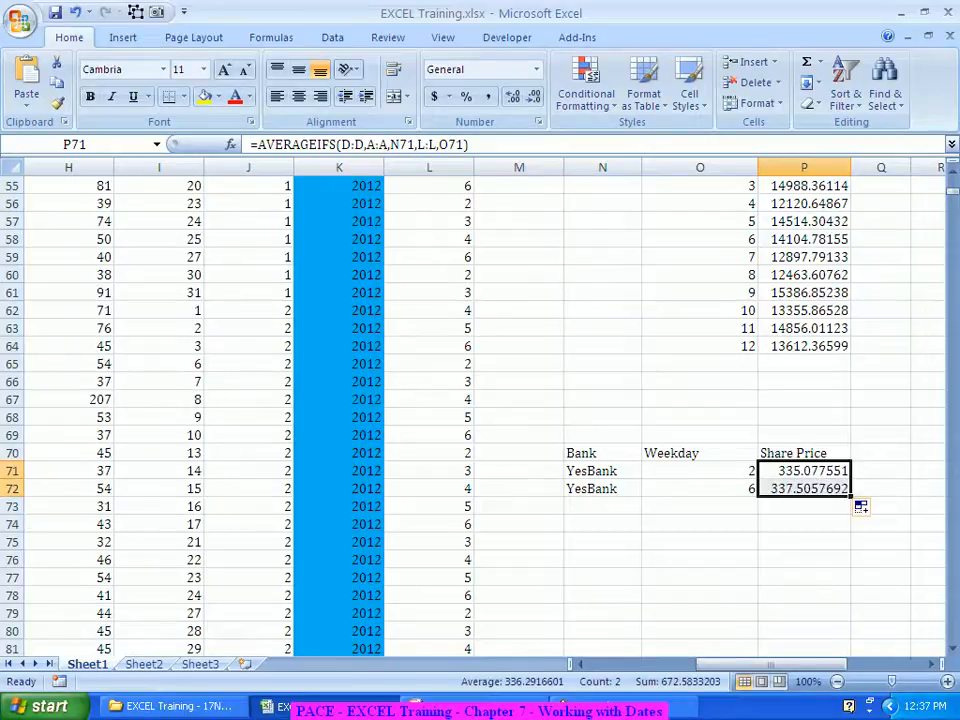
Step: Examine the ranges and criteria in the function arguments of the copied AVERAGEIFS formula in P72
{"action": "left_click", "coordinate": [804, 489]}
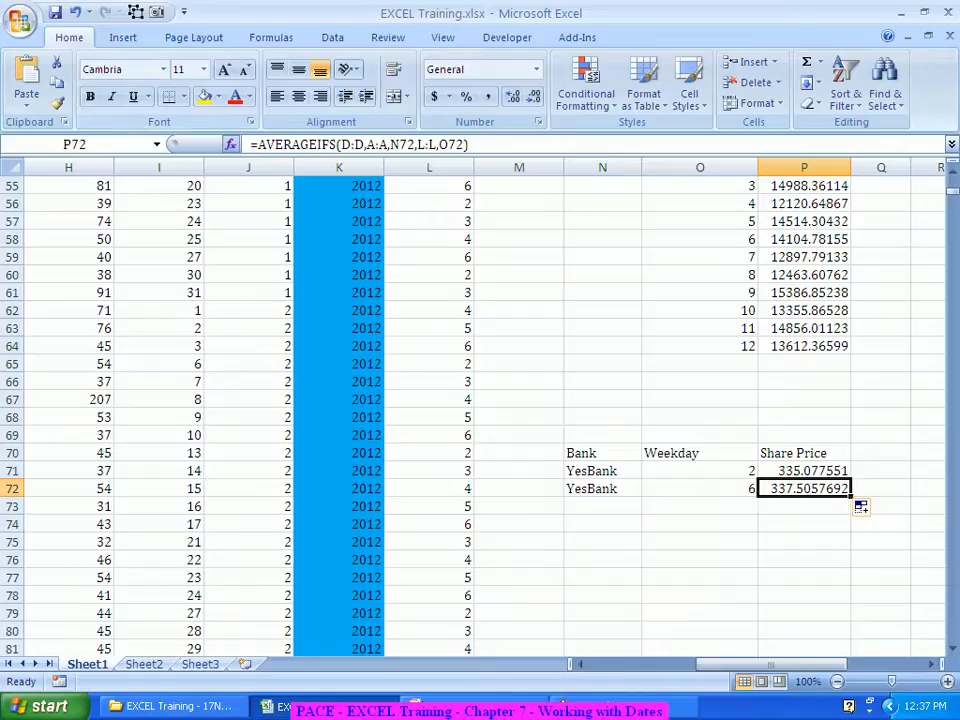
{"action": "key", "text": "F2"}
{"action": "key", "text": "shift+F3"}
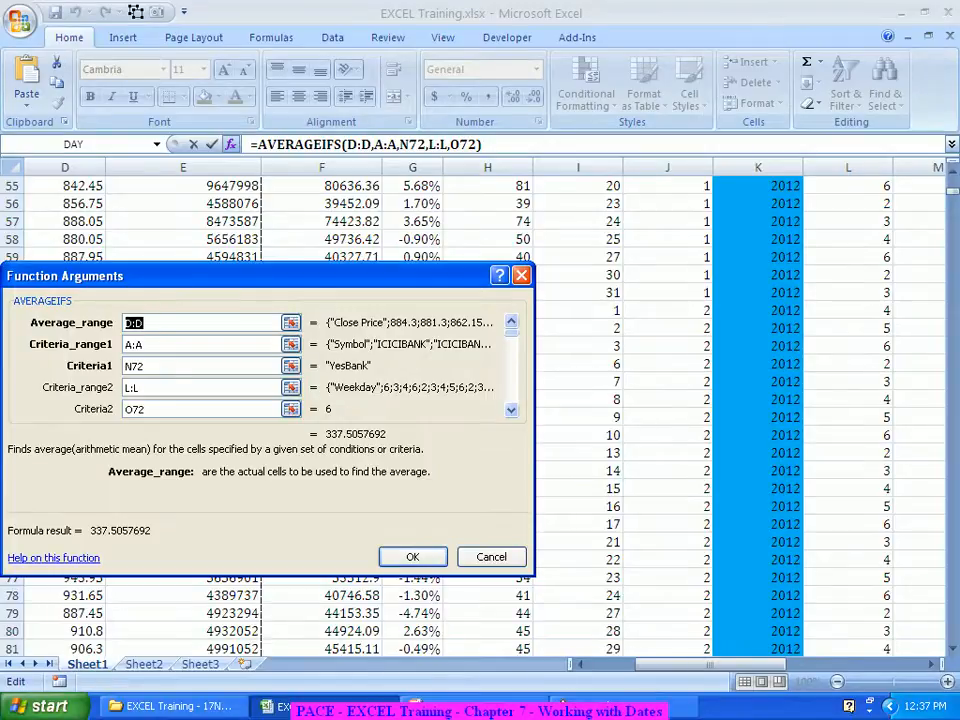
{"action": "key", "text": "Tab"}
{"action": "key", "text": "Tab"}
{"action": "key", "text": "Tab"}
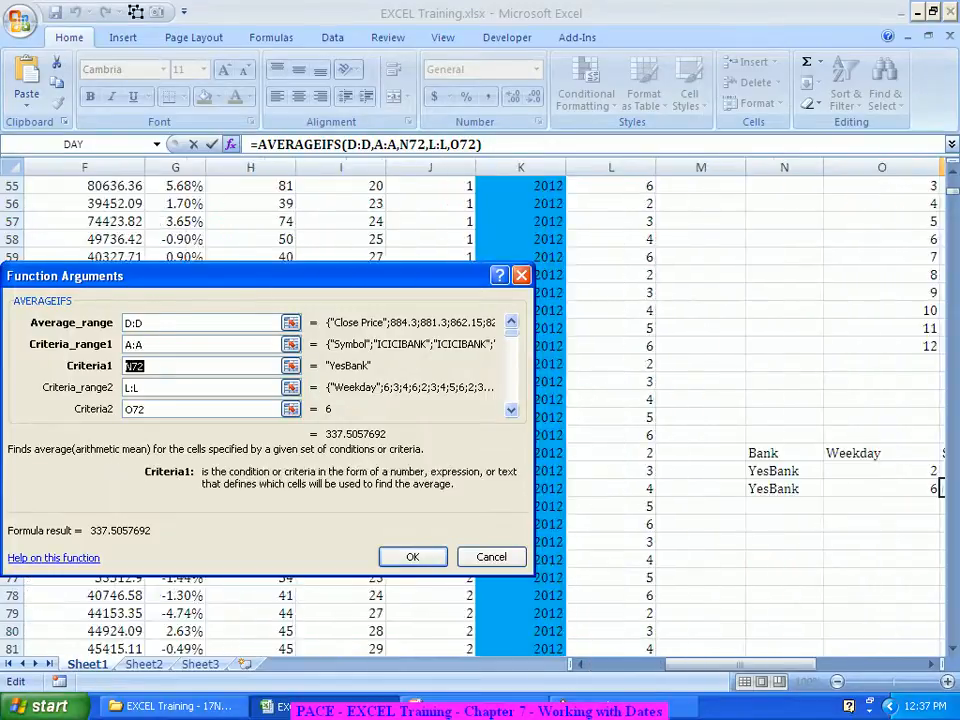
{"action": "key", "text": "Tab"}
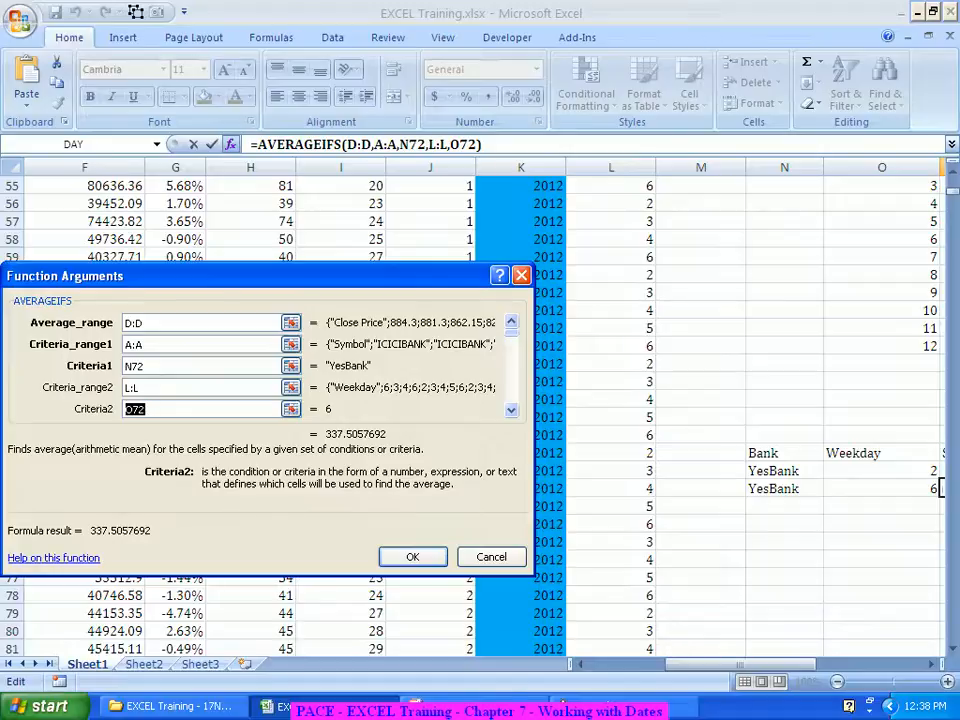
{"action": "key", "text": "Return"}
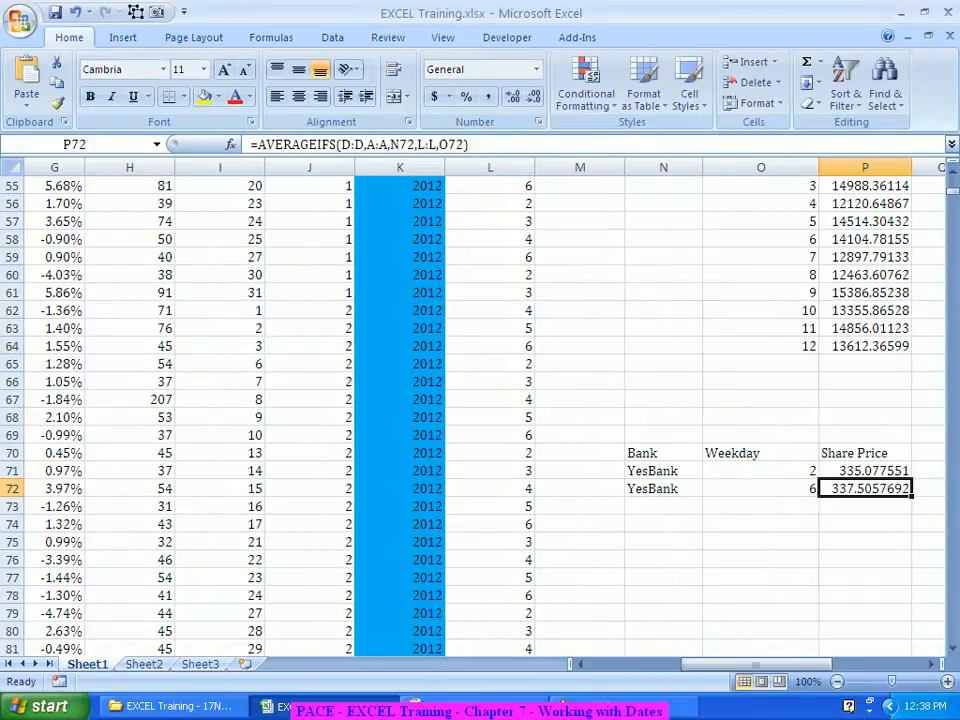
Step: Review the two YesBank average share prices in P71:P72 and the monthly turnover table
{"action": "left_click", "coordinate": [865, 471]}
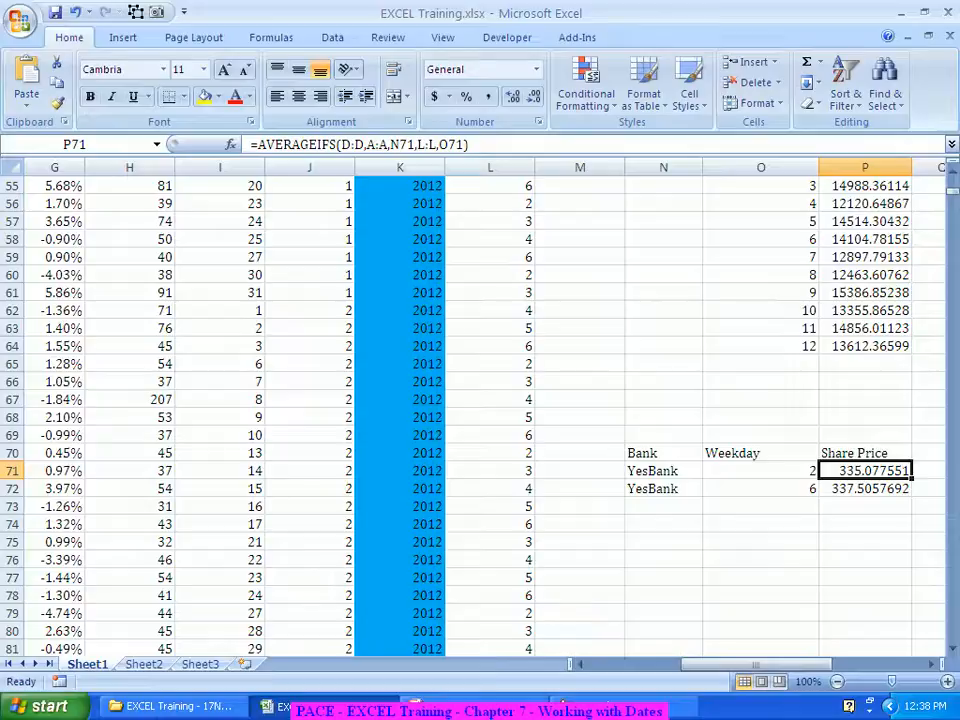
{"action": "left_click_drag", "start_coordinate": [911, 479], "coordinate": [911, 497]}
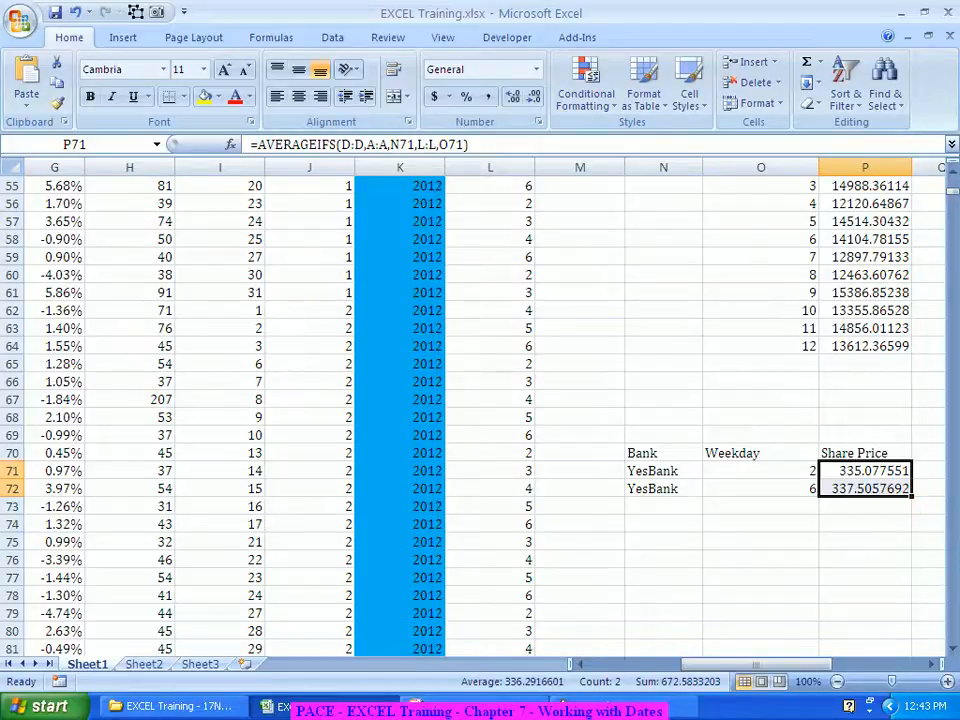
{"action": "left_click", "coordinate": [760, 578]}
{"action": "scroll", "coordinate": [760, 578], "scroll_direction": "up", "scroll_amount": 3}
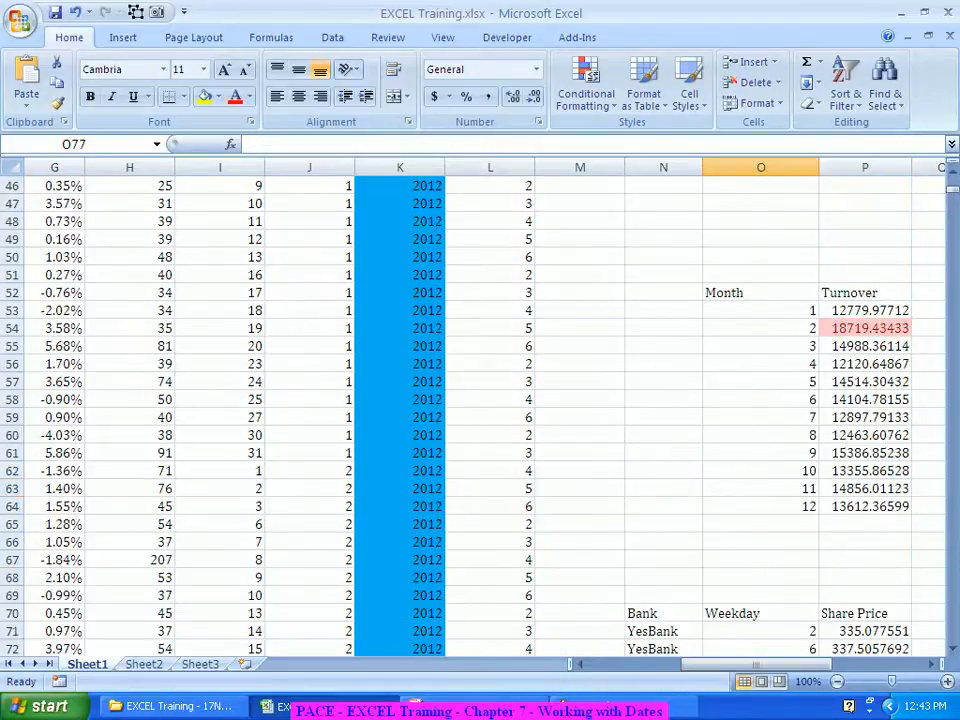
{"action": "scroll", "coordinate": [760, 578], "scroll_direction": "down", "scroll_amount": 2}
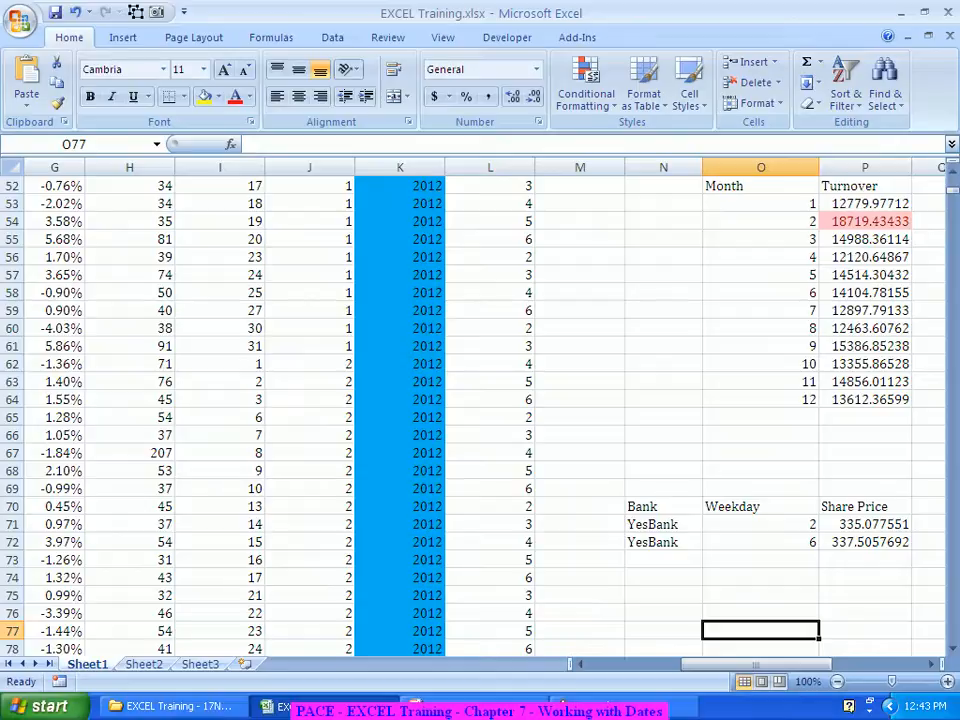
Step: Switch to PowerPoint to read the Date Functions exercises and return to the share price table in Excel
{"action": "key", "text": "alt+Tab"}
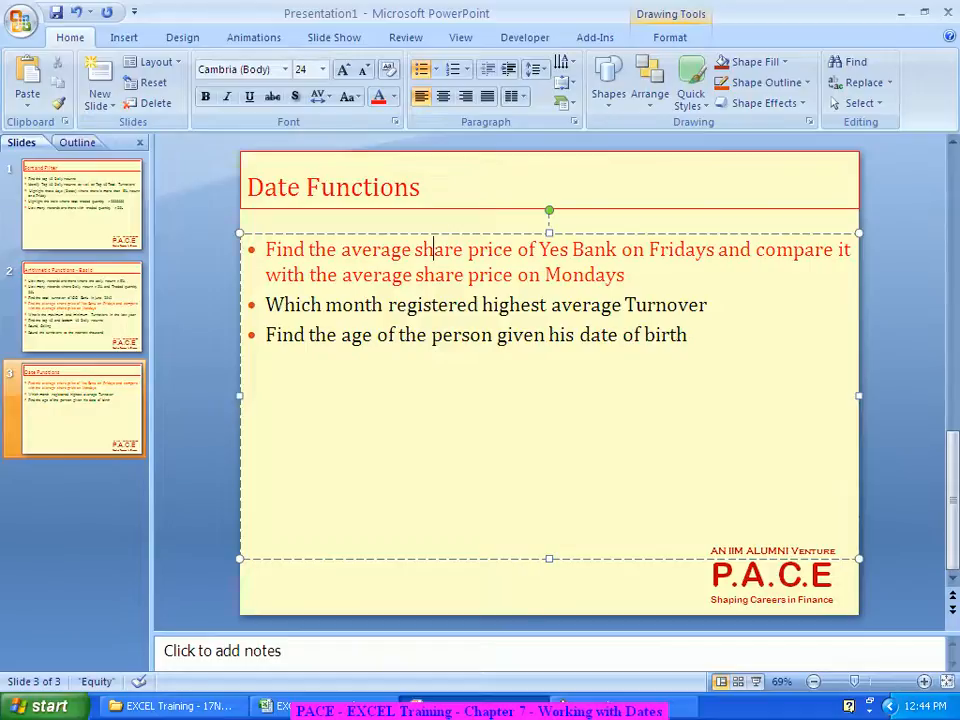
{"action": "key", "text": "alt+Tab"}
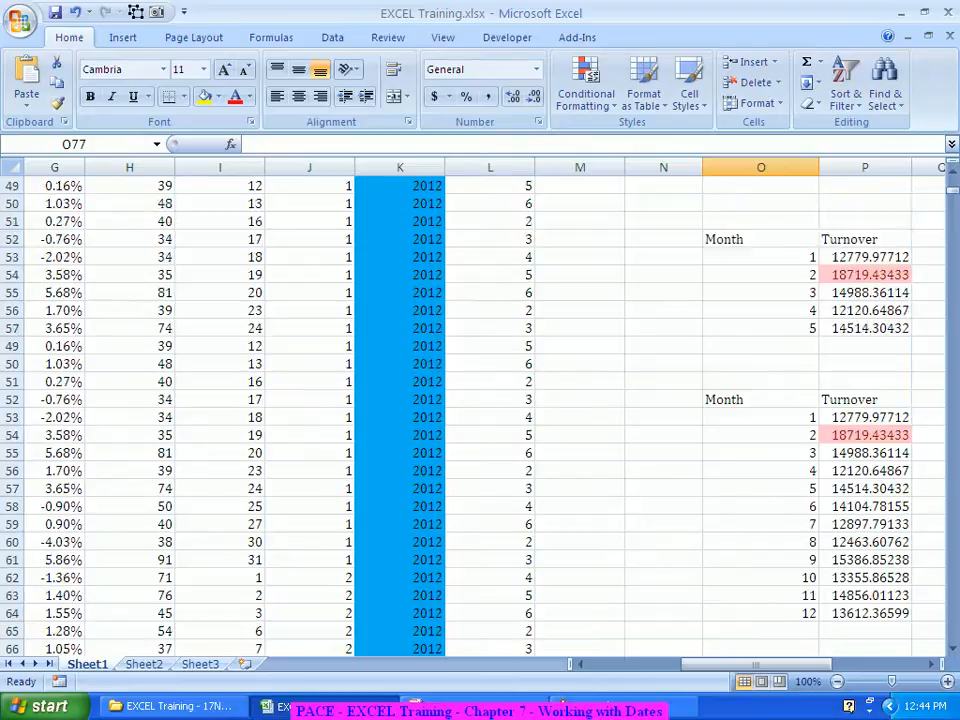
{"action": "scroll", "coordinate": [482, 416], "scroll_direction": "down", "scroll_amount": 2}
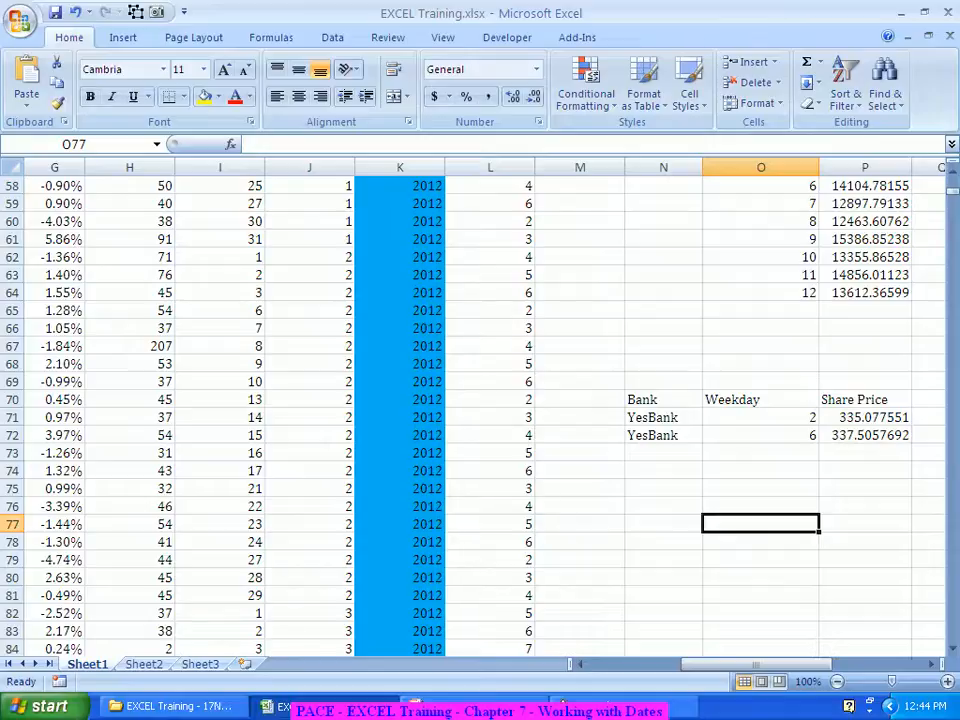
{"action": "scroll", "coordinate": [482, 416], "scroll_direction": "down", "scroll_amount": 3}
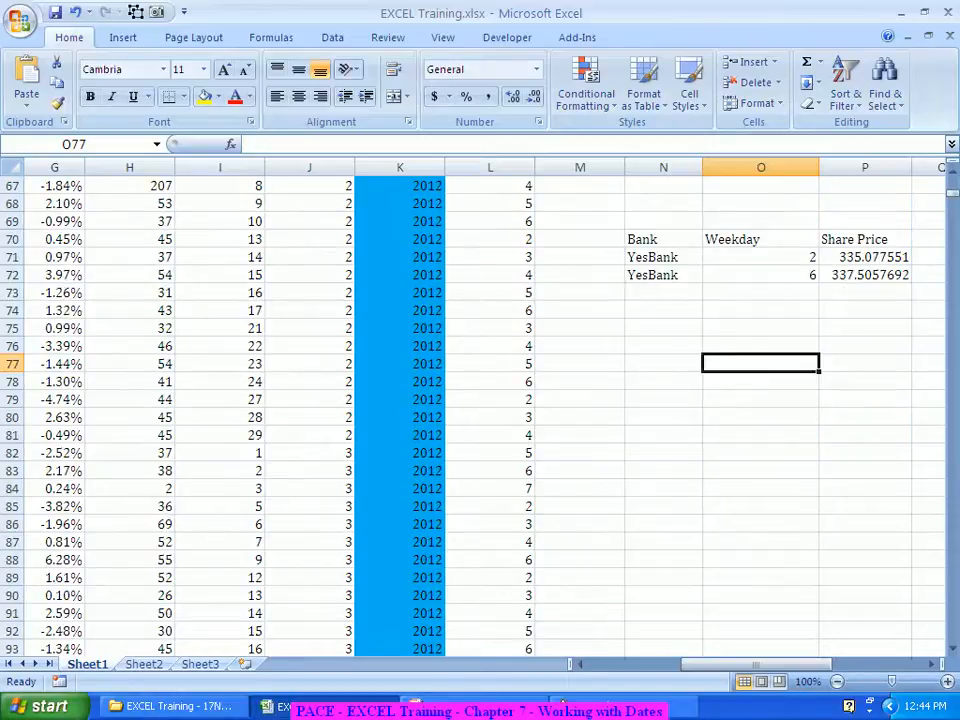
Step: Check the age exercise on the PowerPoint slide, return to Excel and enter the label "Date of Birth" in N78
{"action": "left_click", "coordinate": [760, 381]}
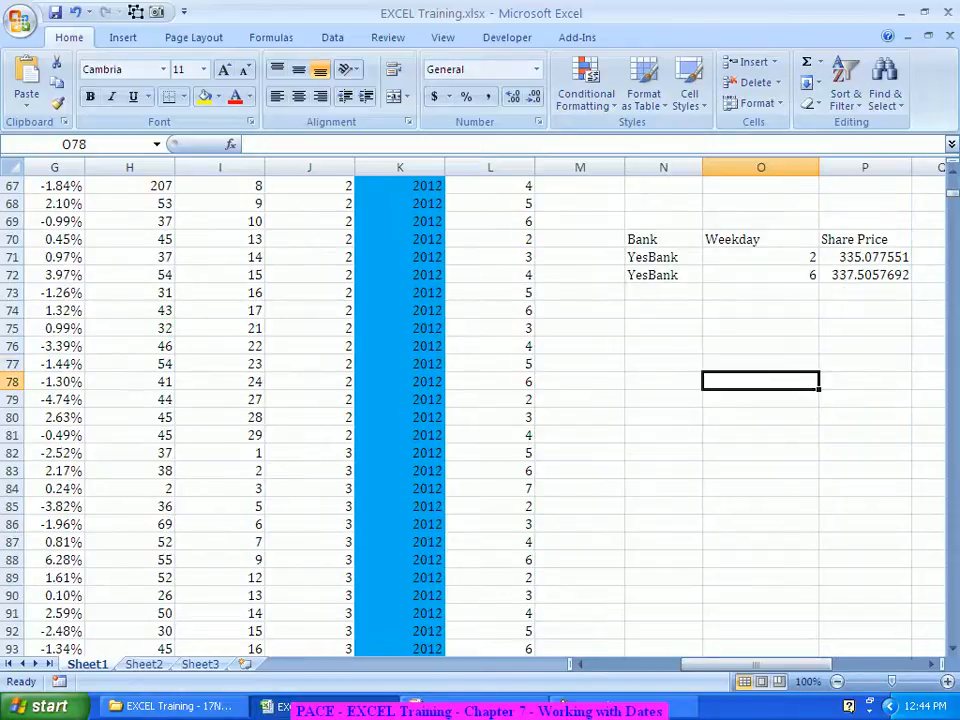
{"action": "left_click", "coordinate": [663, 381]}
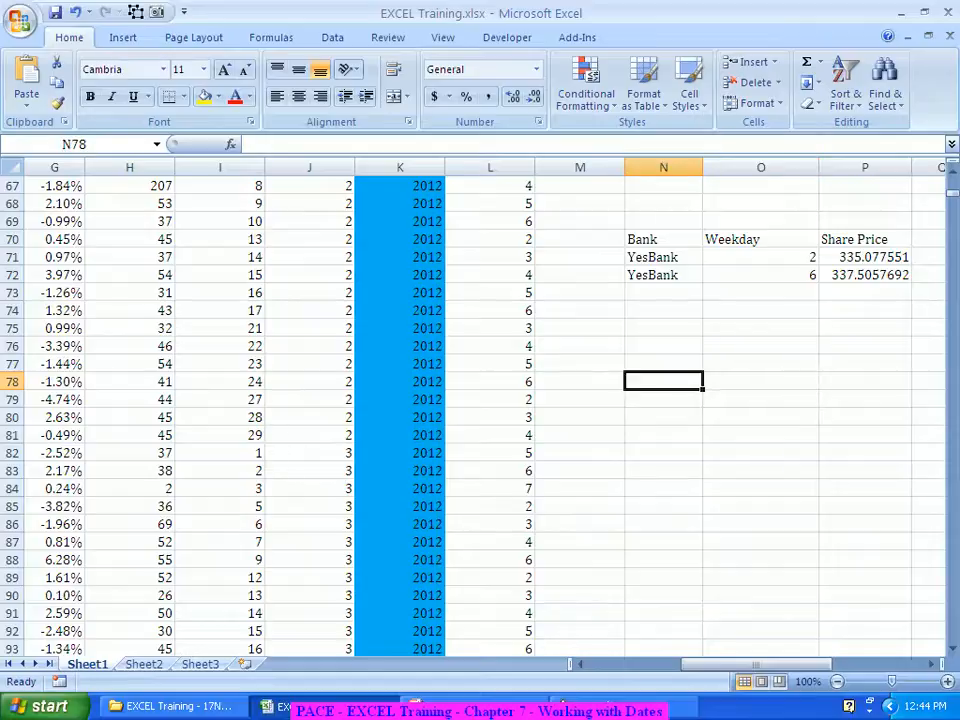
{"action": "key", "text": "alt+Tab"}
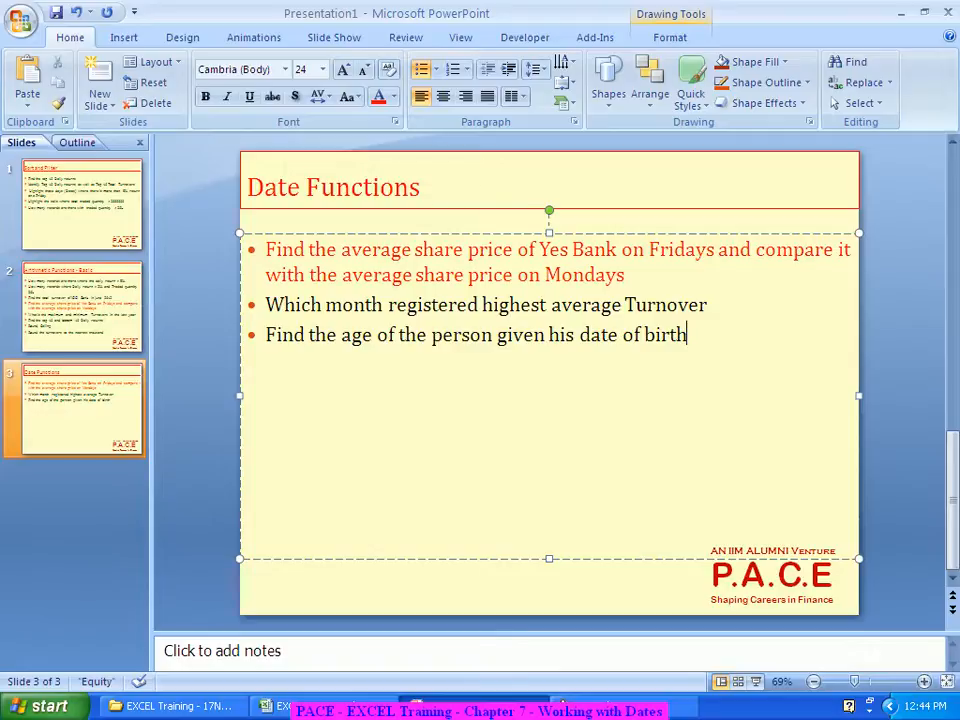
{"action": "key", "text": "alt+Tab"}
{"action": "type", "text": "Da"}
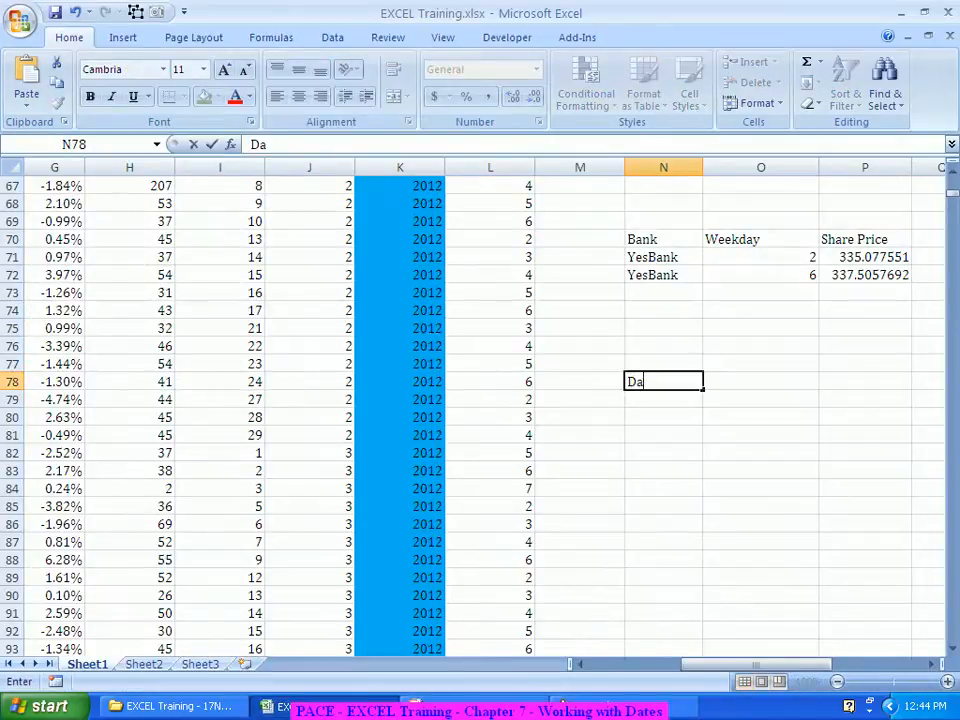
{"action": "type", "text": "te of Birth"}
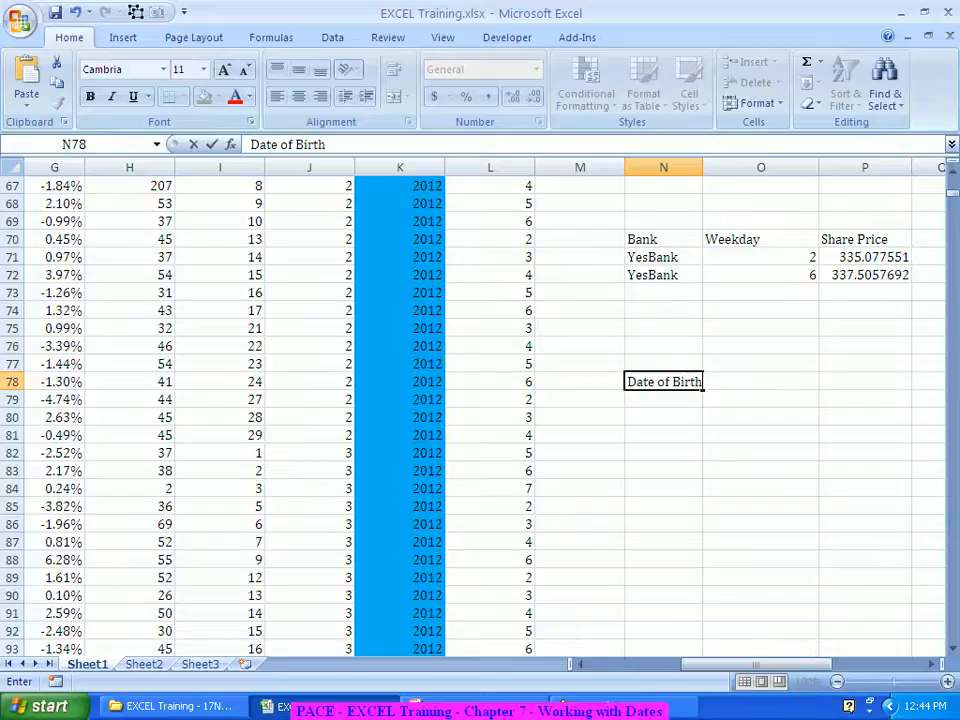
{"action": "key", "text": "Tab"}
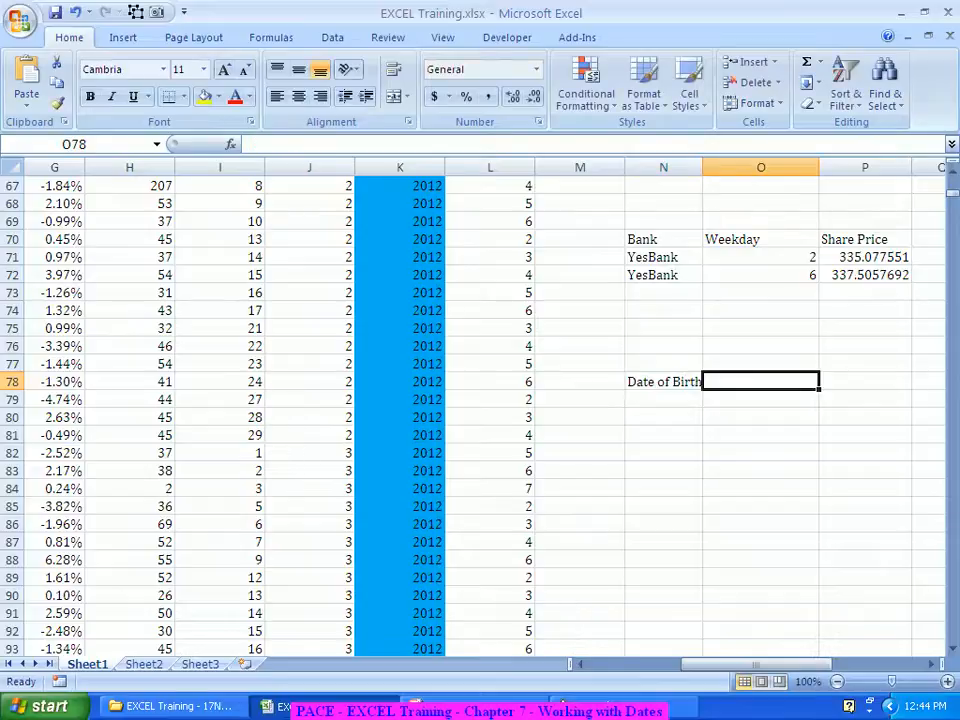
Step: Enter the person's date of birth in cell O78
{"action": "type", "text": "29-Au"}
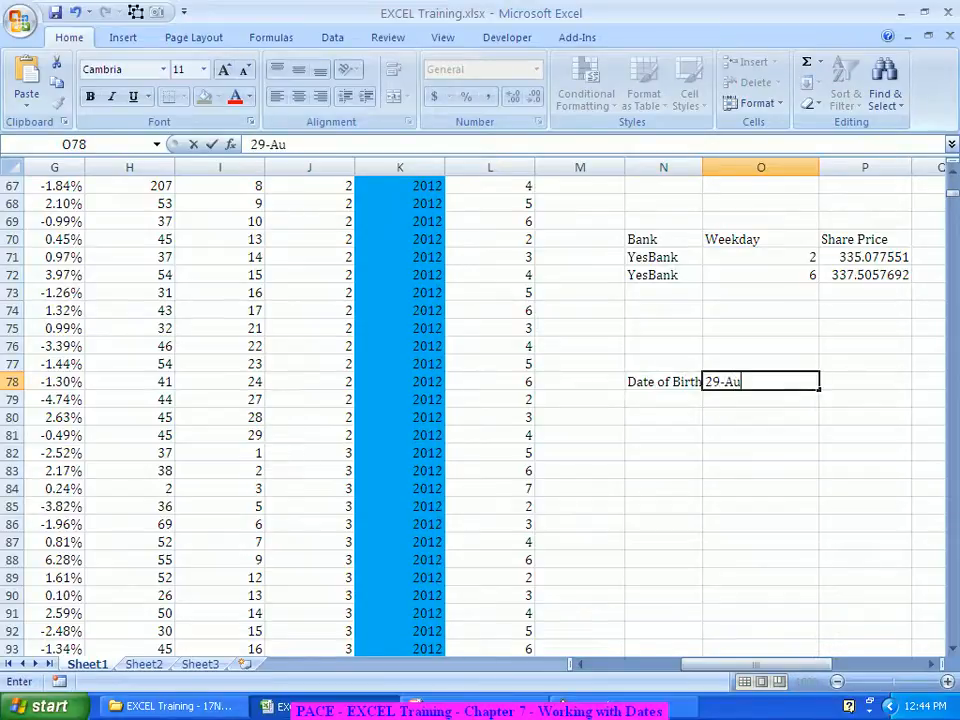
{"action": "type", "text": "g-1978"}
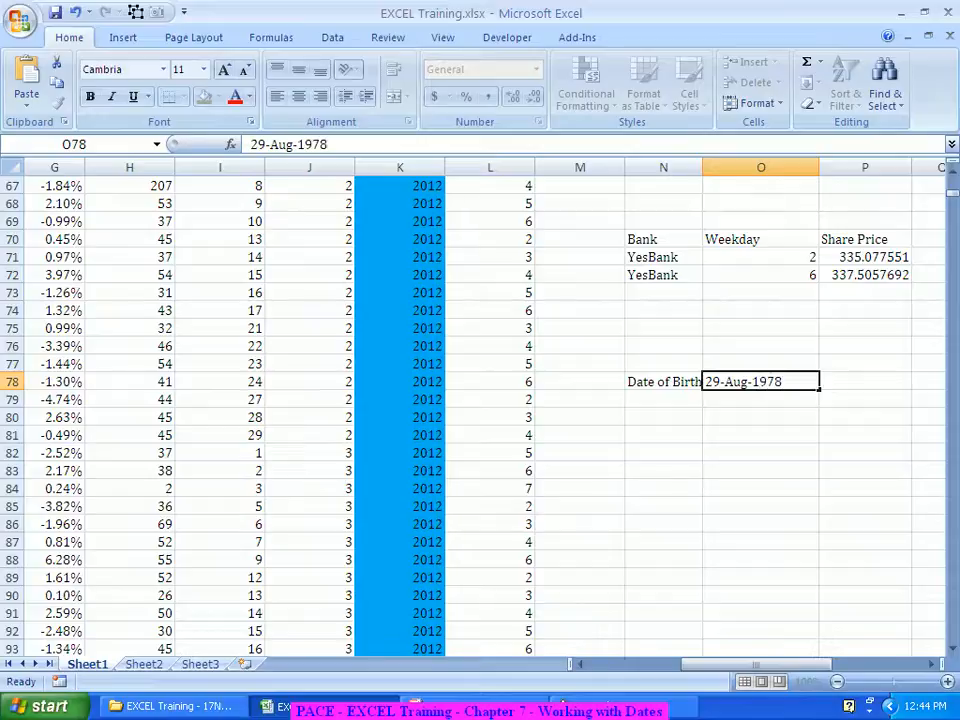
{"action": "key", "text": "Return"}
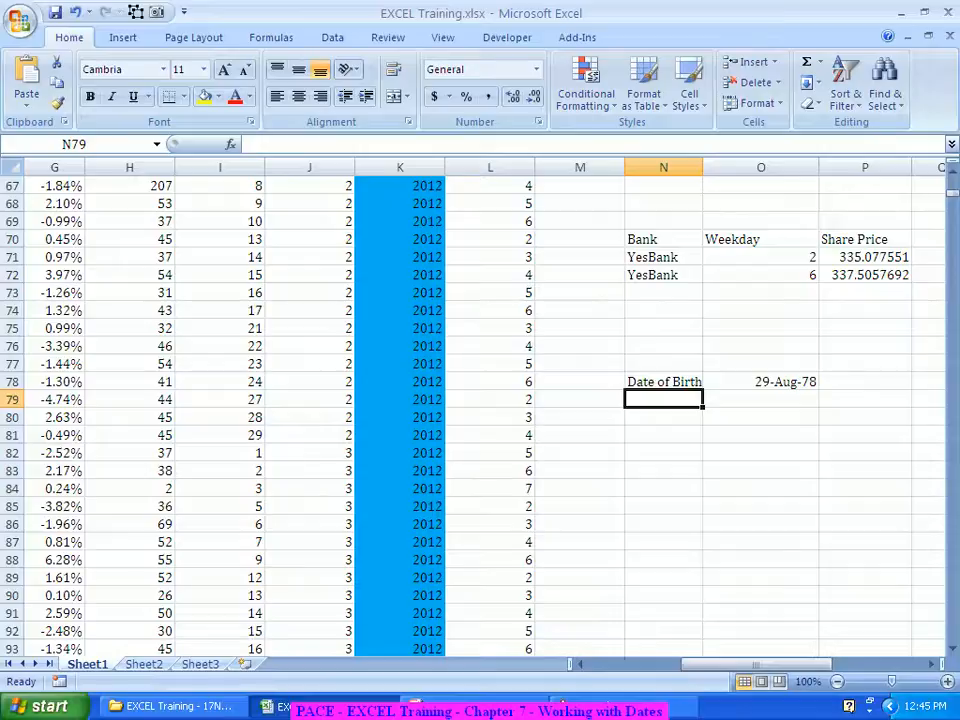
Step: Enter the label "Today" in cell N79 and go to O79
{"action": "type", "text": "Today"}
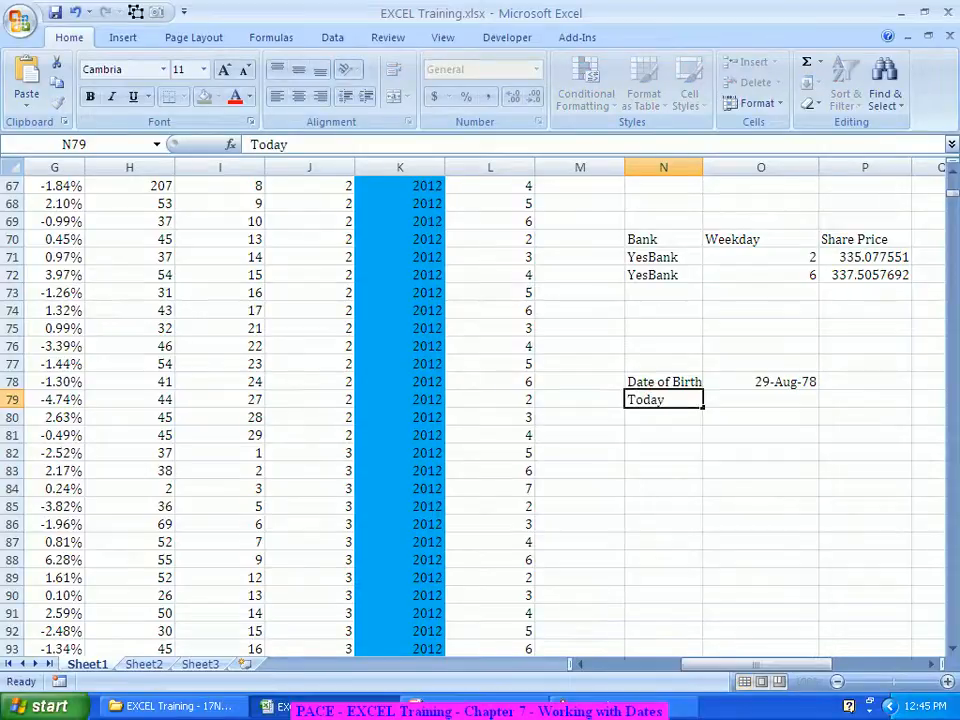
{"action": "key", "text": "Tab"}
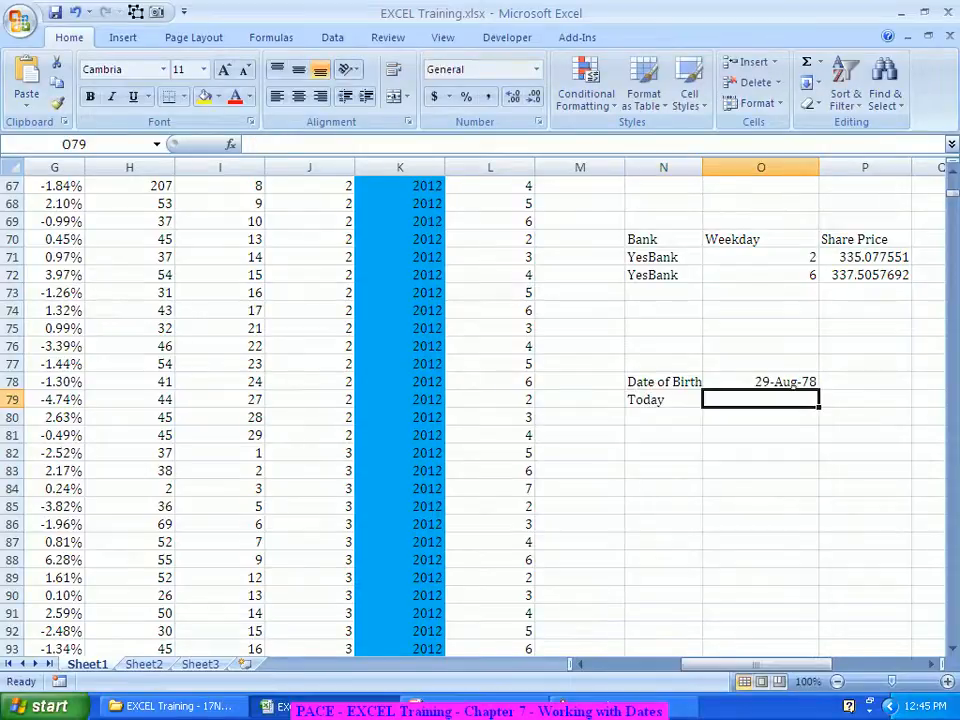
{"action": "type", "text": "17-"}
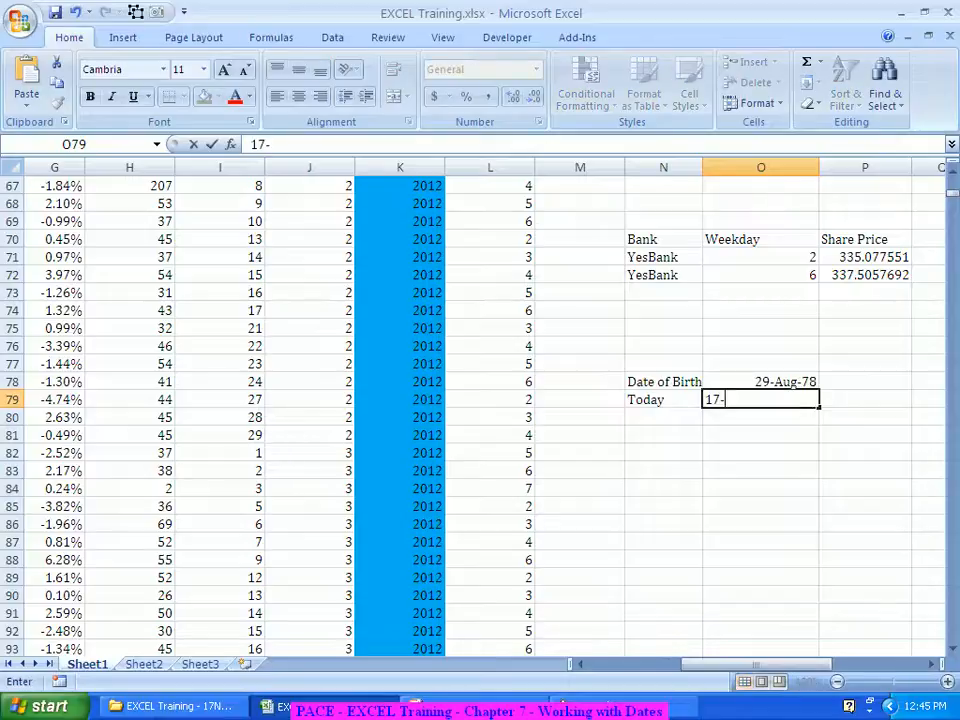
{"action": "type", "text": "Nov-2012"}
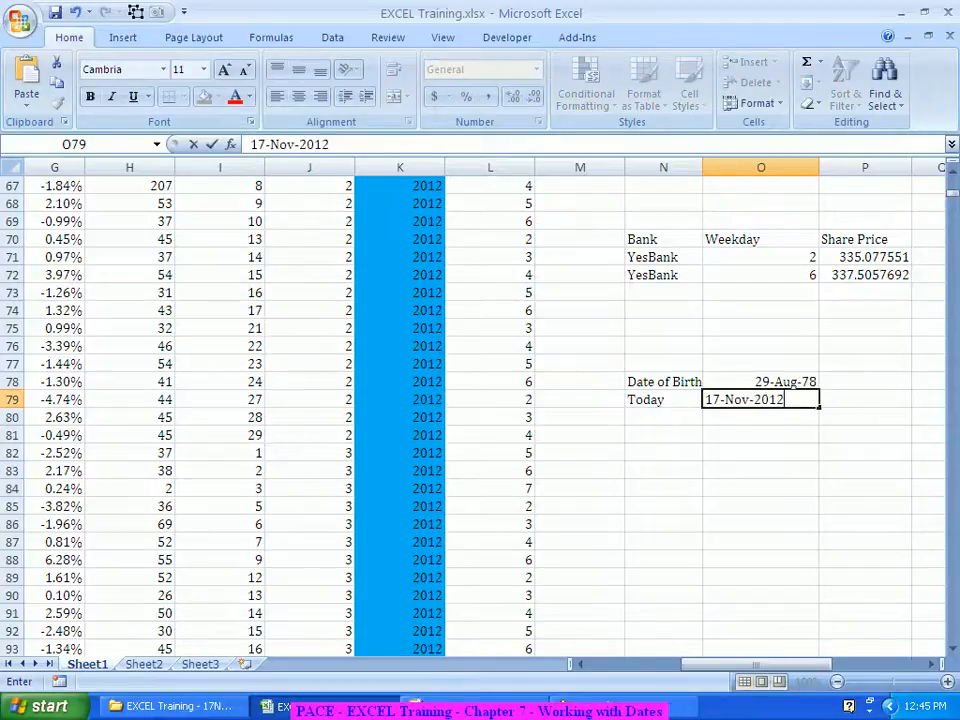
{"action": "key", "text": "ctrl+Return"}
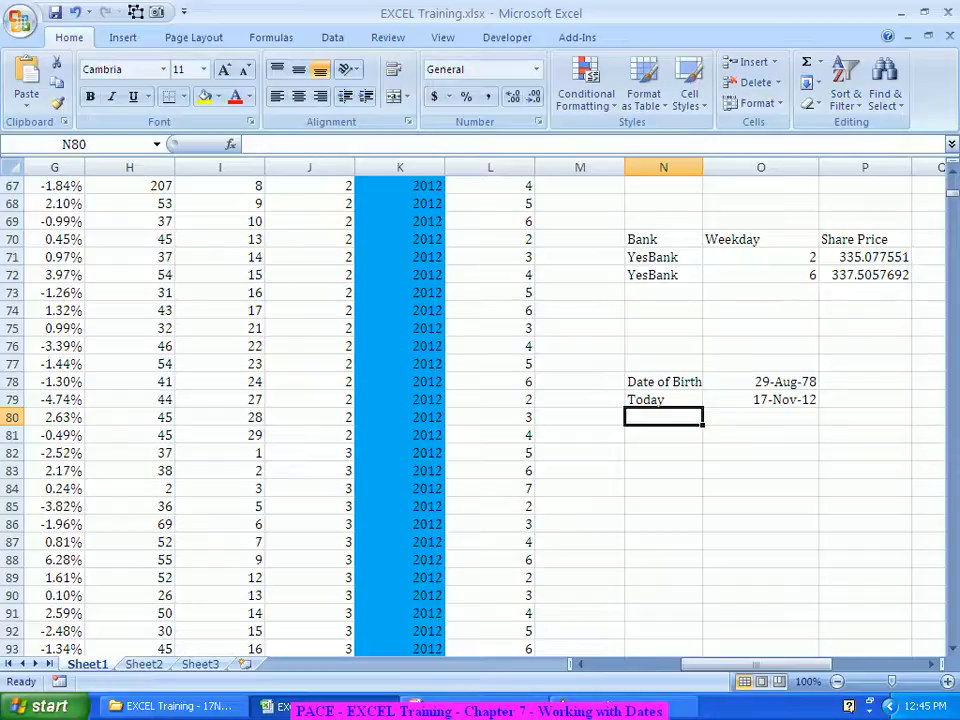
{"action": "key", "text": "Up"}
{"action": "key", "text": "Right"}
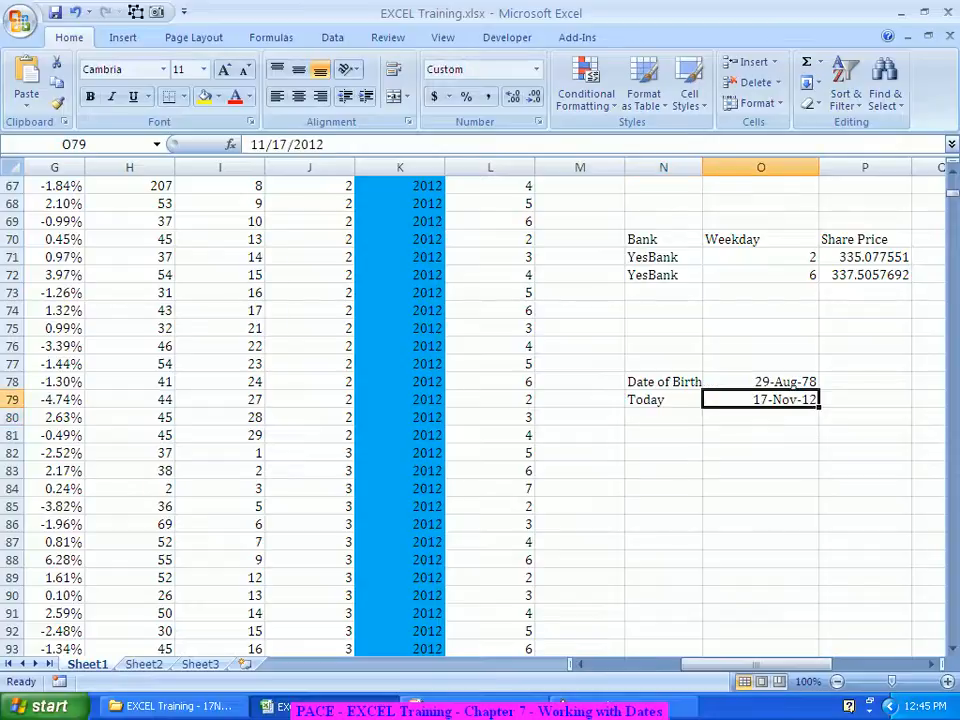
{"action": "key", "text": "Delete"}
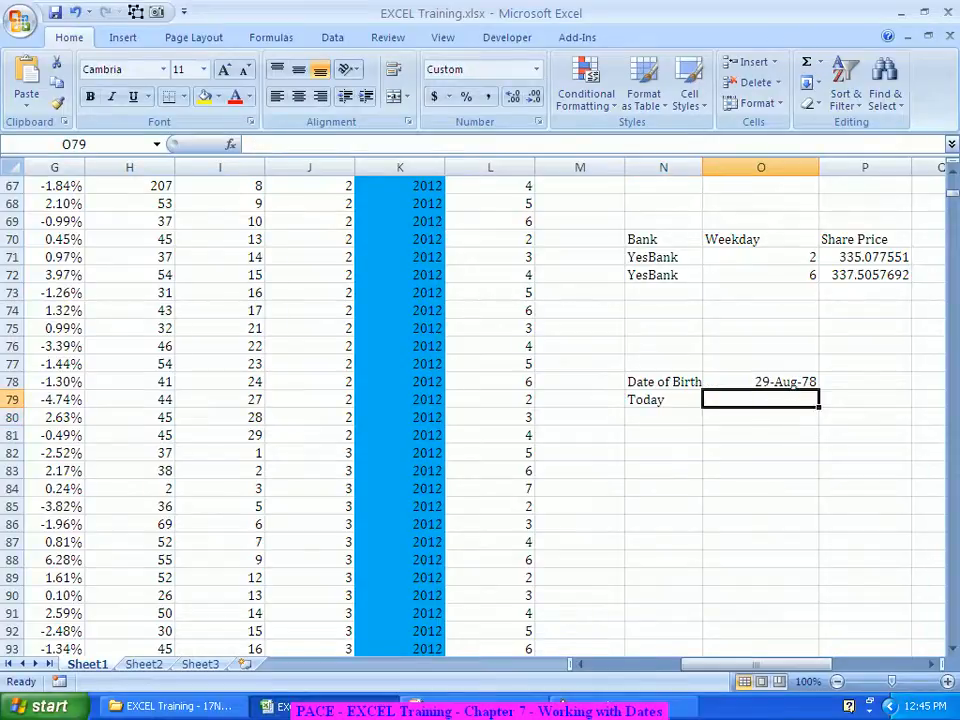
Step: Insert the current date, 11/17/2012, as a fixed date in cell O79 and go to P79
{"action": "key", "text": "ctrl+semicolon"}
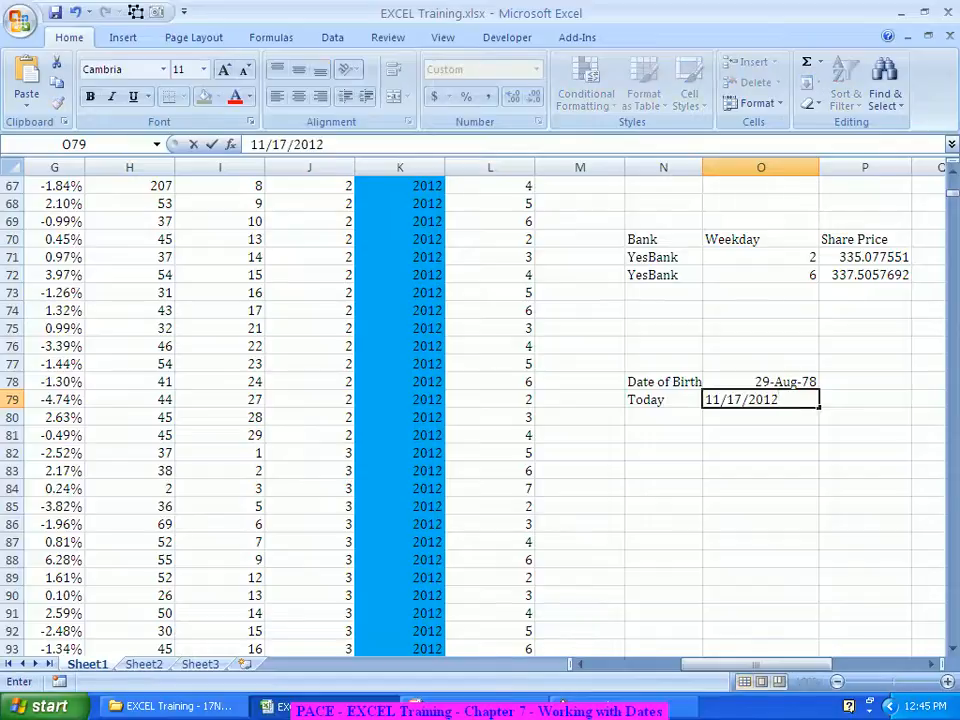
{"action": "key", "text": "Return"}
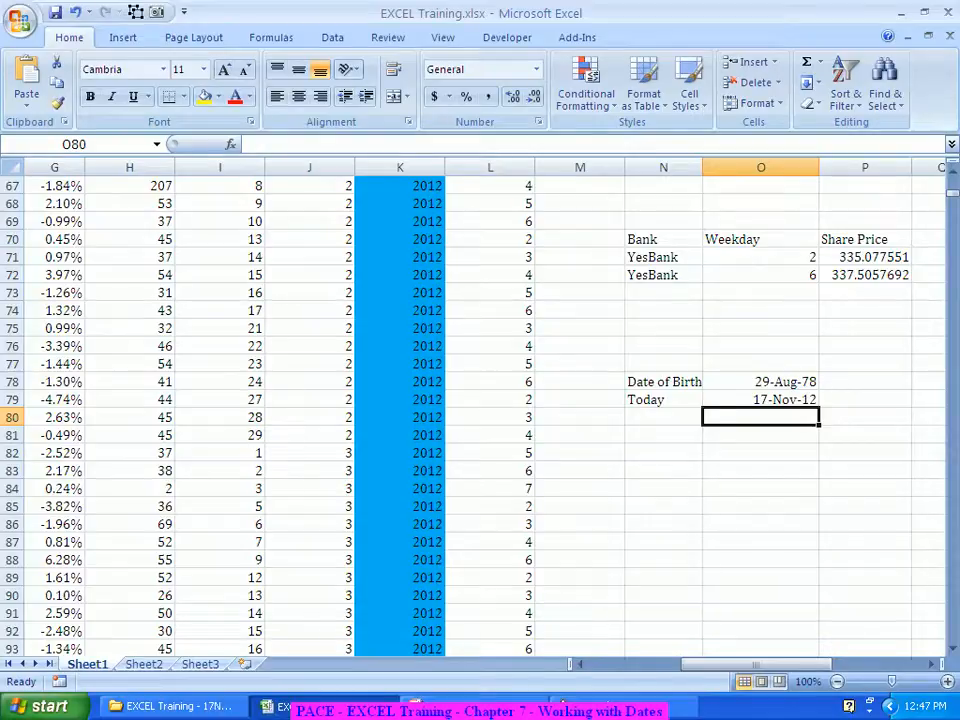
{"action": "key", "text": "Up"}
{"action": "key", "text": "Right"}
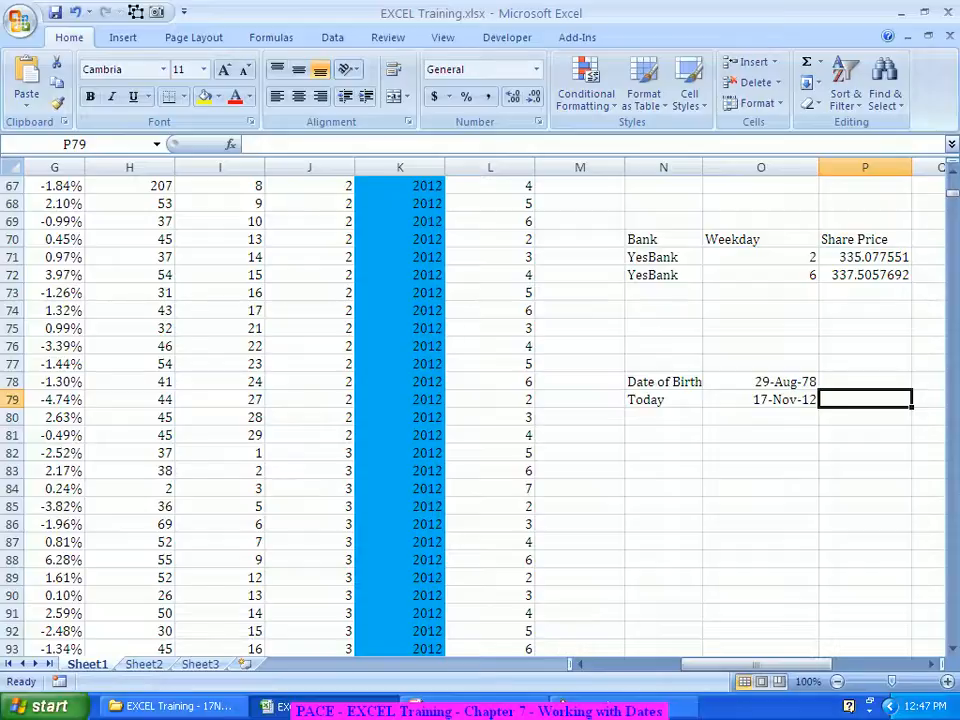
Step: Enter the formula =TODAY() in cell P79 and compare it with the fixed date in O79
{"action": "type", "text": "=today"}
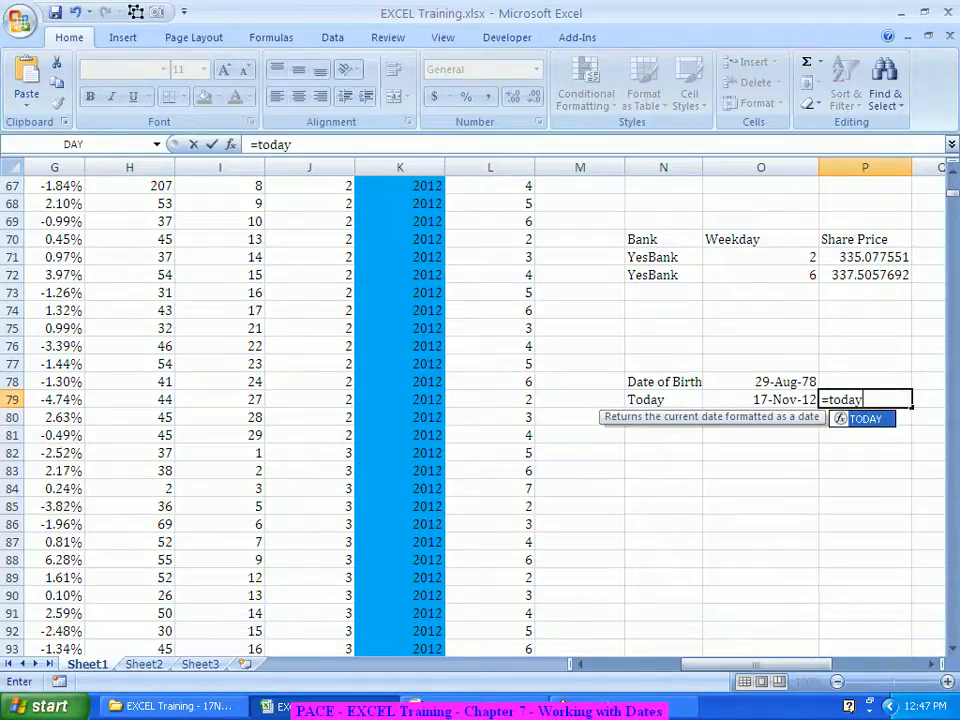
{"action": "type", "text": "()"}
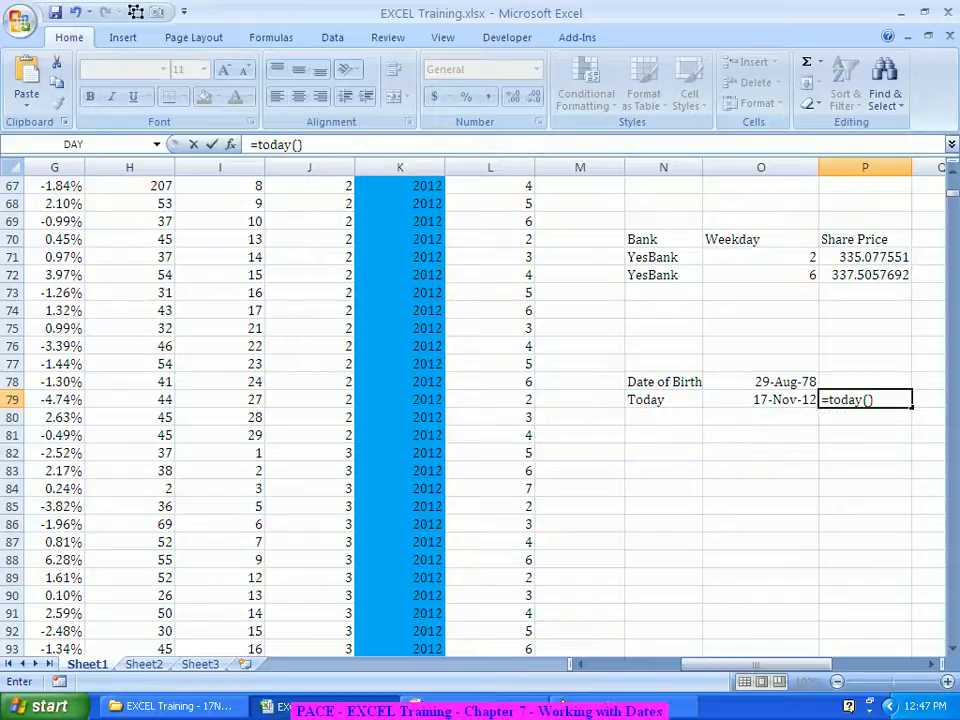
{"action": "key", "text": "Return"}
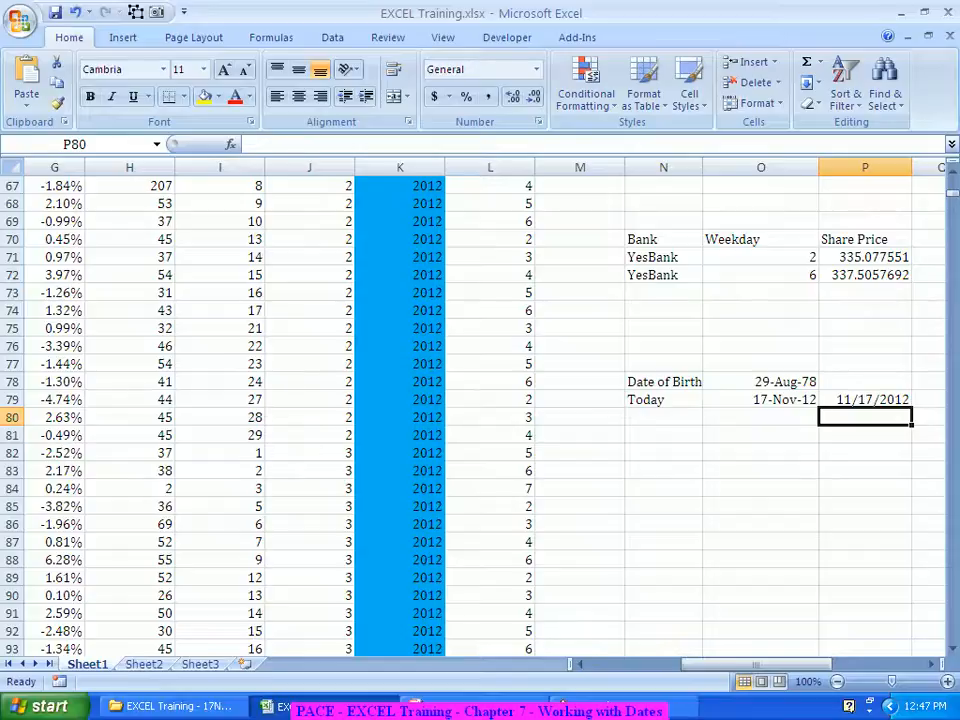
{"action": "key", "text": "Up"}
{"action": "key", "text": "Left"}
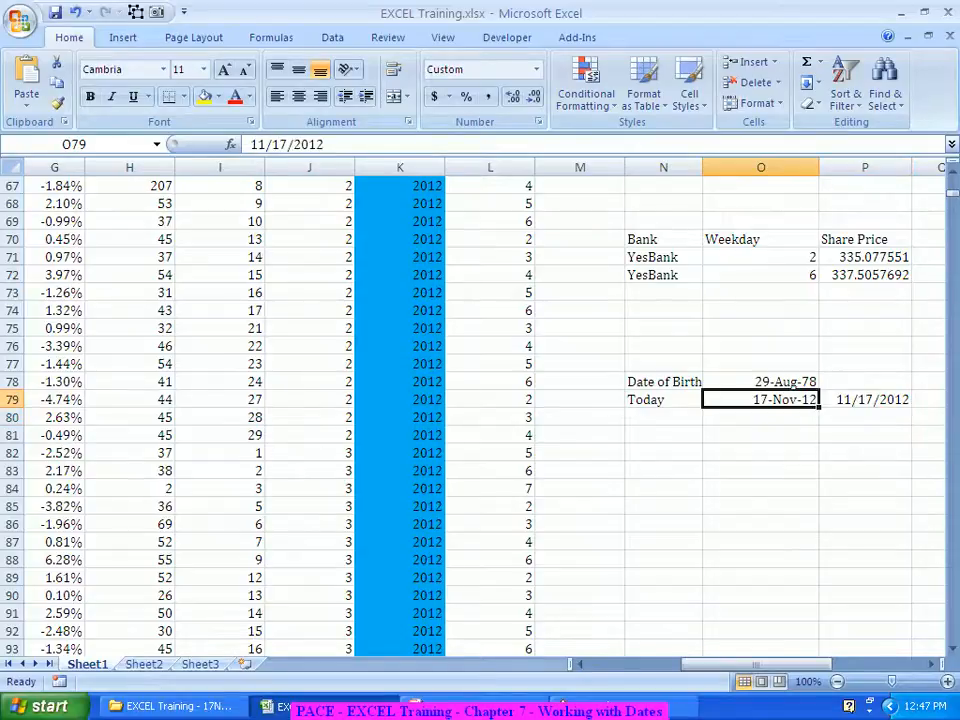
Step: Format cell P79 with the 14-Mar-01 date type and compare its contents with the fixed date in O79
{"action": "key", "text": "Right"}
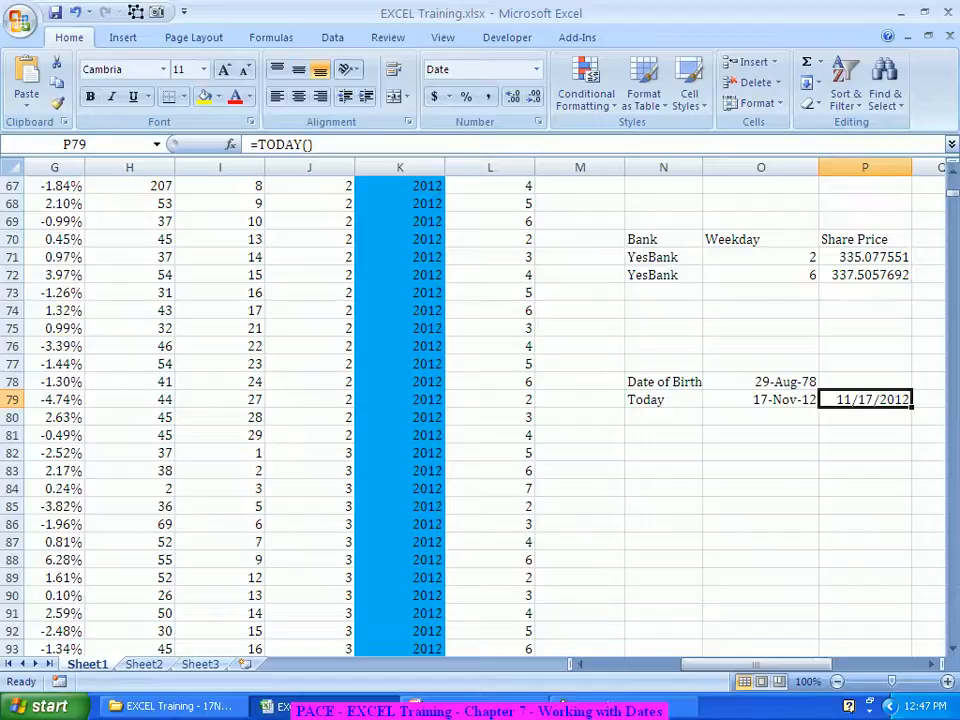
{"action": "key", "text": "ctrl+1"}
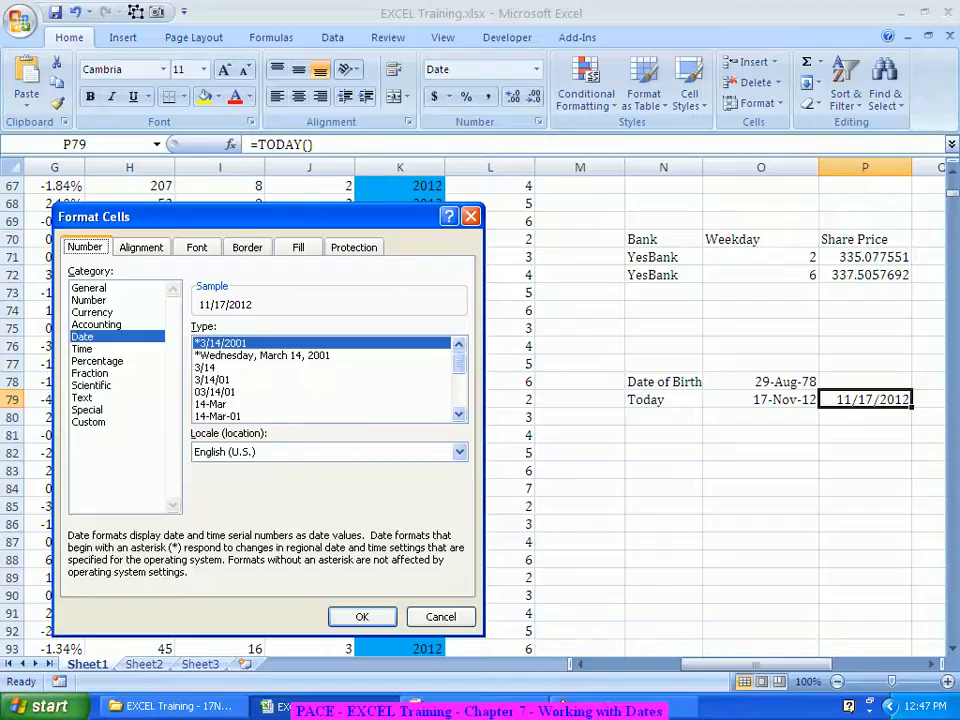
{"action": "left_click", "coordinate": [218, 416]}
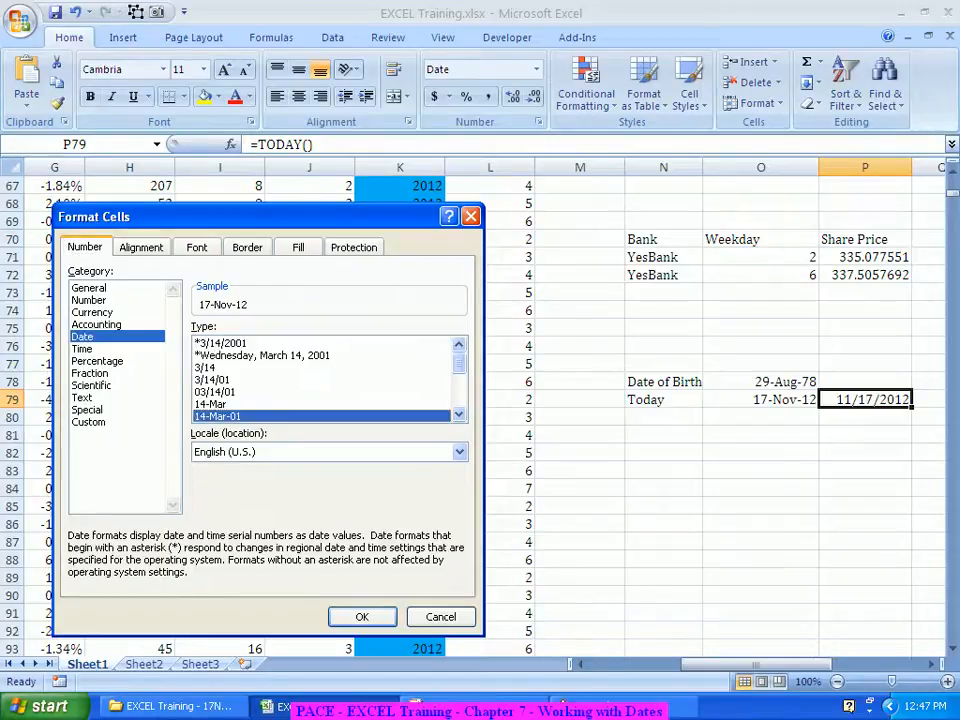
{"action": "key", "text": "Return"}
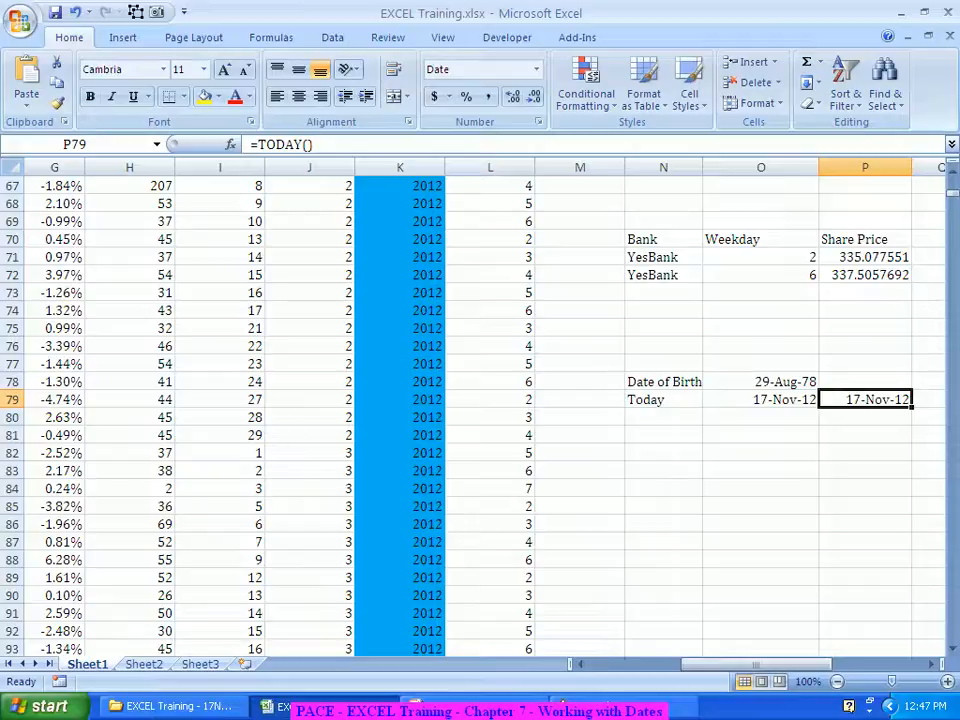
{"action": "left_click", "coordinate": [761, 399]}
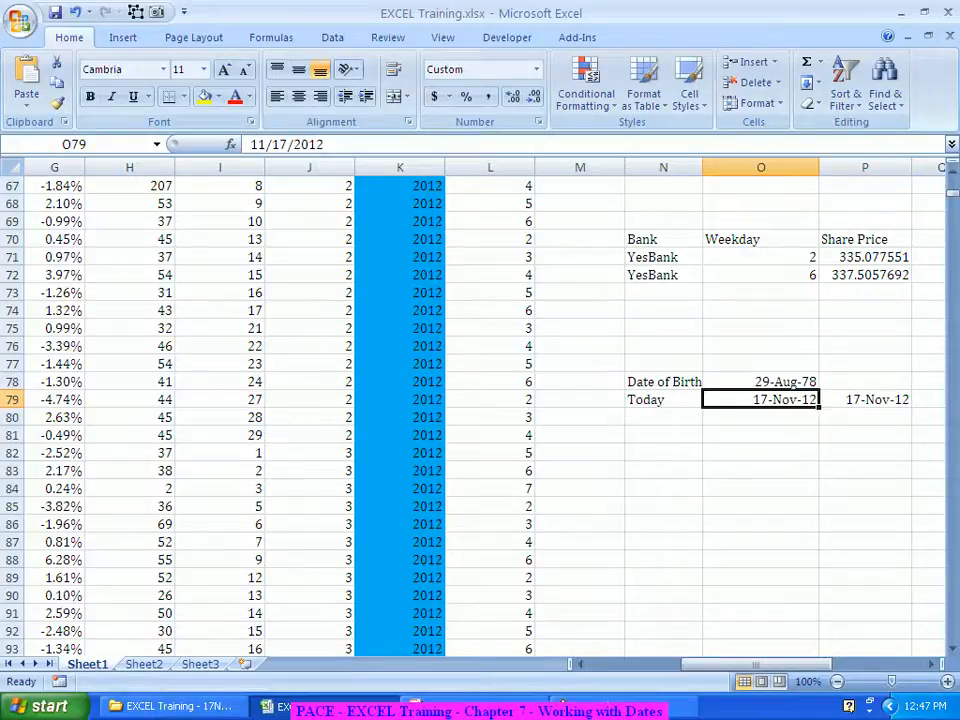
{"action": "left_click", "coordinate": [865, 399]}
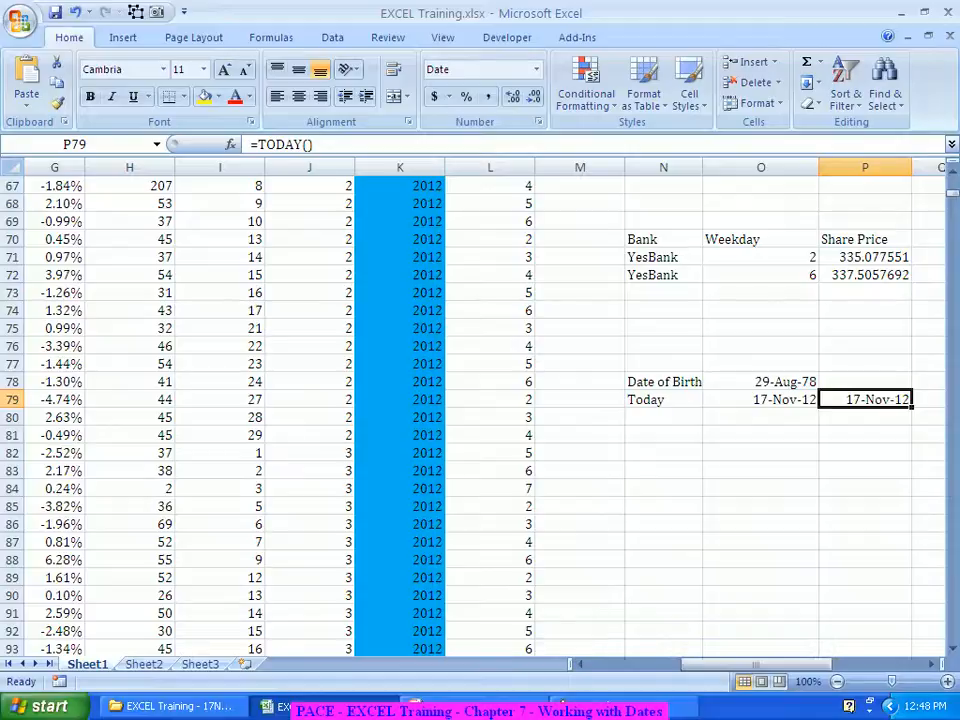
Step: Enter the label "Days" in cell N80 and go to O80
{"action": "key", "text": "Left"}
{"action": "key", "text": "Left"}
{"action": "key", "text": "Down"}
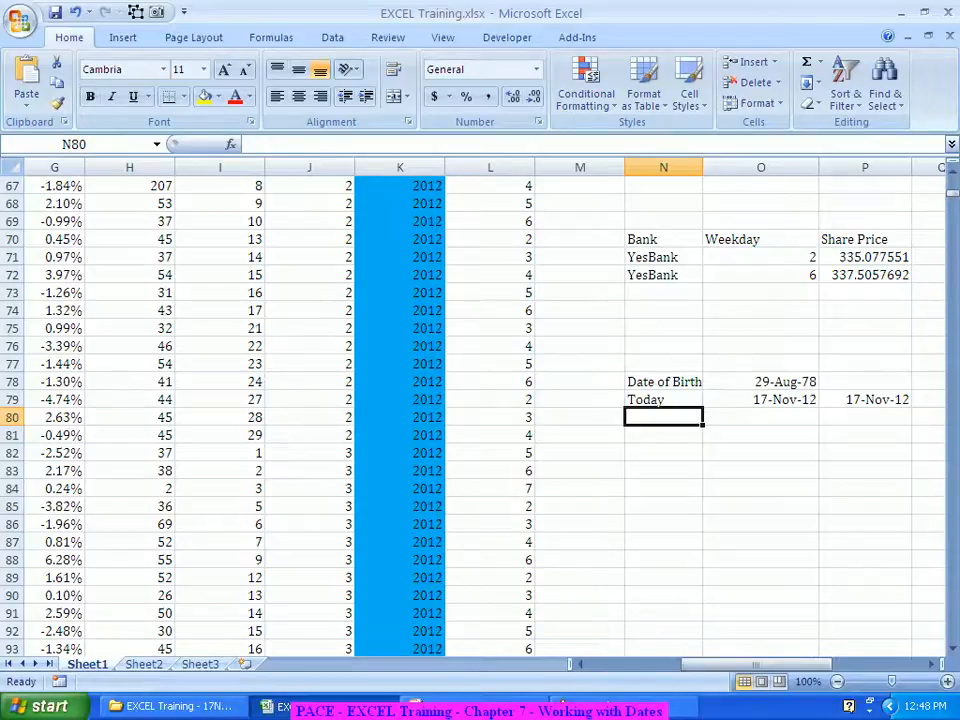
{"action": "type", "text": "Days"}
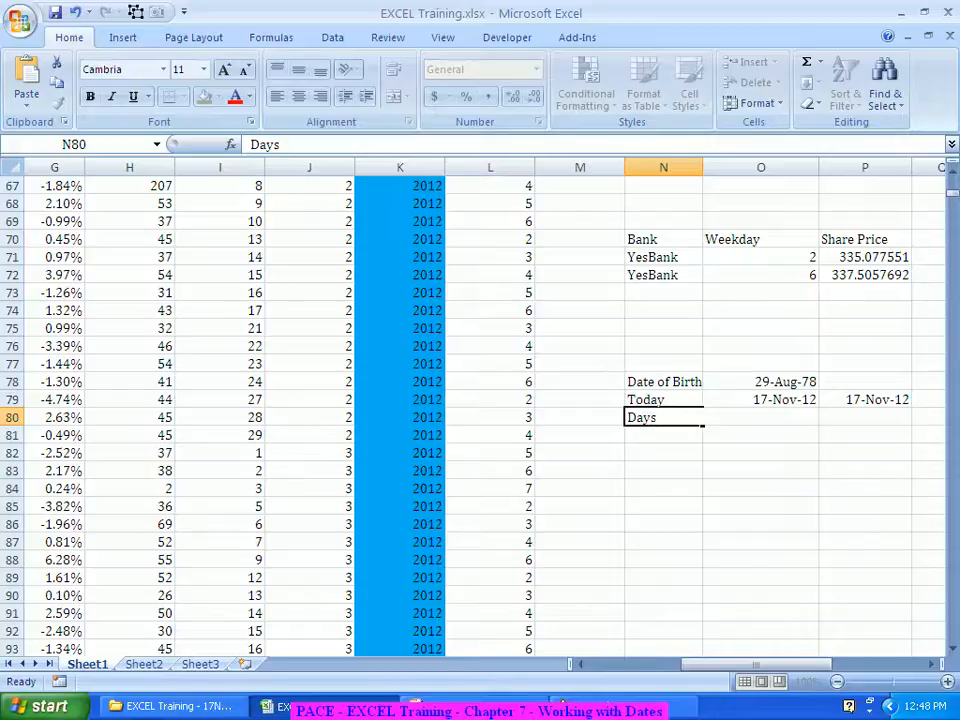
{"action": "key", "text": "Tab"}
Step: Calculate the days between the date of birth and today in O80 with the formula =P79-O78
{"action": "type", "text": "="}
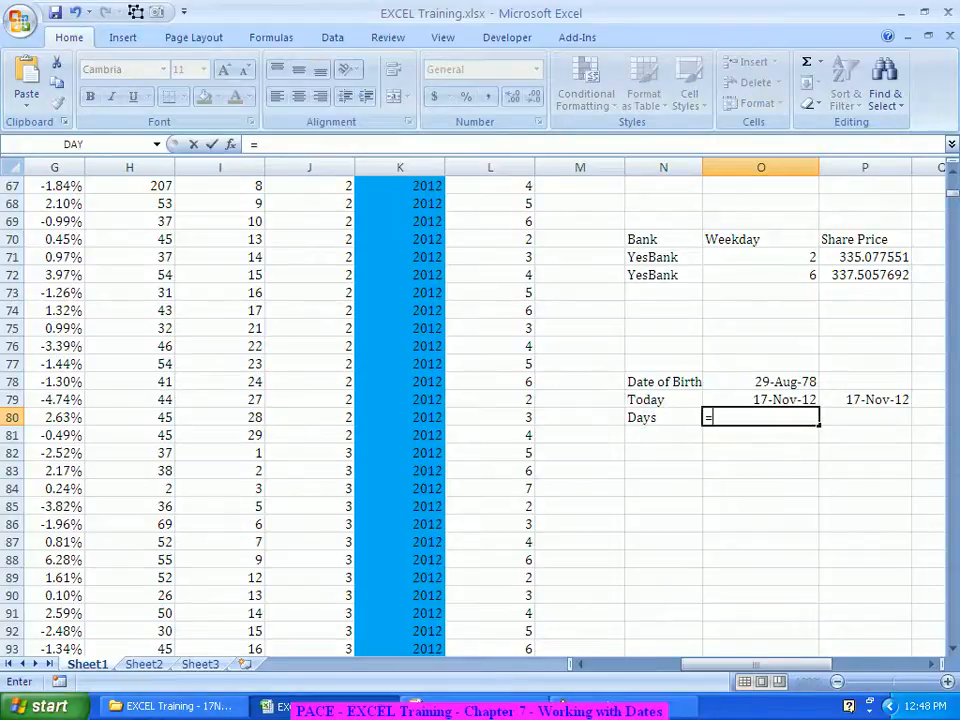
{"action": "left_click", "coordinate": [865, 399]}
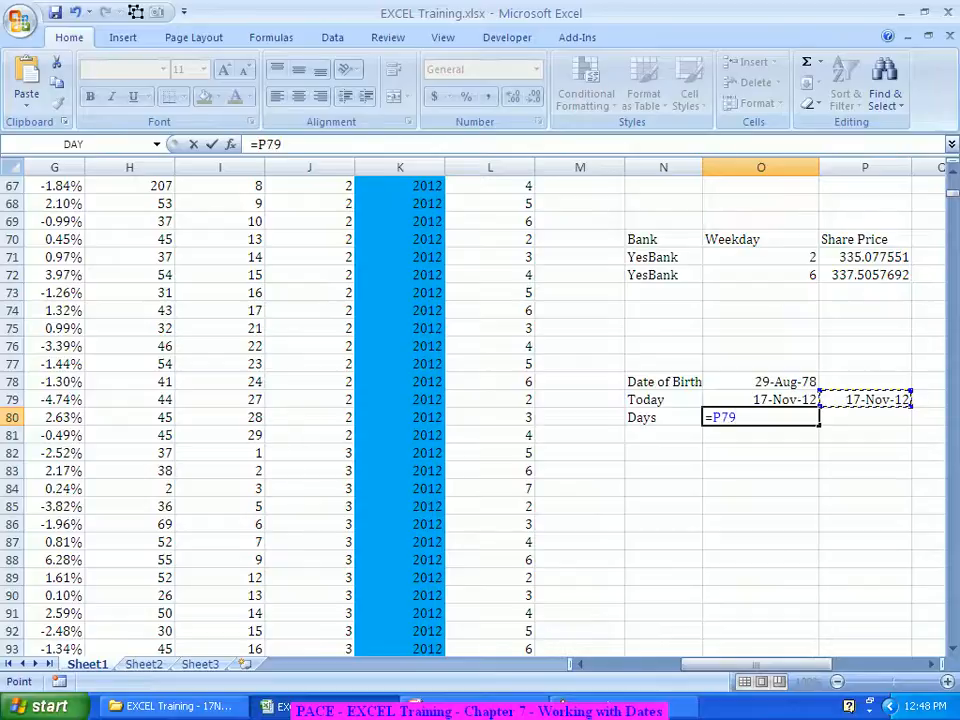
{"action": "type", "text": "-"}
{"action": "left_click", "coordinate": [761, 382]}
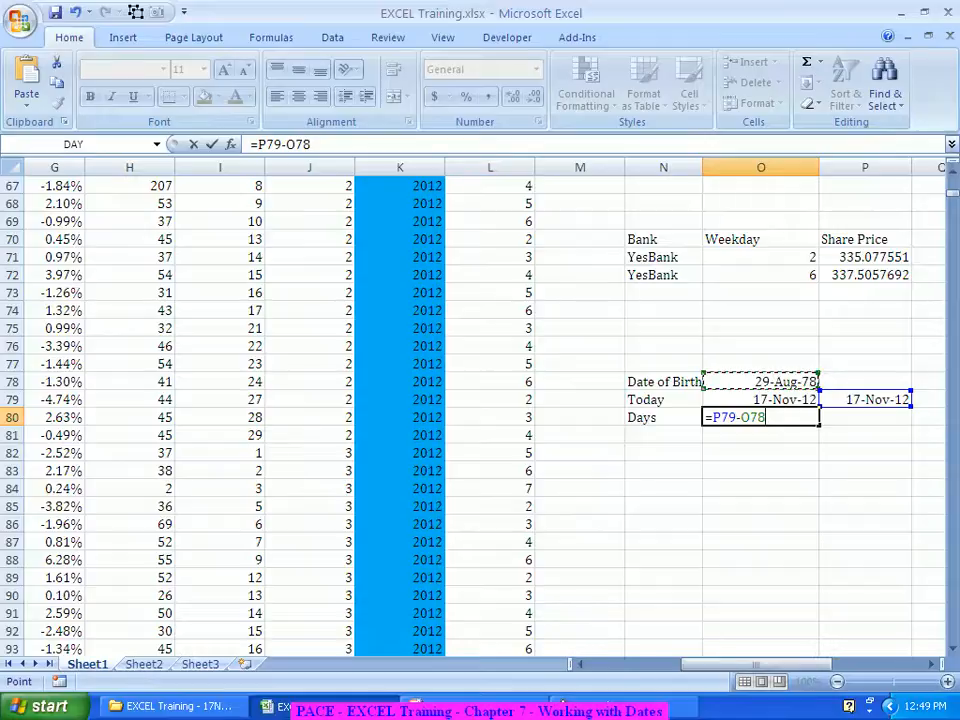
{"action": "key", "text": "Return"}
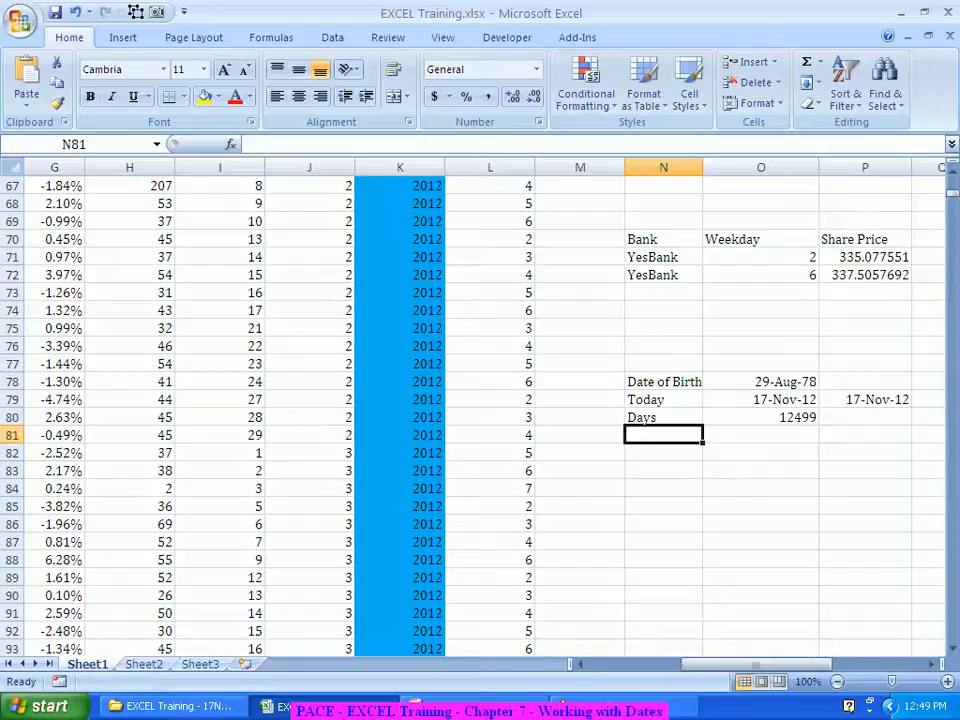
Step: Enter the label "EDATE" in cell N81 and go to O81
{"action": "scroll", "coordinate": [480, 410], "scroll_direction": "down", "scroll_amount": 1}
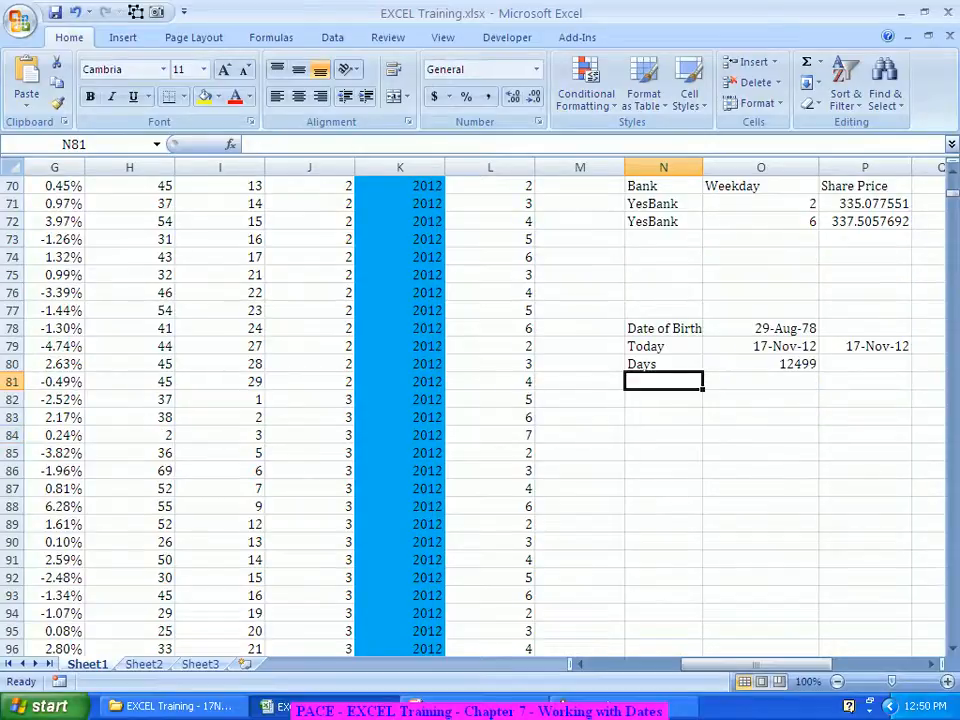
{"action": "scroll", "coordinate": [480, 410], "scroll_direction": "down", "scroll_amount": 2}
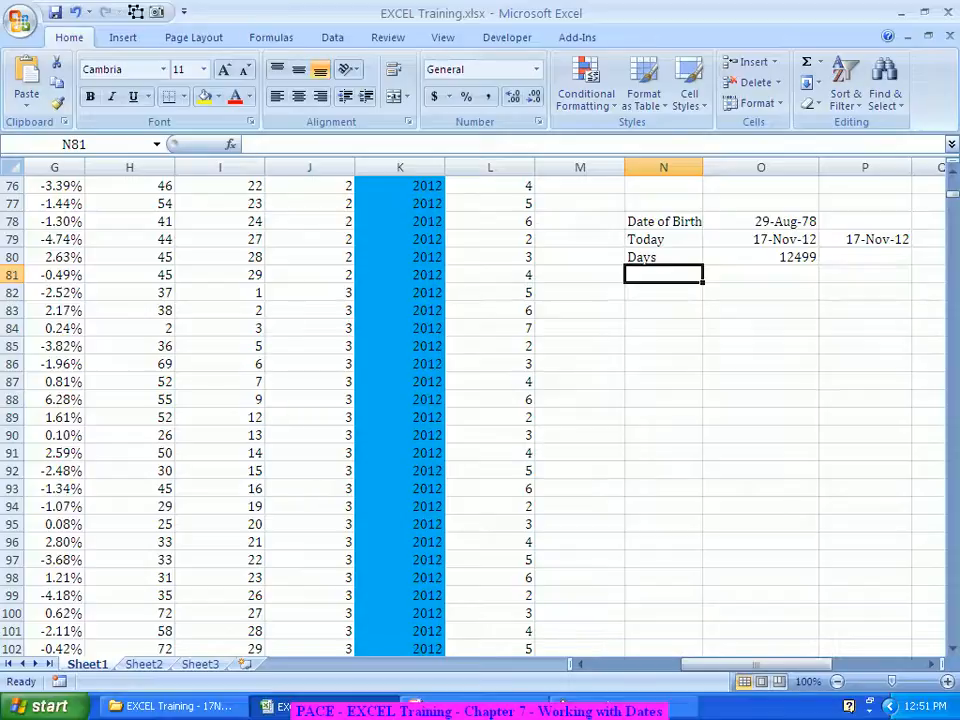
{"action": "type", "text": "EDATE"}
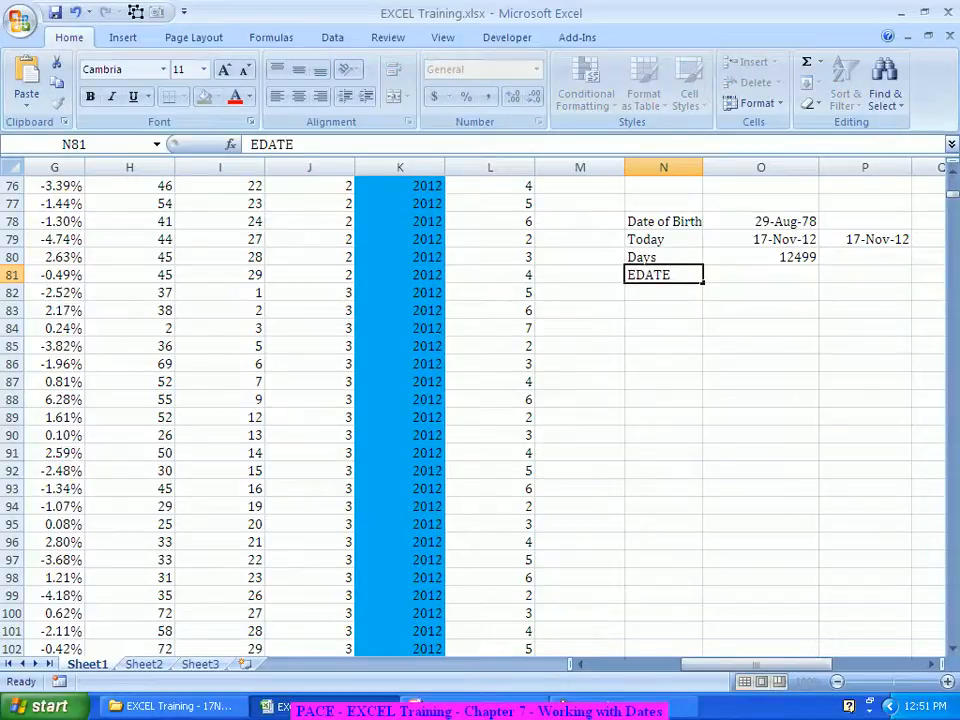
{"action": "key", "text": "Tab"}
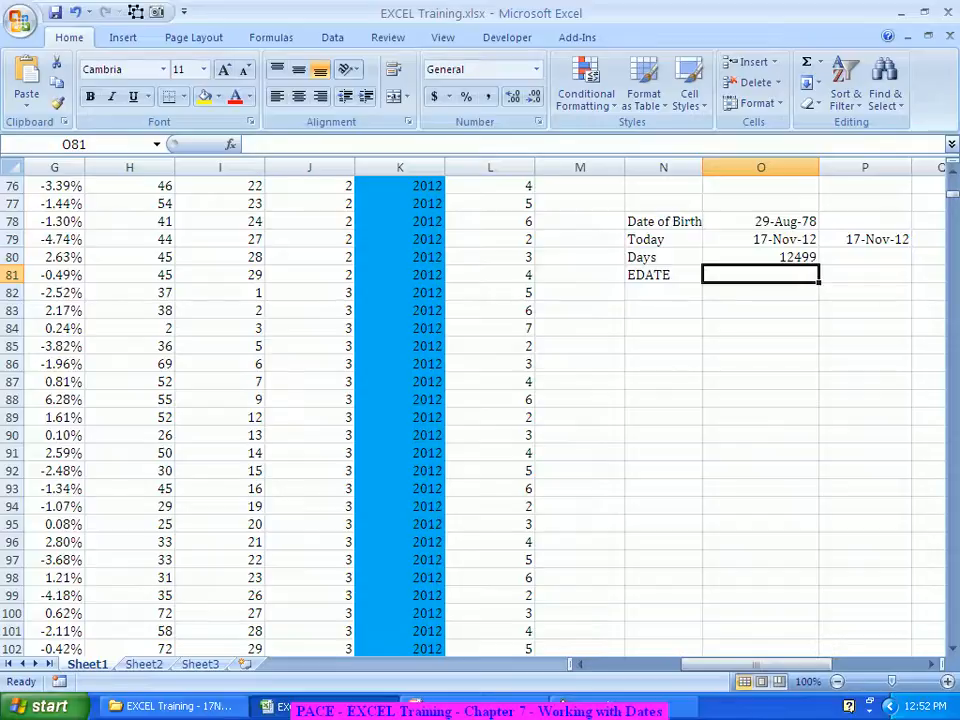
Step: Insert an EDATE function in O81 with O79 as the start date and 1 as the number of months
{"action": "type", "text": "=edate"}
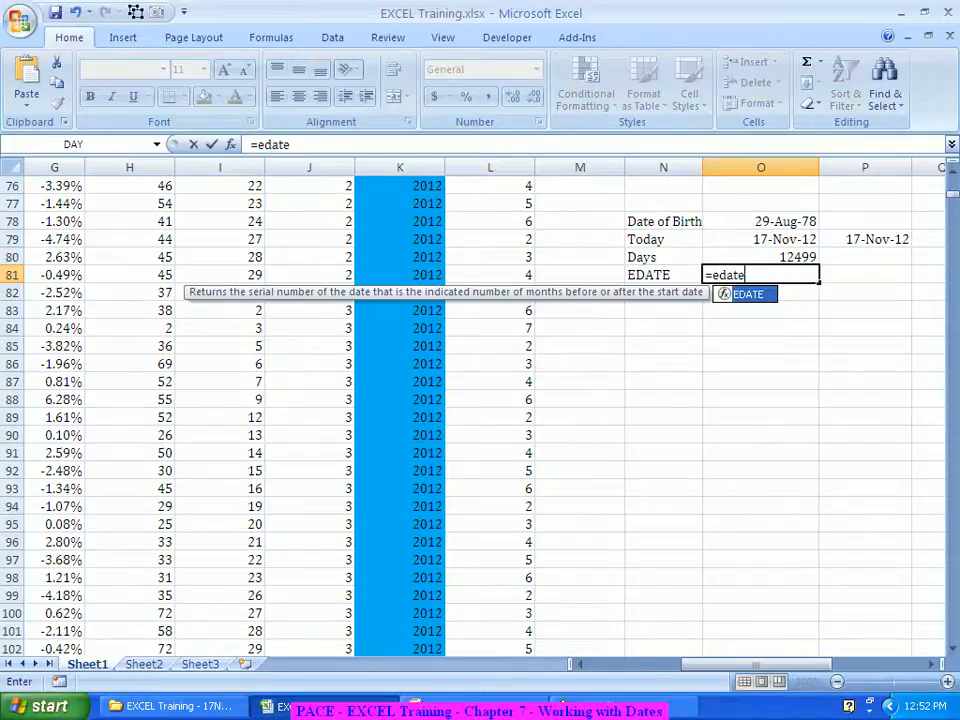
{"action": "key", "text": "Tab"}
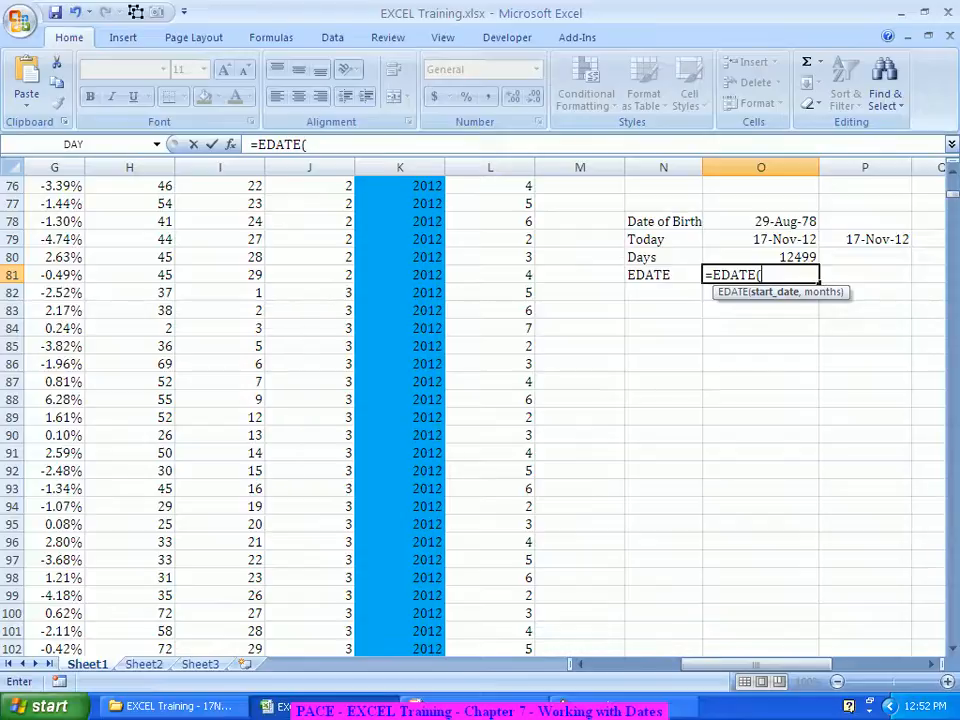
{"action": "left_click", "coordinate": [230, 144]}
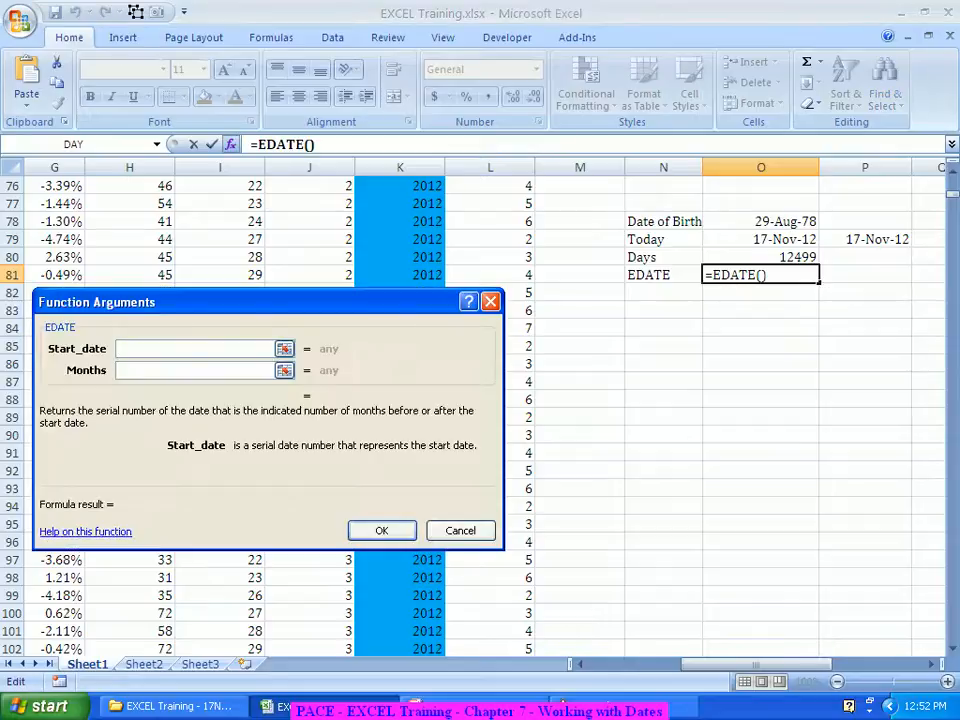
{"action": "left_click", "coordinate": [761, 239]}
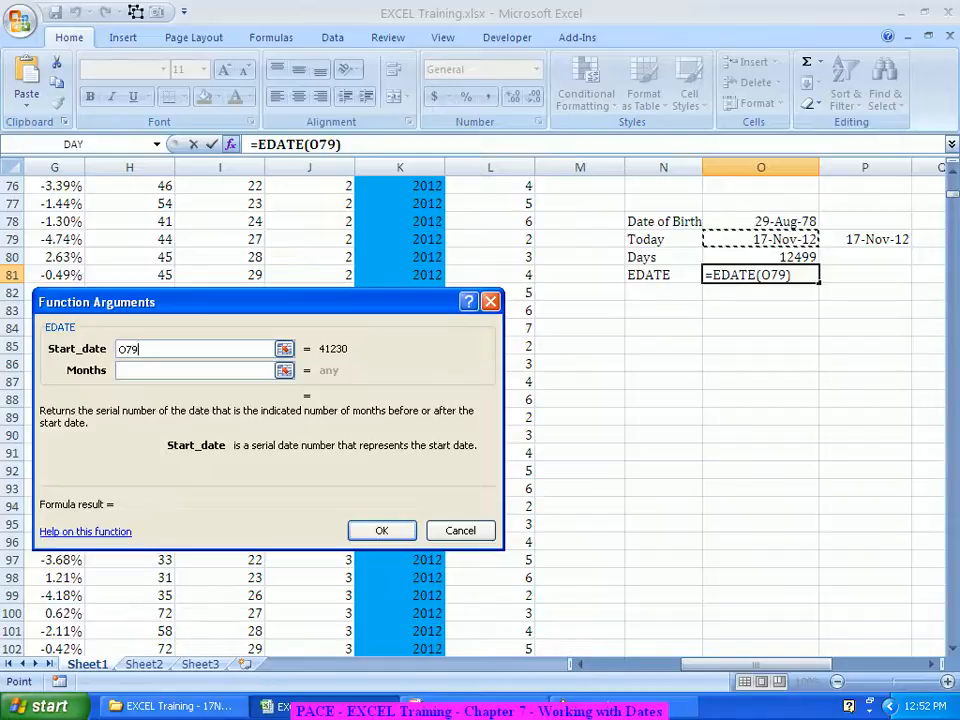
{"action": "left_click", "coordinate": [194, 371]}
{"action": "type", "text": "1"}
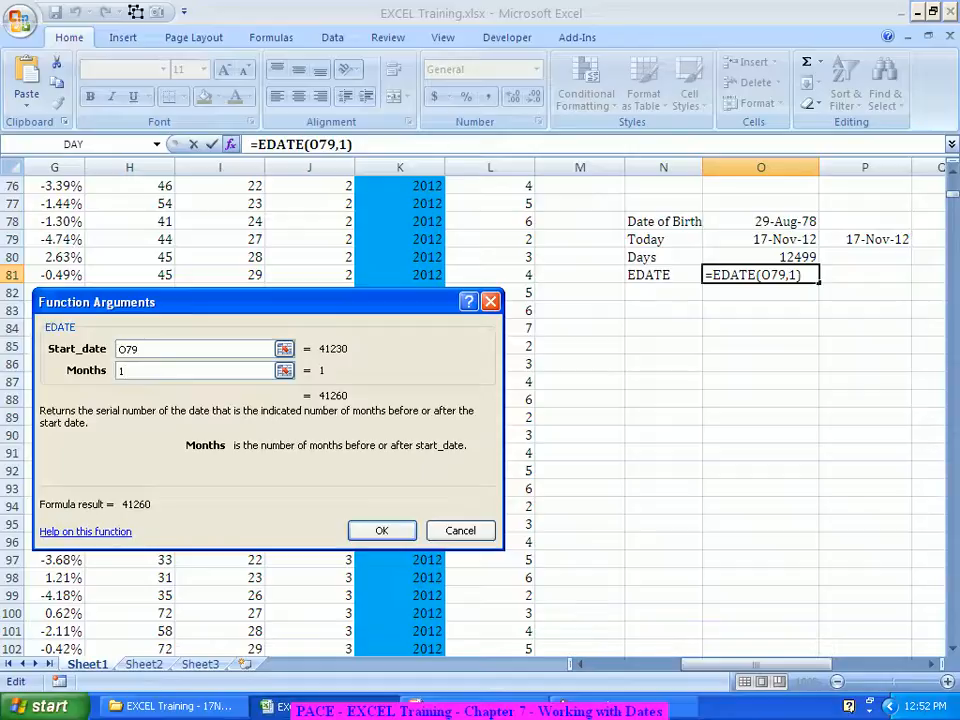
{"action": "key", "text": "Return"}
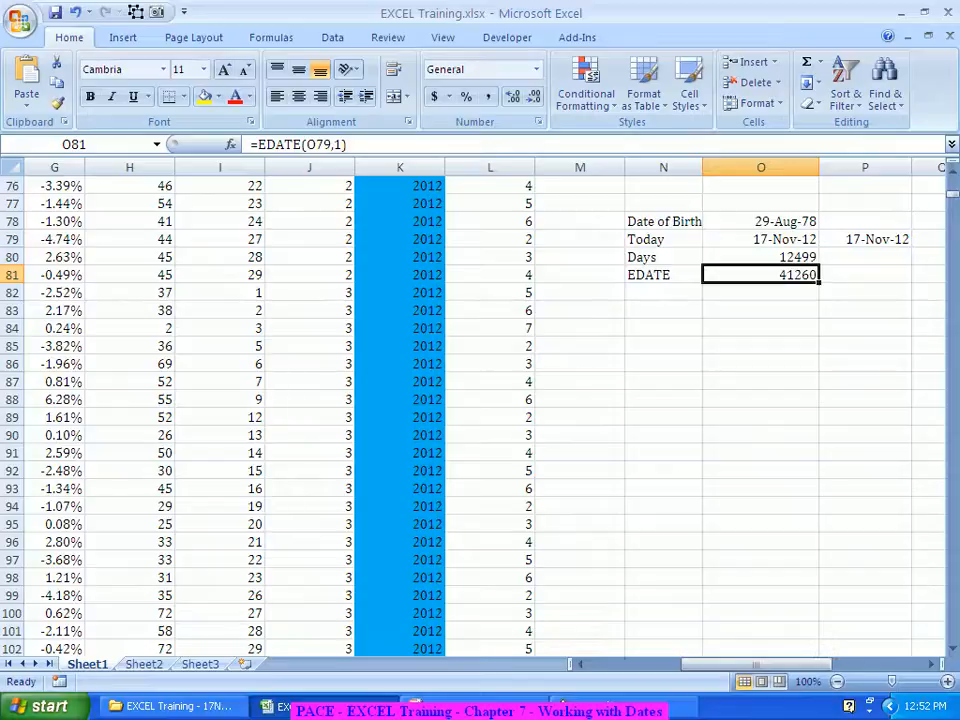
Step: Format cell O81 as a date with the 14-Mar-01 type
{"action": "key", "text": "ctrl+1"}
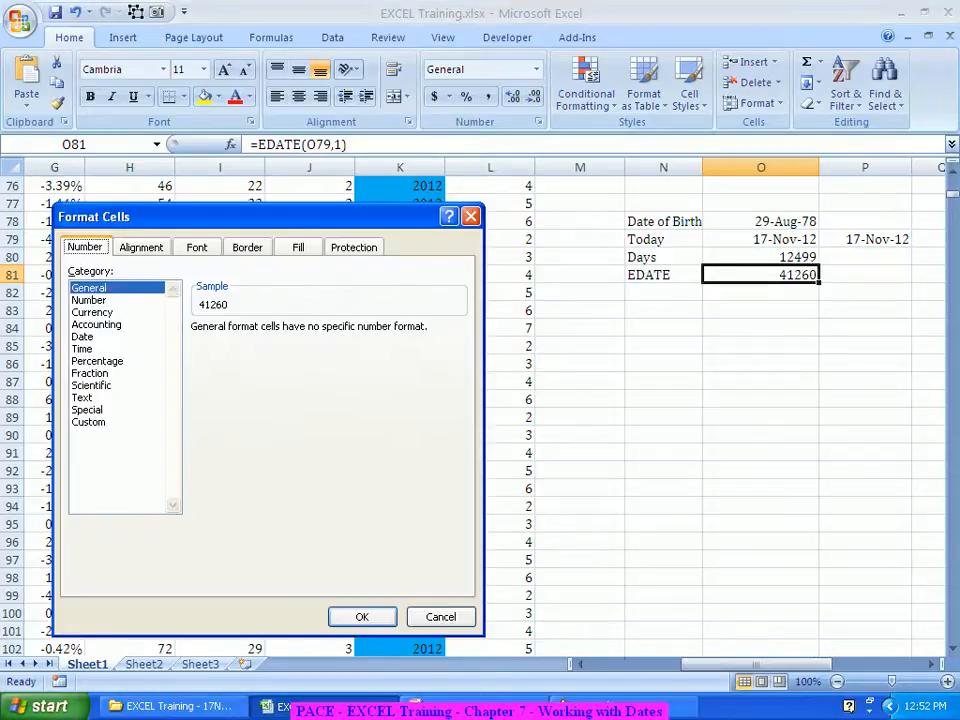
{"action": "left_click", "coordinate": [83, 337]}
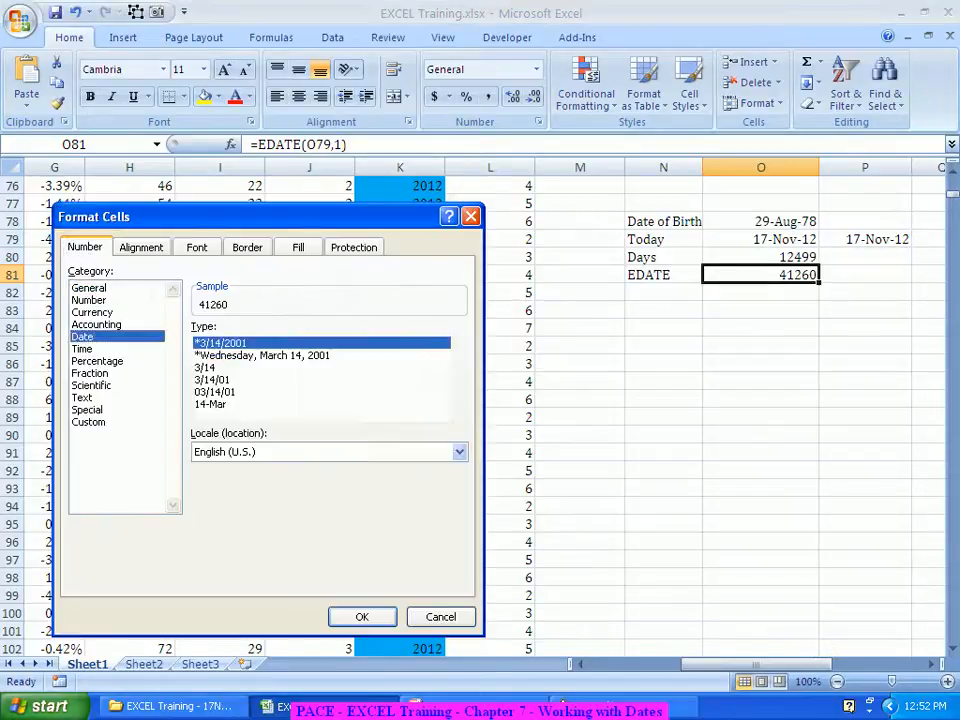
{"action": "left_click", "coordinate": [218, 416]}
{"action": "key", "text": "Return"}
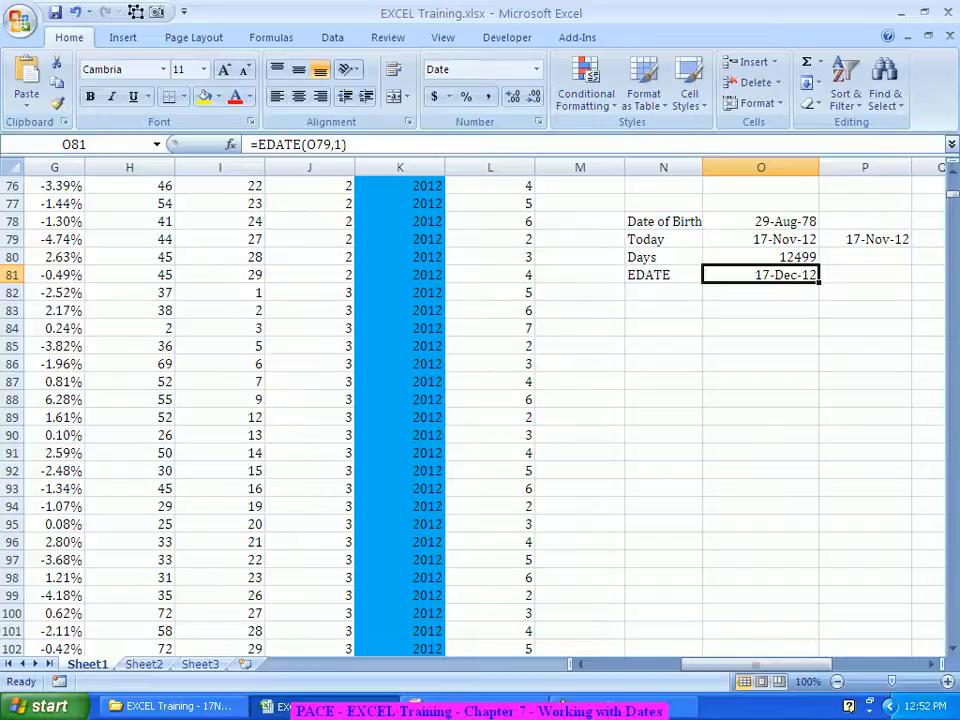
Step: Change the months argument of the EDATE formula in O81 to 2
{"action": "left_click", "coordinate": [338, 144]}
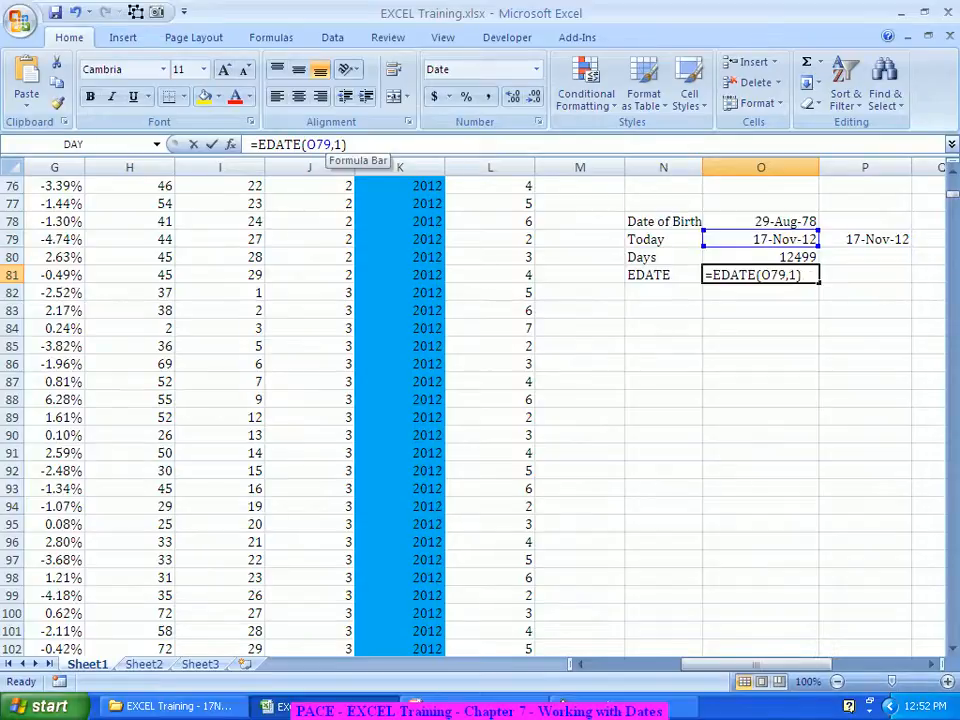
{"action": "type", "text": "2"}
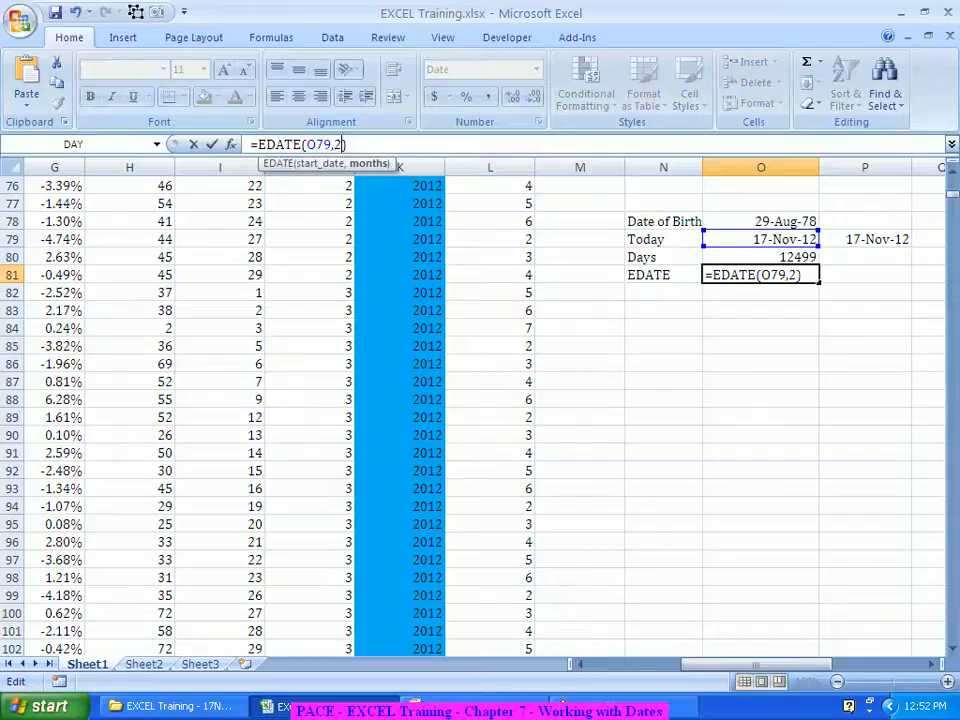
{"action": "key", "text": "Return"}
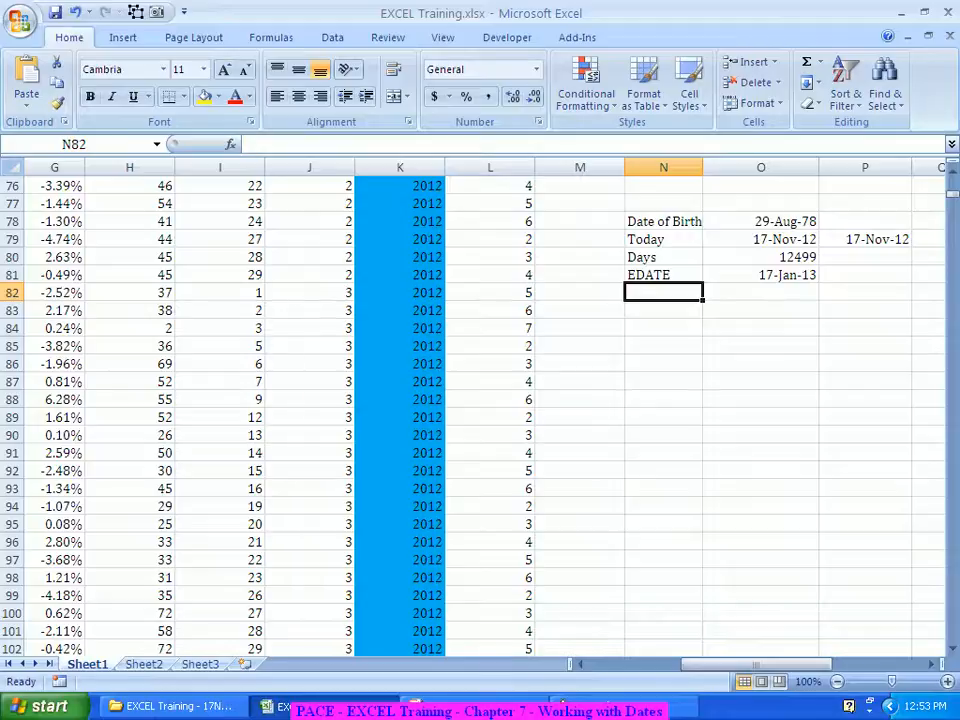
Step: Check the days formula in O80 and enter the label "DATEDIF" in cell N83
{"action": "key", "text": "Up"}
{"action": "key", "text": "Up"}
{"action": "key", "text": "Right"}
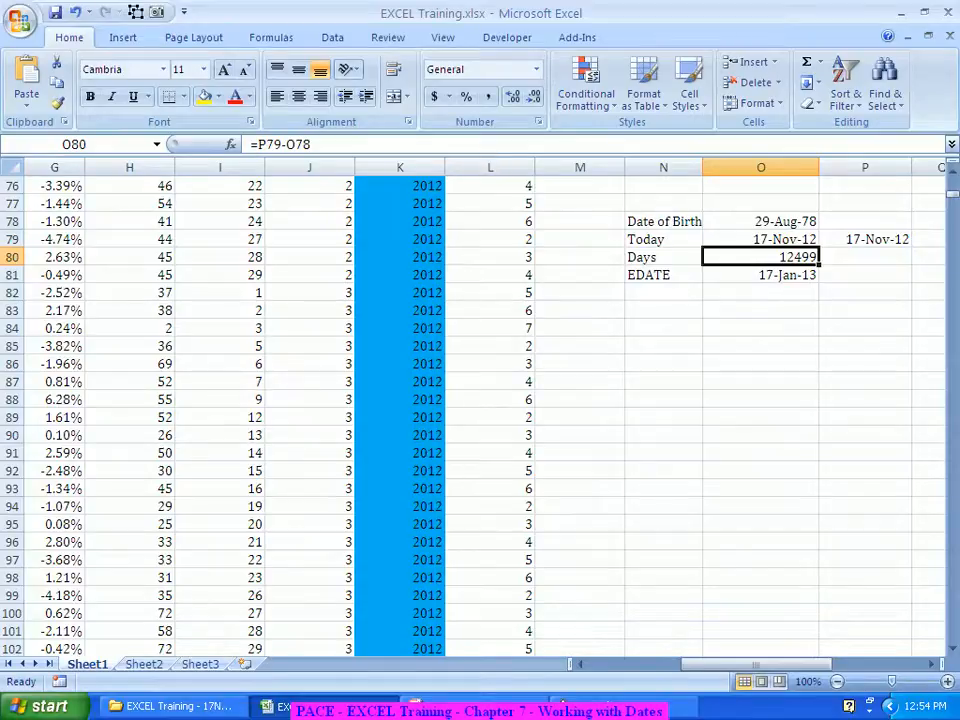
{"action": "key", "text": "Down"}
{"action": "key", "text": "Down"}
{"action": "key", "text": "Down"}
{"action": "key", "text": "Left"}
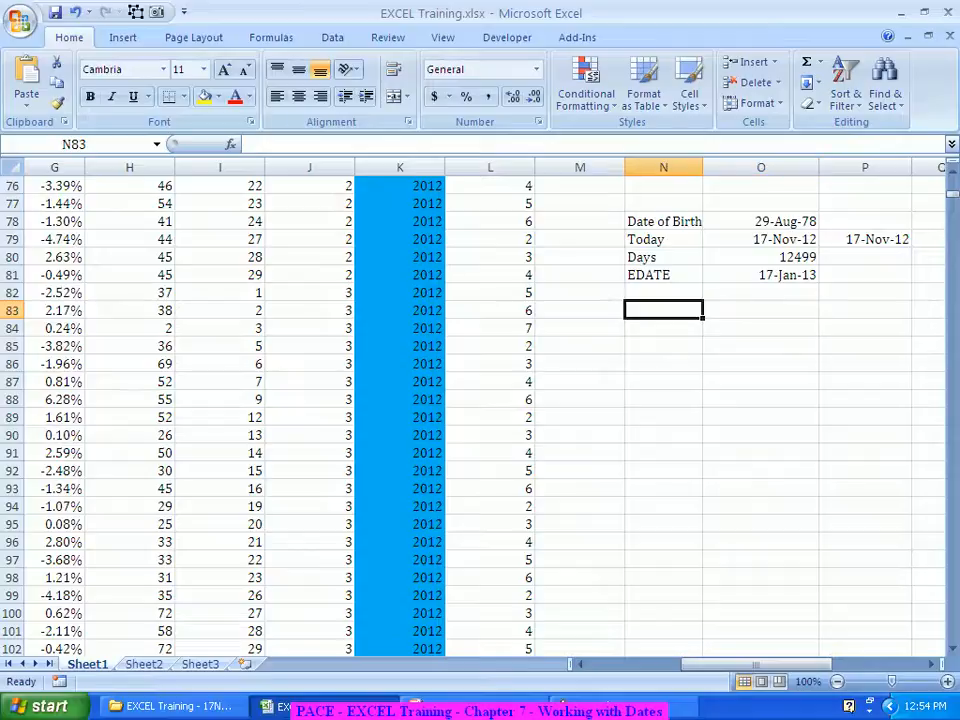
{"action": "type", "text": "DATEDIF"}
{"action": "key", "text": "Return"}
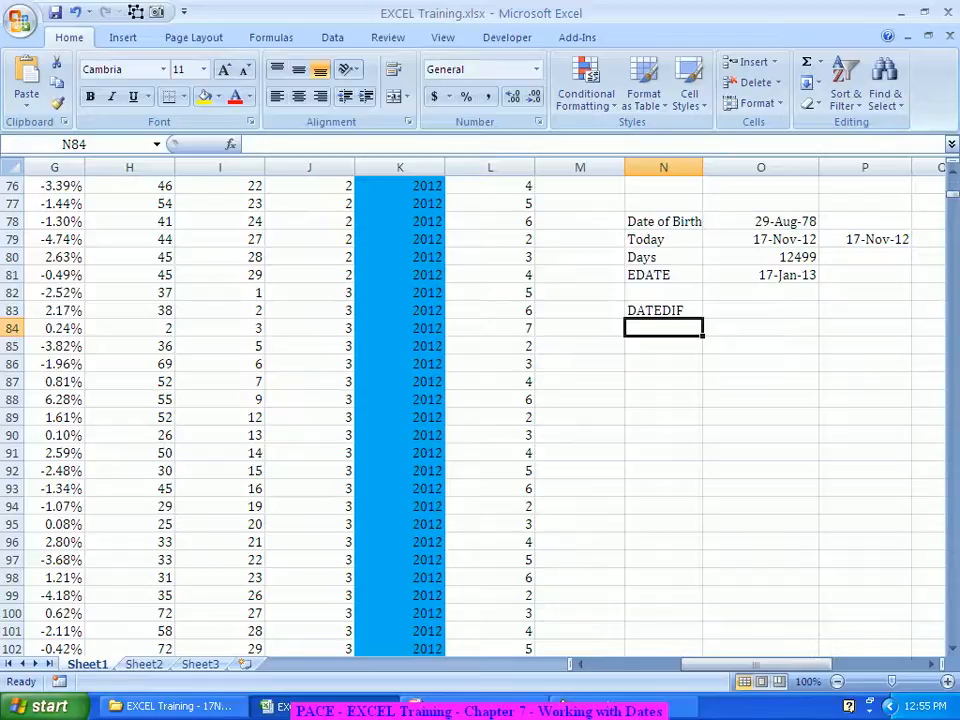
Step: Enter the label "Start Date" in cell N84 and "End Date" in cell N85
{"action": "type", "text": "St"}
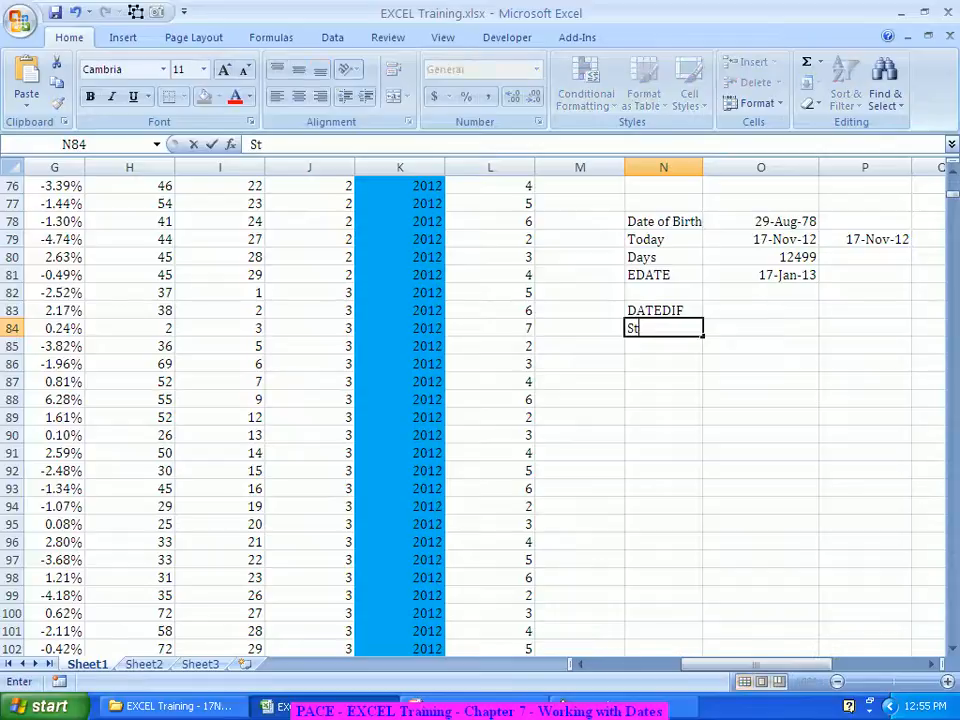
{"action": "type", "text": "art Daty"}
{"action": "key", "text": "BackSpace"}
{"action": "type", "text": "e"}
{"action": "key", "text": "Return"}
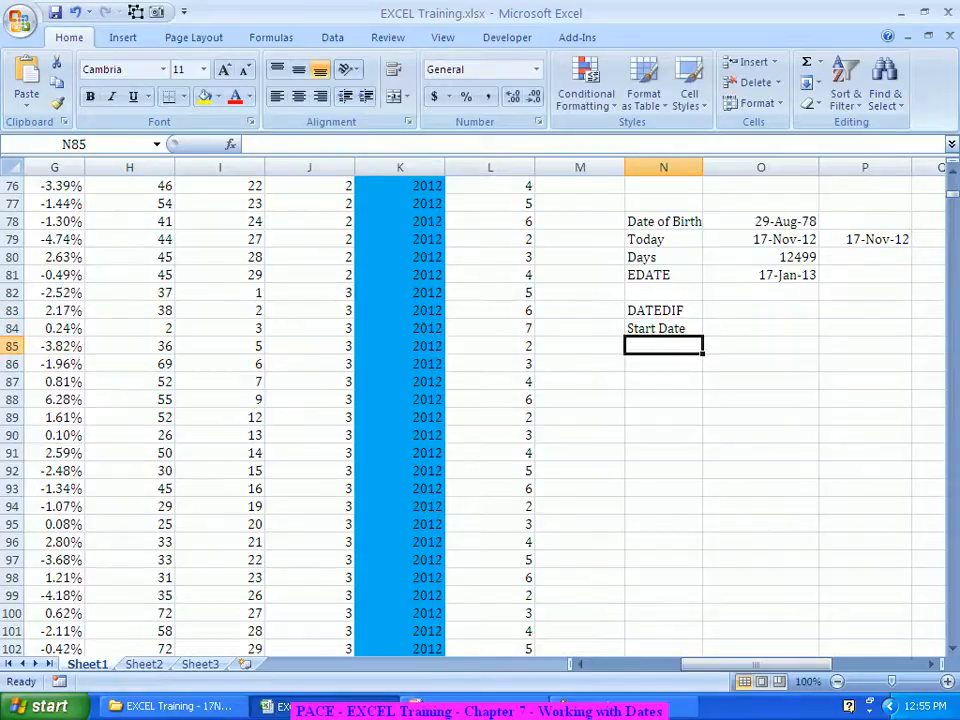
{"action": "type", "text": "End Date"}
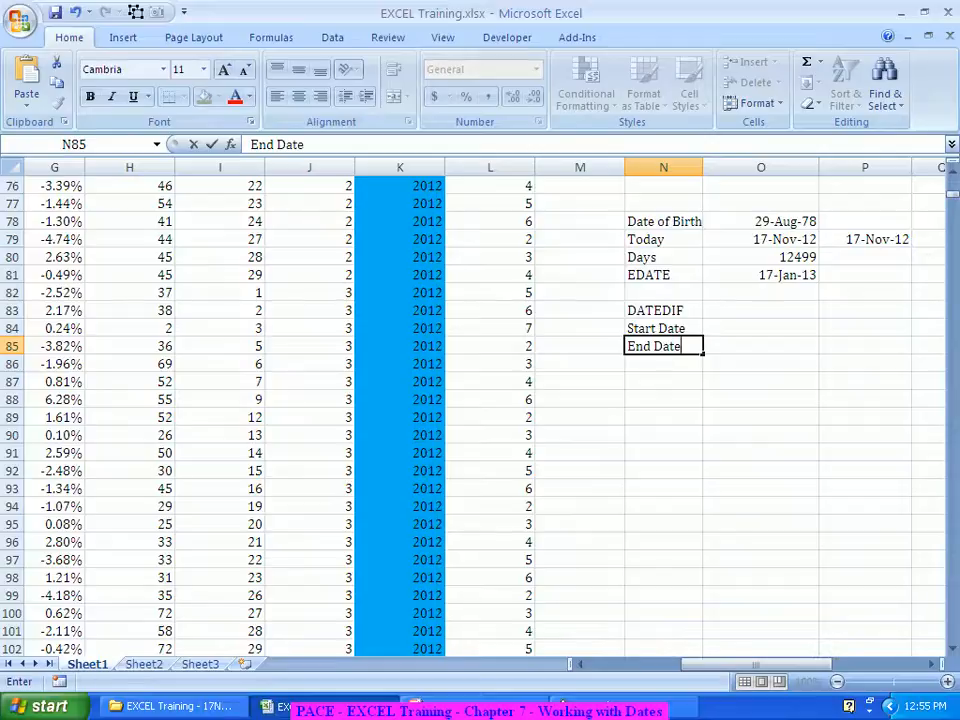
{"action": "key", "text": "Return"}
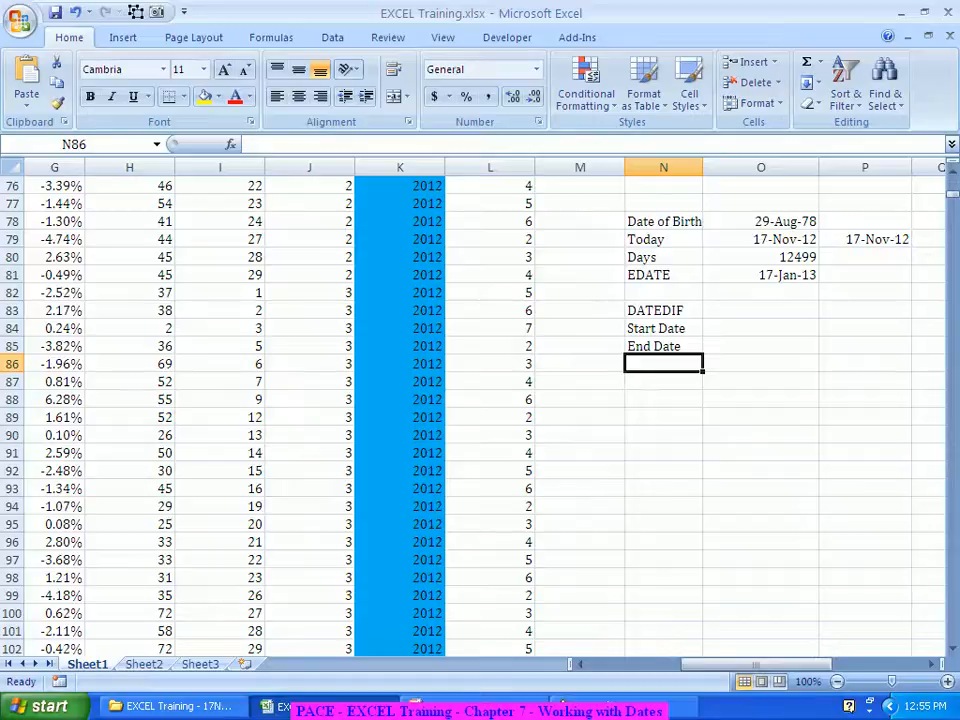
Step: Enter the list of DATEDIF unit codes "y,ym,md" in cell N86
{"action": "type", "text": "y,"}
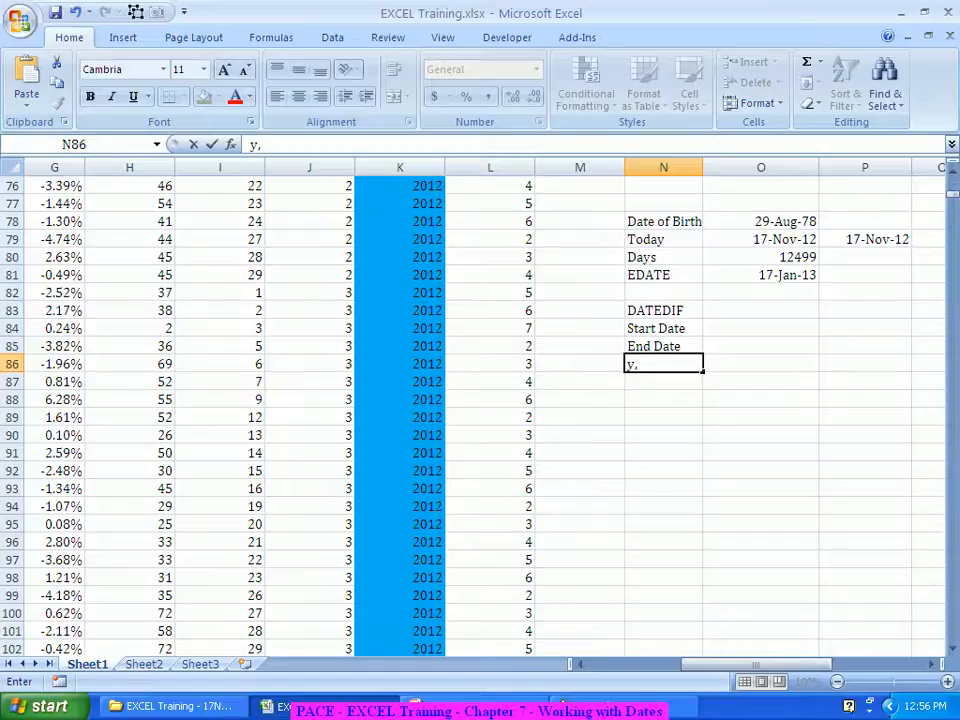
{"action": "type", "text": "y"}
{"action": "type", "text": ","}
{"action": "type", "text": "md"}
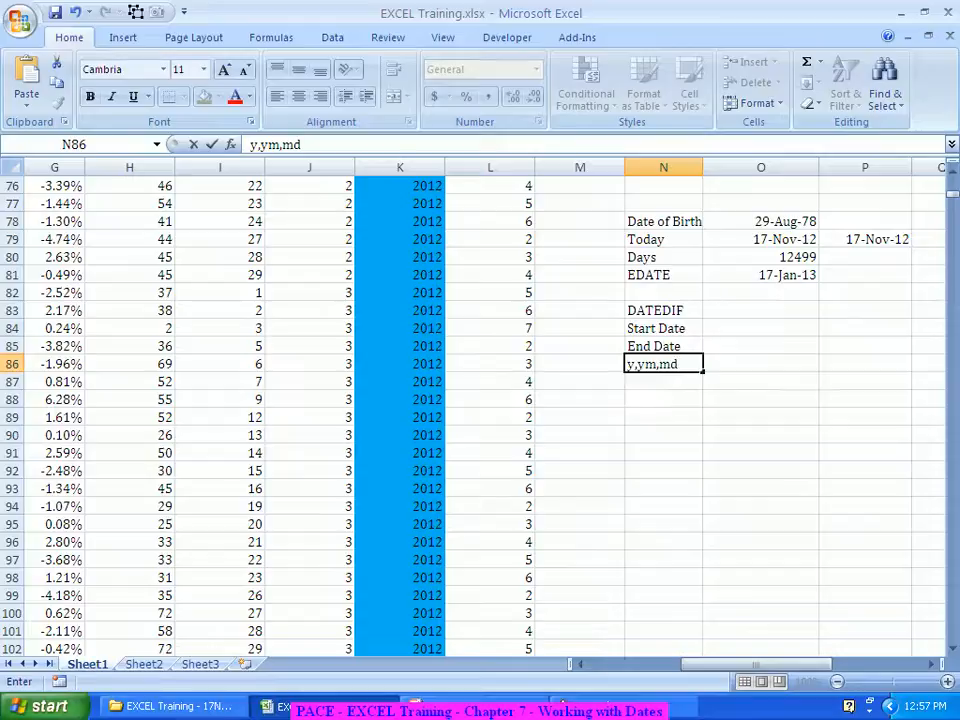
{"action": "key", "text": "Down"}
Step: Enter the labels "y", "ym" and "md" in cells N88, N89 and N90
{"action": "key", "text": "Down"}
{"action": "key", "text": "Down"}
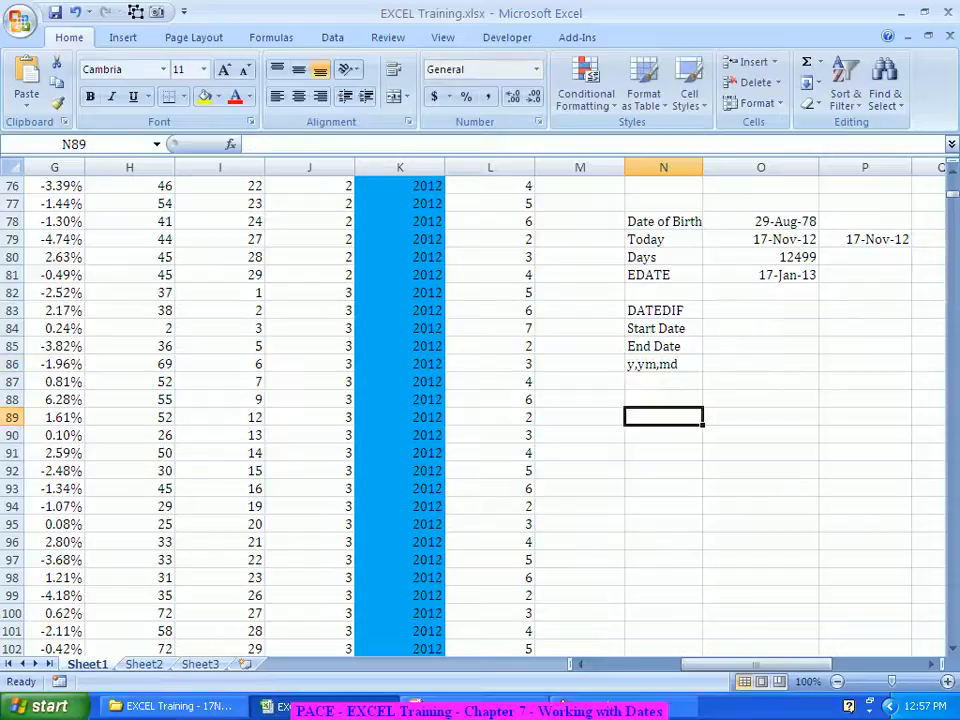
{"action": "key", "text": "Up"}
{"action": "type", "text": "y"}
{"action": "key", "text": "Return"}
{"action": "type", "text": "ym"}
{"action": "key", "text": "Return"}
{"action": "type", "text": "md"}
{"action": "key", "text": "Return"}
{"action": "key", "text": "Up"}
{"action": "key", "text": "Up"}
{"action": "key", "text": "Up"}
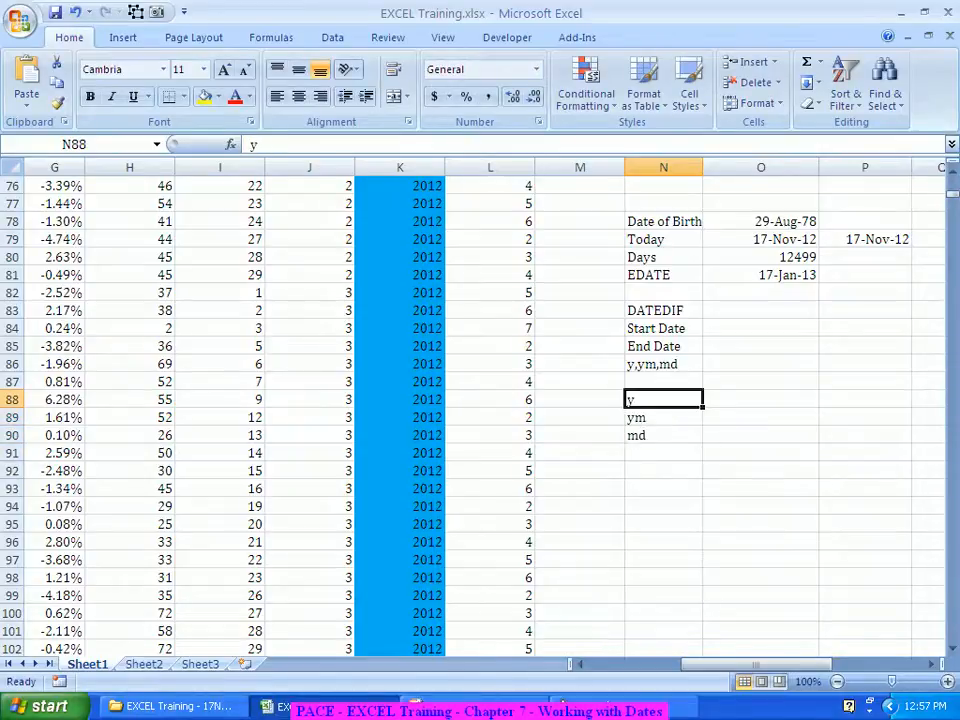
Step: Enter a DATEDIF formula in O88 with O78 as start date, P79 as end date and the unit "y"
{"action": "key", "text": "Right"}
{"action": "type", "text": "="}
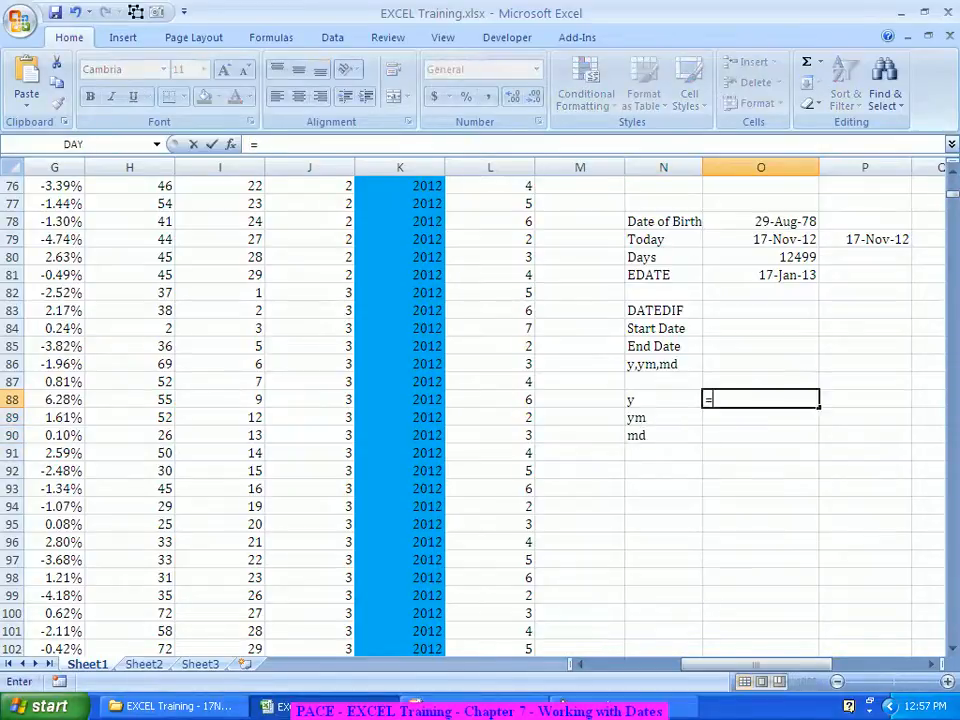
{"action": "type", "text": "datedif("}
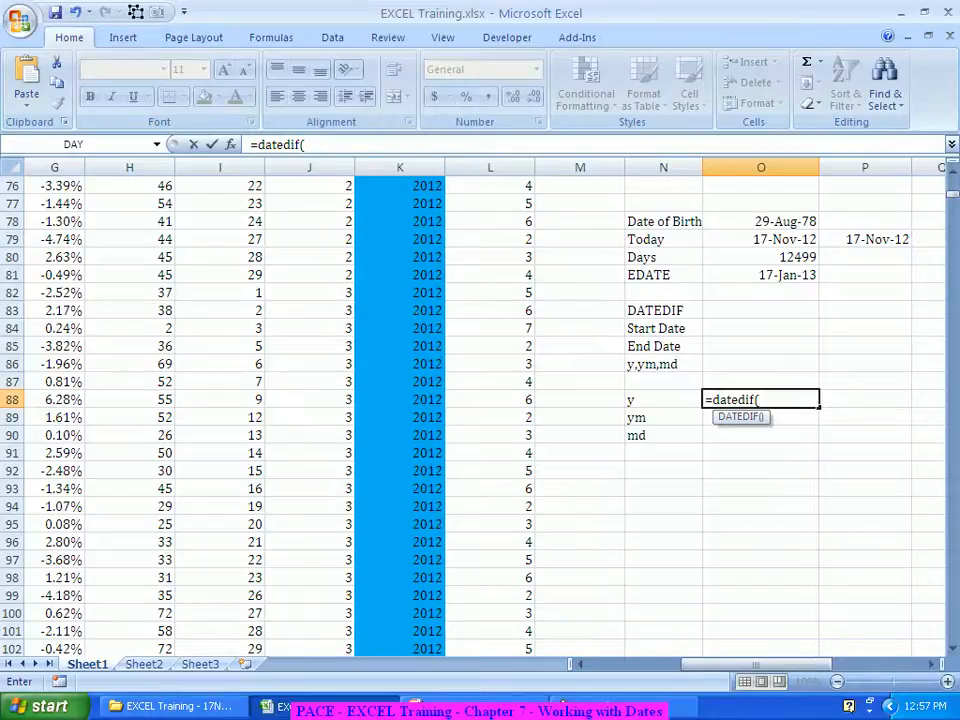
{"action": "left_click", "coordinate": [761, 222]}
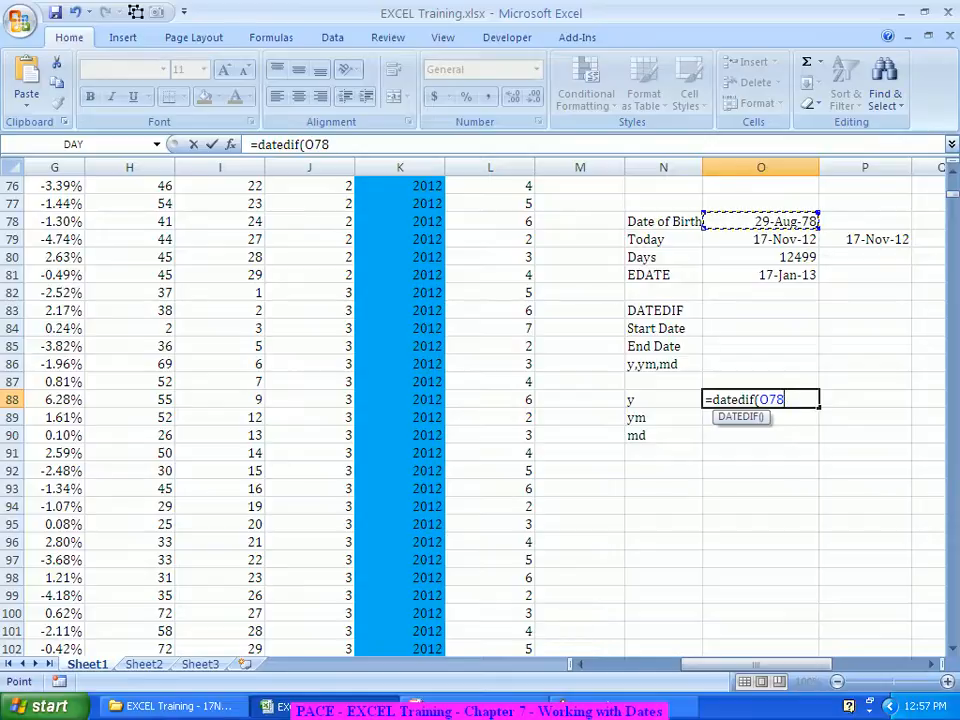
{"action": "type", "text": ","}
{"action": "left_click", "coordinate": [865, 240]}
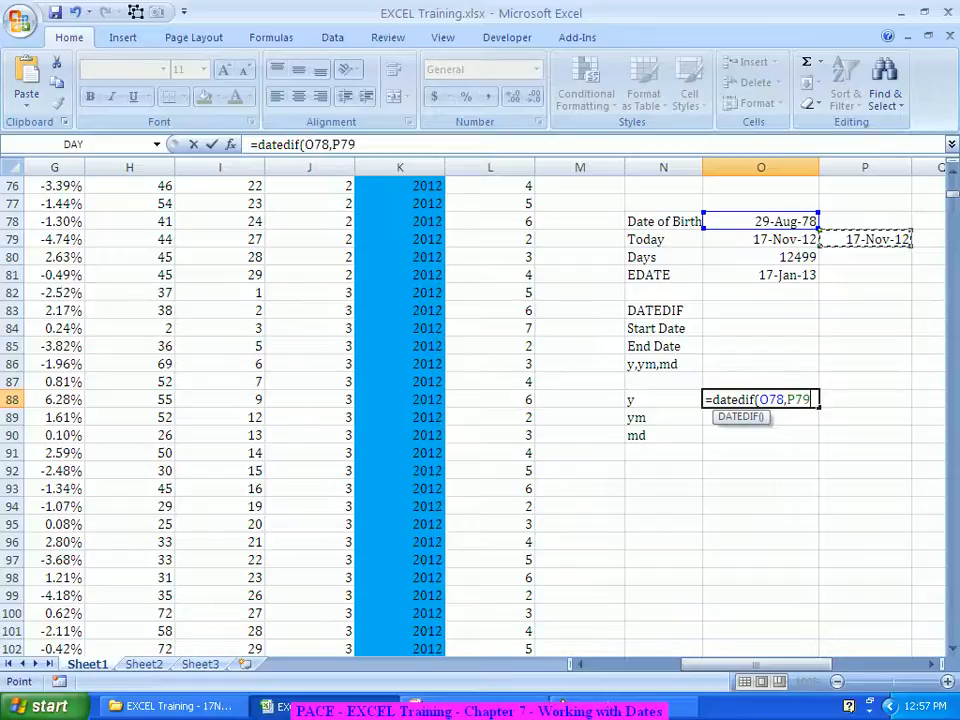
{"action": "type", "text": ",\"y\")"}
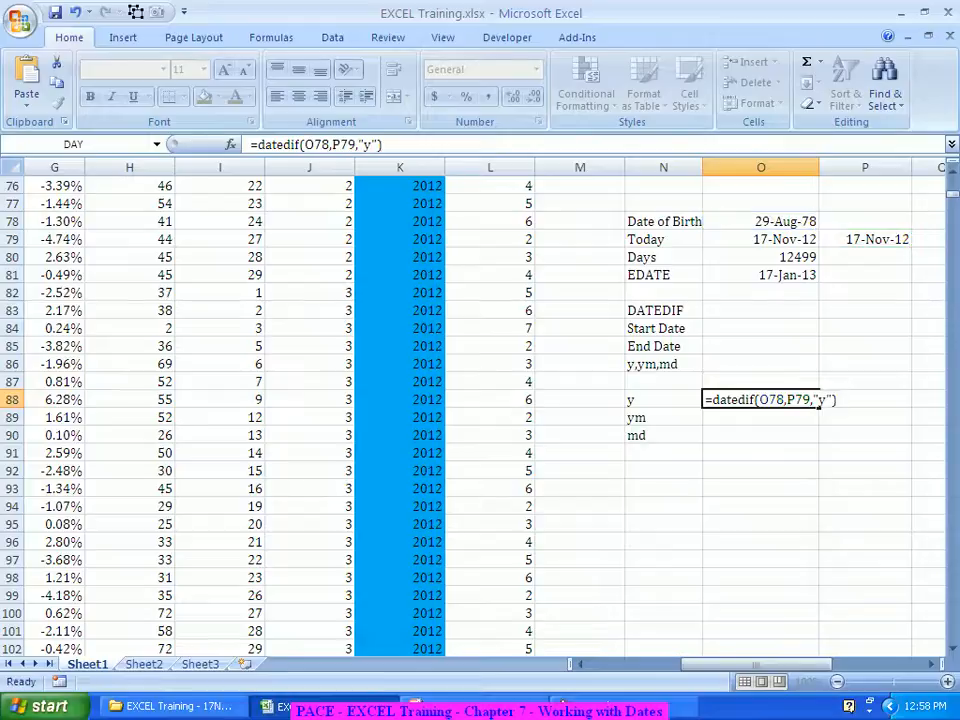
{"action": "key", "text": "Return"}
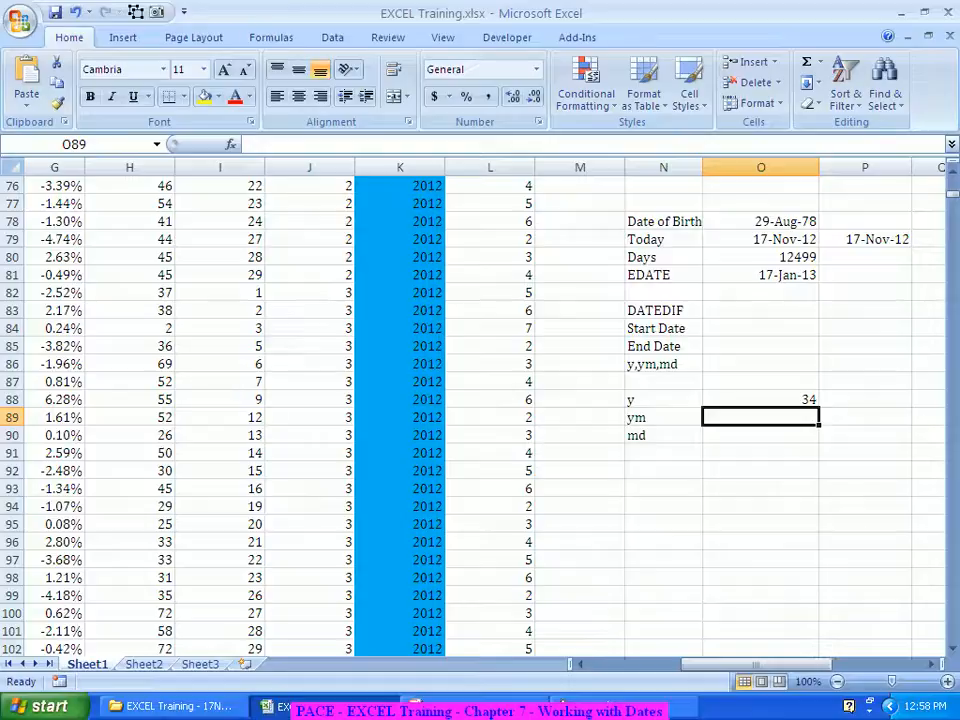
Step: Enter a DATEDIF formula in O89 from O78 to P79 with the unit "ym"
{"action": "type", "text": "="}
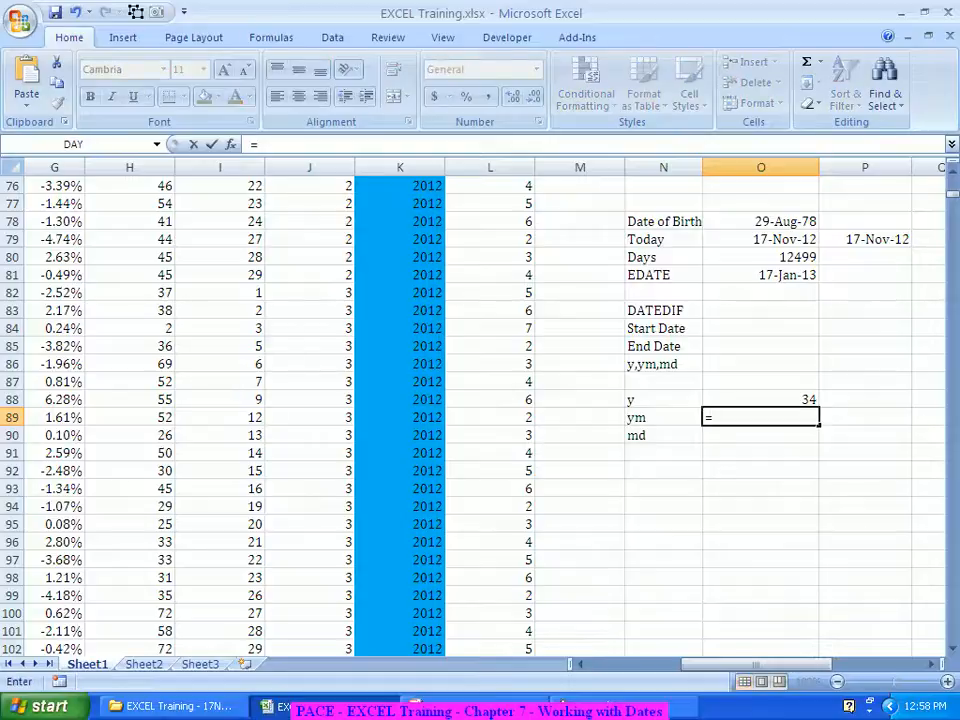
{"action": "type", "text": "datedif("}
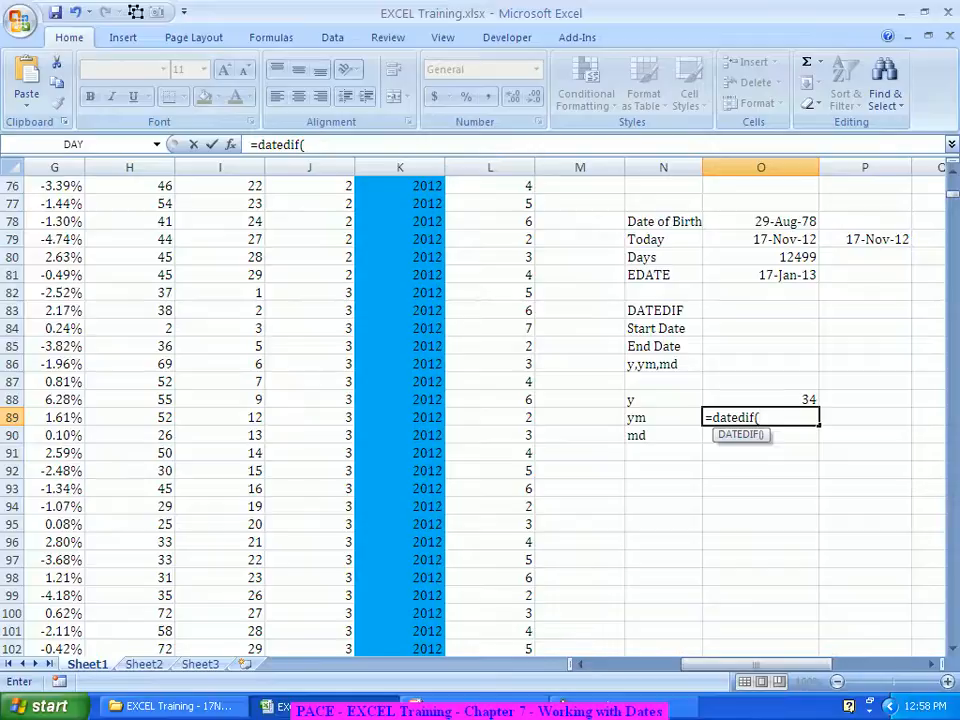
{"action": "left_click", "coordinate": [761, 222]}
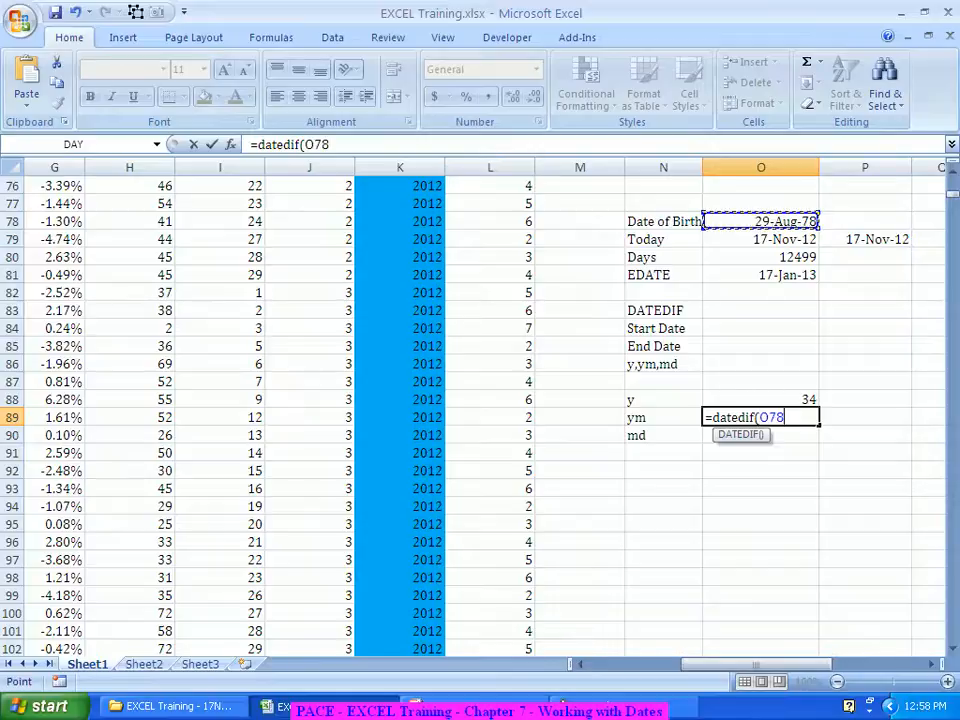
{"action": "type", "text": ","}
{"action": "left_click", "coordinate": [865, 239]}
{"action": "type", "text": ","}
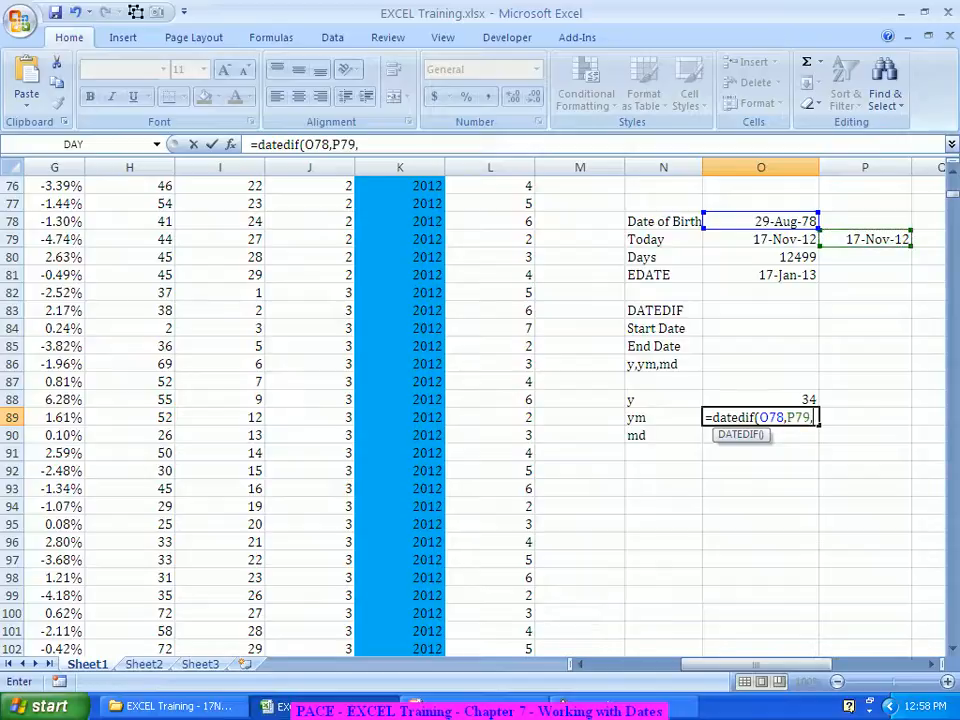
{"action": "type", "text": "\"ym"}
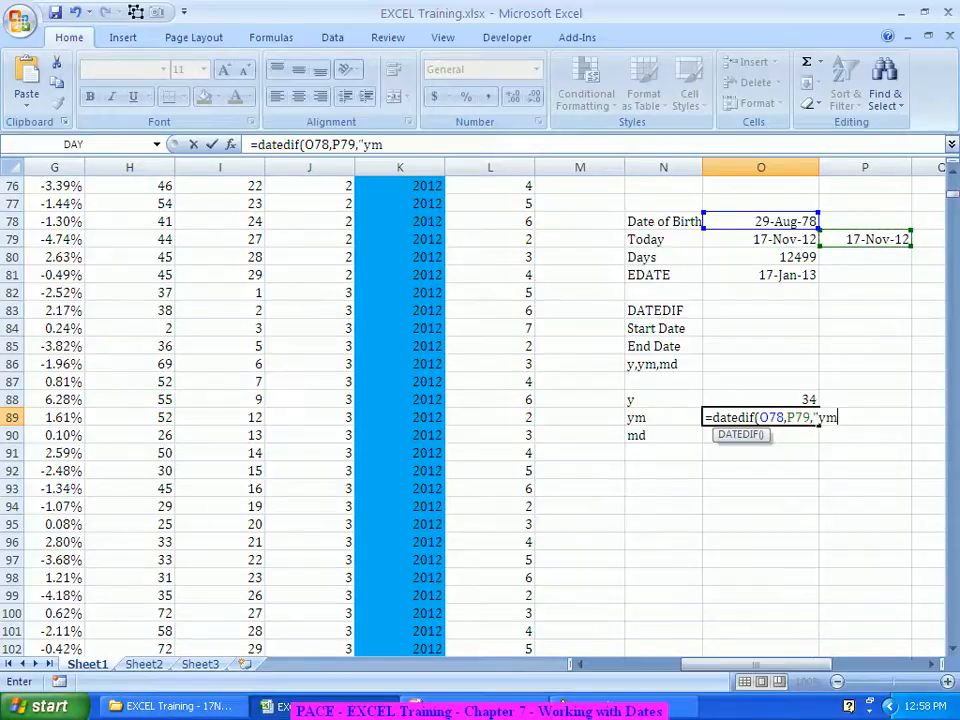
{"action": "type", "text": "\")"}
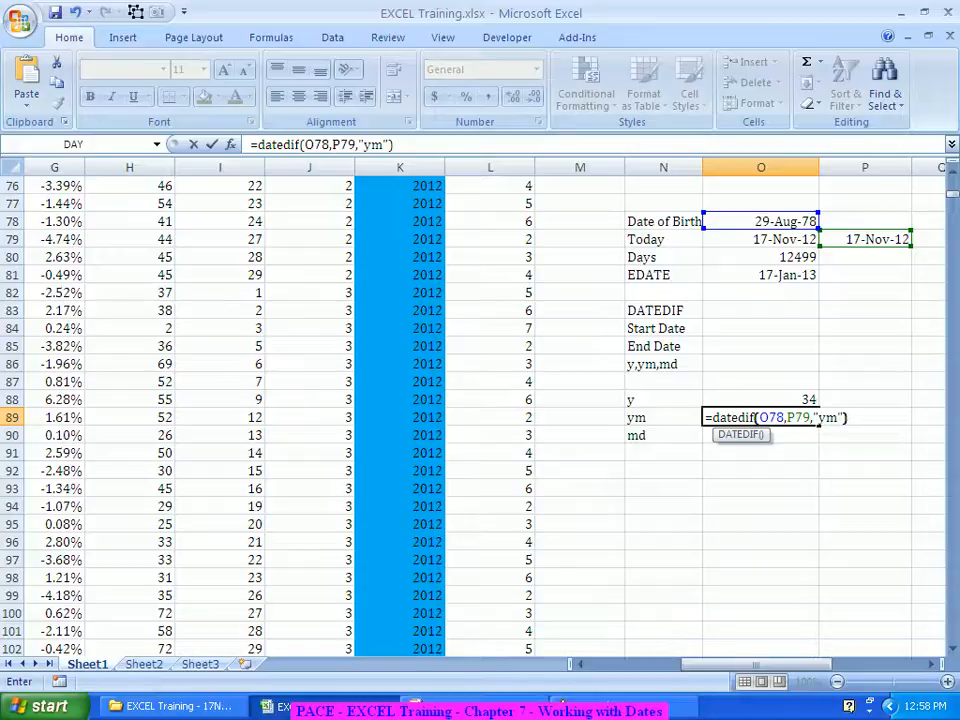
{"action": "key", "text": "Return"}
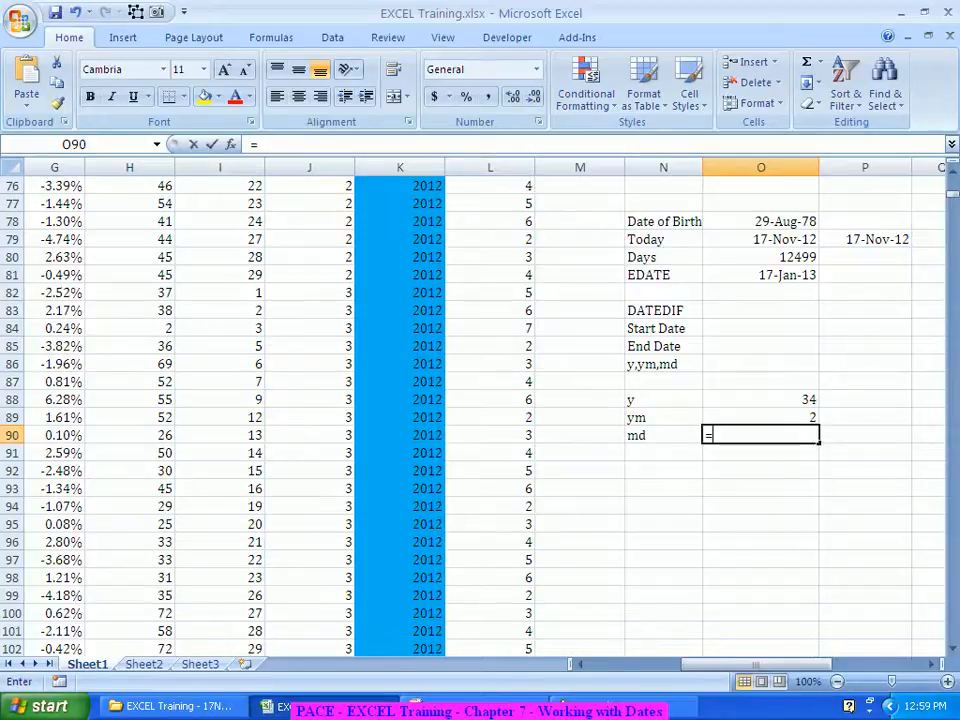
Step: Enter a DATEDIF formula in O90 from O78 to P79 with the unit "md"
{"action": "type", "text": "=date"}
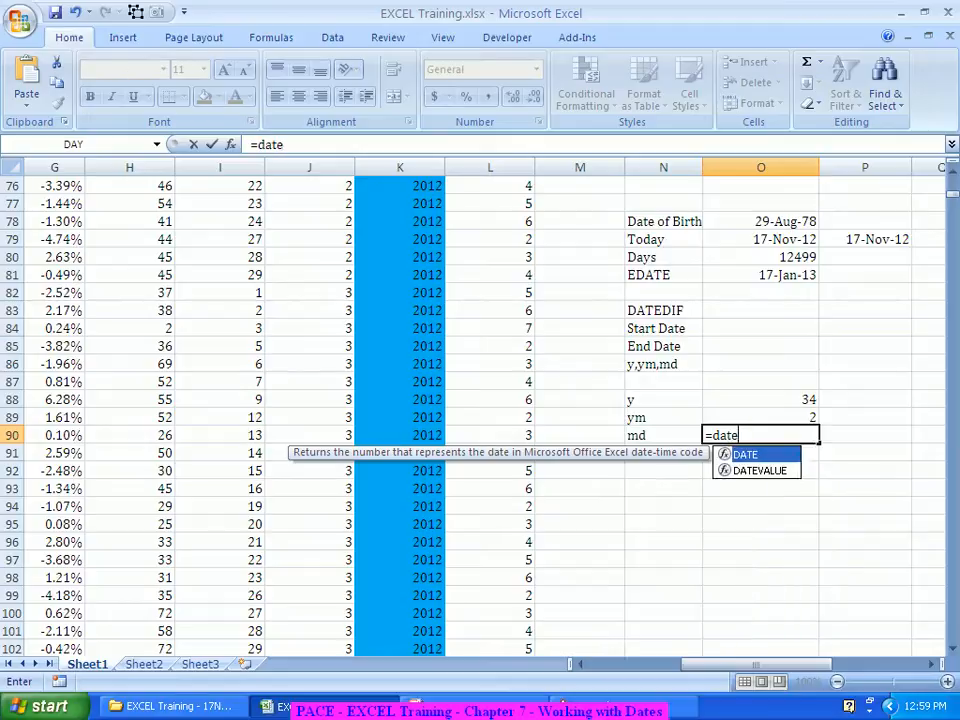
{"action": "type", "text": "dif("}
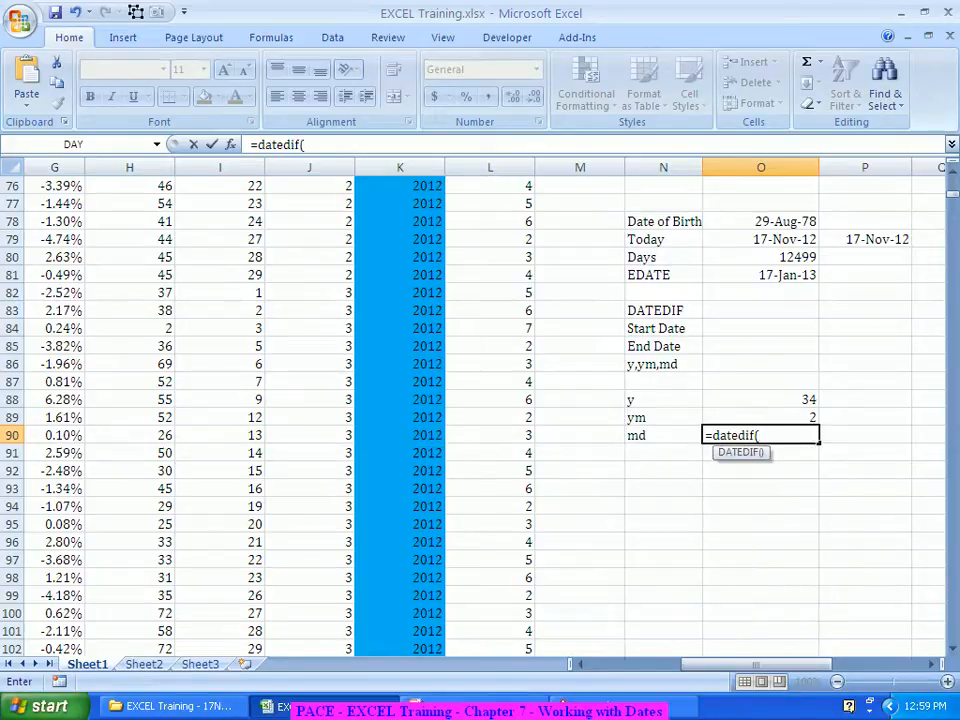
{"action": "left_click", "coordinate": [760, 221]}
{"action": "type", "text": ","}
{"action": "left_click", "coordinate": [865, 239]}
{"action": "type", "text": ",\"md\")"}
{"action": "key", "text": "ctrl+Return"}
{"action": "key", "text": "Return"}
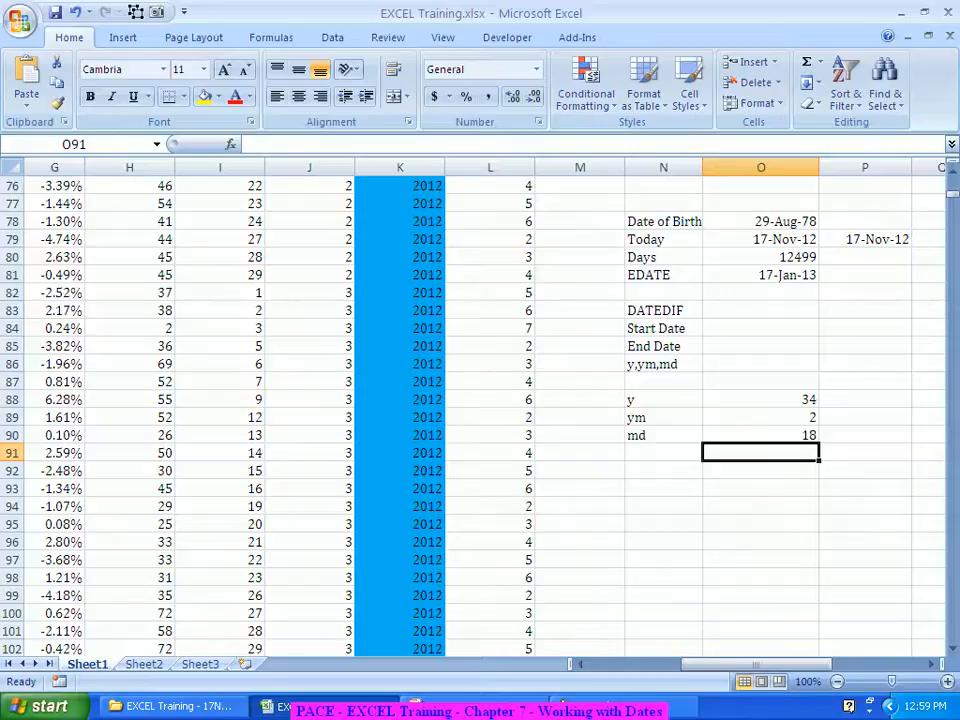
Step: Replace the date of birth in O78 with a different one and select the DATEDIF results in O88:O90
{"action": "left_click", "coordinate": [760, 222]}
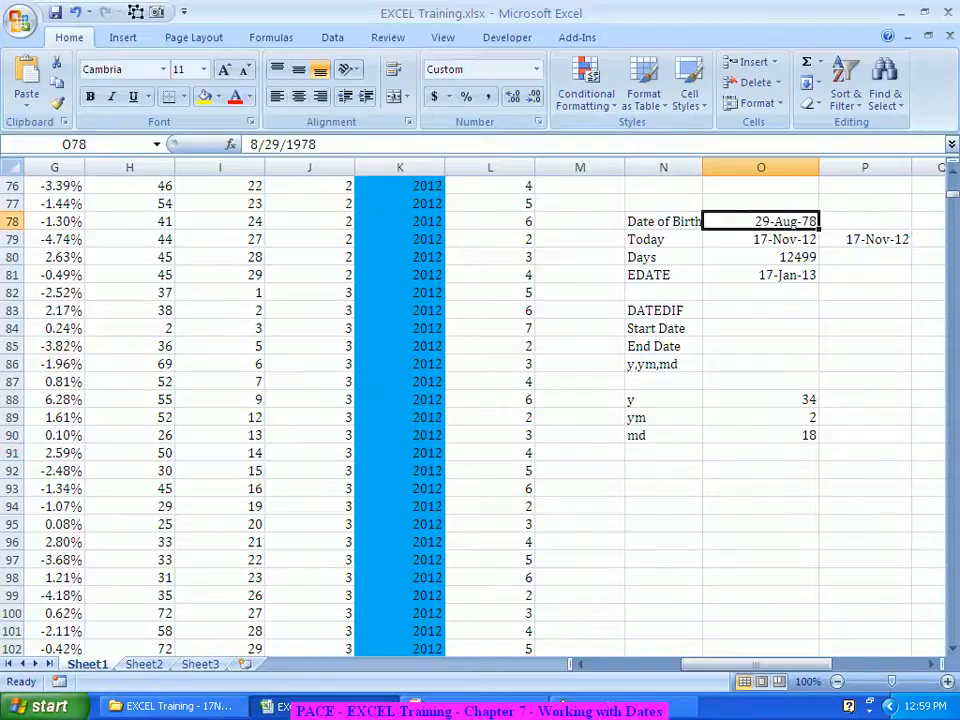
{"action": "type", "text": "24-nov-"}
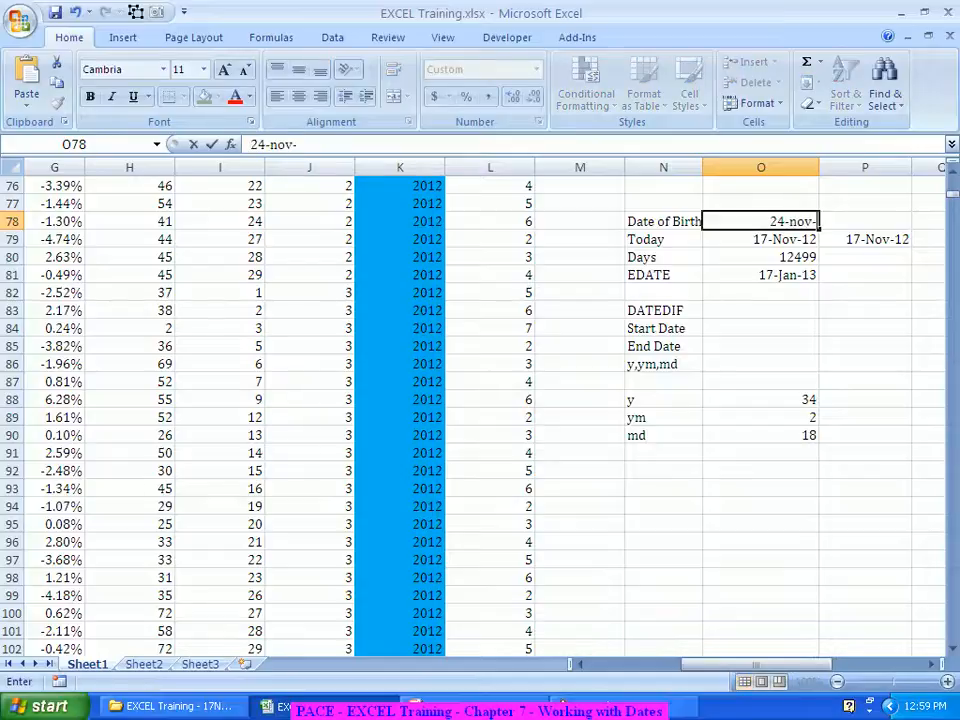
{"action": "type", "text": "2008"}
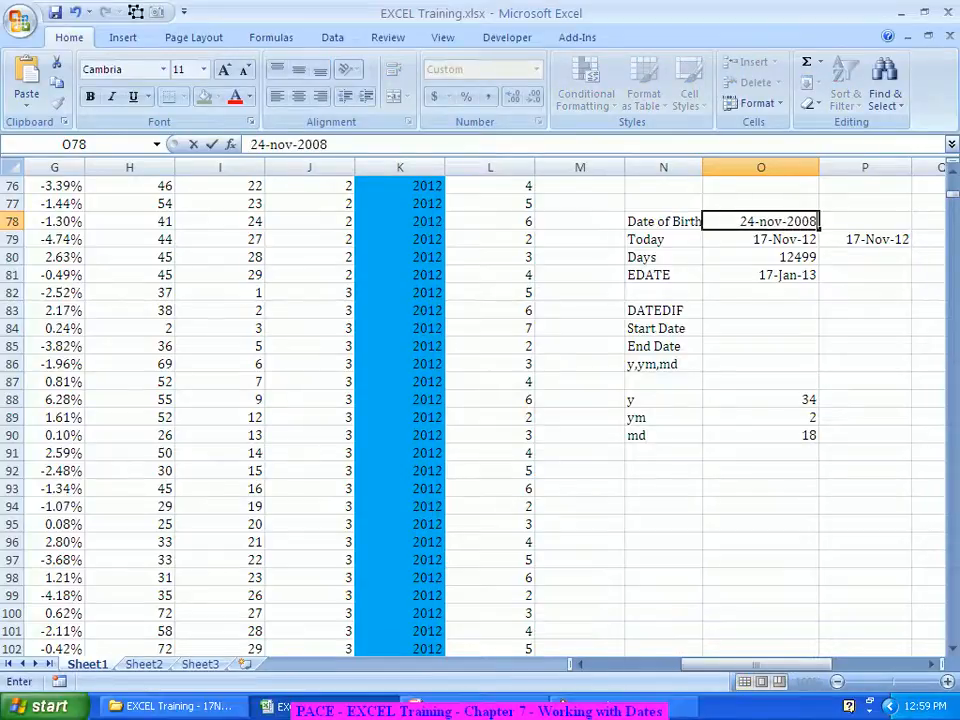
{"action": "key", "text": "Return"}
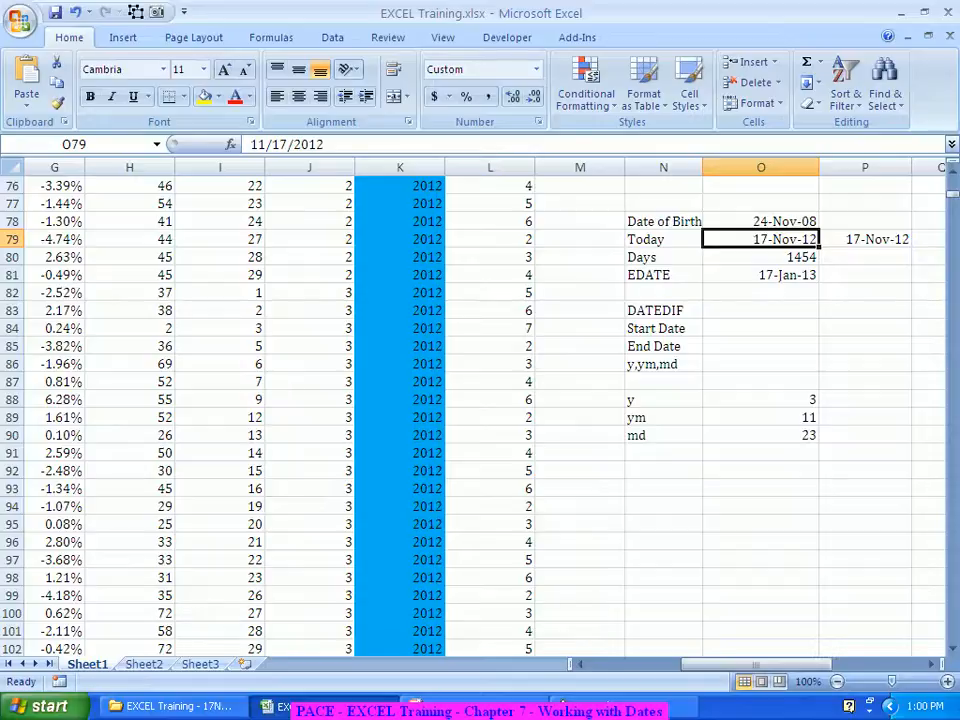
{"action": "left_click_drag", "start_coordinate": [760, 399], "coordinate": [760, 435]}
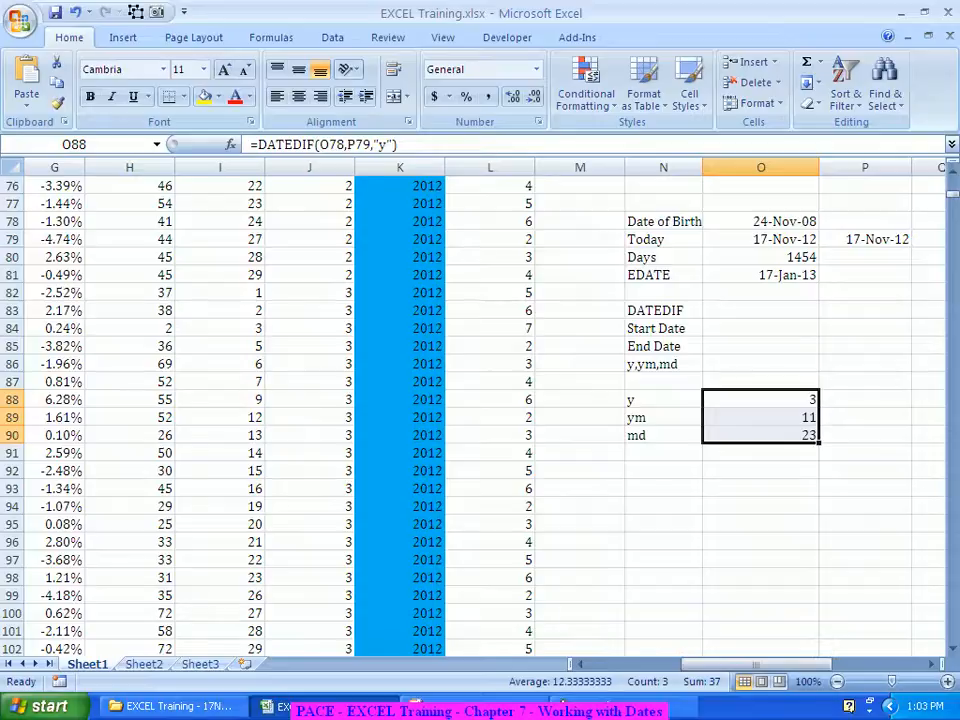
Step: Enter the label "NETWORKDAYS" in cell N94
{"action": "left_click", "coordinate": [760, 506]}
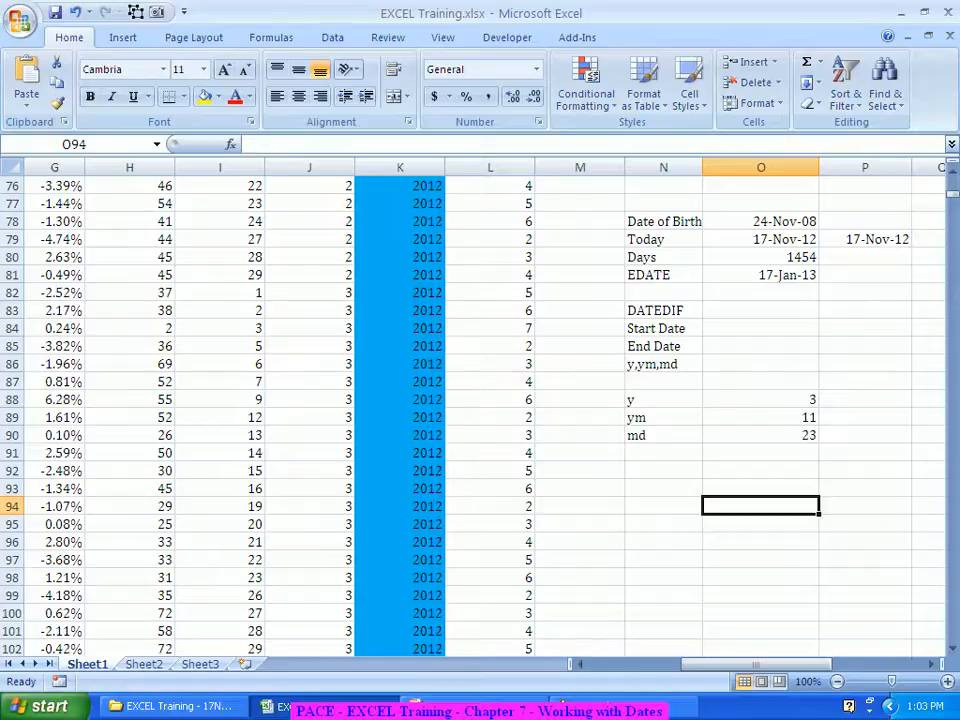
{"action": "scroll", "coordinate": [480, 410], "scroll_direction": "up", "scroll_amount": 2}
{"action": "scroll", "coordinate": [480, 410], "scroll_direction": "down", "scroll_amount": 3}
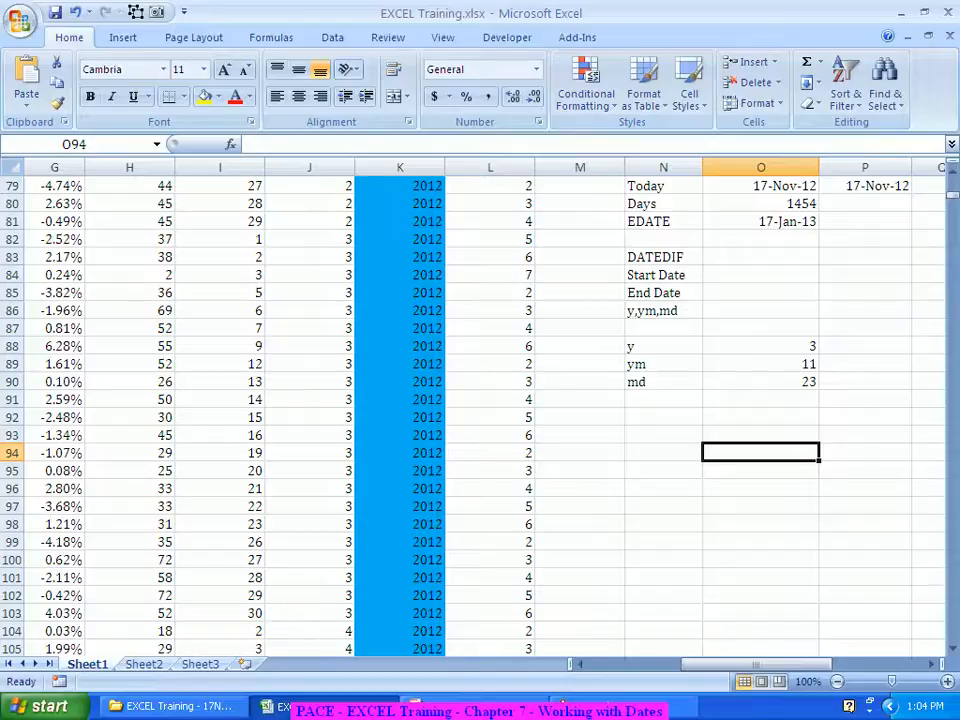
{"action": "left_click", "coordinate": [663, 453]}
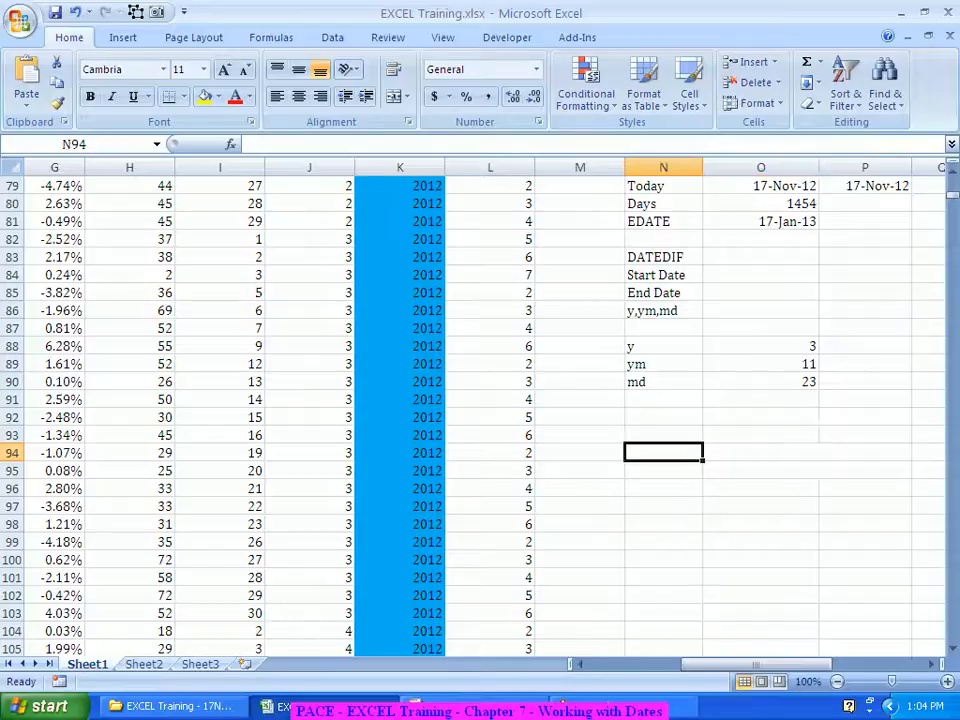
{"action": "type", "text": "NET"}
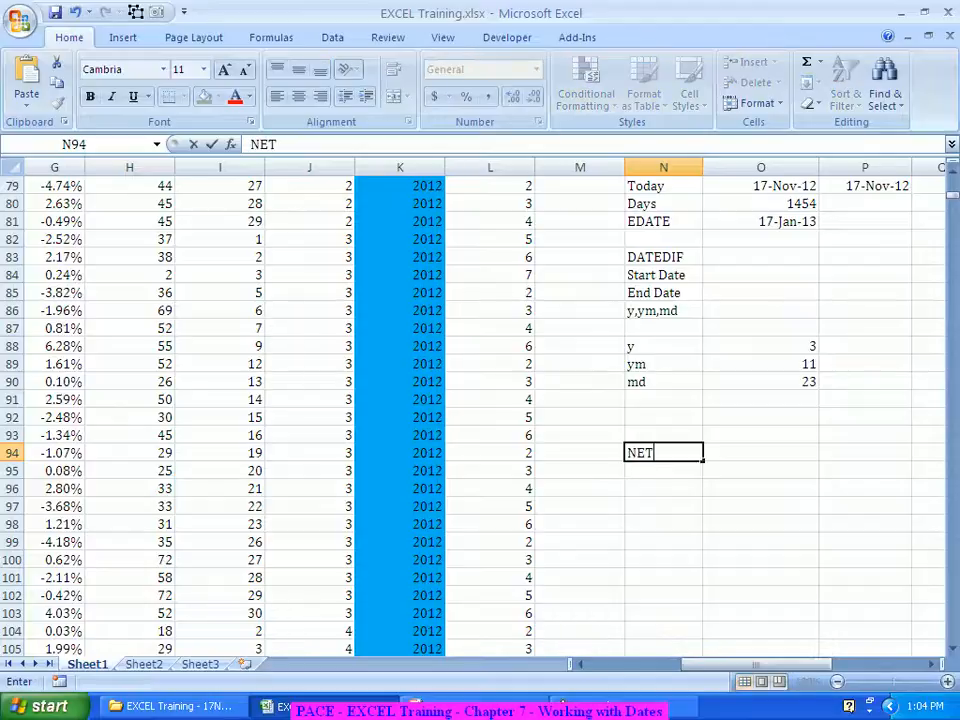
{"action": "type", "text": "WORKDAYS"}
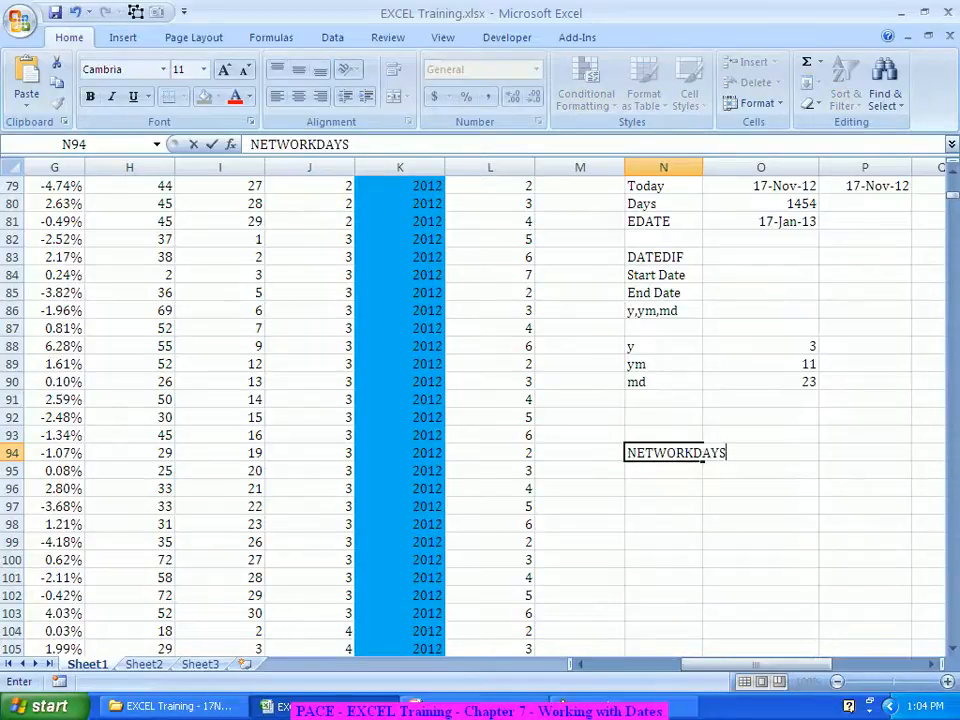
{"action": "key", "text": "Tab"}
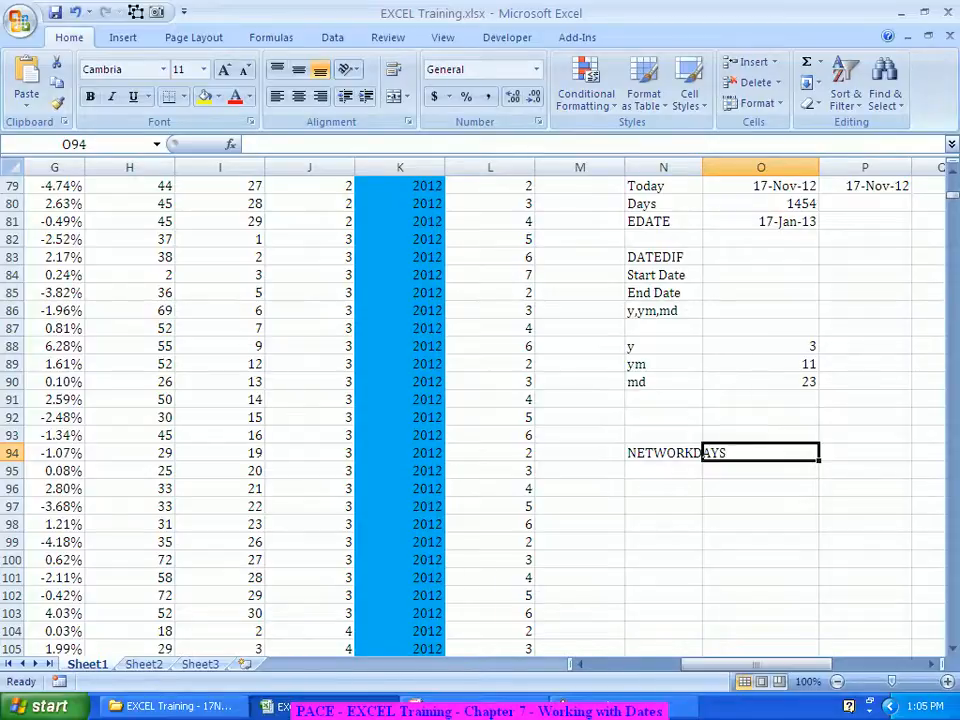
{"action": "type", "text": "=net"}
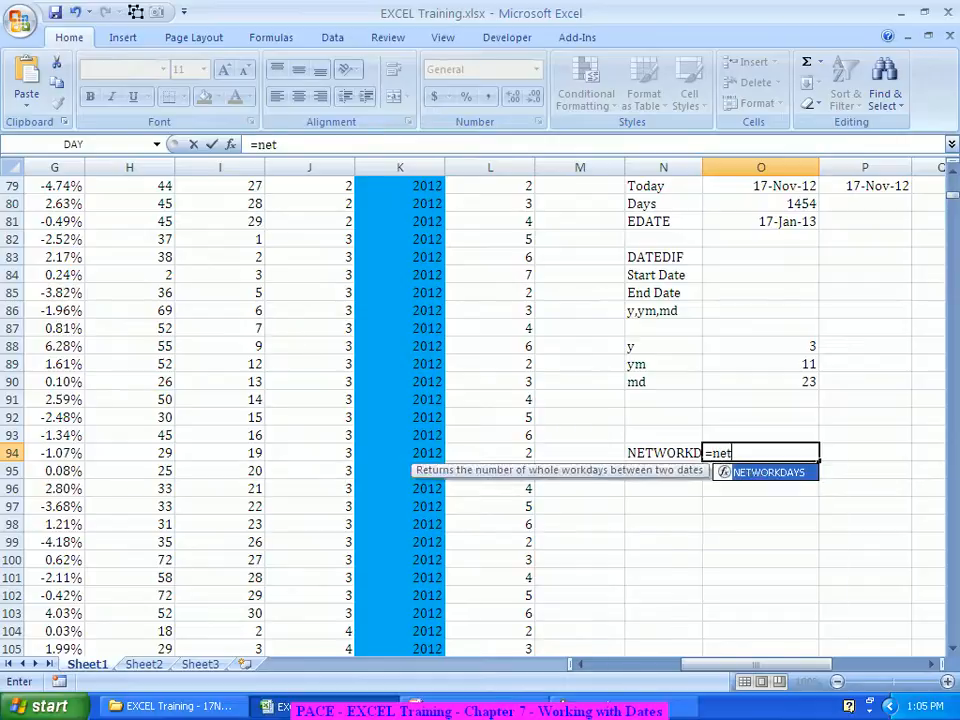
{"action": "key", "text": "Tab"}
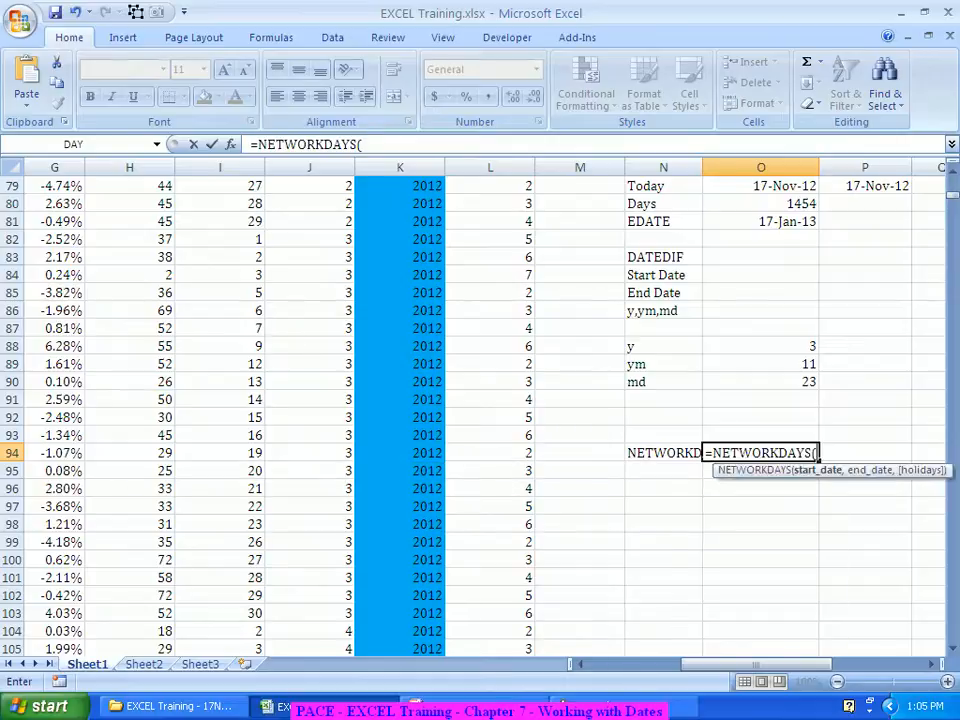
{"action": "key", "text": "Escape"}
Step: Enter the label "New Year" in N92 and the date 1-Jan-2013 in O92
{"action": "scroll", "coordinate": [480, 410], "scroll_direction": "up", "scroll_amount": 1}
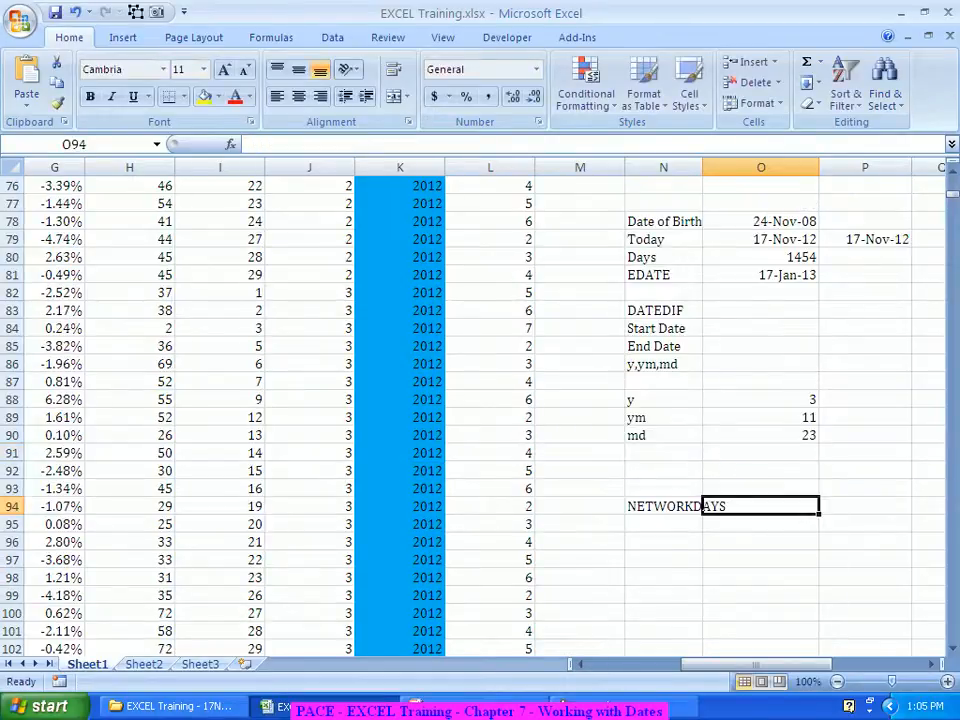
{"action": "left_click", "coordinate": [663, 471]}
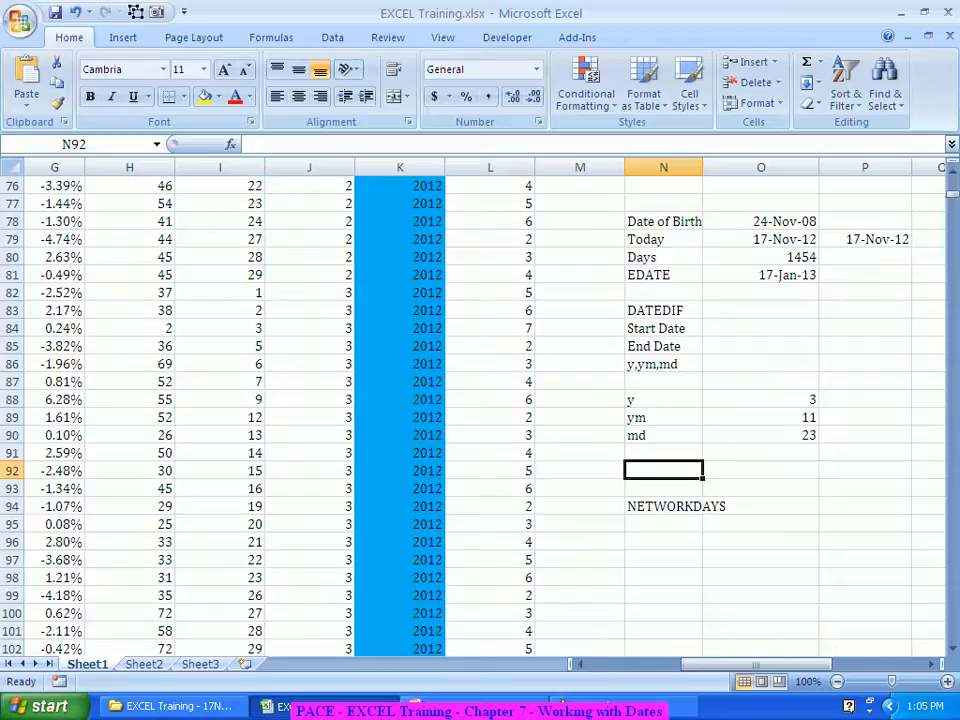
{"action": "type", "text": "N"}
{"action": "type", "text": "Year"}
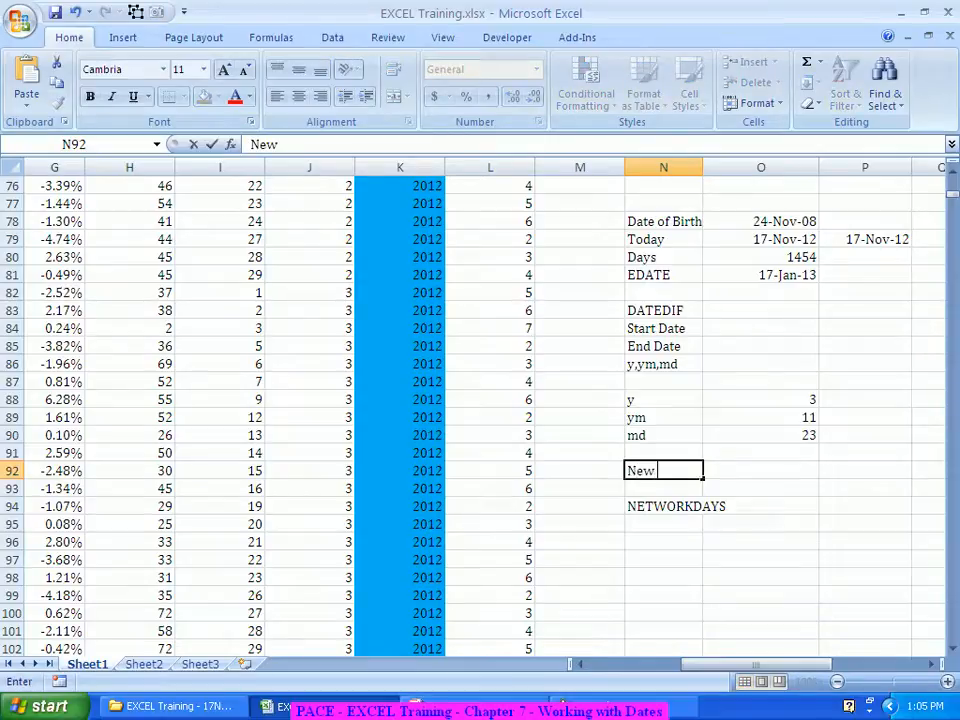
{"action": "key", "text": "ctrl+Return"}
{"action": "key", "text": "Right"}
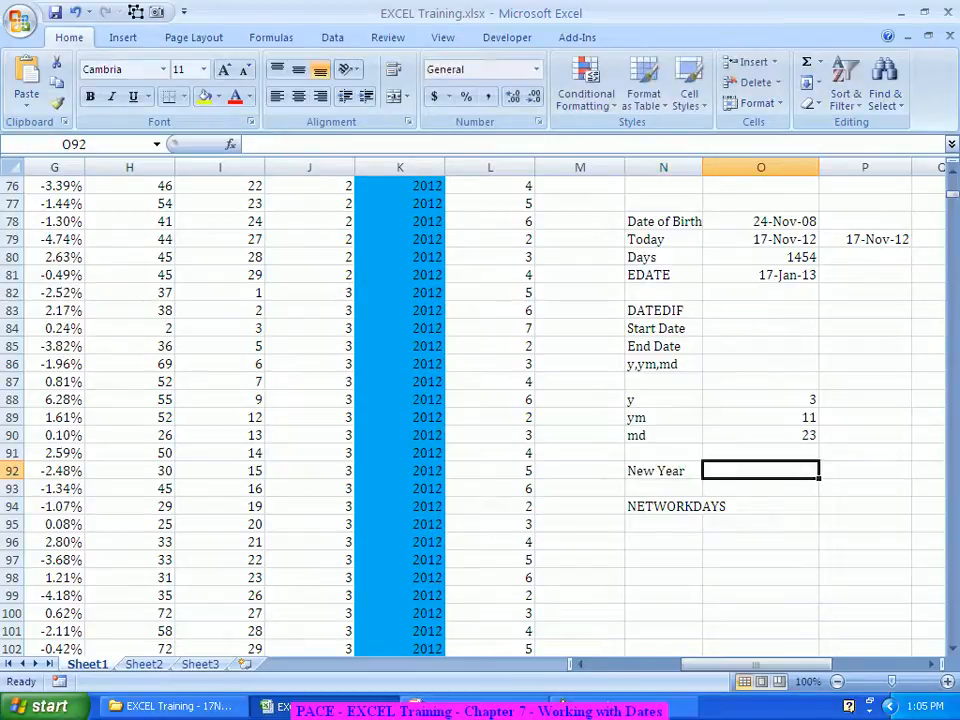
{"action": "type", "text": "1-Jan-2013"}
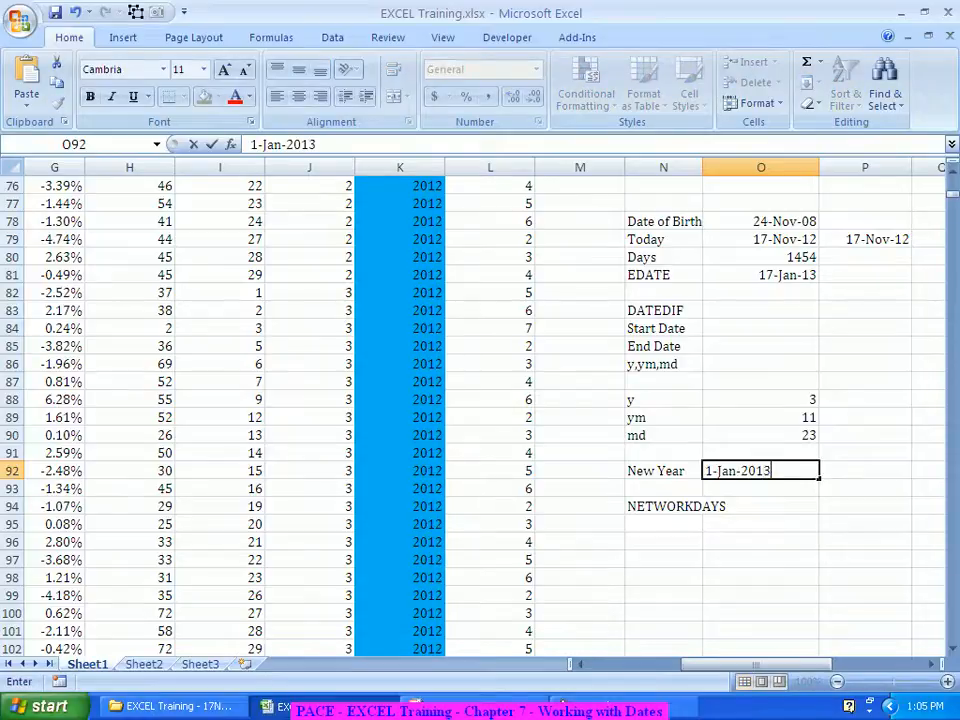
{"action": "key", "text": "Return"}
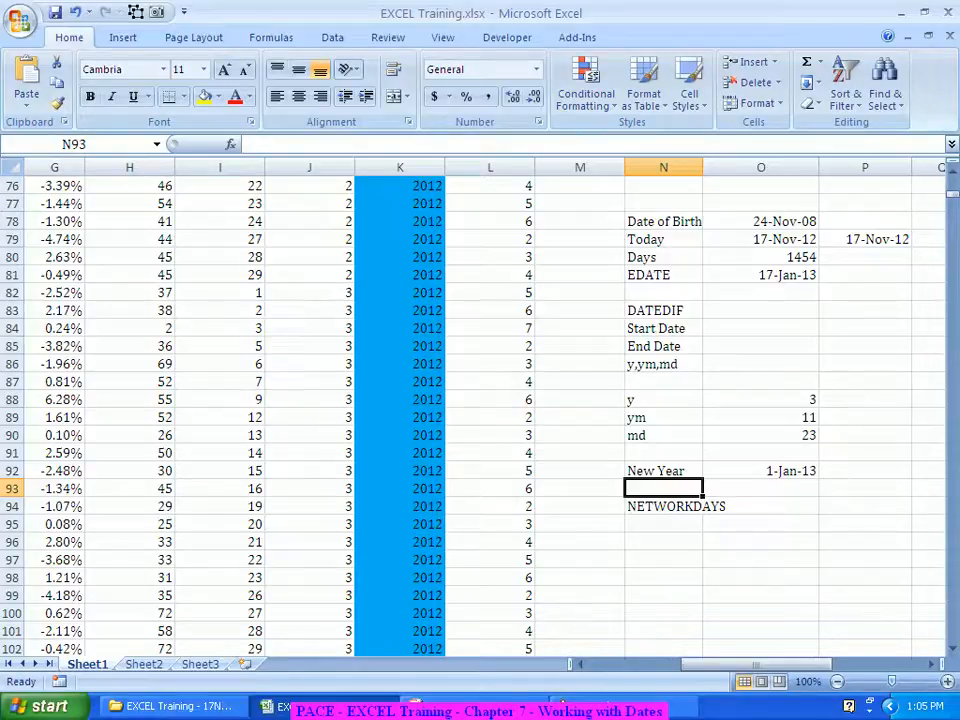
Step: Enter the label "Count Down" in N93 and the formula =O92-P79 in O93
{"action": "type", "text": "Cou"}
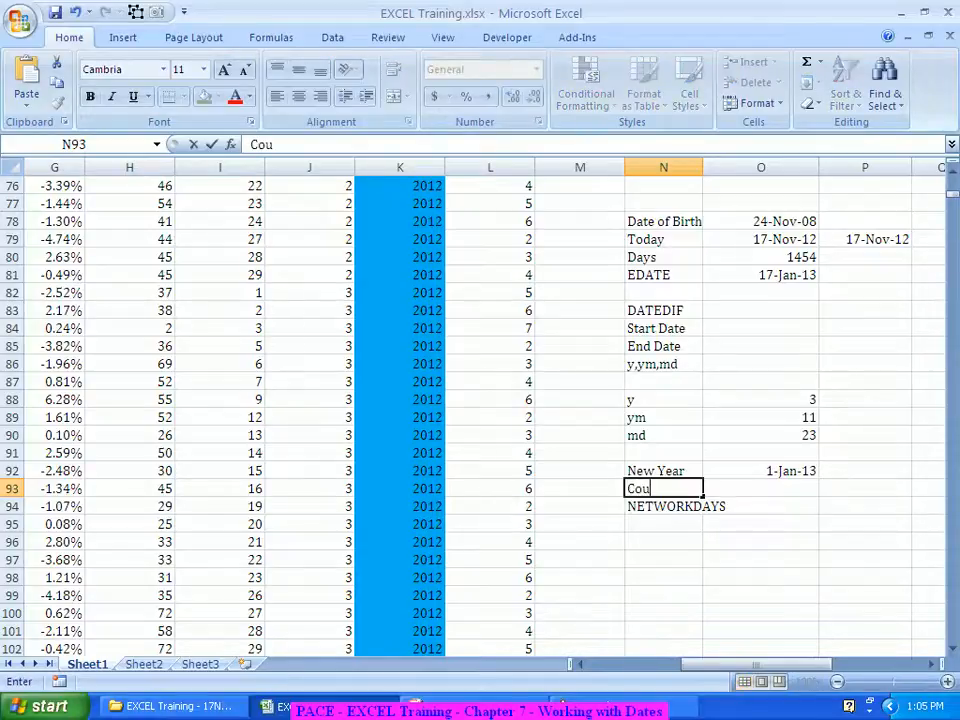
{"action": "type", "text": "nt Down"}
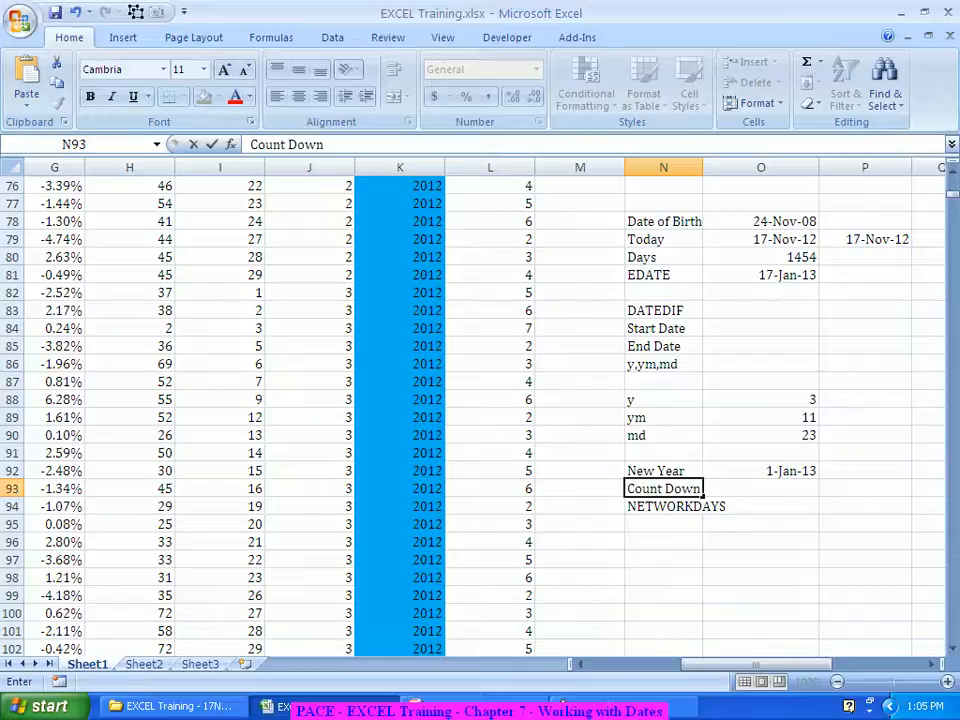
{"action": "key", "text": "Tab"}
{"action": "type", "text": "="}
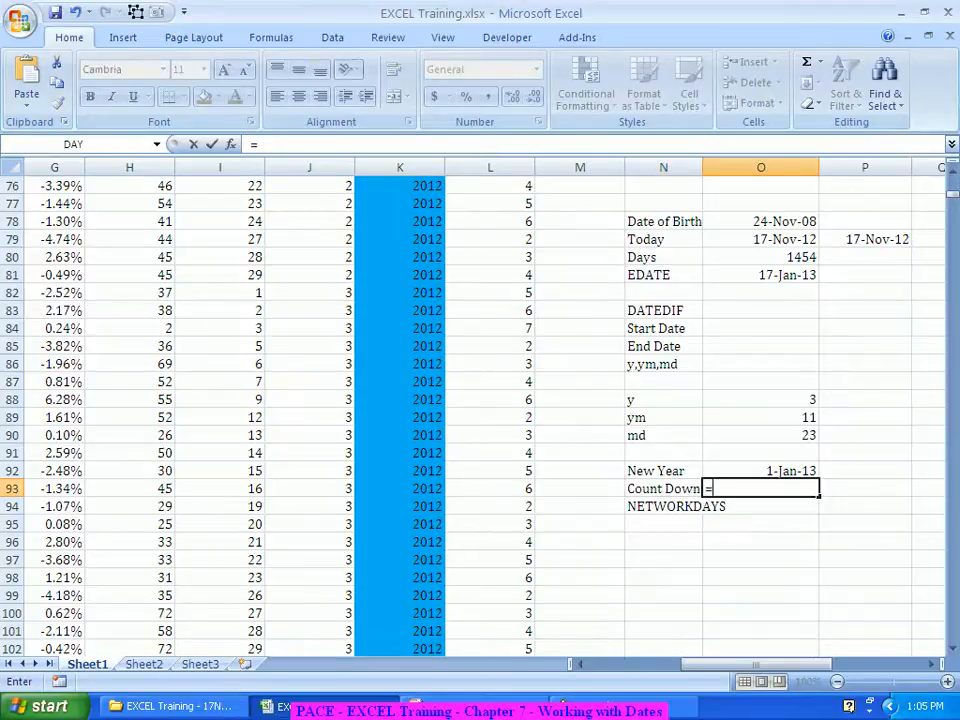
{"action": "key", "text": "Up"}
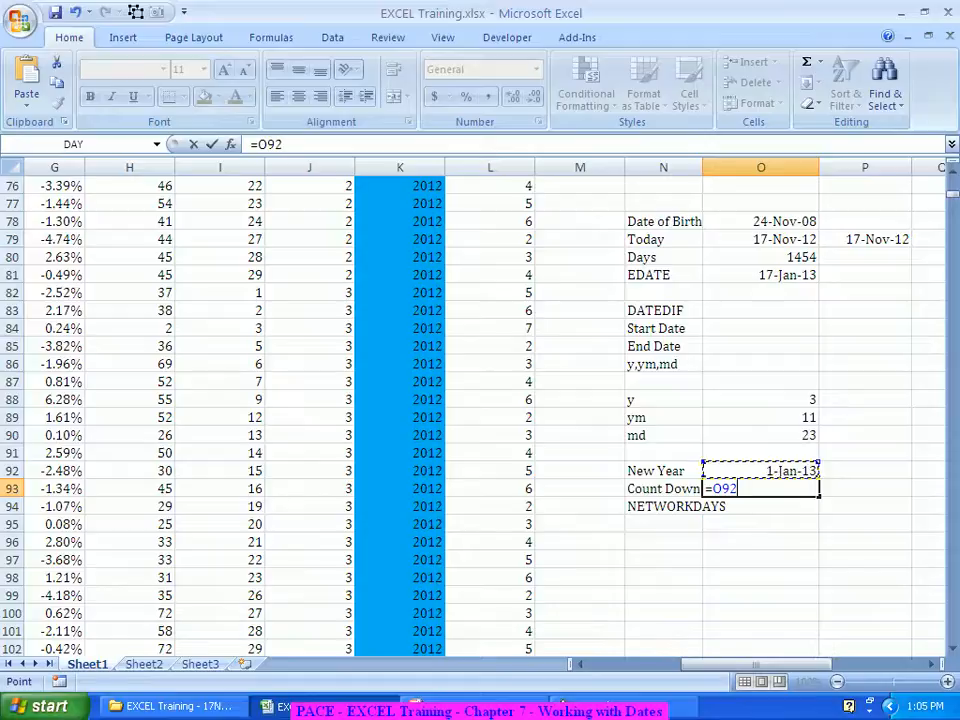
{"action": "type", "text": "-P79"}
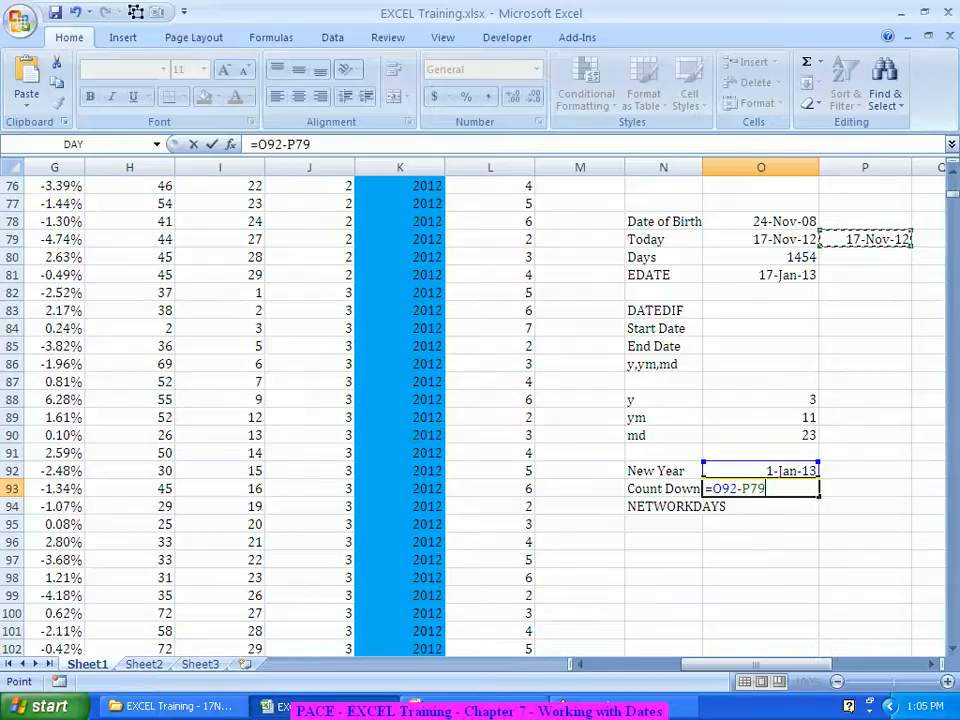
{"action": "key", "text": "Return"}
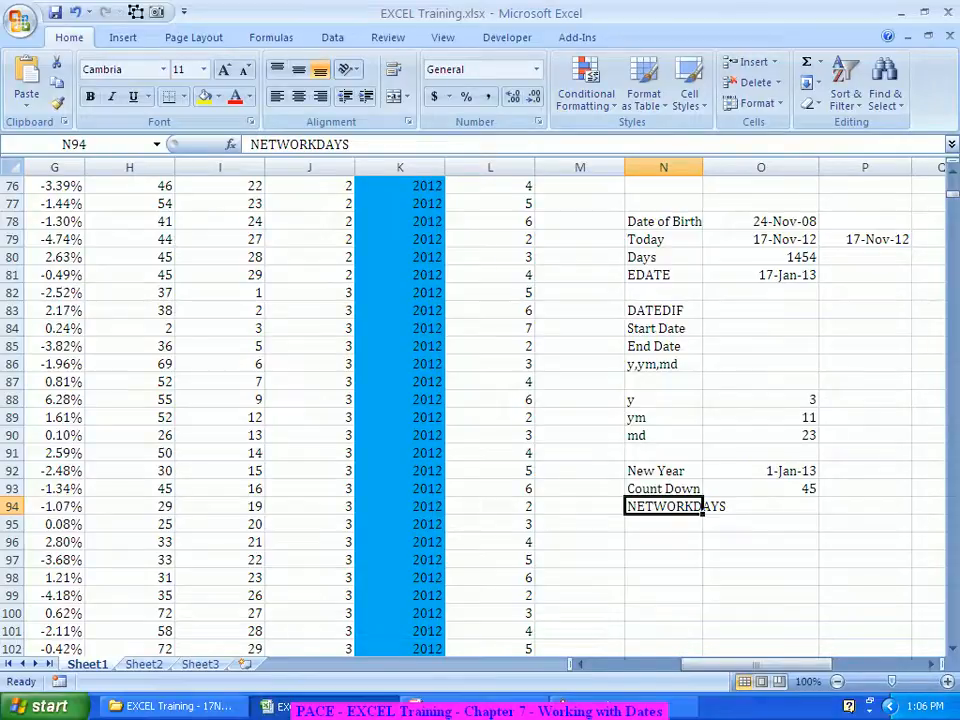
Step: Enter a NETWORKDAYS formula in O94 with start date P79 and end date O92, leaving the holidays argument empty
{"action": "left_click", "coordinate": [760, 506]}
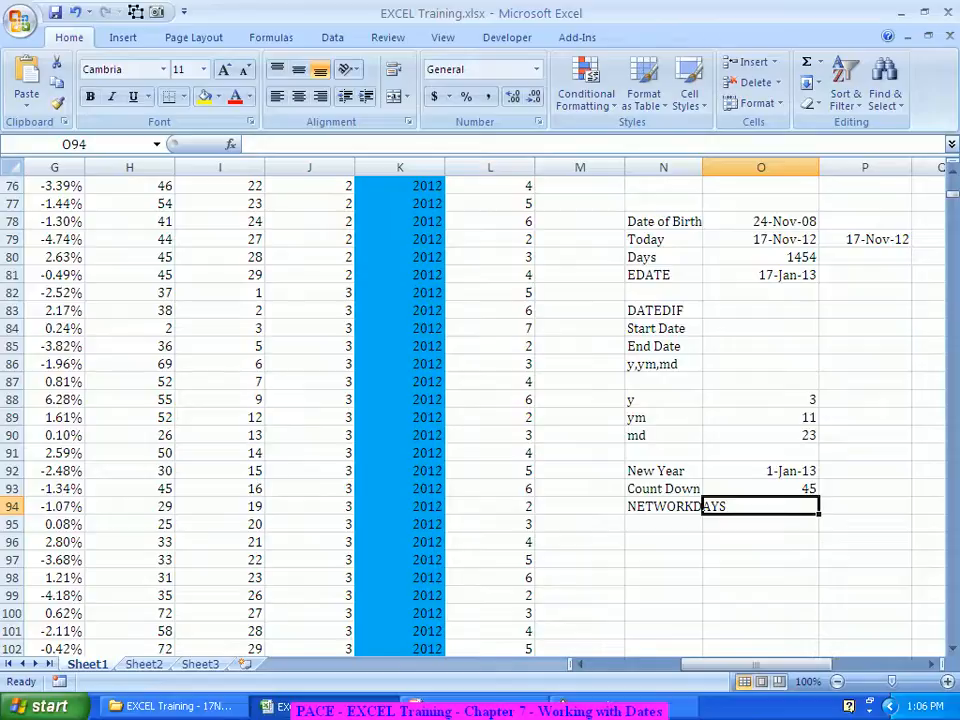
{"action": "type", "text": "=net"}
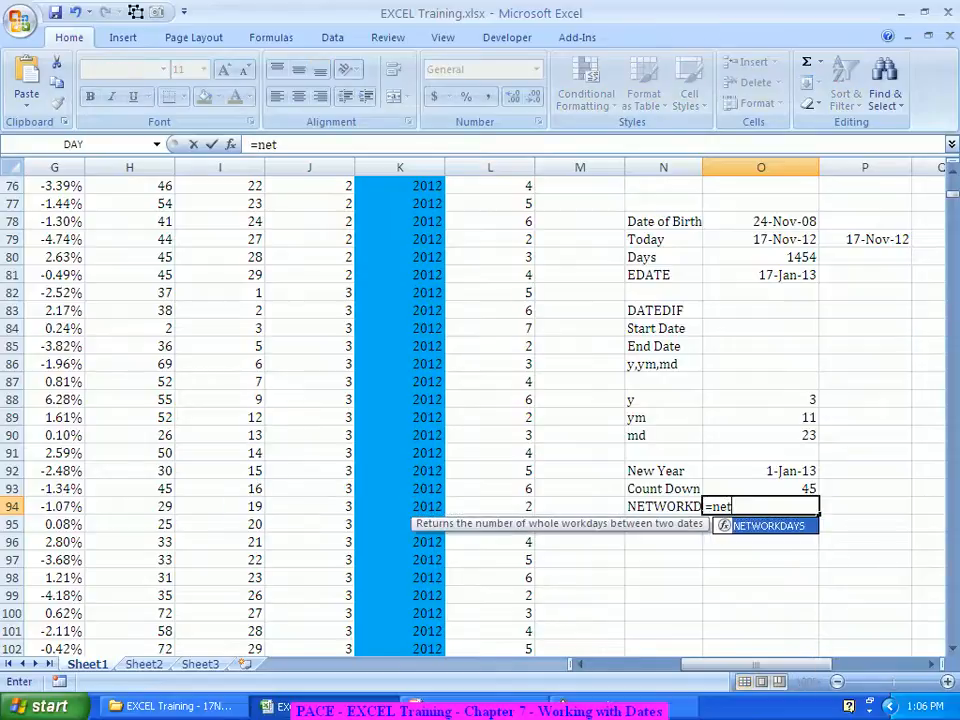
{"action": "key", "text": "Tab"}
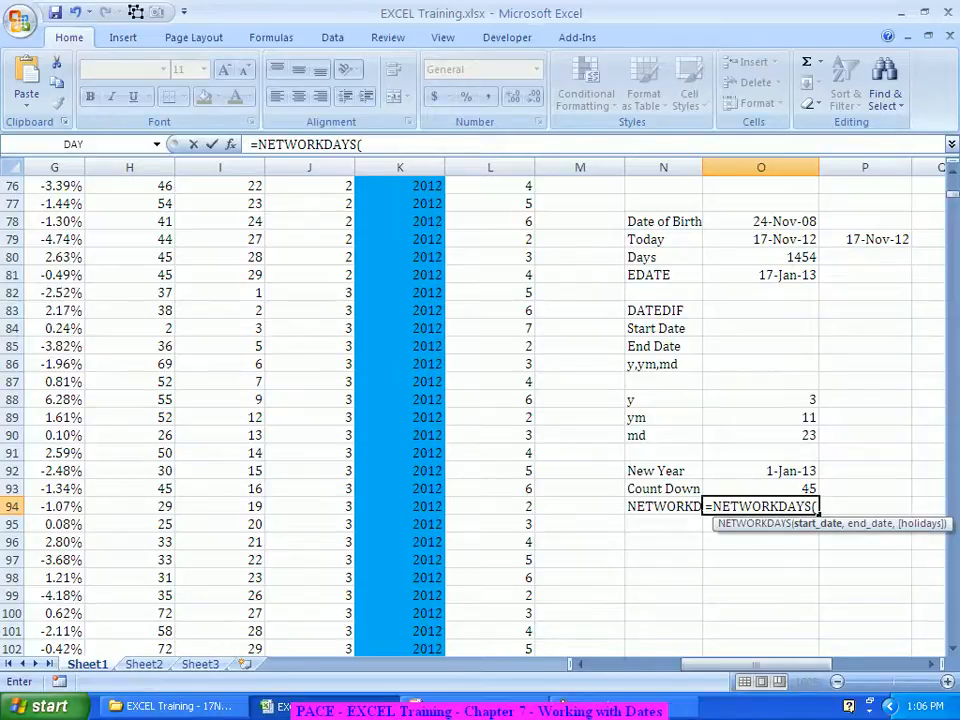
{"action": "key", "text": "ctrl+a"}
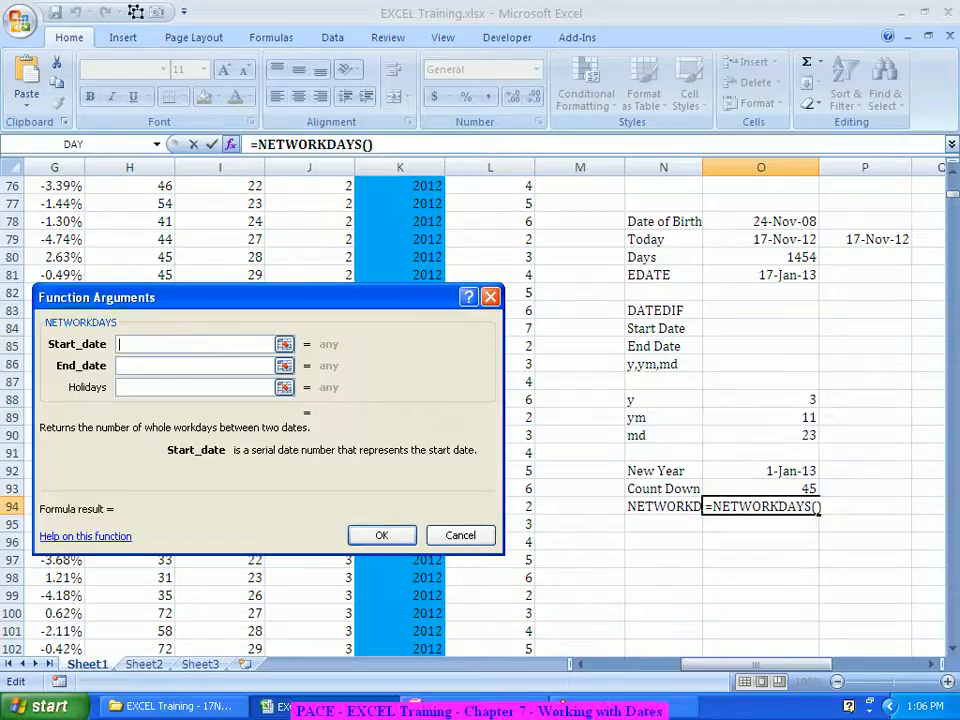
{"action": "left_click", "coordinate": [865, 239]}
{"action": "key", "text": "Tab"}
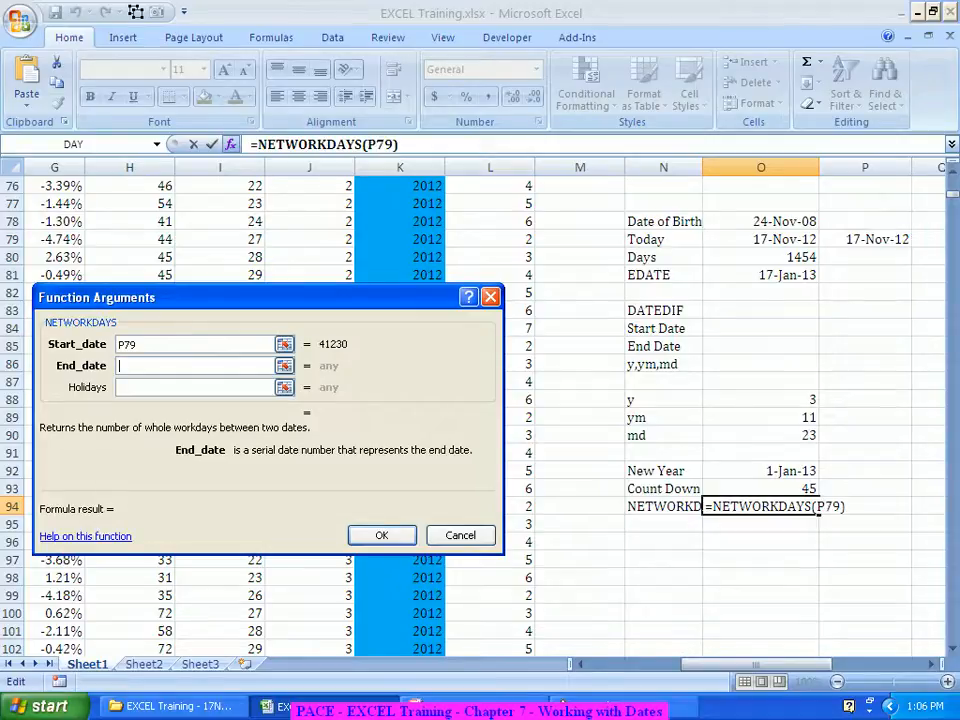
{"action": "left_click", "coordinate": [761, 471]}
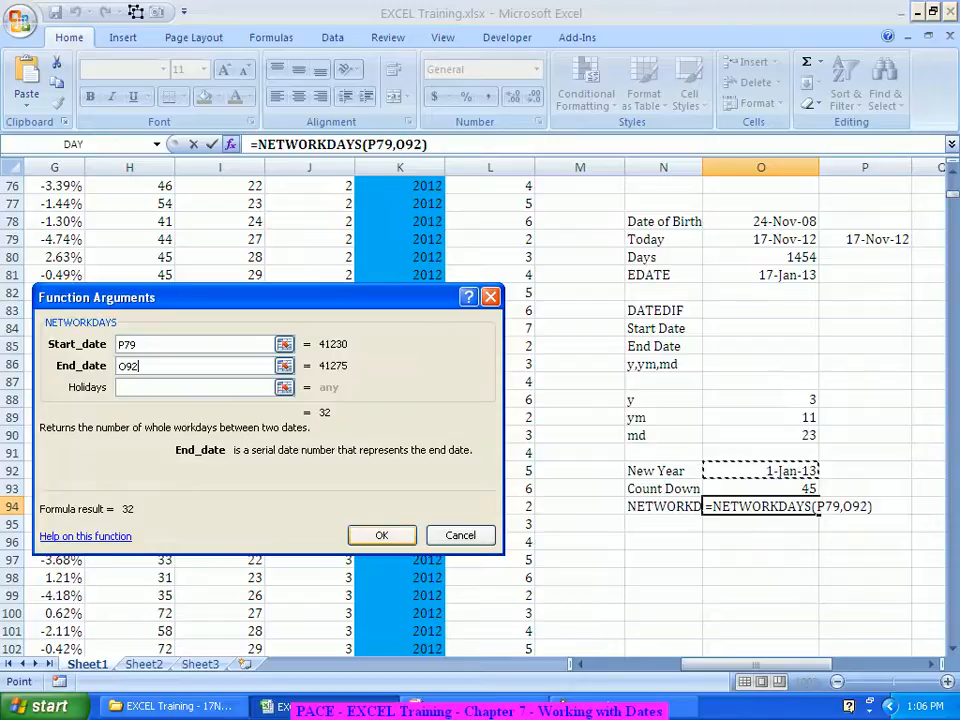
{"action": "left_click", "coordinate": [382, 535]}
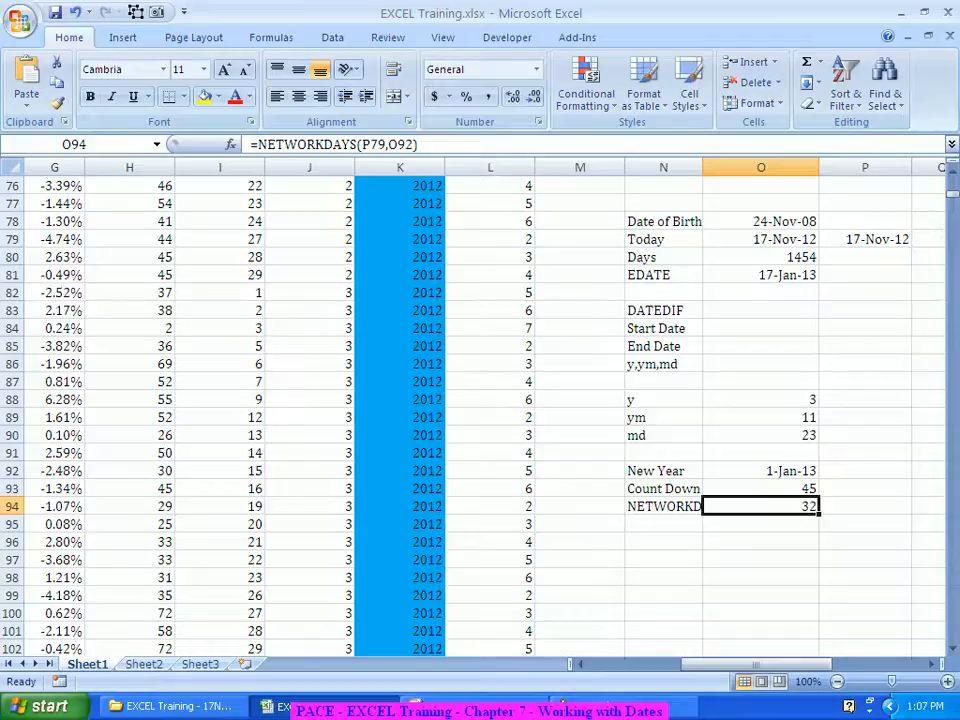
Step: Enter the heading "Holidays" in cell Q86
{"action": "left_click_drag", "start_coordinate": [812, 664], "coordinate": [842, 664]}
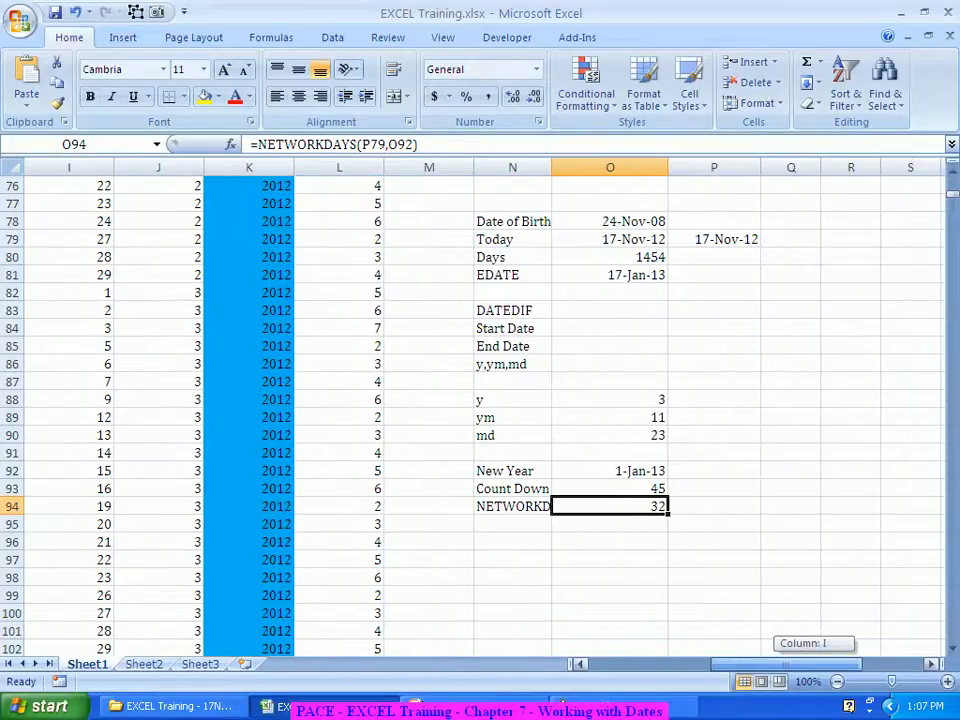
{"action": "scroll", "coordinate": [480, 410], "scroll_direction": "up", "scroll_amount": 2}
{"action": "scroll", "coordinate": [480, 410], "scroll_direction": "down", "scroll_amount": 1}
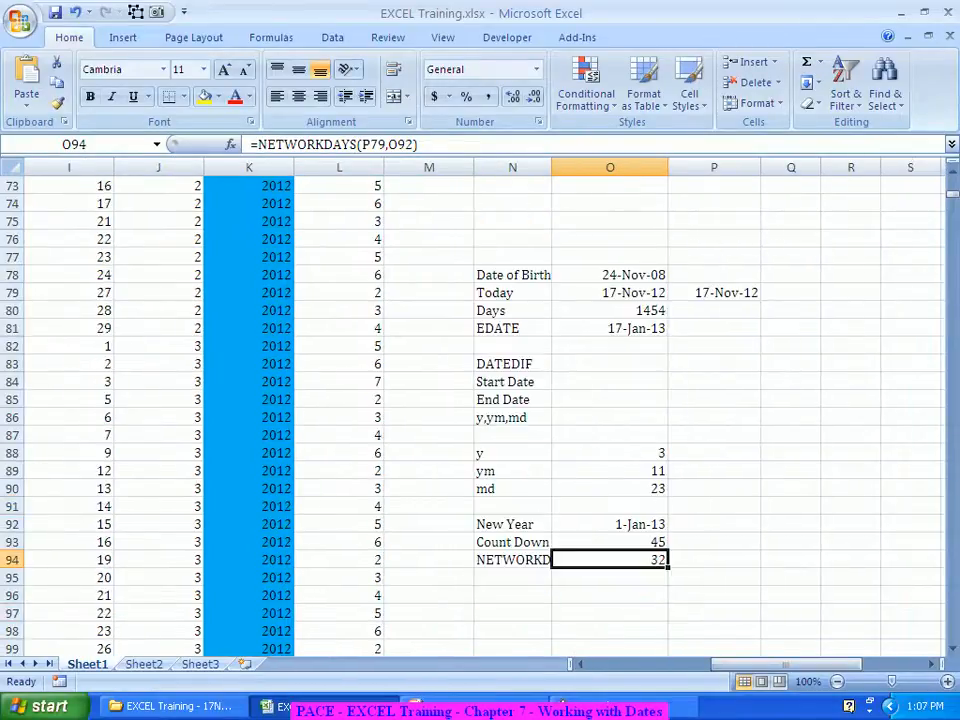
{"action": "left_click", "coordinate": [791, 417]}
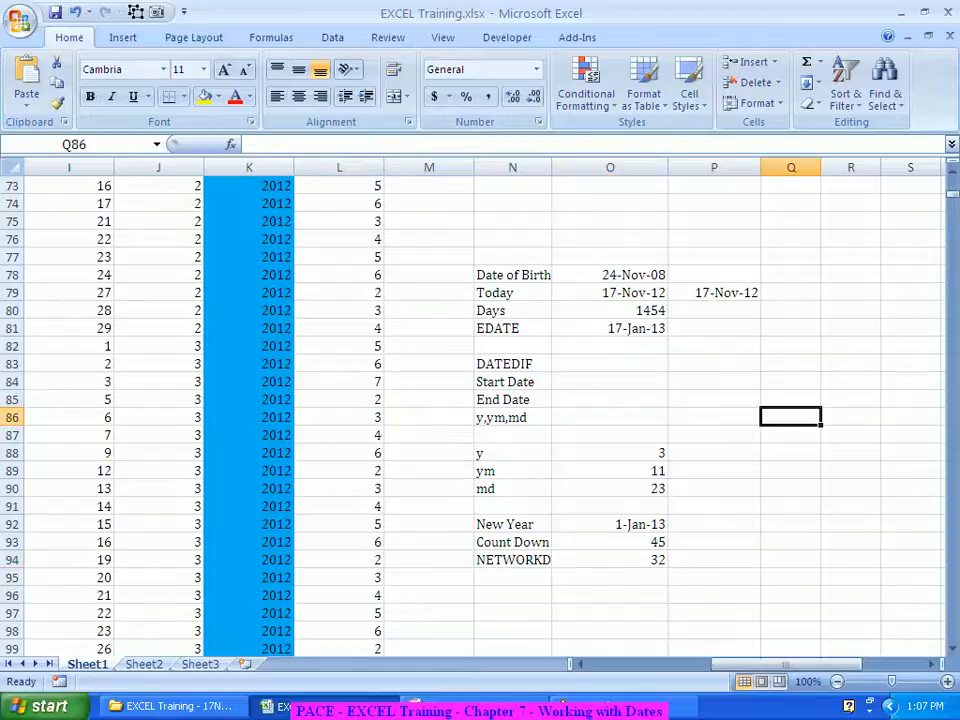
{"action": "type", "text": "Holidays"}
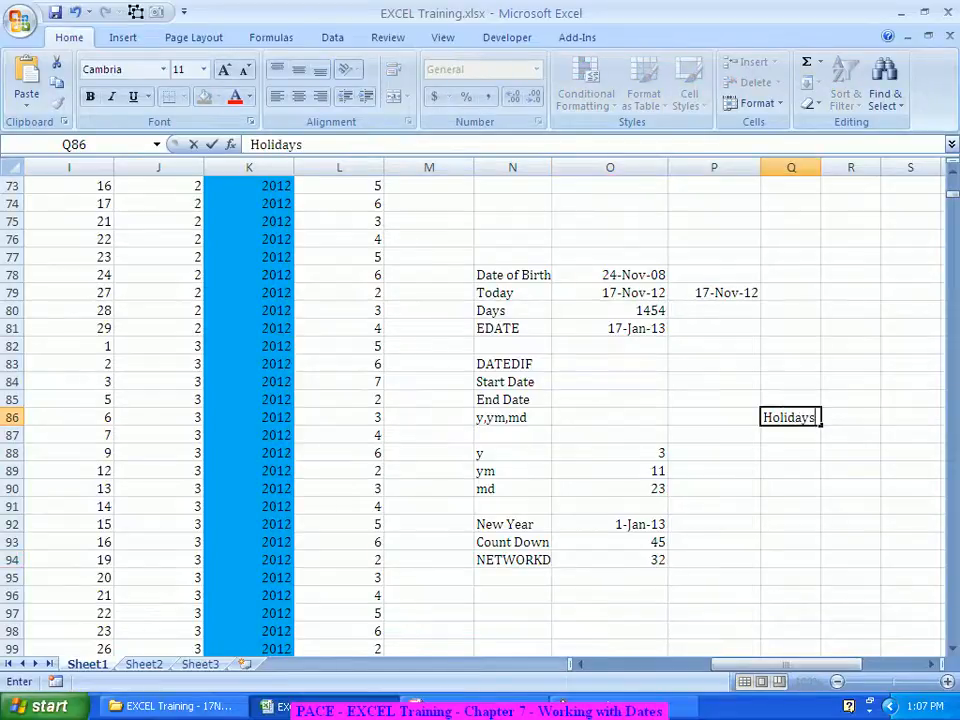
{"action": "key", "text": "Return"}
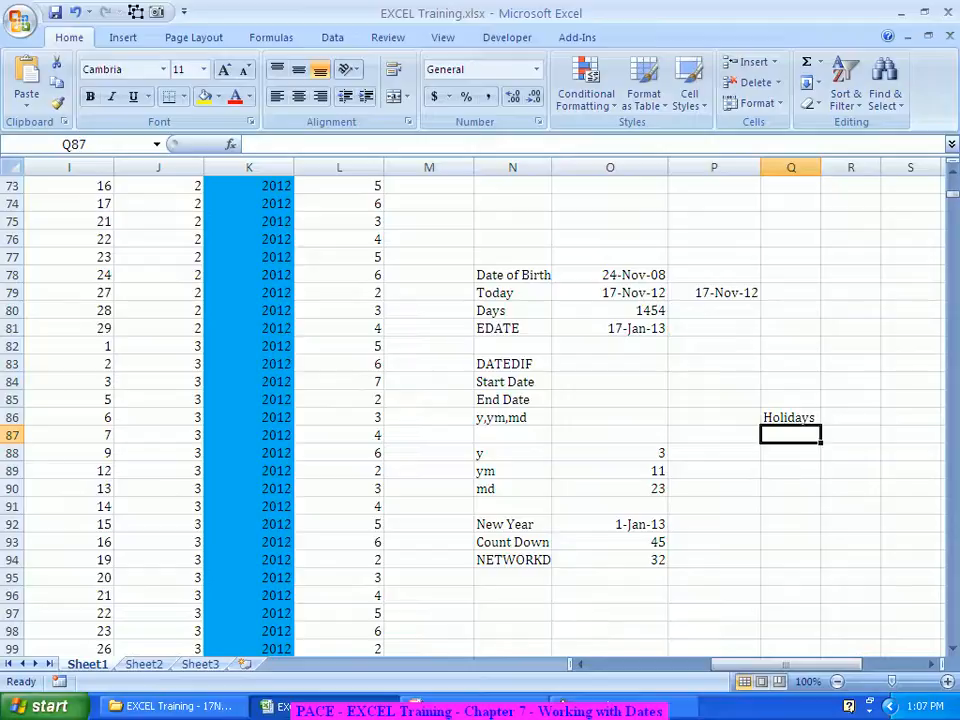
Step: Enter the holiday dates 1-Jan-2012, 26-Jan-2012 and 15-Aug-2012 in cells Q88 to Q90 under the Holidays heading
{"action": "key", "text": "Down"}
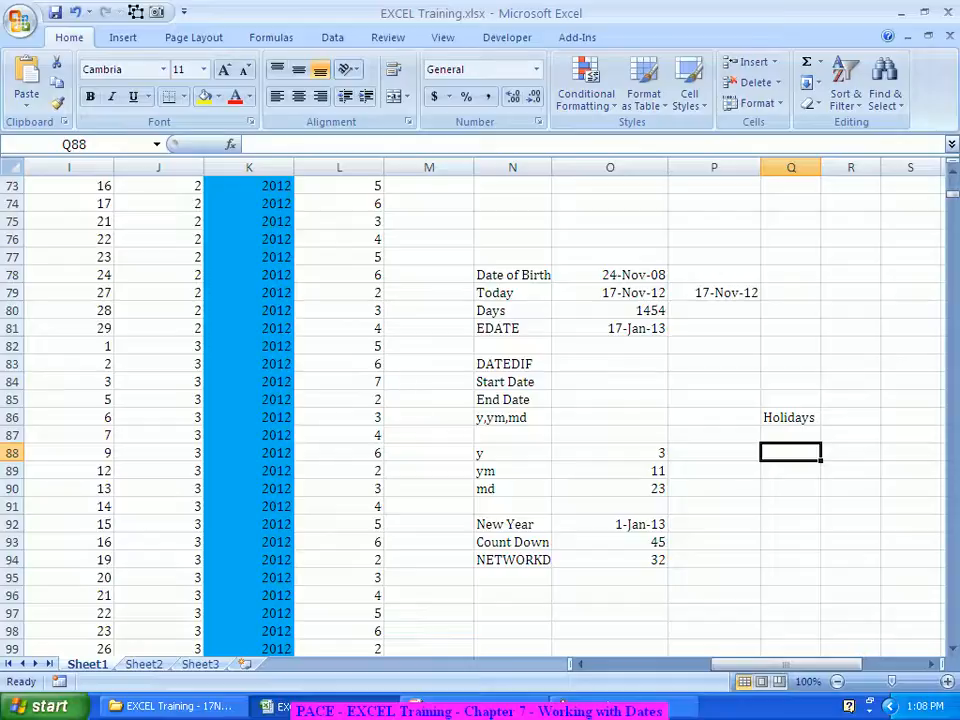
{"action": "type", "text": "1-jan-2012"}
{"action": "key", "text": "Return"}
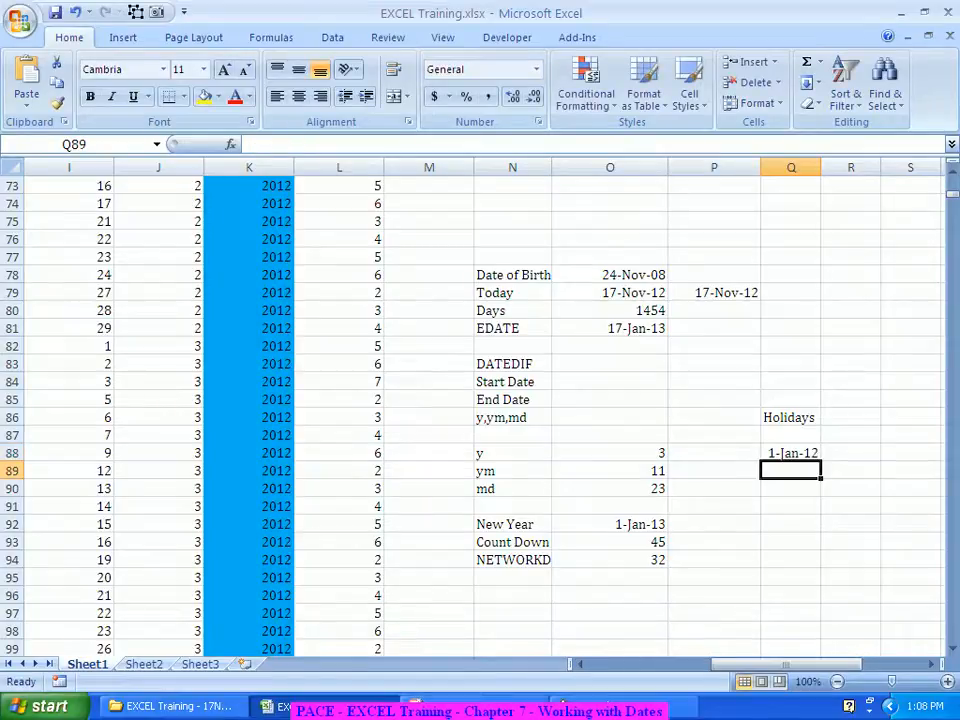
{"action": "type", "text": "26-"}
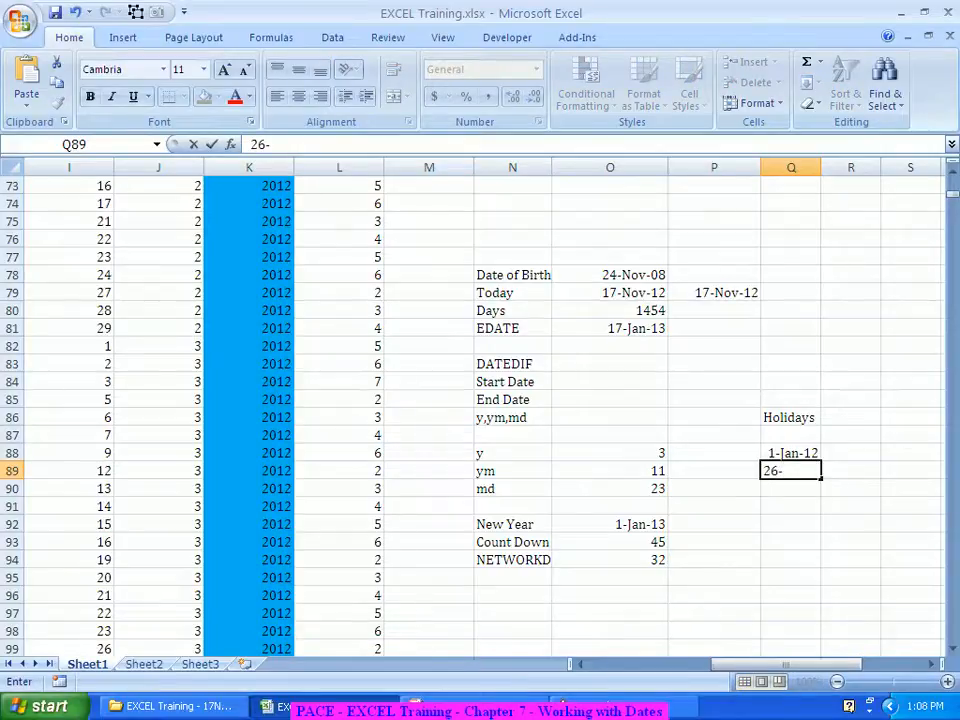
{"action": "type", "text": "Jan-2012"}
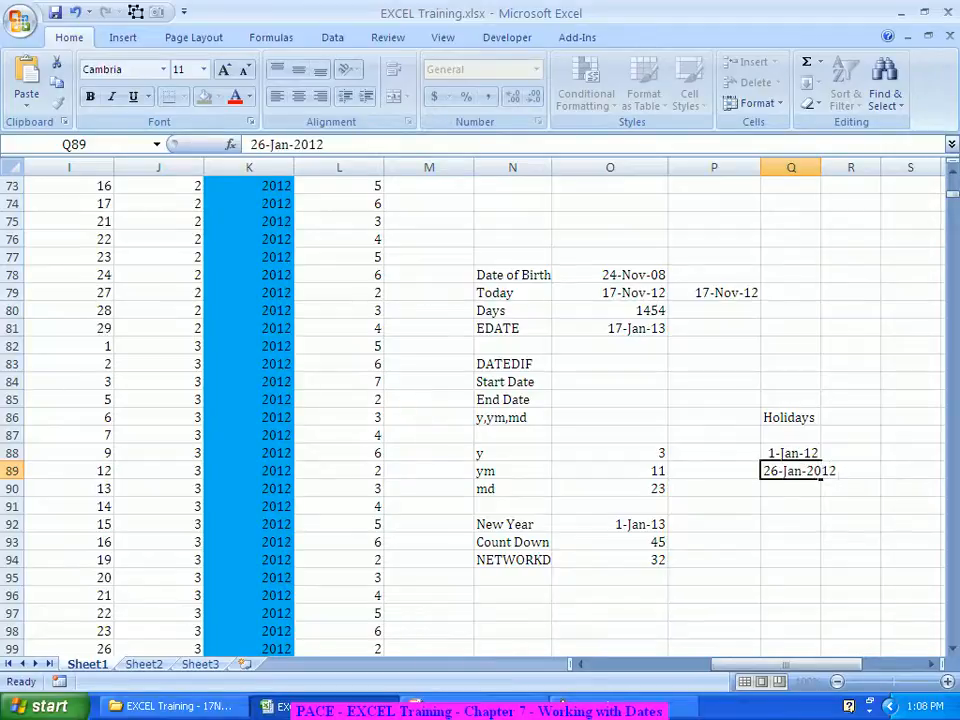
{"action": "key", "text": "Return"}
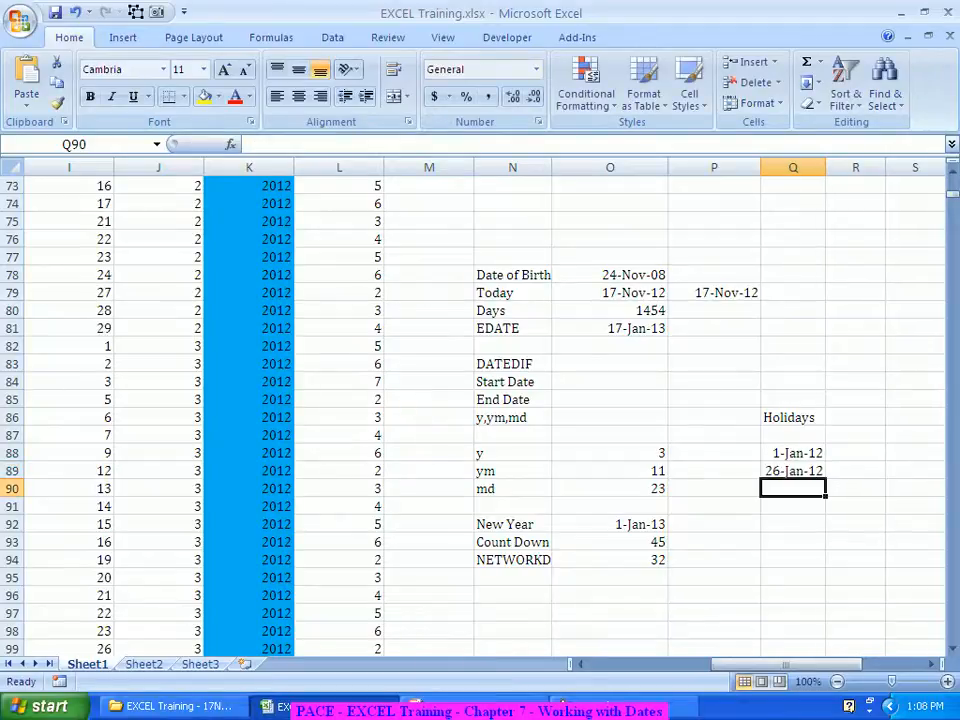
{"action": "type", "text": "15-A"}
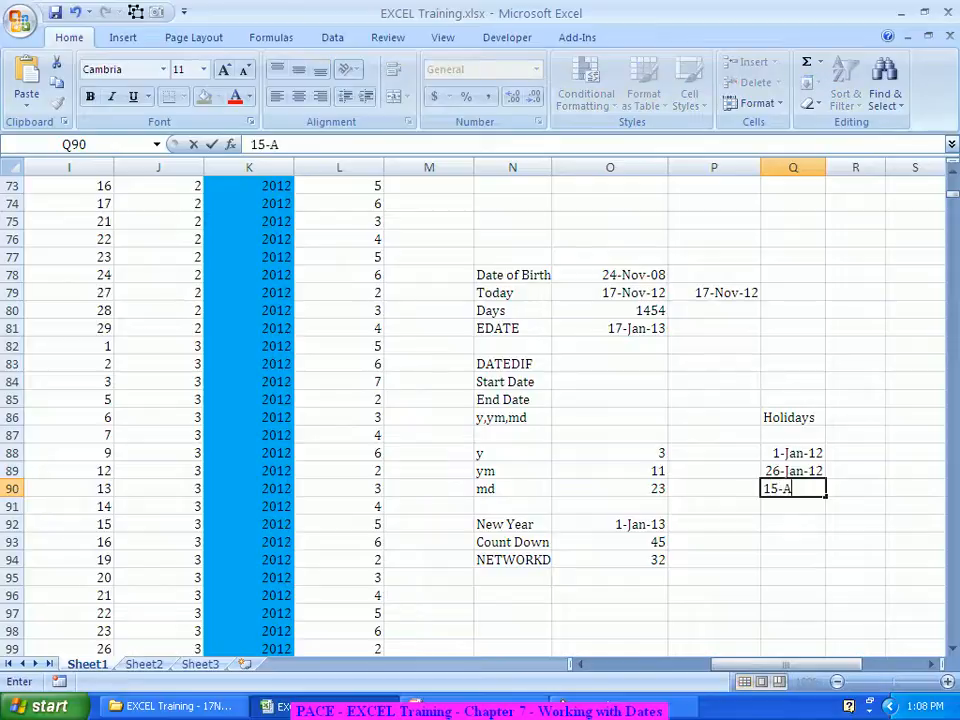
{"action": "type", "text": "ug-2012"}
{"action": "key", "text": "Return"}
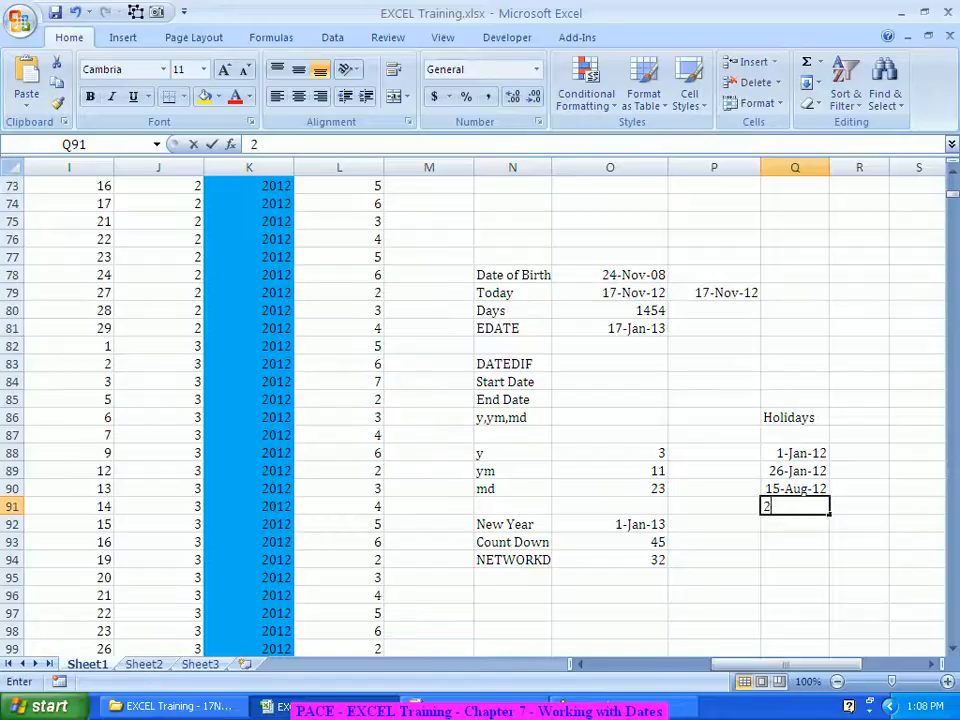
Step: Add the holiday dates 26-Jan-2013 in Q91 and 25-Dec-2012 in Q92
{"action": "type", "text": "26-Jan"}
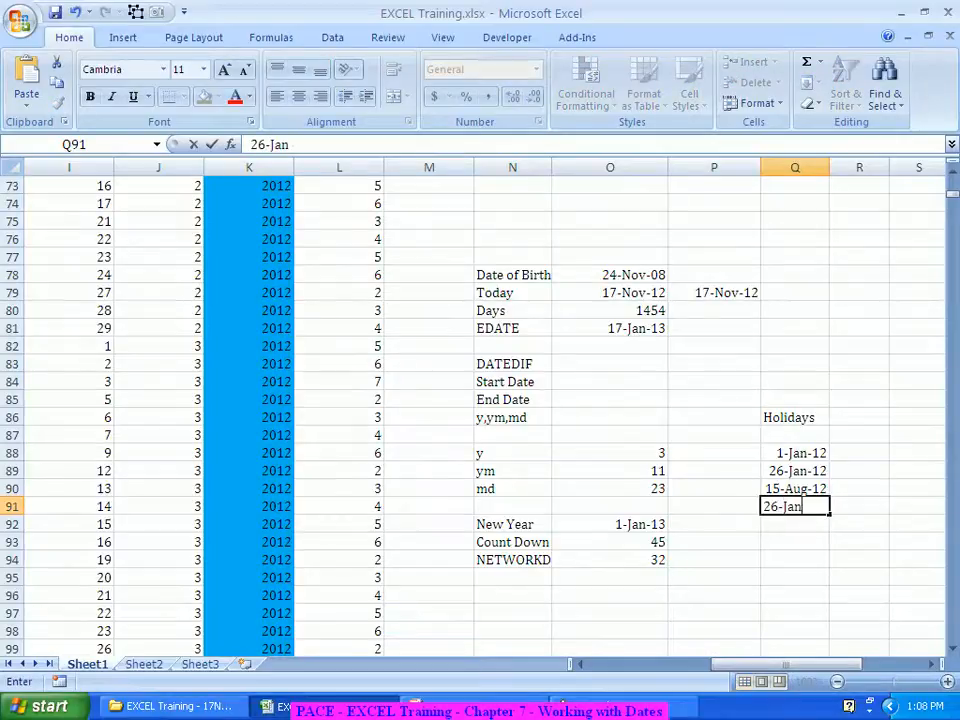
{"action": "type", "text": "-2013"}
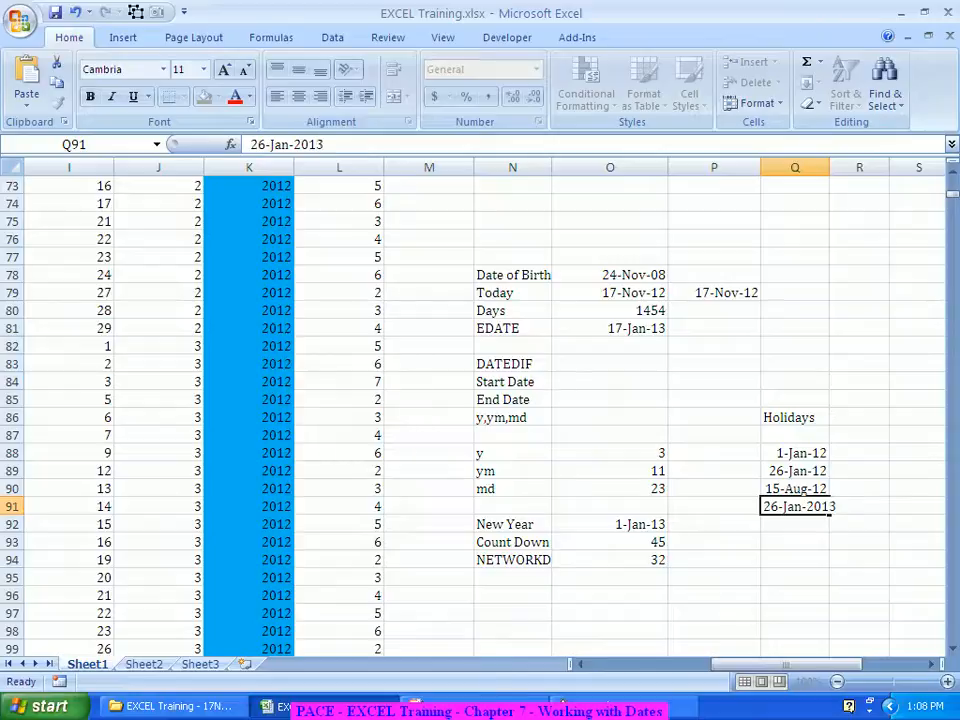
{"action": "key", "text": "Return"}
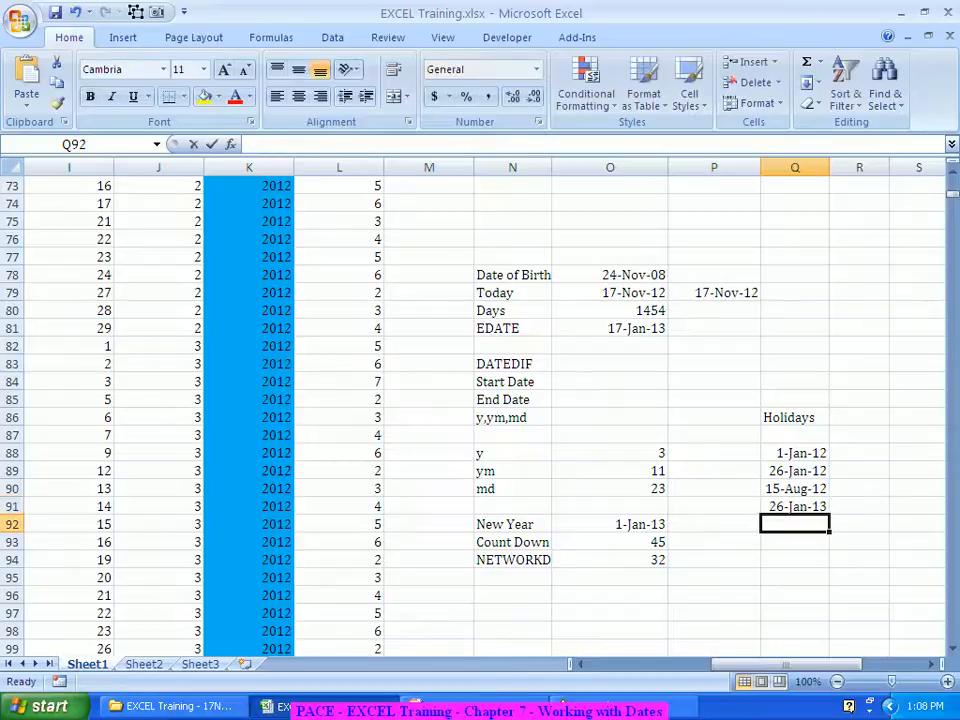
{"action": "type", "text": "25-Dec-2012"}
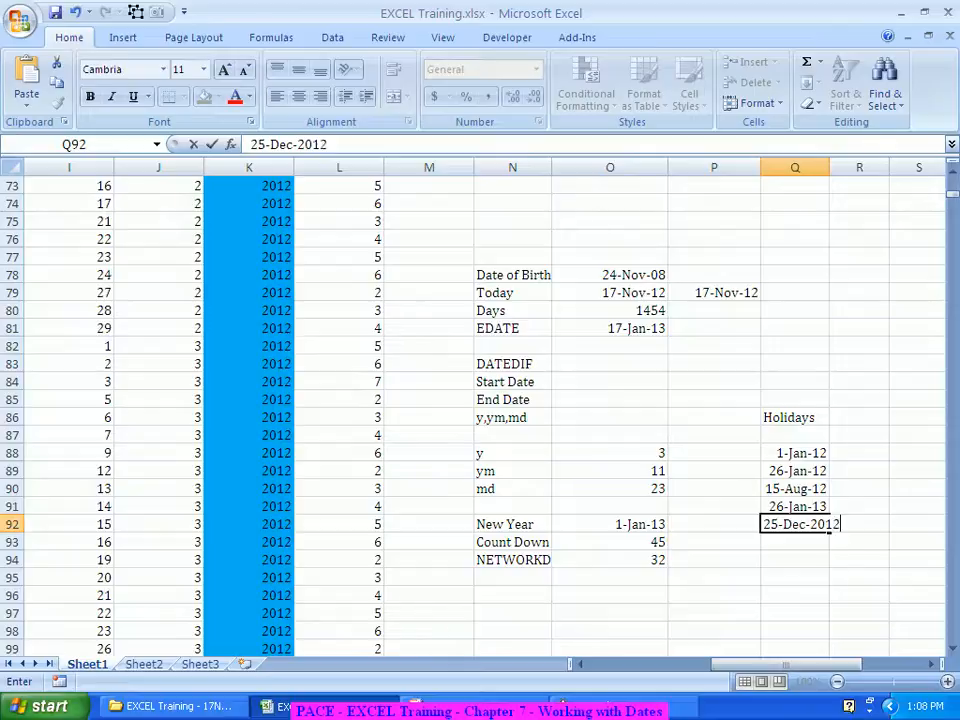
{"action": "key", "text": "Return"}
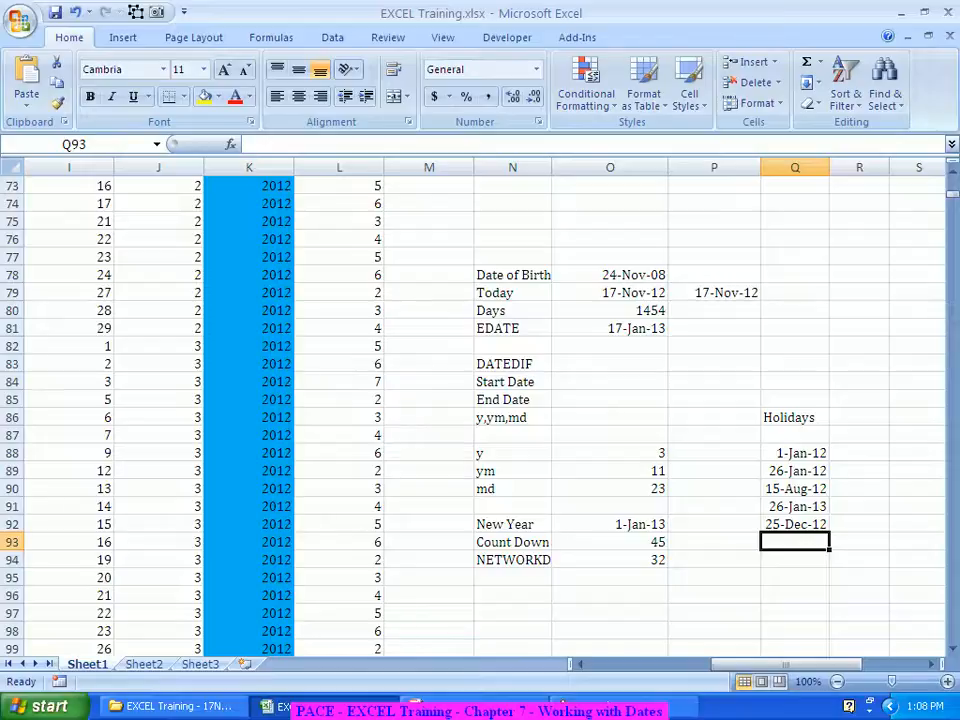
Step: Add the range Q88:Q105 as the holidays argument of the NETWORKDAYS formula in O94
{"action": "scroll", "coordinate": [480, 410], "scroll_direction": "down", "scroll_amount": 2}
{"action": "left_click_drag", "start_coordinate": [795, 346], "coordinate": [822, 643]}
{"action": "left_click_drag", "start_coordinate": [715, 507], "coordinate": [795, 490]}
{"action": "scroll", "coordinate": [795, 490], "scroll_direction": "up", "scroll_amount": 3}
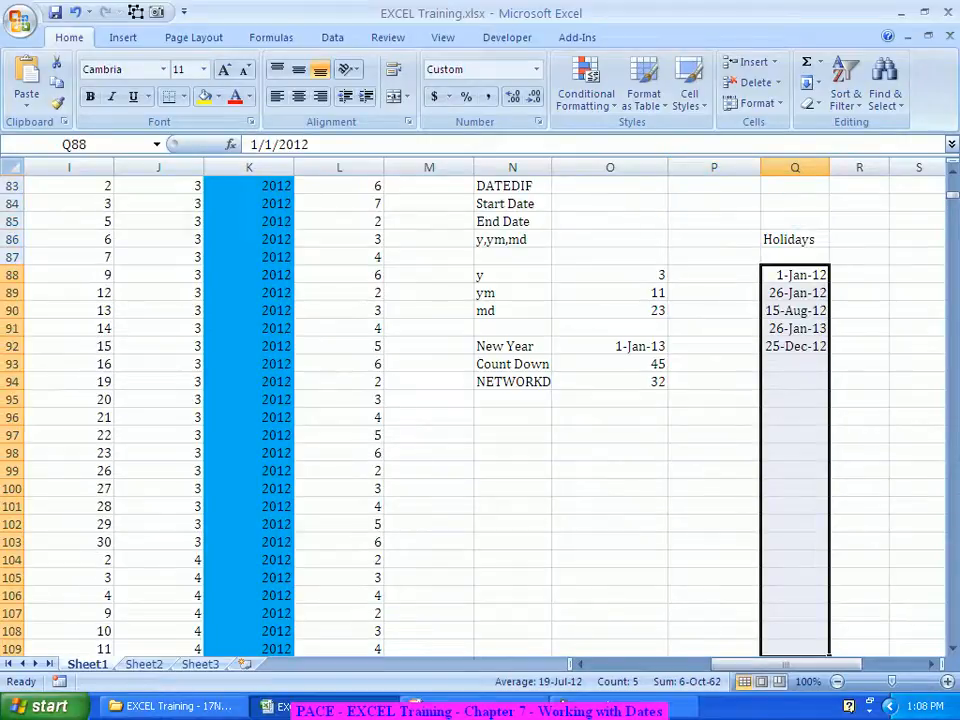
{"action": "left_click", "coordinate": [610, 382]}
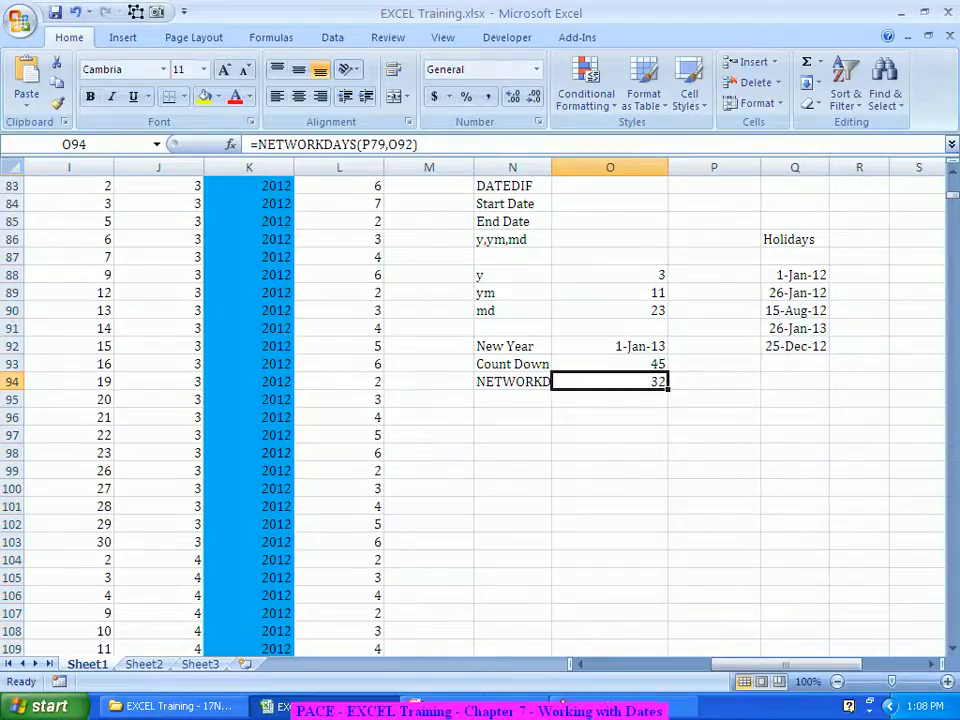
{"action": "left_click", "coordinate": [230, 145]}
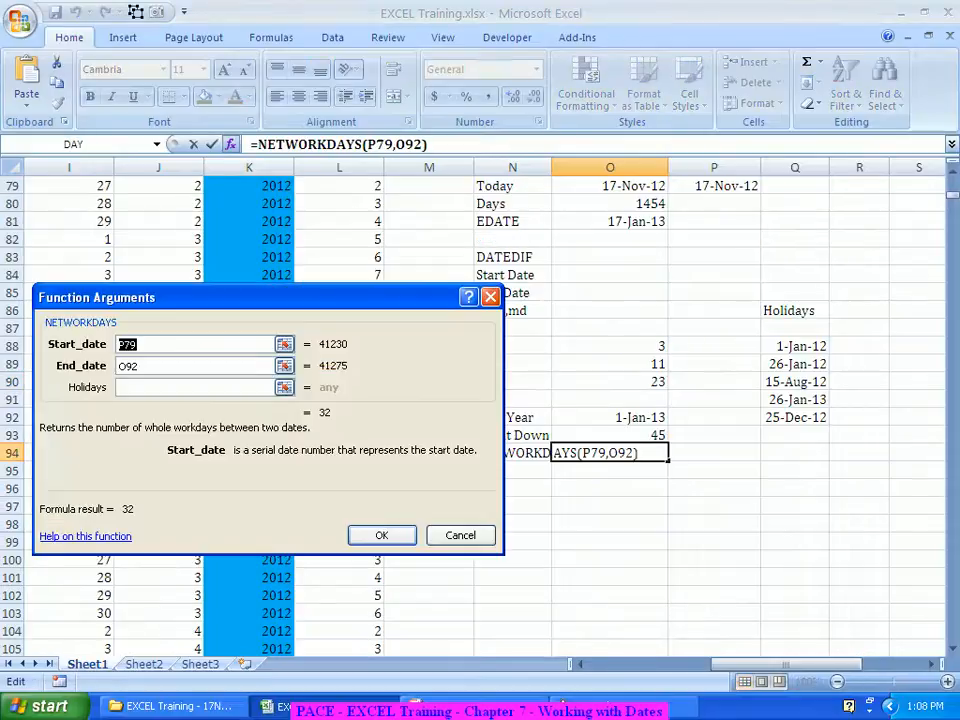
{"action": "key", "text": "Tab"}
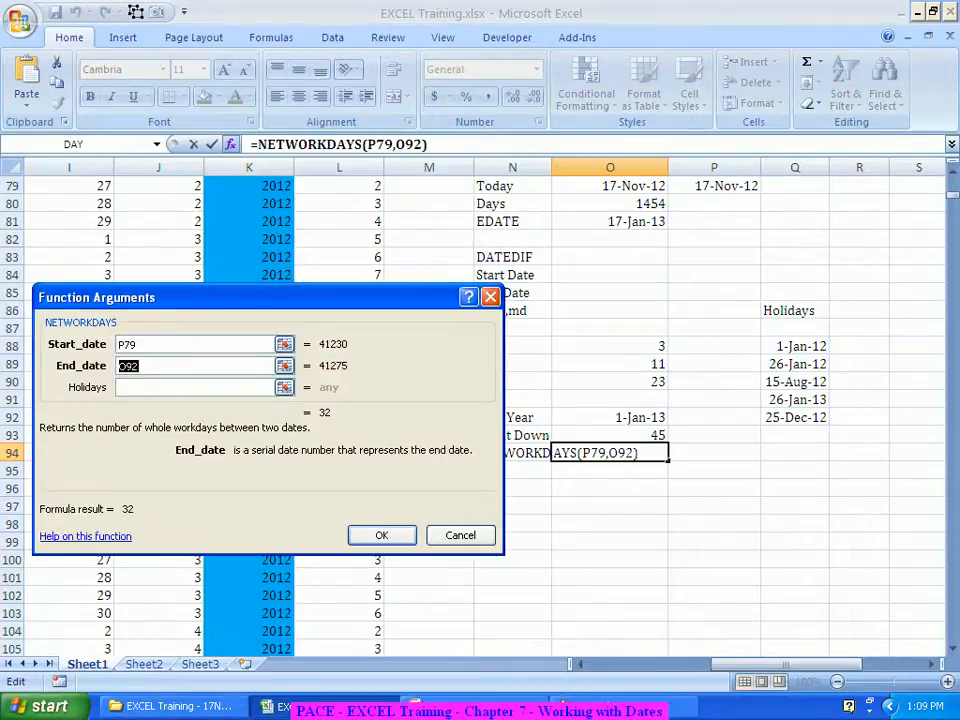
{"action": "key", "text": "Tab"}
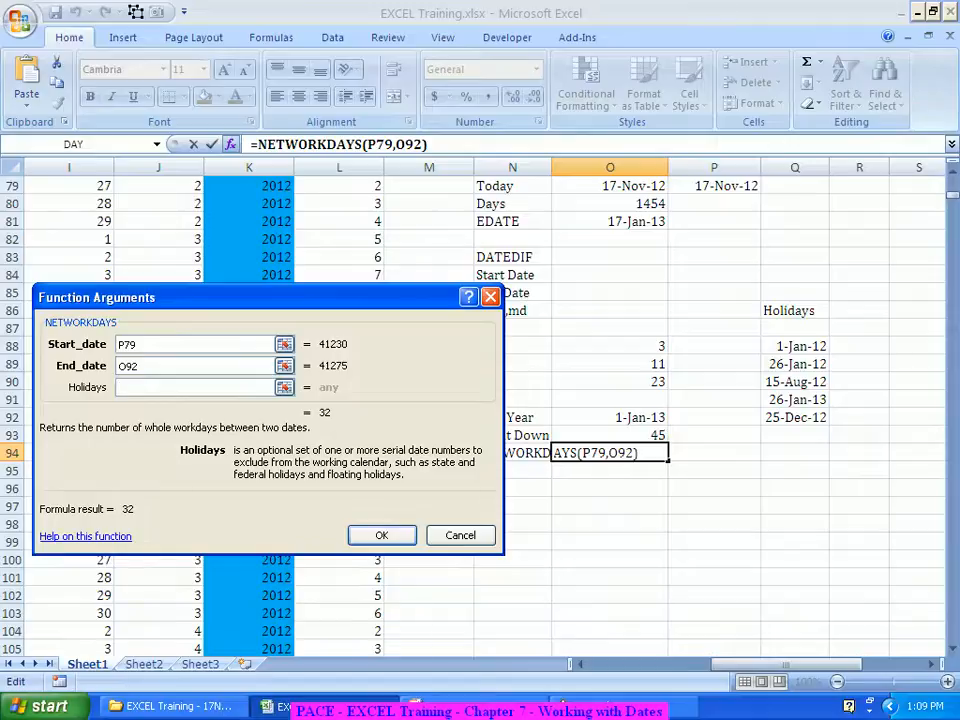
{"action": "left_click_drag", "start_coordinate": [795, 346], "coordinate": [800, 600]}
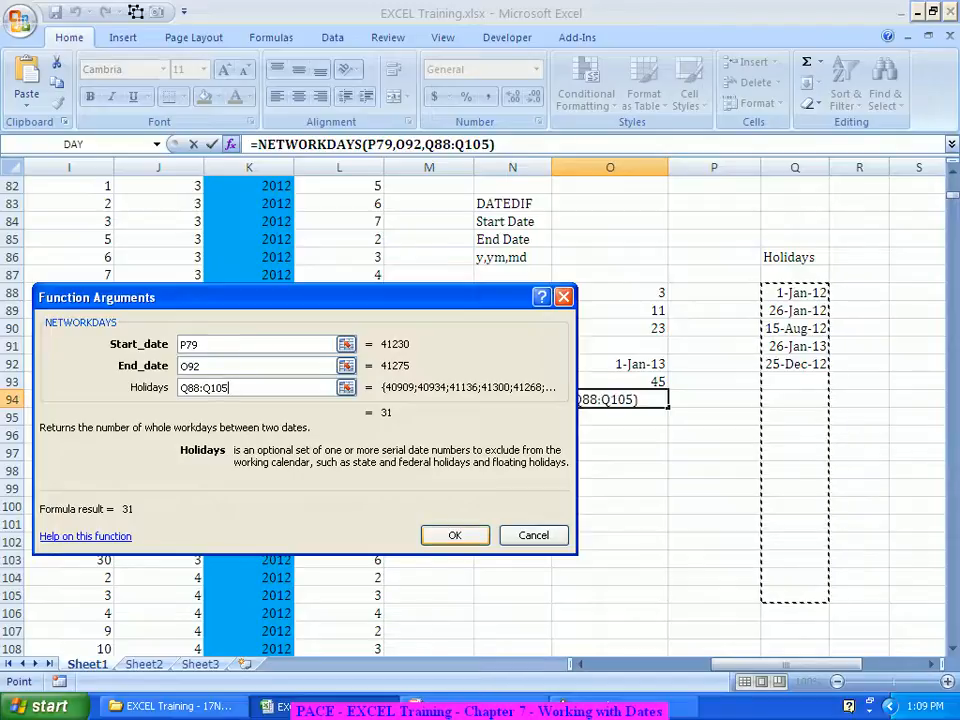
{"action": "key", "text": "Return"}
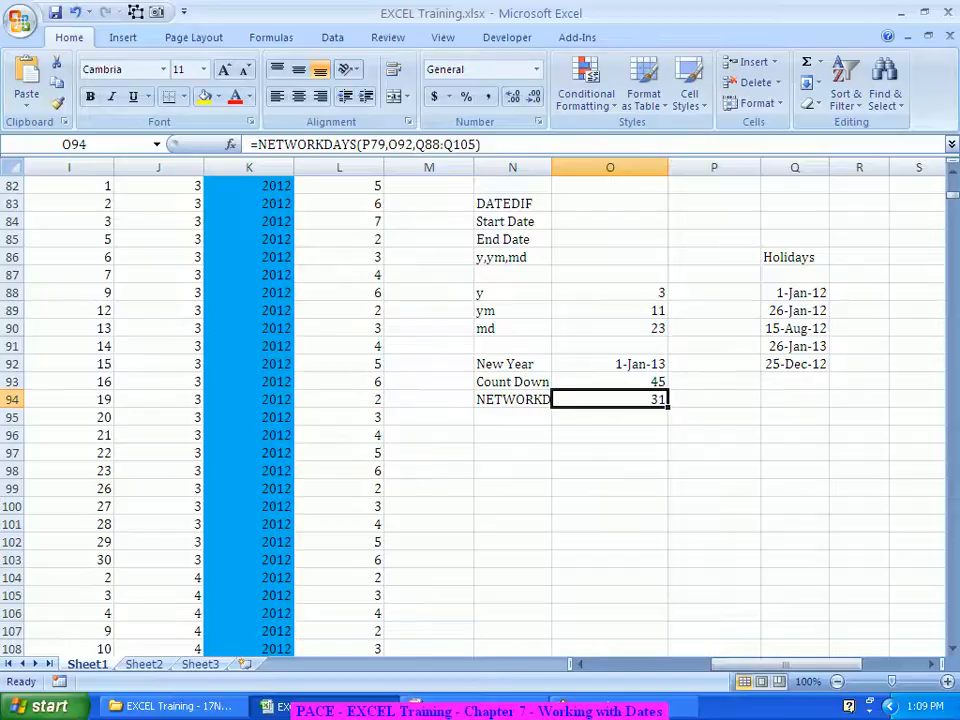
Step: Extend the holiday list with 18-Nov-2012 in Q93 and 25-Dec-2012 in Q94
{"action": "left_click_drag", "start_coordinate": [795, 292], "coordinate": [795, 346]}
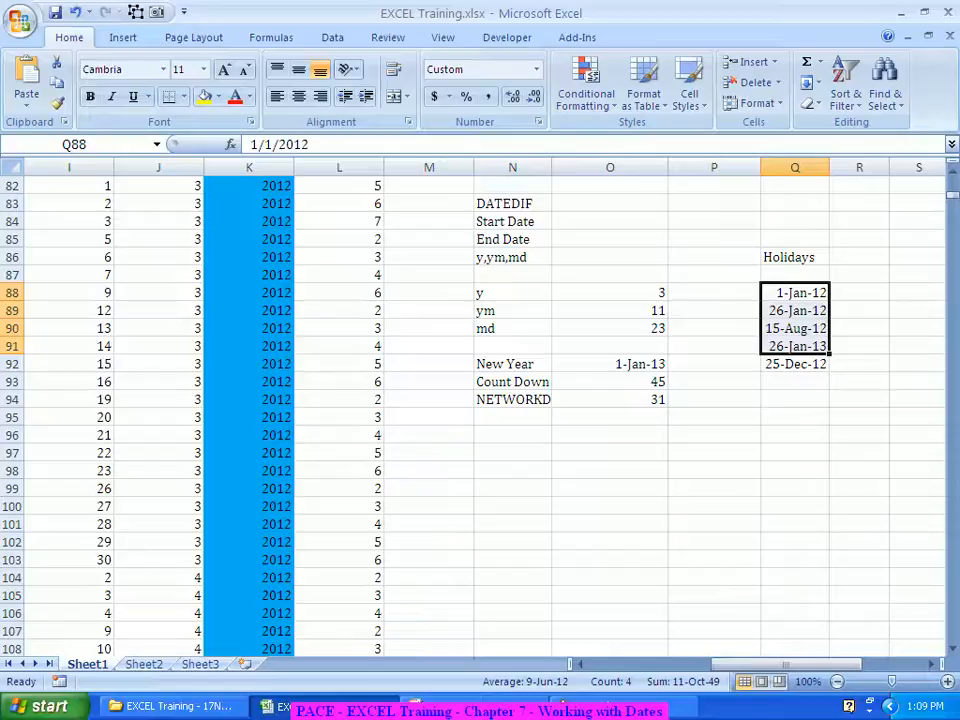
{"action": "key", "text": "Down"}
{"action": "key", "text": "Down"}
{"action": "key", "text": "Down"}
{"action": "key", "text": "Down"}
{"action": "key", "text": "Down"}
{"action": "key", "text": "Up"}
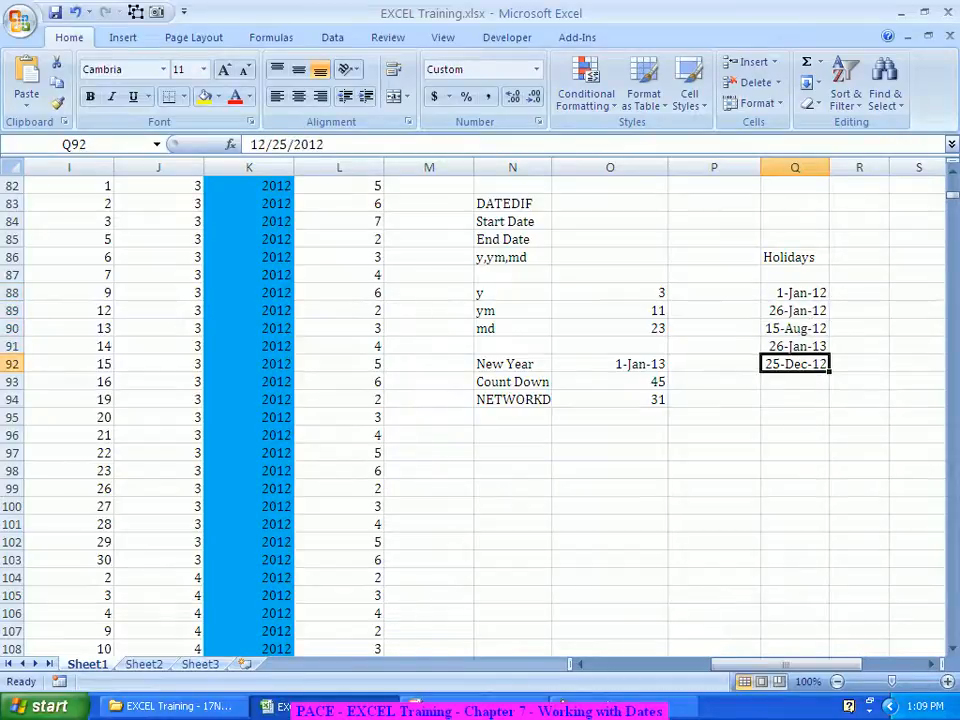
{"action": "key", "text": "Down"}
{"action": "type", "text": "18-nov-2012"}
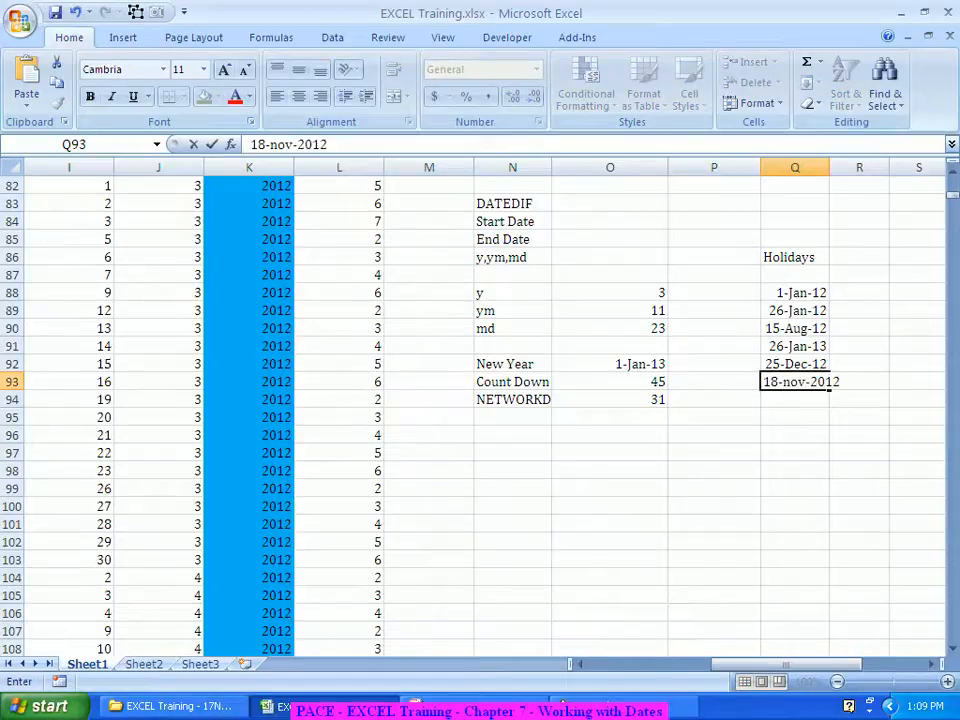
{"action": "key", "text": "Return"}
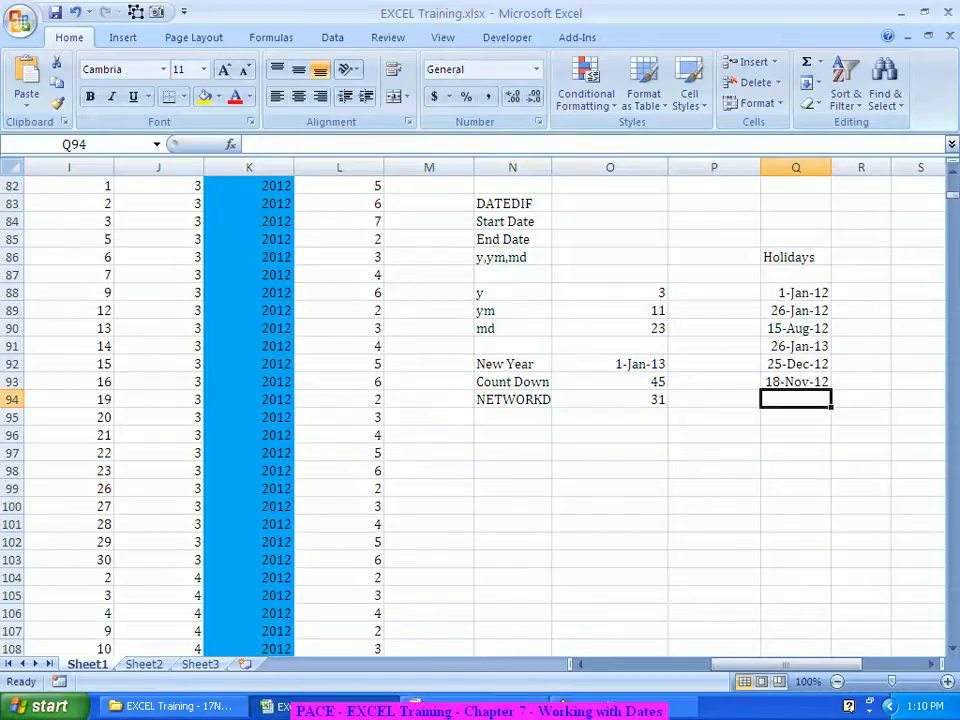
{"action": "type", "text": "25-dec-2012"}
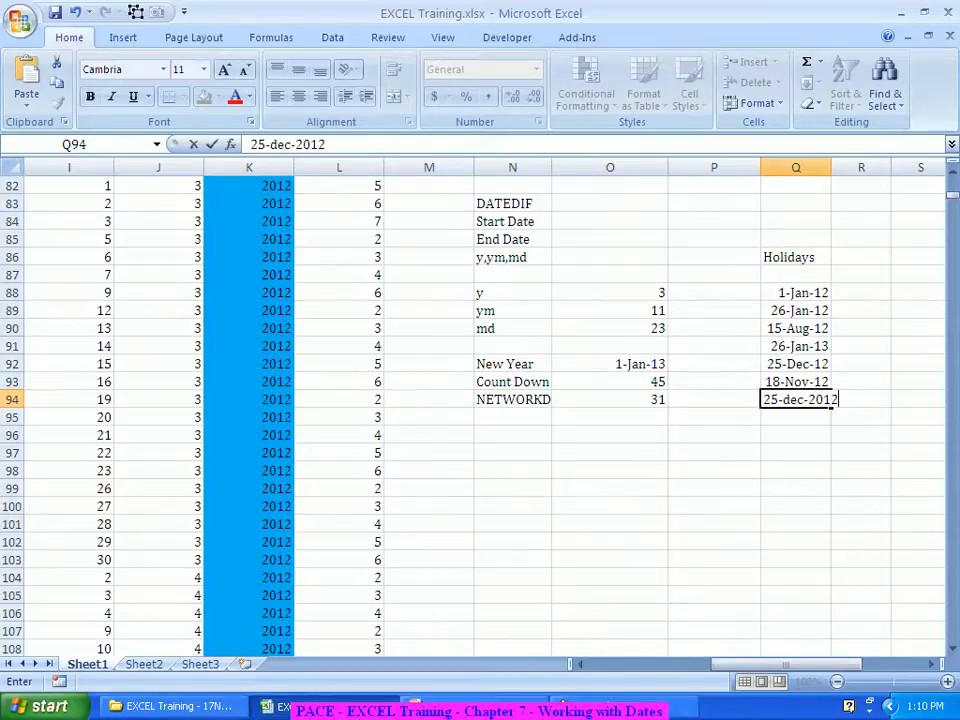
{"action": "key", "text": "Return"}
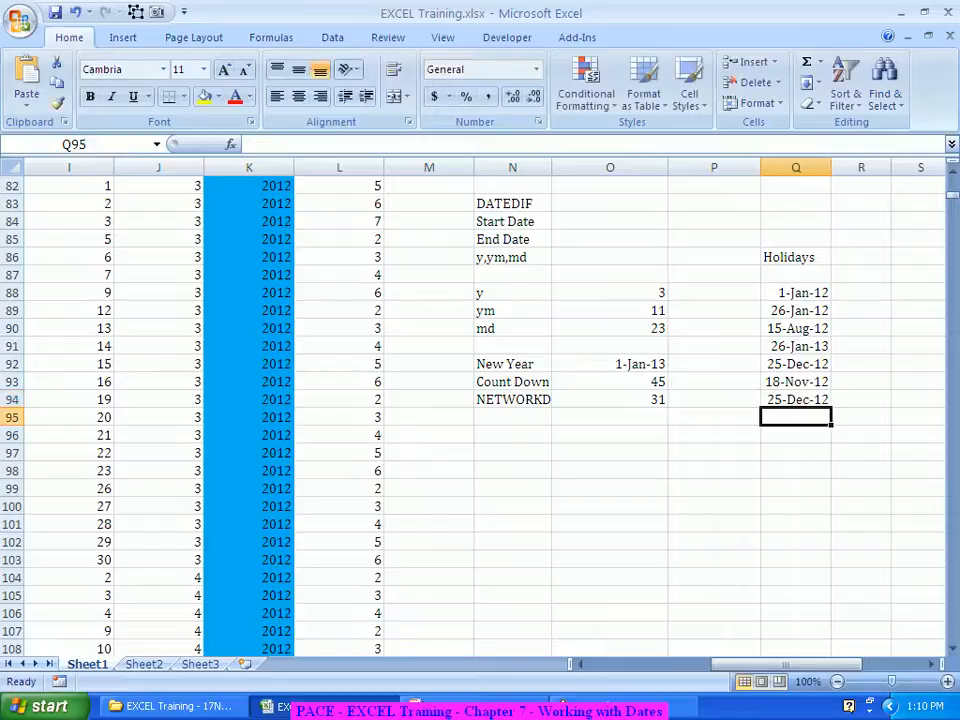
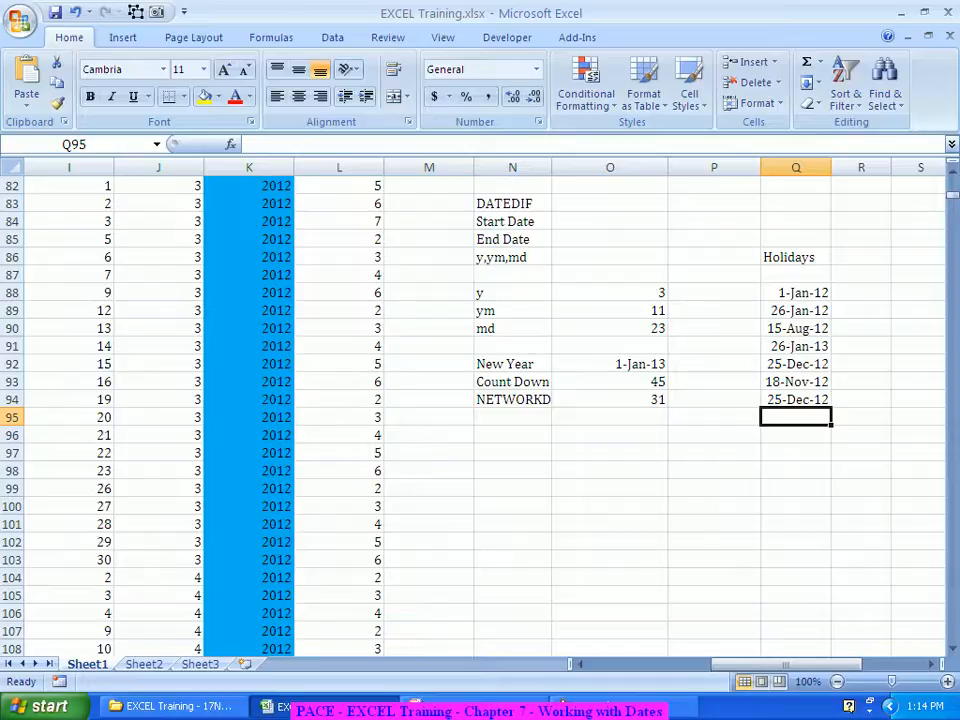
Step: Change the bank in both rows of the weekday share price table, N71 and N72, to HDFCBANK
{"action": "scroll", "coordinate": [480, 415], "scroll_direction": "up", "scroll_amount": 8}
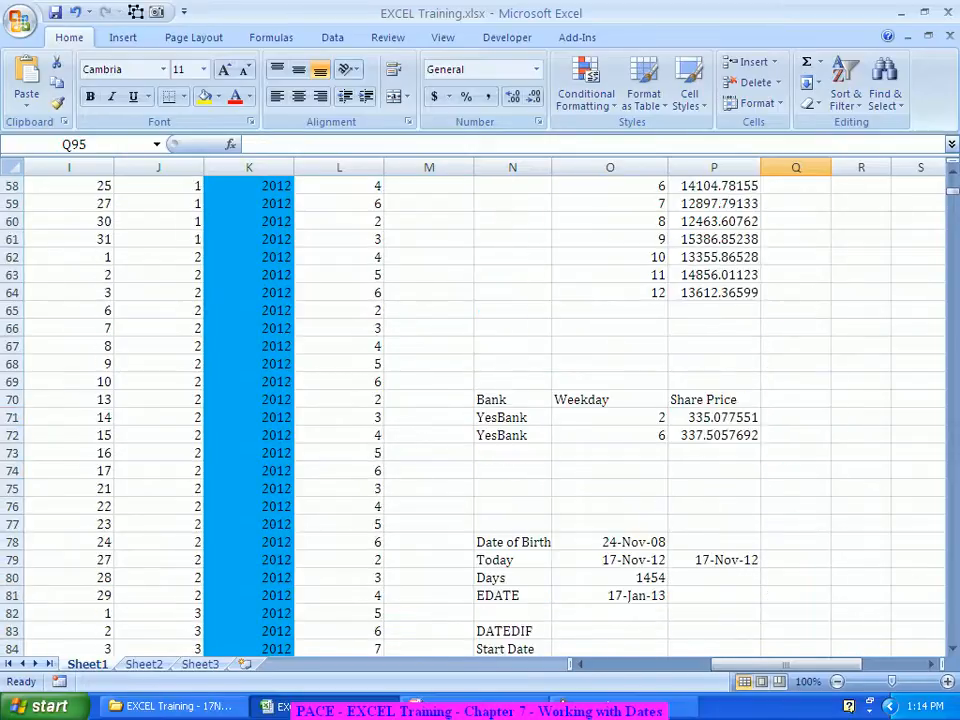
{"action": "left_click", "coordinate": [512, 417]}
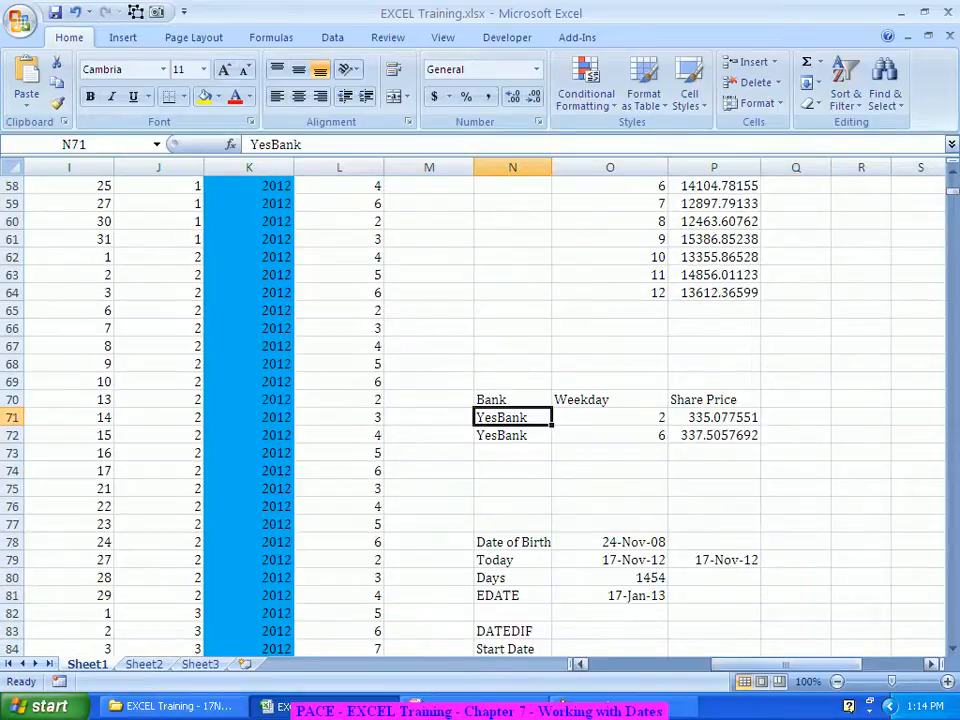
{"action": "type", "text": "HDFCBANK"}
{"action": "key", "text": "Return"}
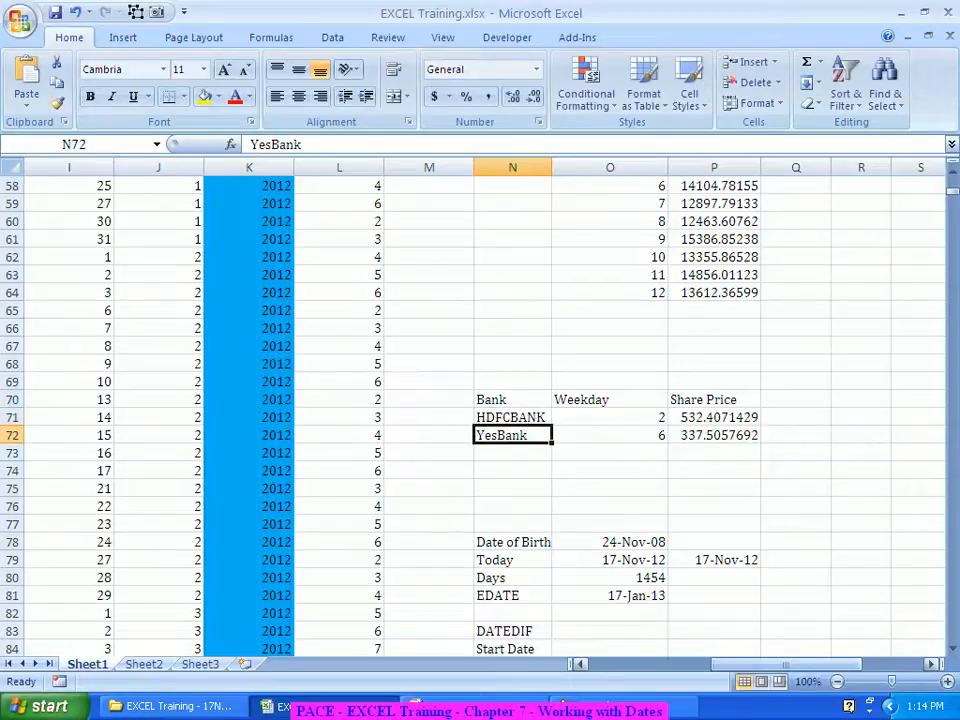
{"action": "type", "text": "HDFCBAN"}
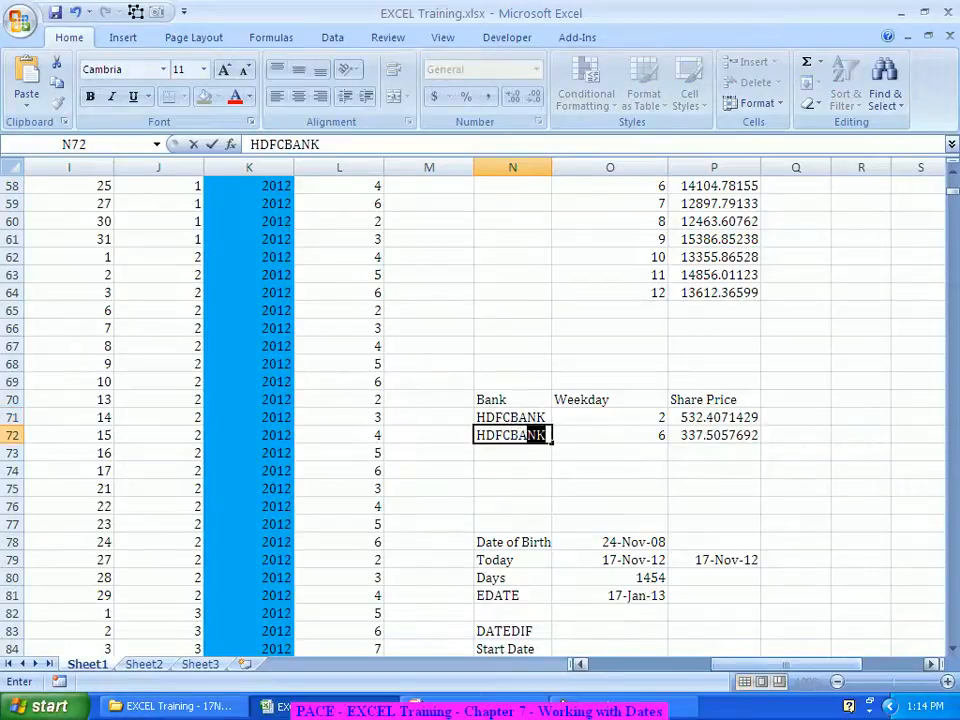
{"action": "type", "text": "K"}
{"action": "key", "text": "Return"}
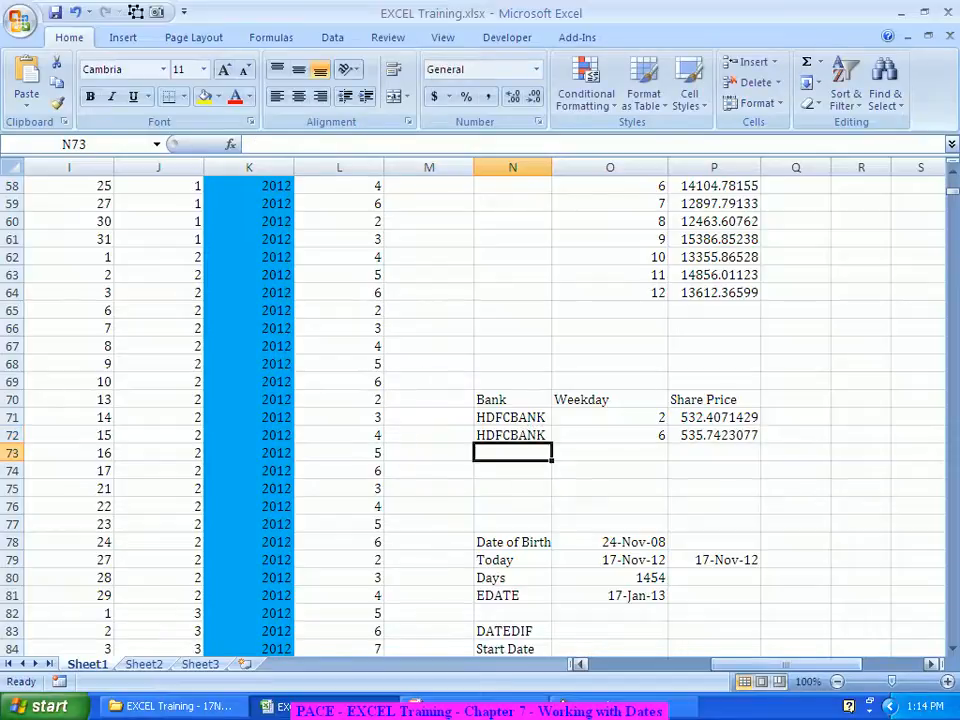
Step: Set the bank in N71 and N72 of the weekday share price table to CANBK
{"action": "left_click", "coordinate": [512, 435]}
{"action": "left_click", "coordinate": [512, 417]}
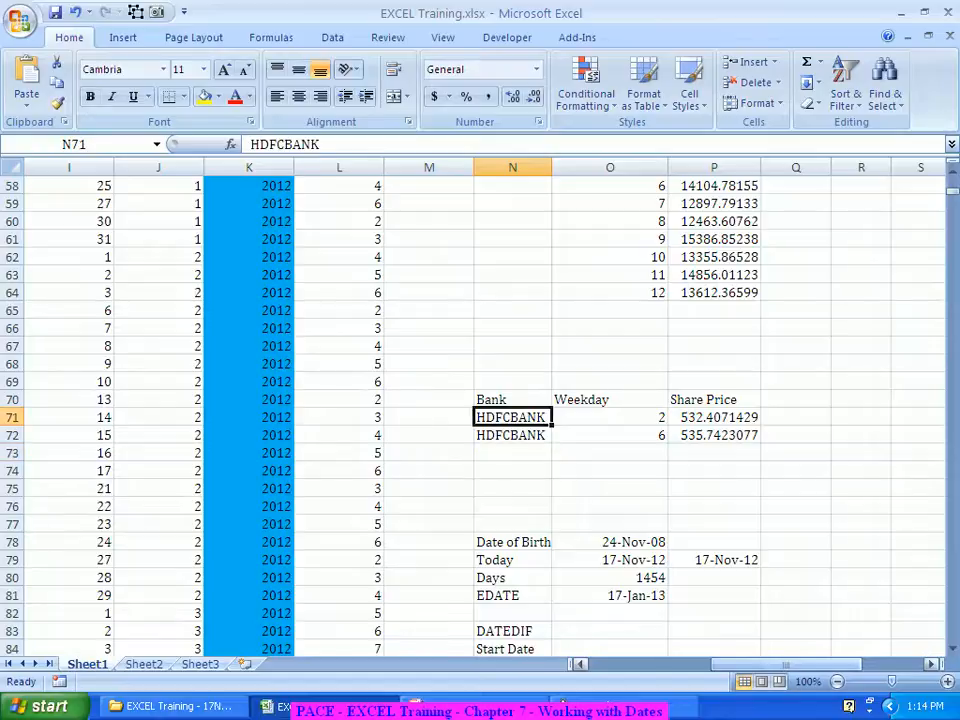
{"action": "type", "text": "CANBK"}
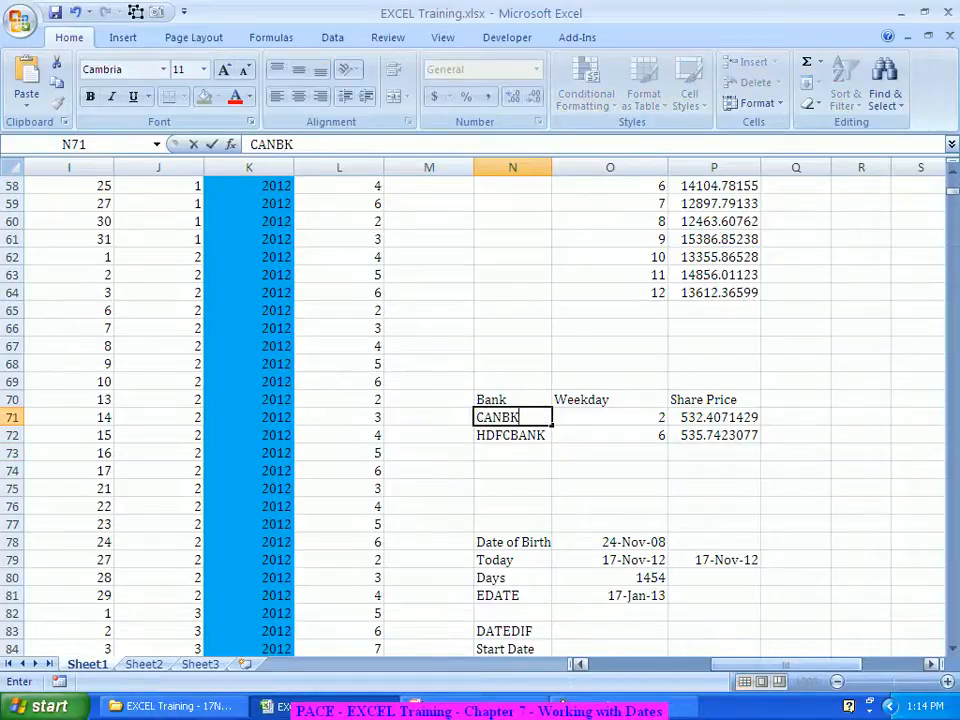
{"action": "key", "text": "Return"}
{"action": "type", "text": "CANBK"}
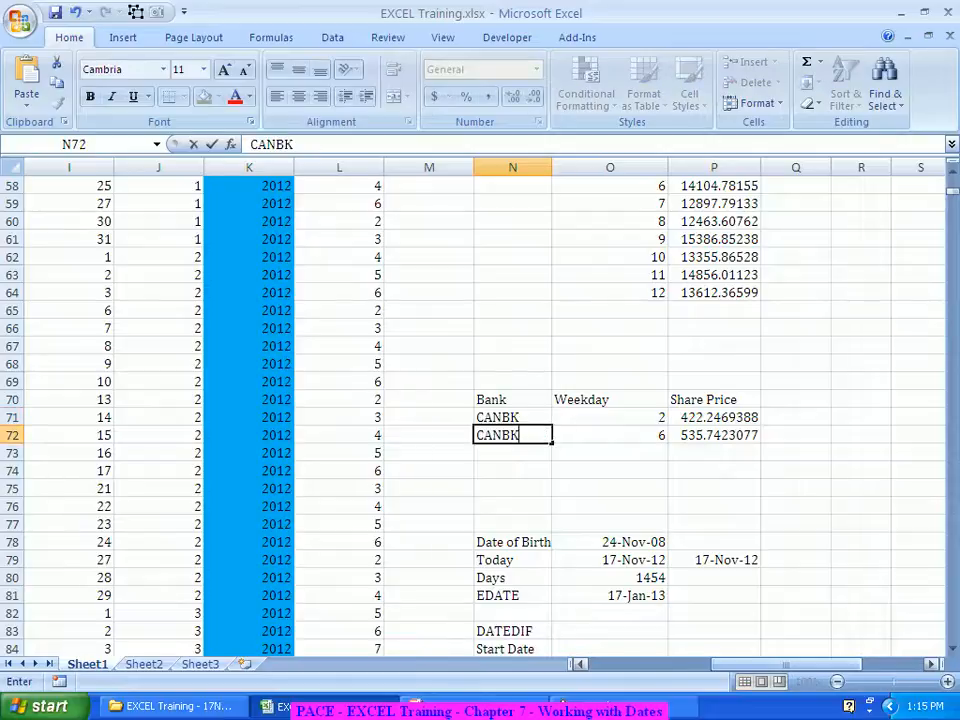
{"action": "key", "text": "Return"}
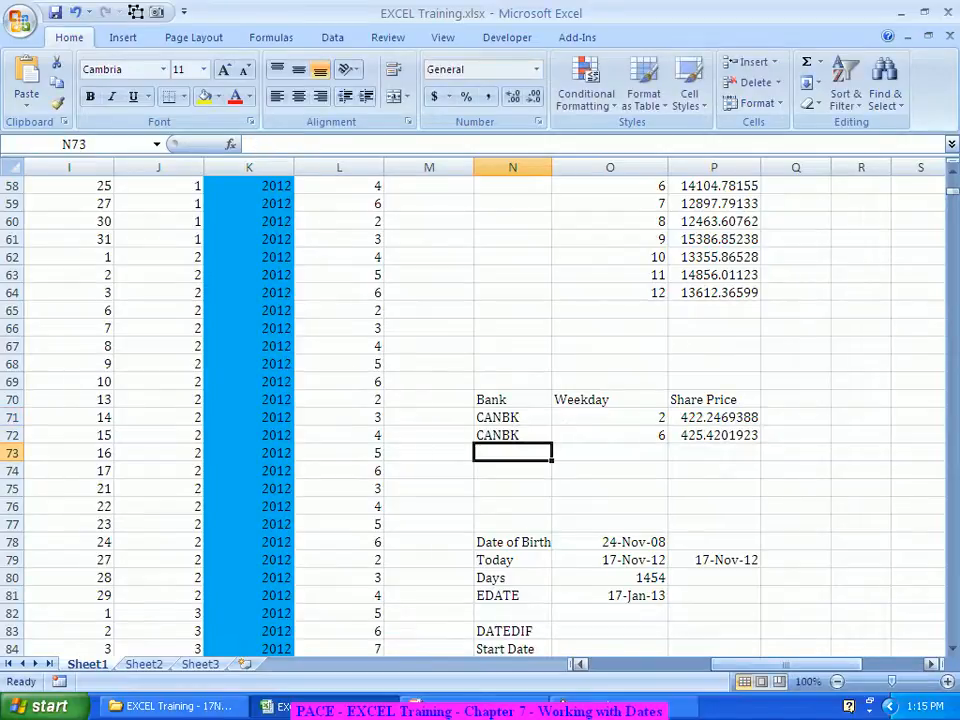
Step: Try weekday 4 in O71 for the first CANBK row and undo the change
{"action": "key", "text": "Up"}
{"action": "key", "text": "Up"}
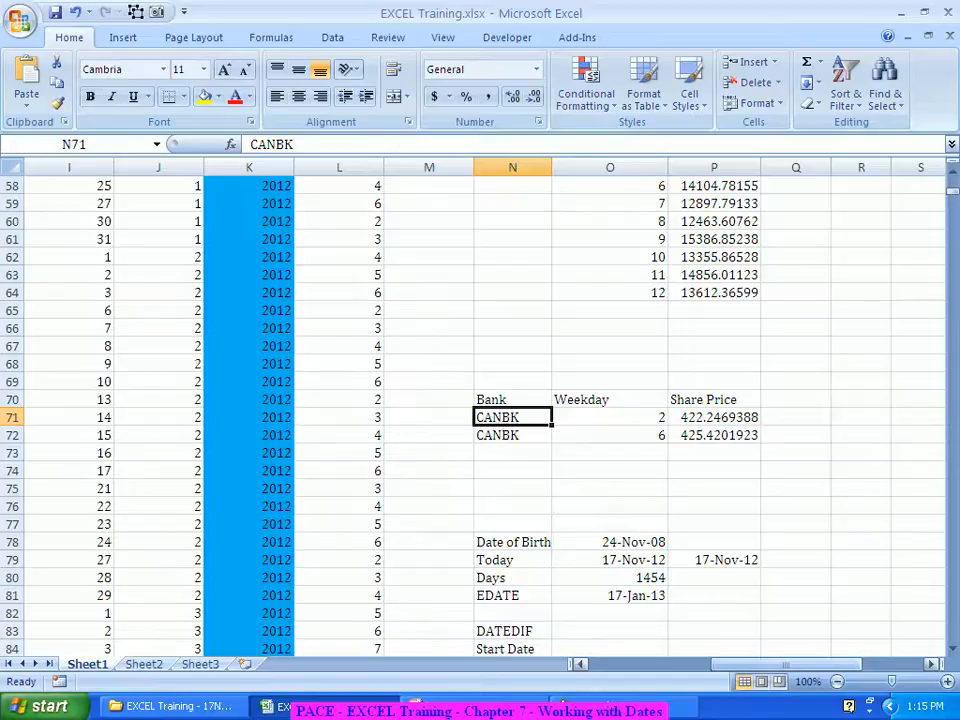
{"action": "left_click", "coordinate": [610, 417]}
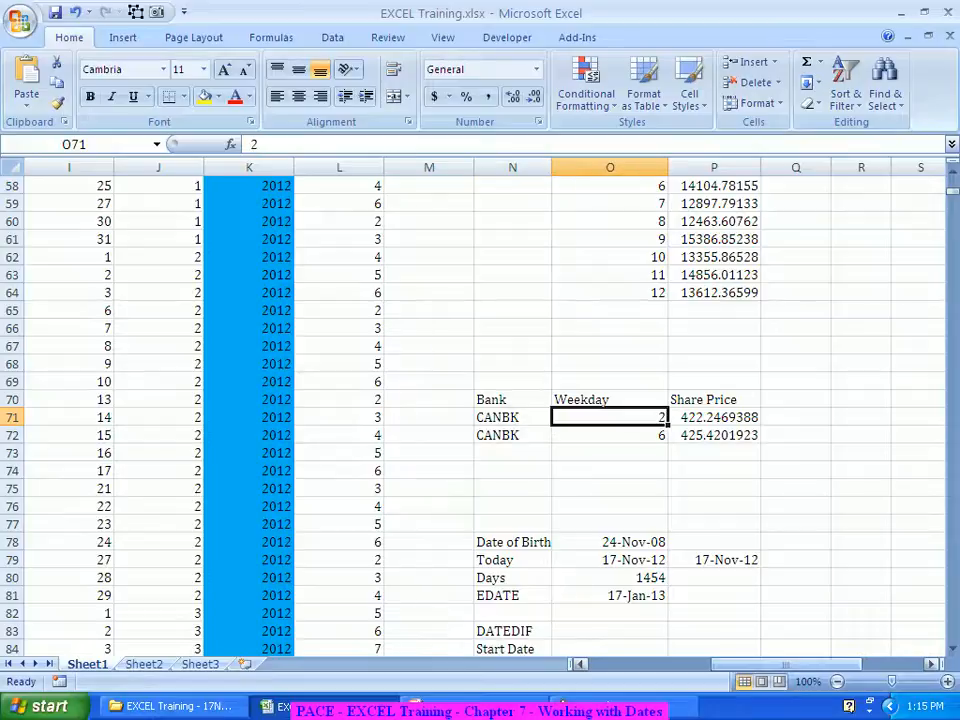
{"action": "type", "text": "4"}
{"action": "key", "text": "Return"}
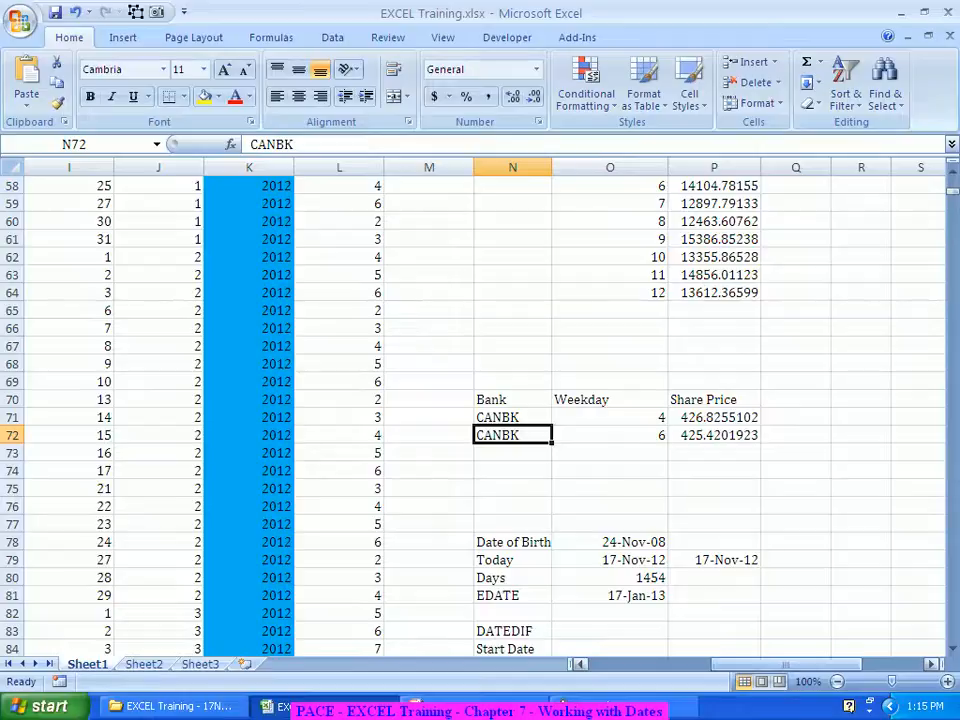
{"action": "key", "text": "ctrl+z"}
{"action": "left_click", "coordinate": [512, 417]}
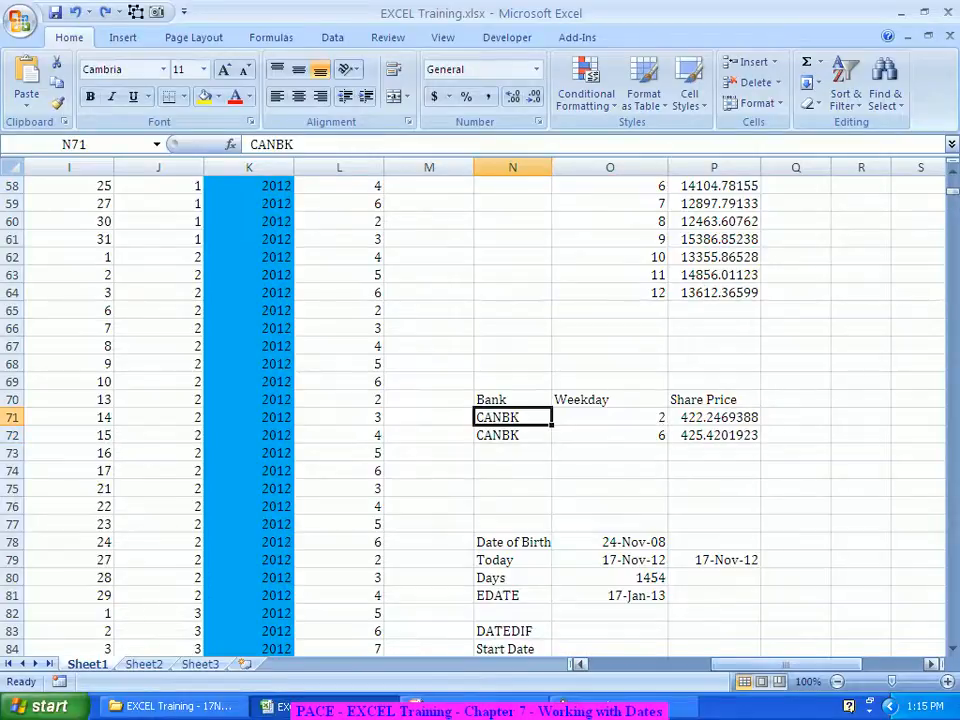